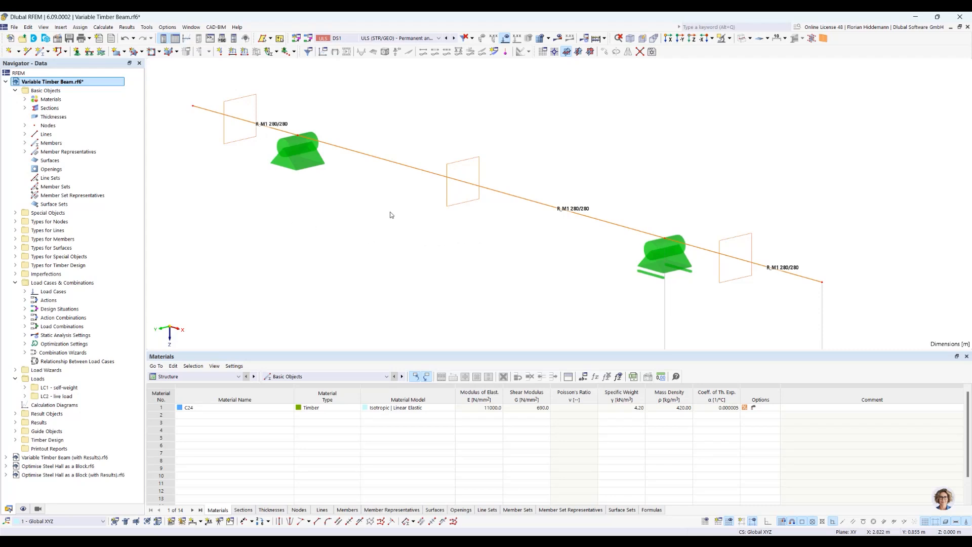
Step: Open the section R_M1 280/280 of the middle beam member between the two supports for editing
scroll(397, 221, down, 4)
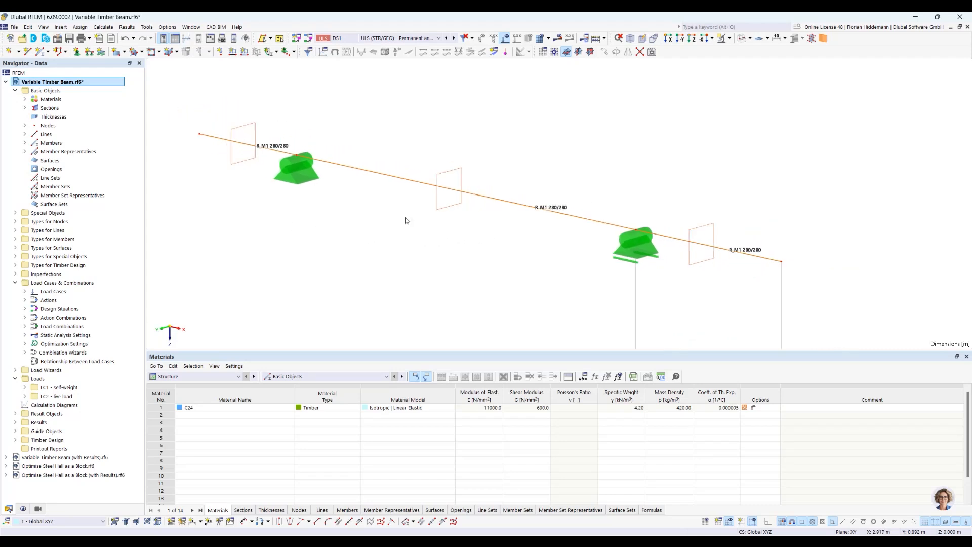
middle_drag(403, 217, 457, 207)
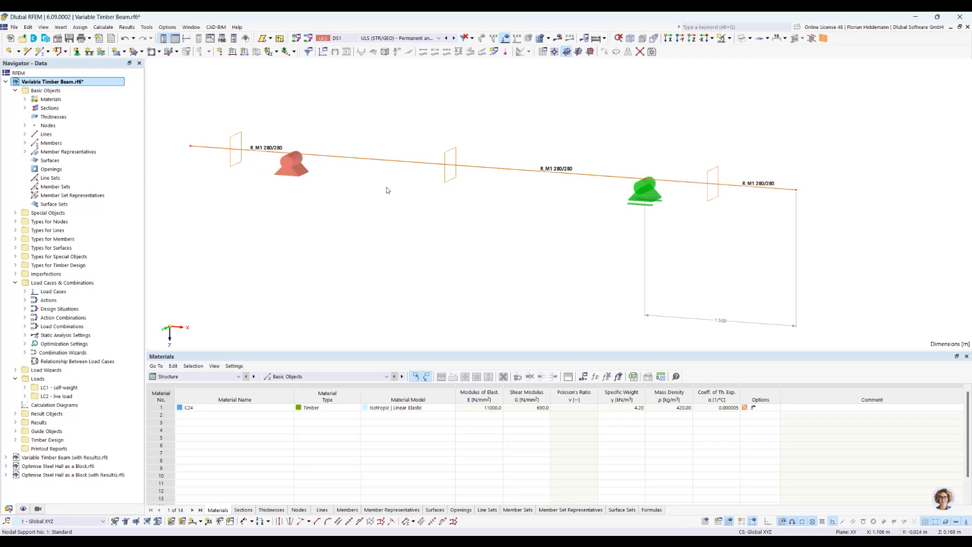
right_click(535, 174)
mouse_move(633, 200)
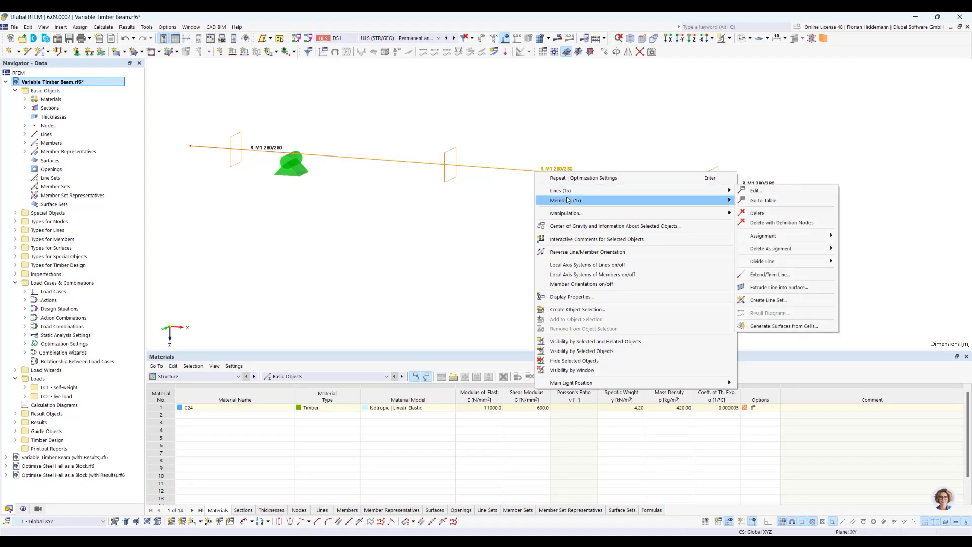
click(808, 204)
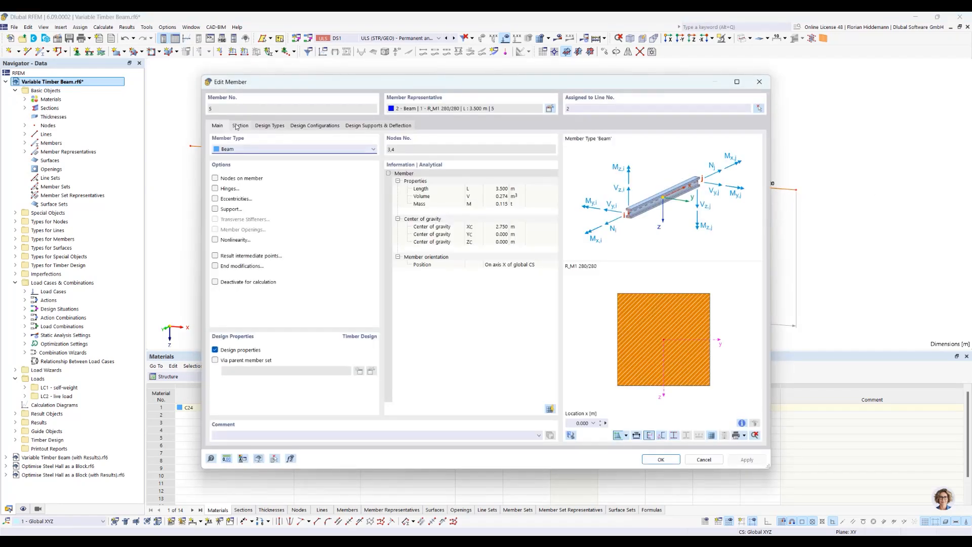
click(240, 125)
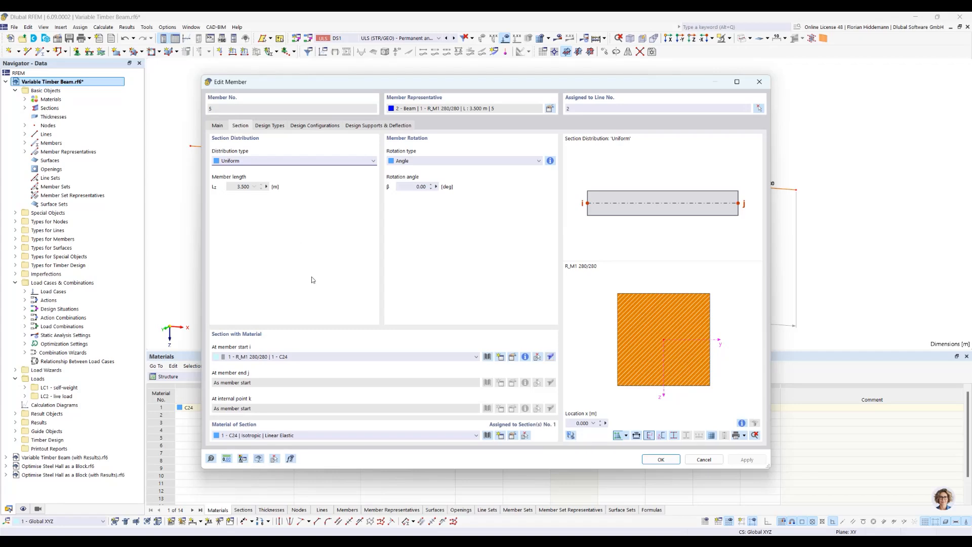
click(514, 357)
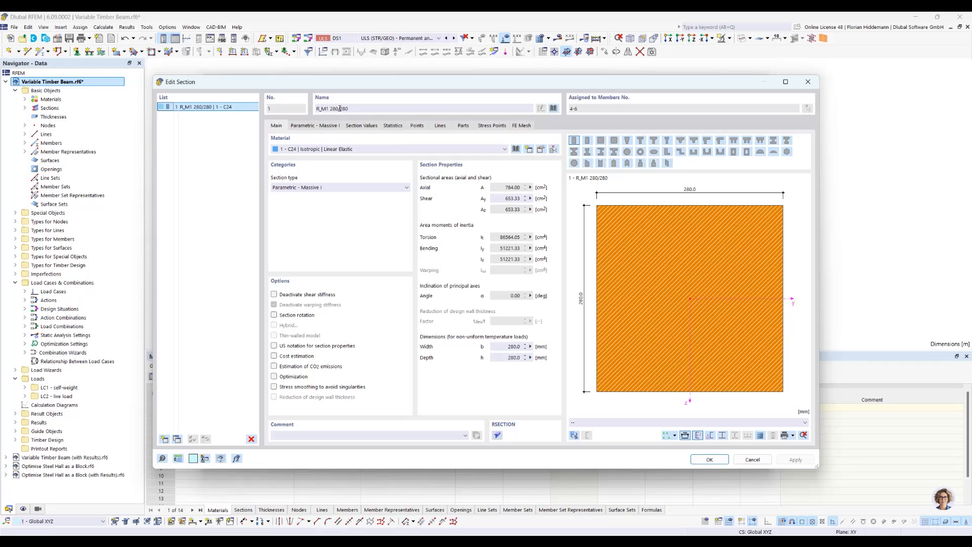
Step: Examine the formulas assigned to the section's width b and height h, and leave the section and member unchanged
click(308, 127)
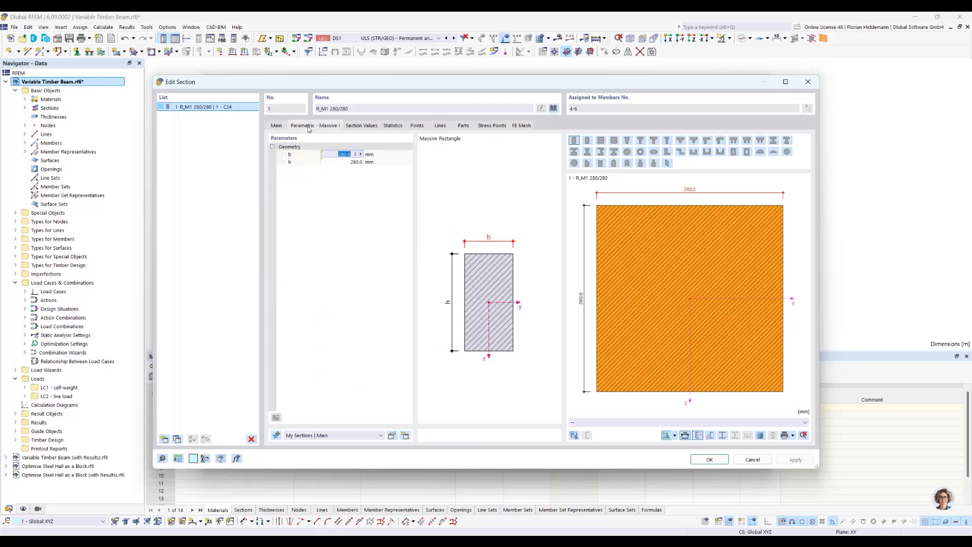
click(361, 154)
click(358, 232)
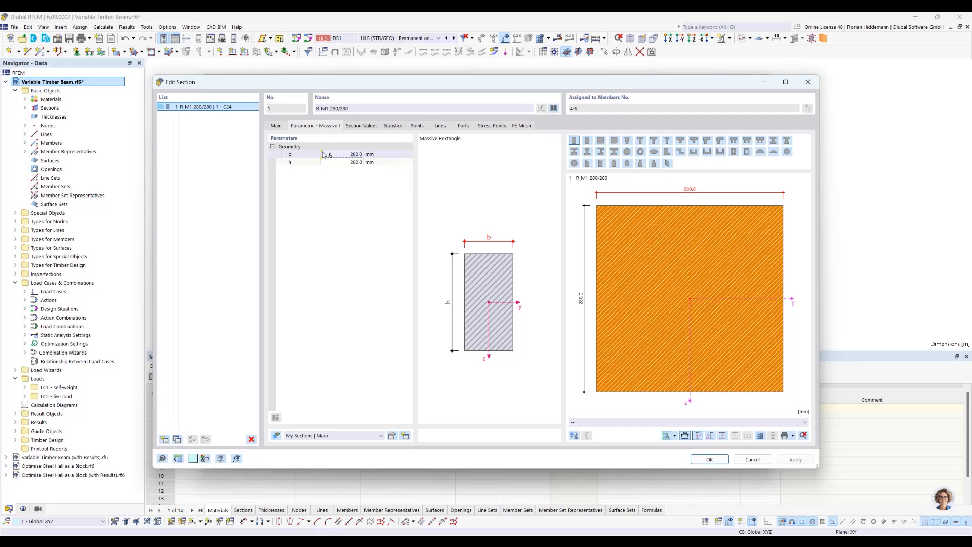
mouse_move(324, 155)
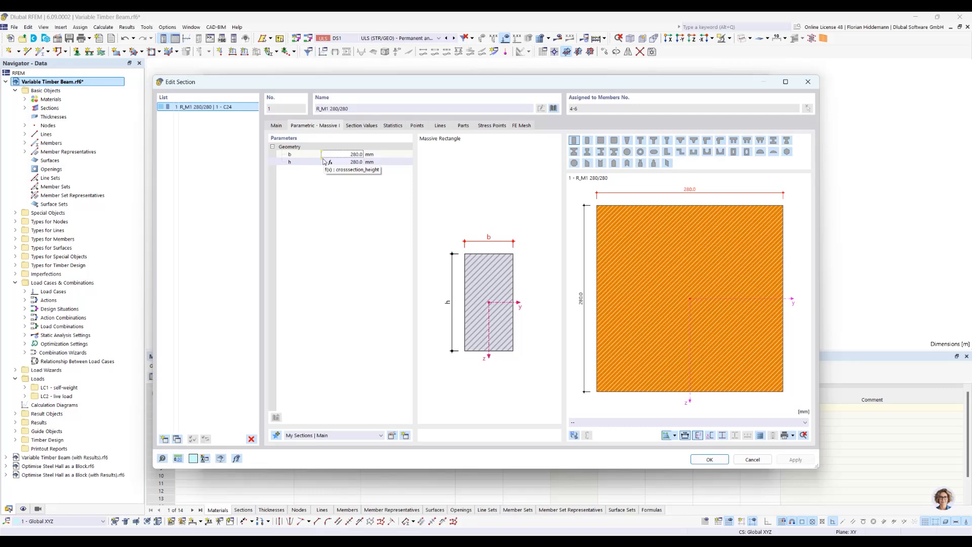
click(750, 461)
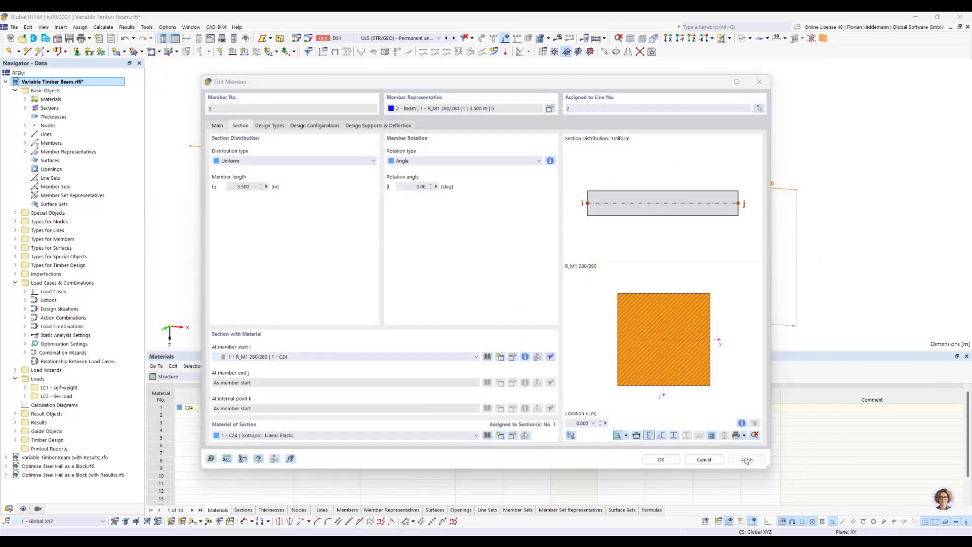
click(704, 460)
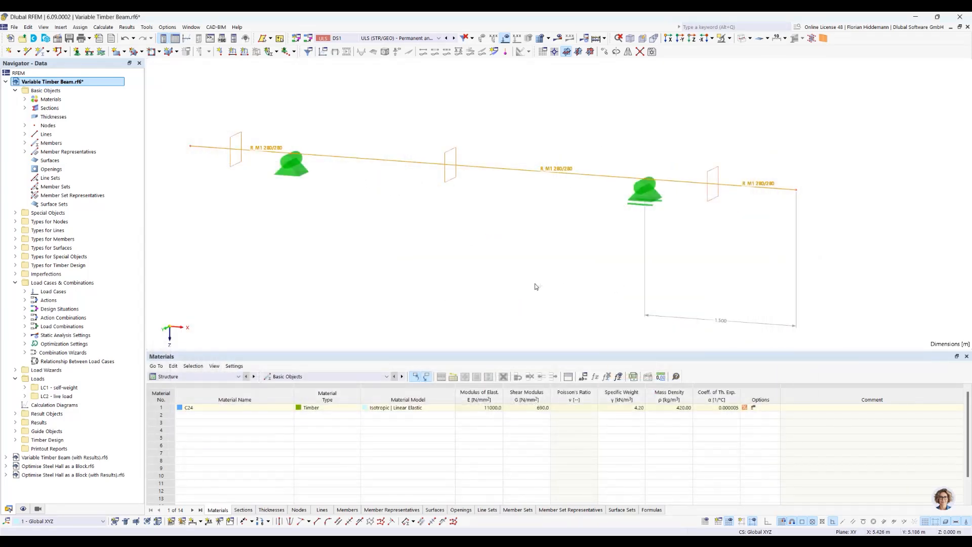
Step: View the beam straight from the side and open the global parameters with the Name column widened to show full names
ctrl+middle_drag(552, 277, 576, 256)
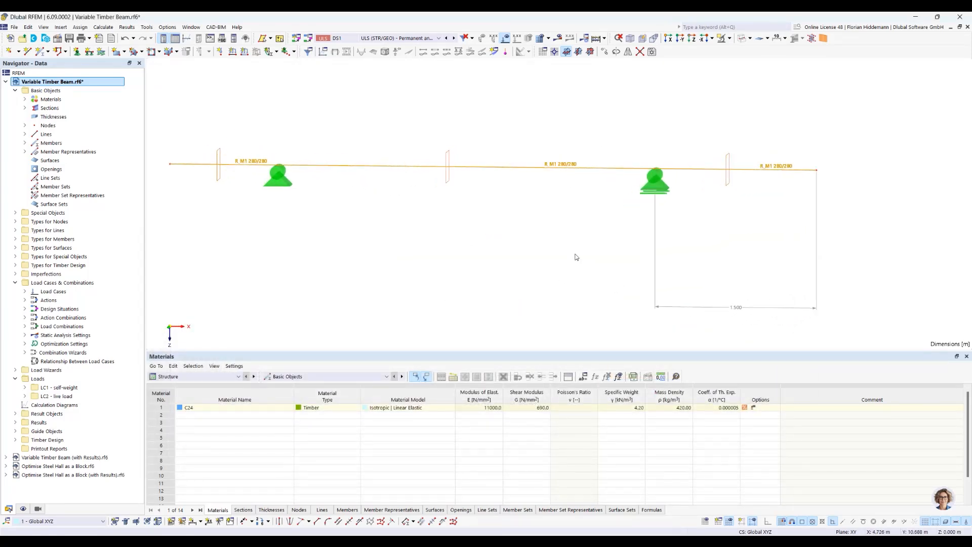
click(683, 38)
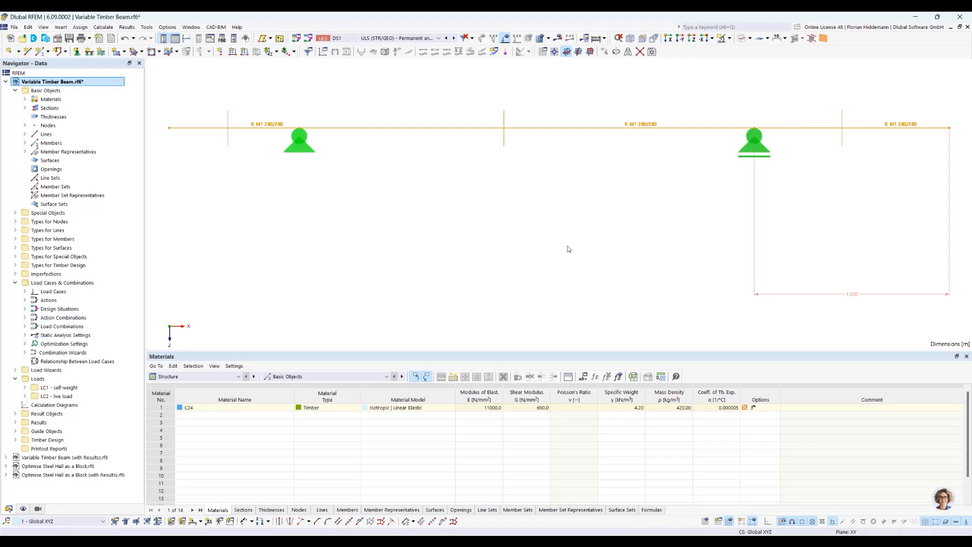
click(29, 27)
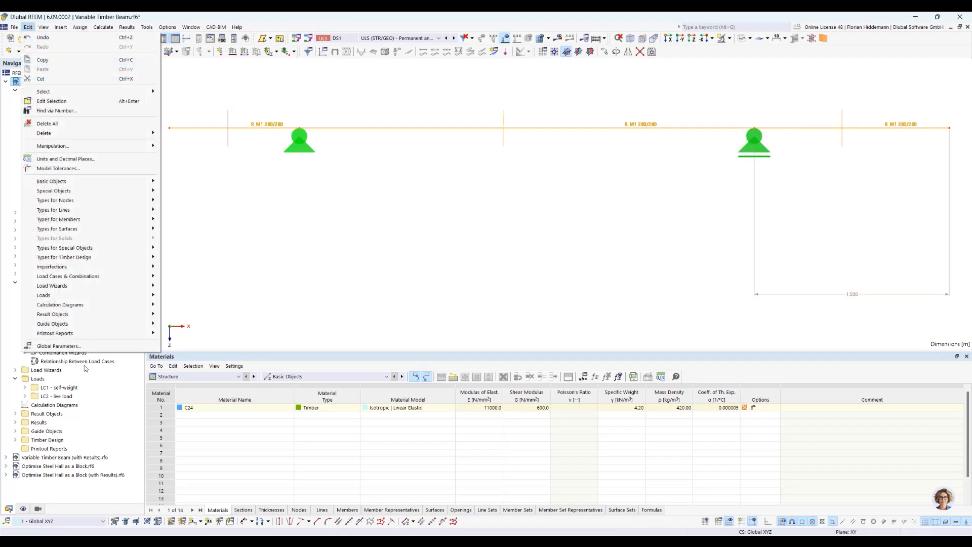
click(88, 349)
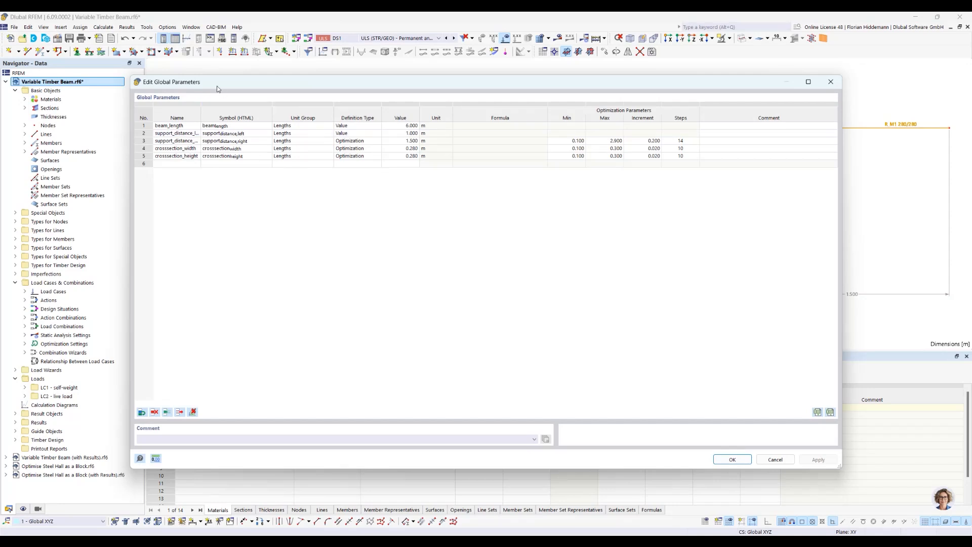
drag(216, 85, 256, 94)
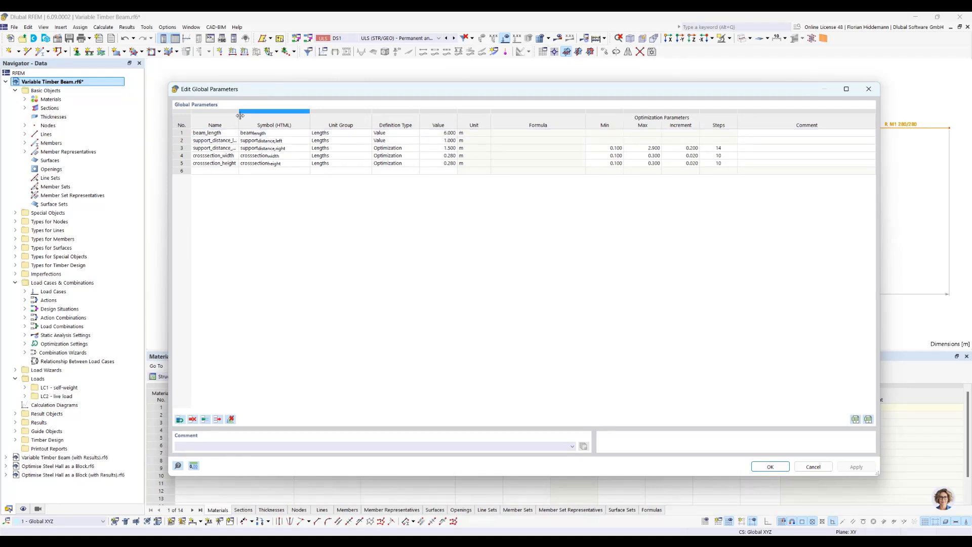
drag(240, 116, 257, 115)
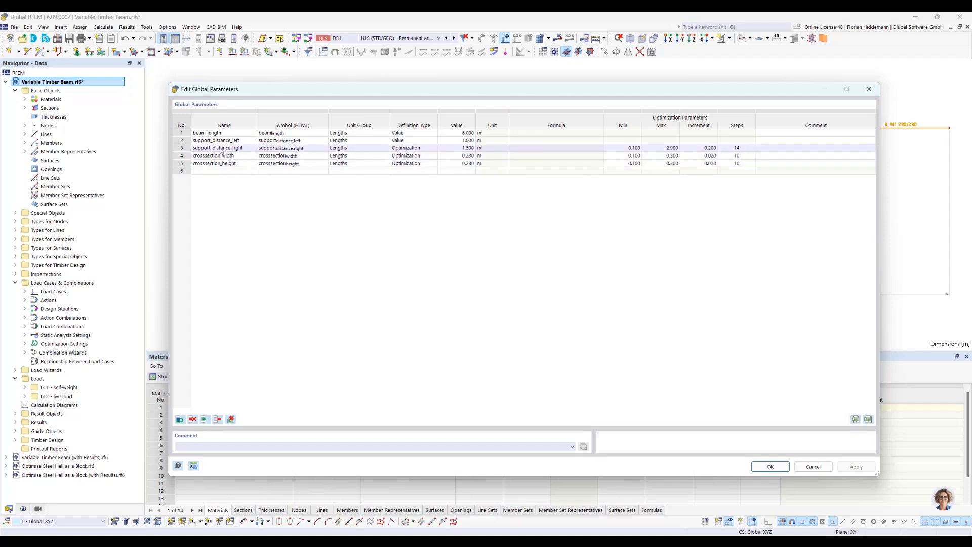
Step: Compare the global parameters and their optimization ranges with the beam model, and close them without changes
drag(320, 90, 307, 275)
drag(686, 272, 608, 131)
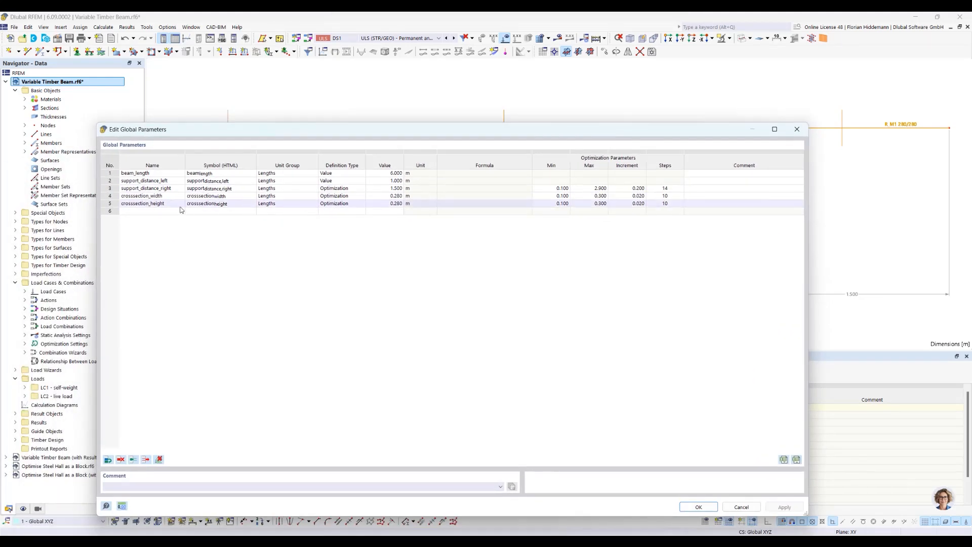
click(164, 197)
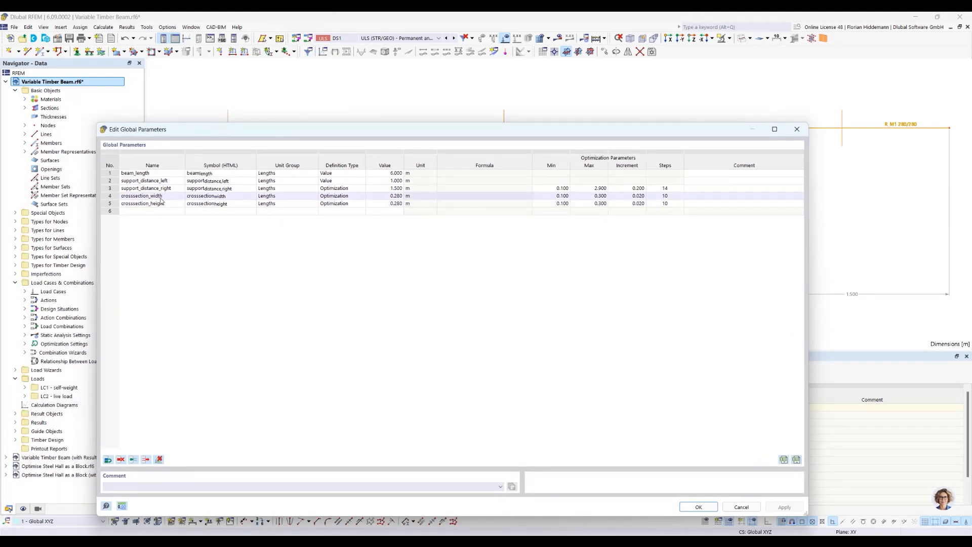
click(172, 206)
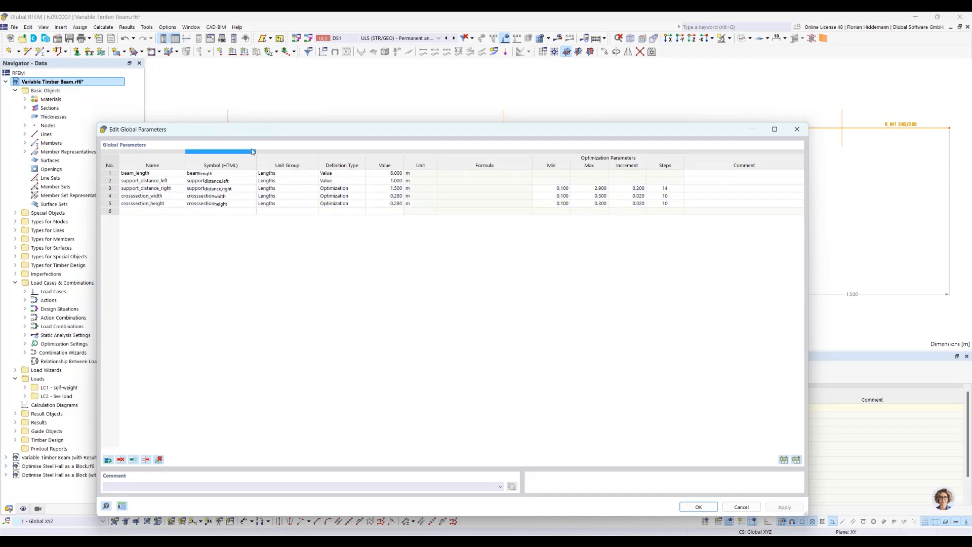
drag(256, 130, 162, 139)
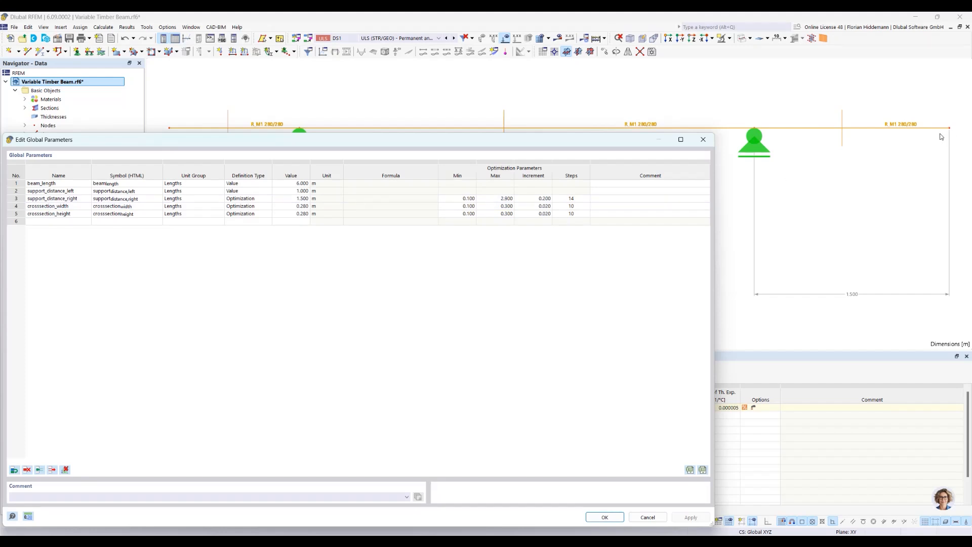
drag(637, 145, 637, 156)
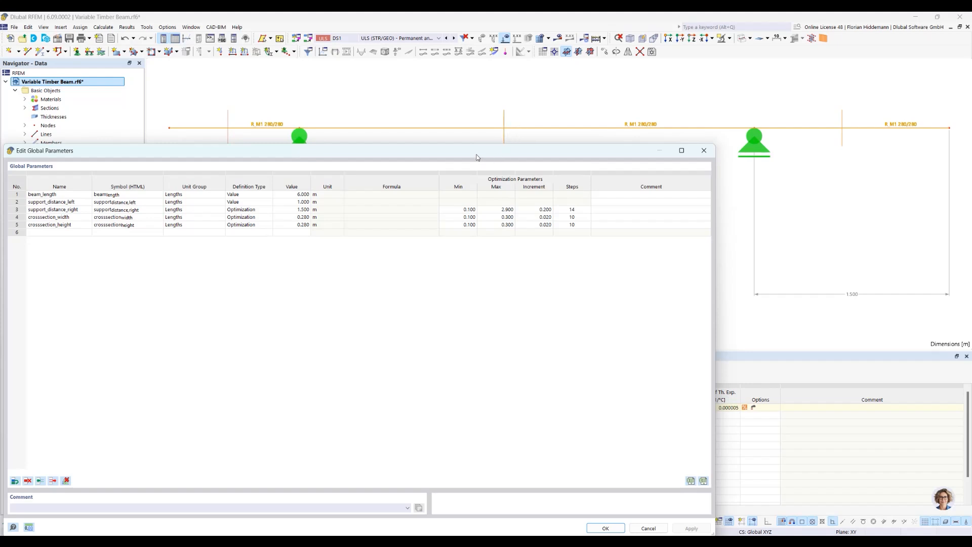
drag(476, 157, 517, 162)
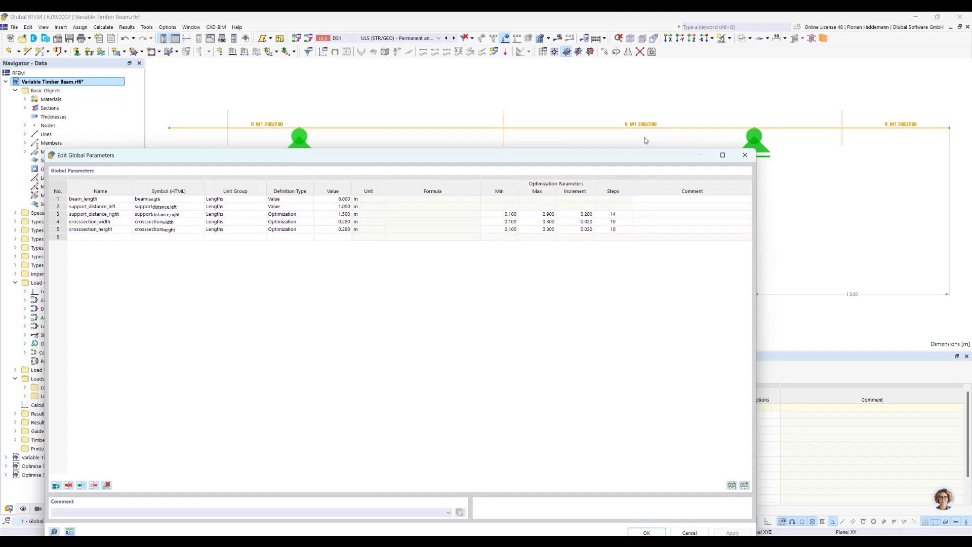
drag(646, 160, 673, 84)
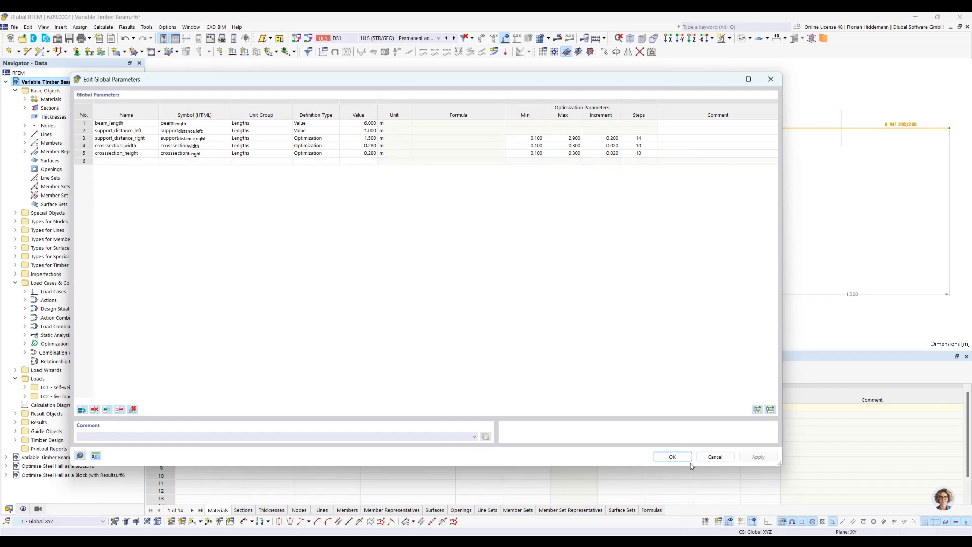
click(719, 460)
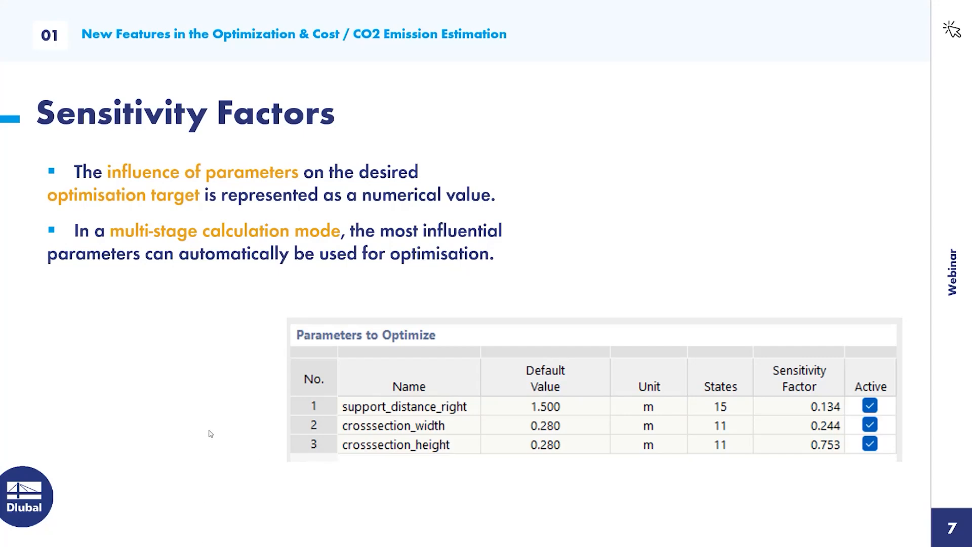
key(Left)
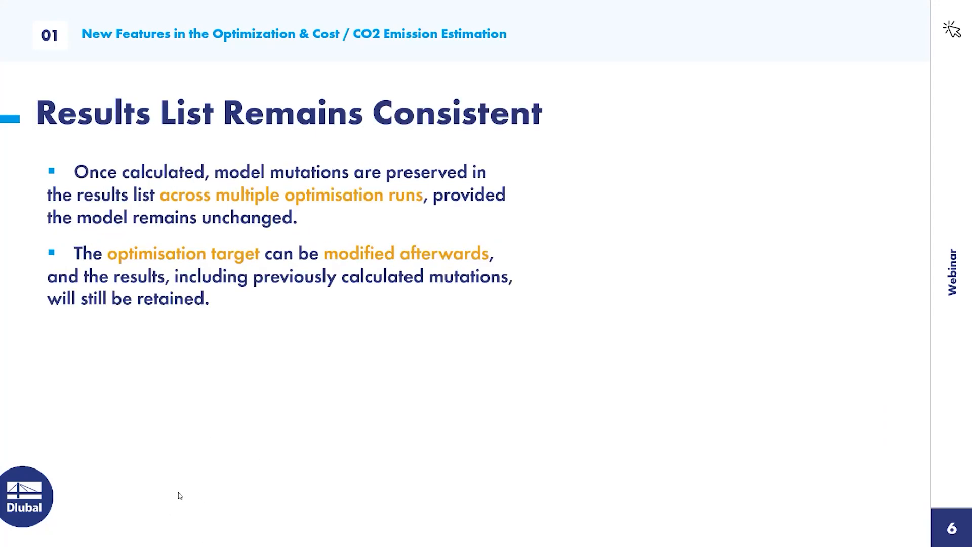
key(Left)
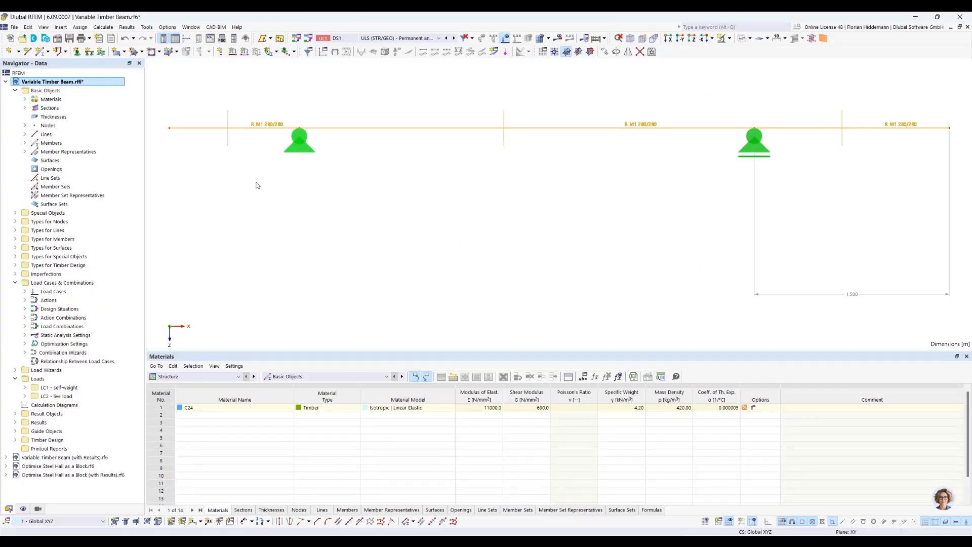
Step: Check which add-ons are activated in the model's base data, and close it without changes
click(28, 27)
click(29, 28)
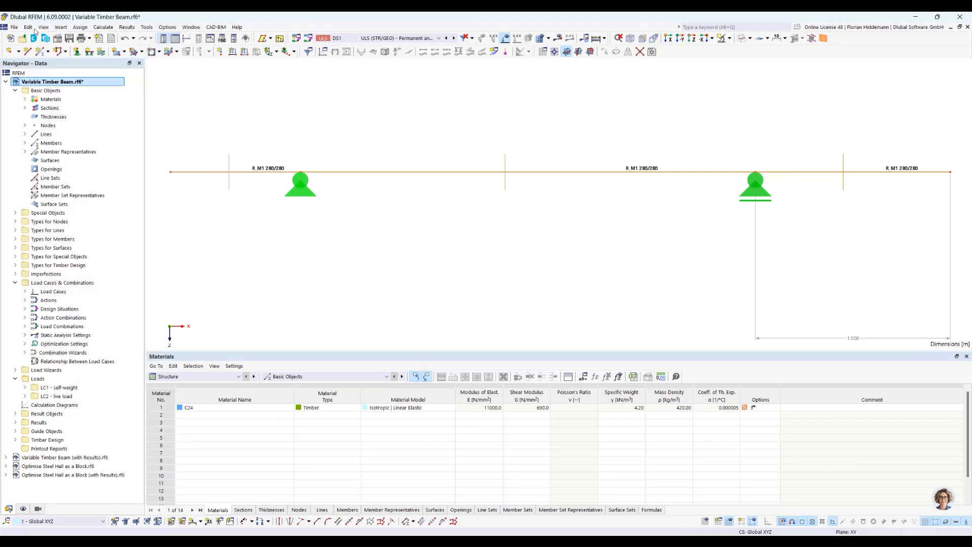
click(58, 38)
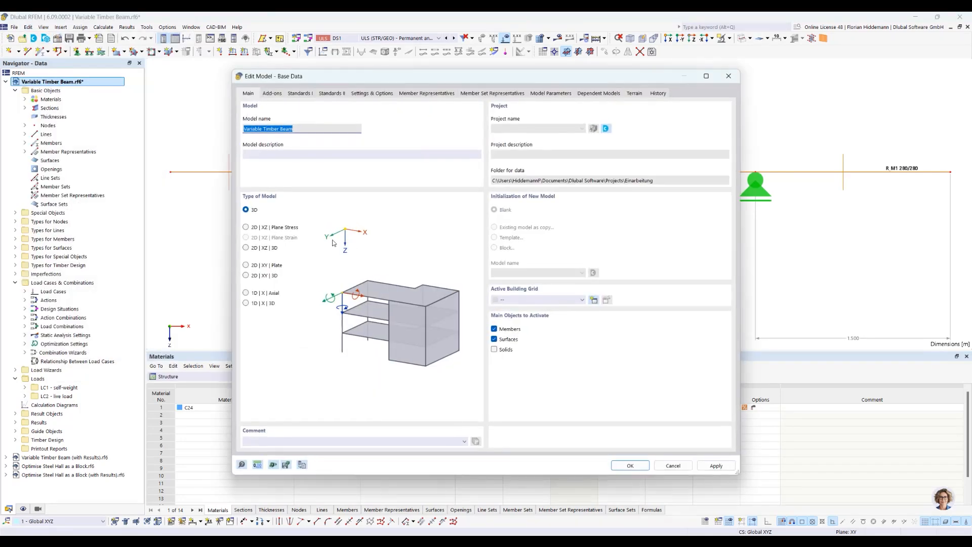
click(266, 94)
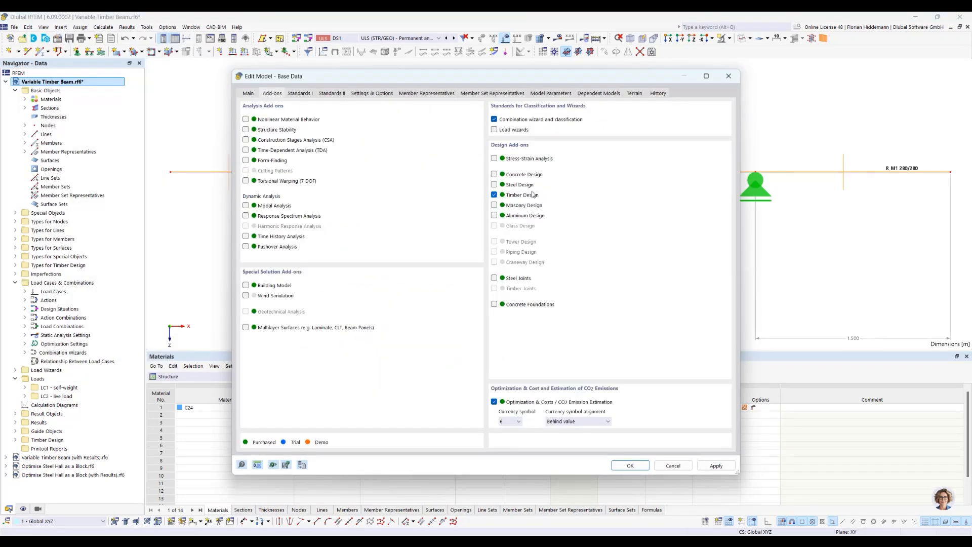
click(673, 466)
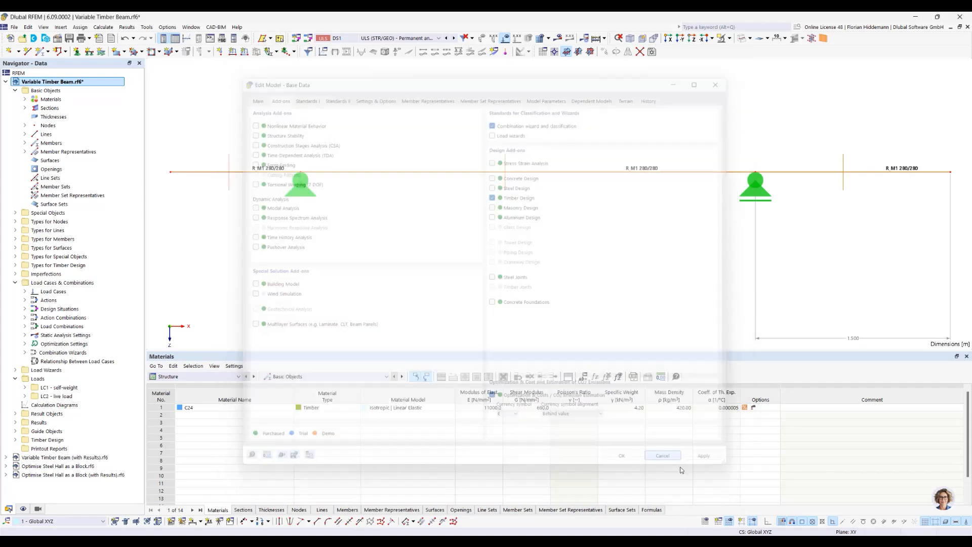
Step: Display the beam loads of load case LC1 self-weight, followed by those of LC2 live load
click(389, 39)
click(373, 46)
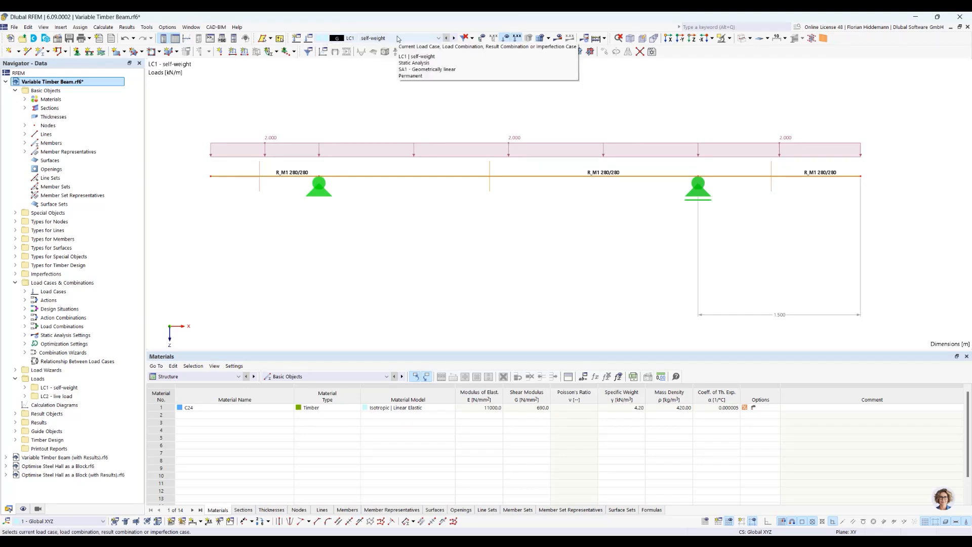
scroll(398, 39, down, 1)
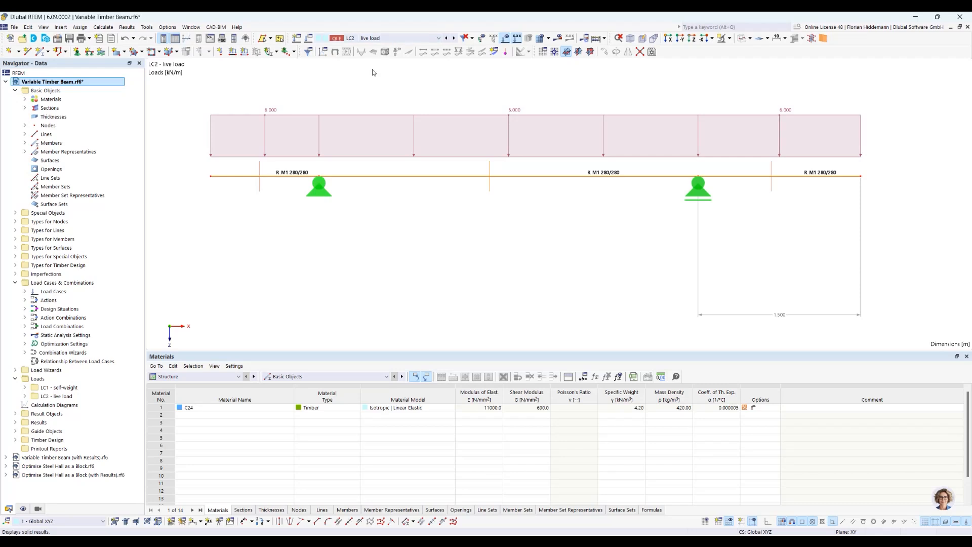
Step: Review the combination standard, actions, design situations, action combinations and load combinations of the model, and close them without changes
click(296, 40)
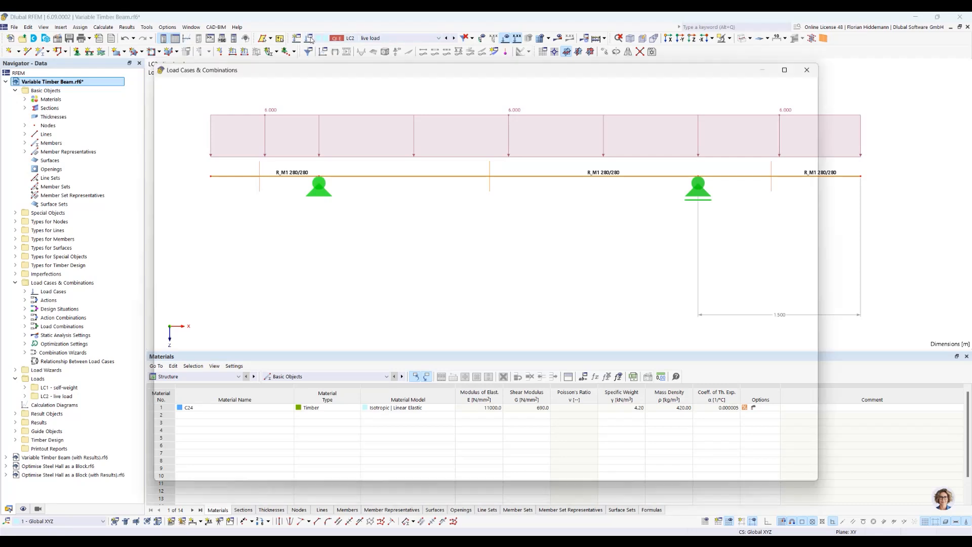
click(175, 89)
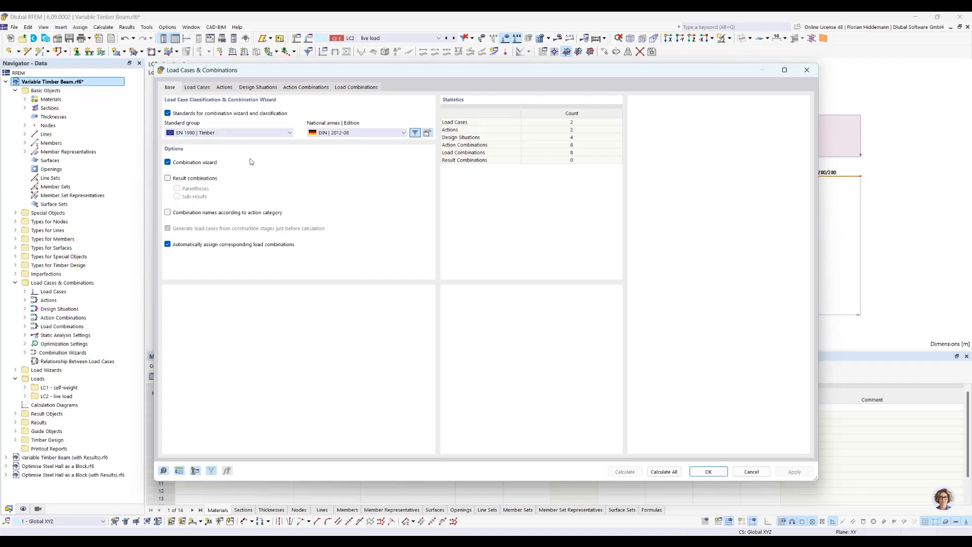
click(306, 87)
click(260, 88)
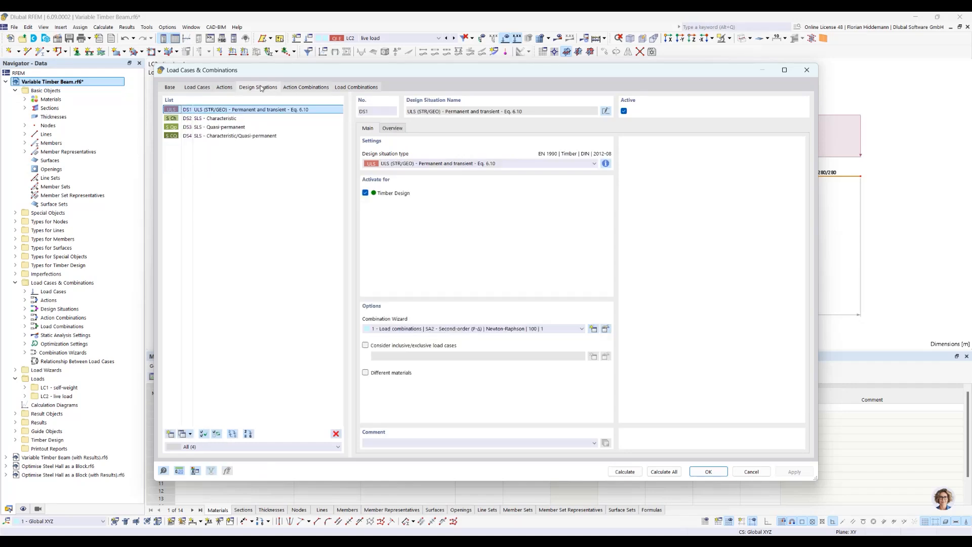
click(307, 88)
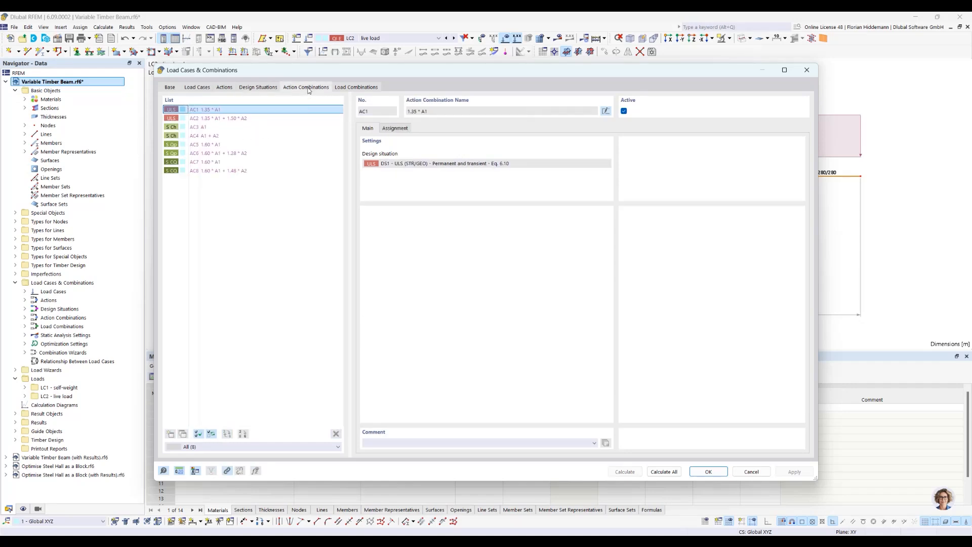
click(351, 89)
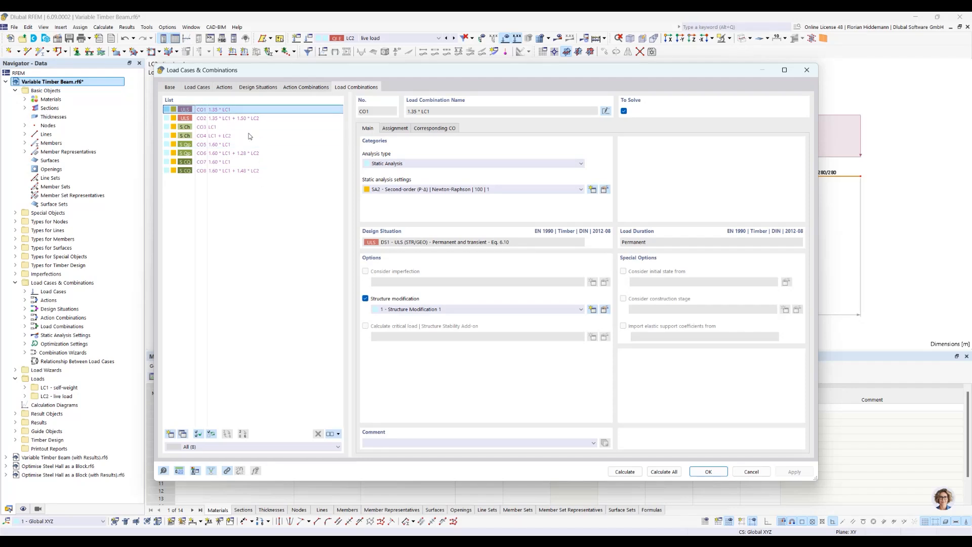
click(248, 89)
click(222, 87)
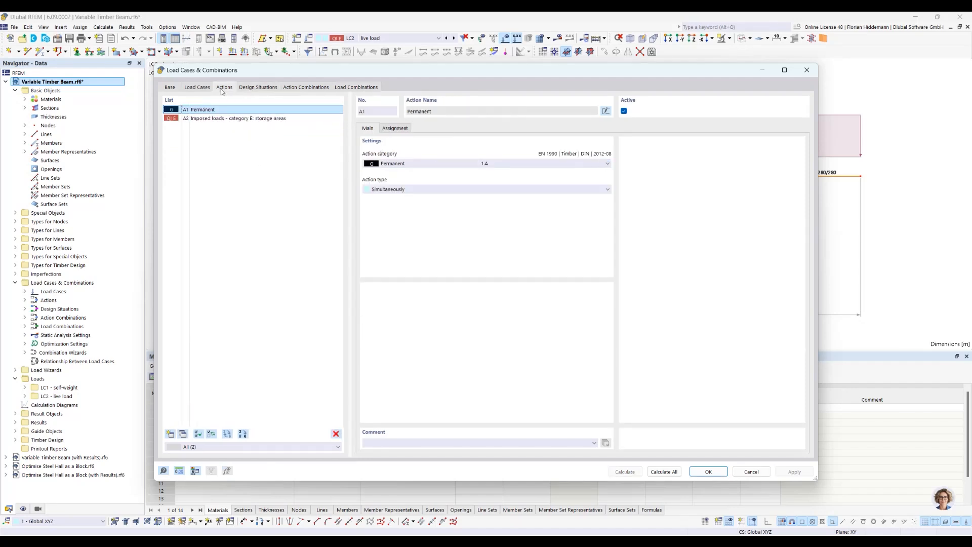
click(378, 89)
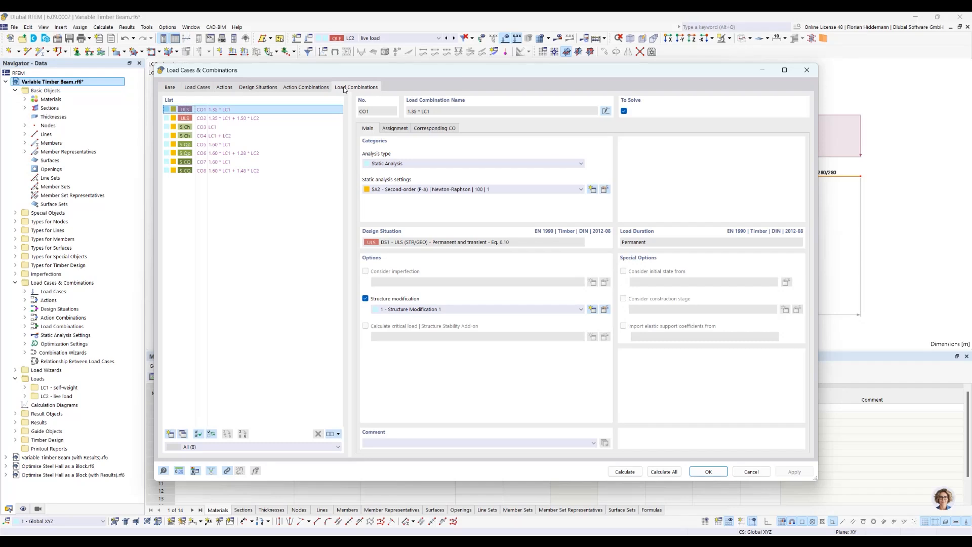
click(307, 87)
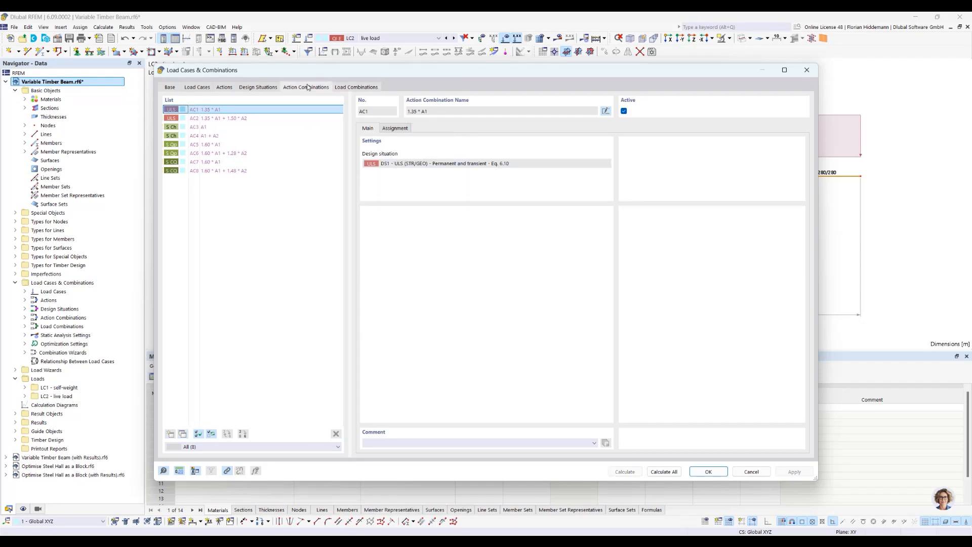
click(752, 472)
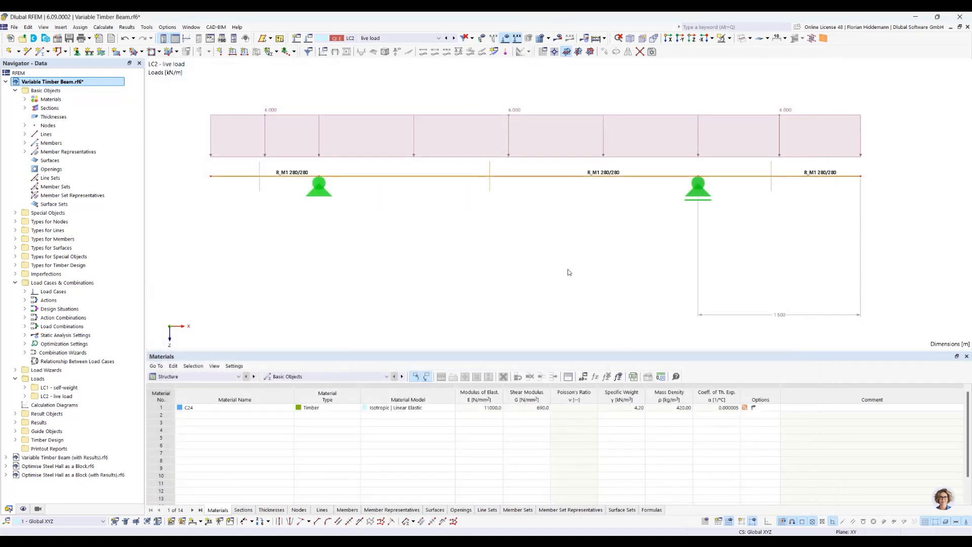
Step: Switch the results from the static analysis to the timber design check ratios on members
scroll(608, 262, up, 2)
scroll(576, 254, down, 2)
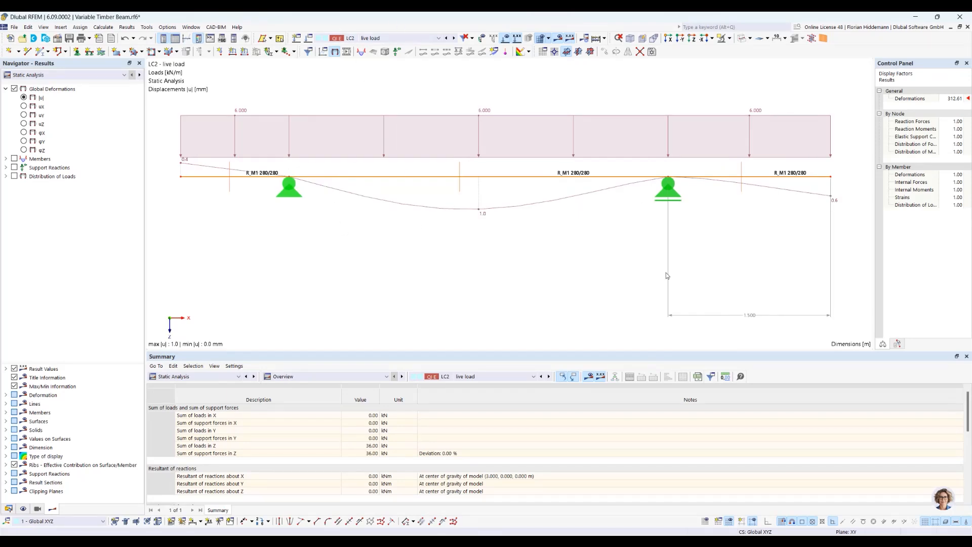
middle_drag(588, 277, 591, 275)
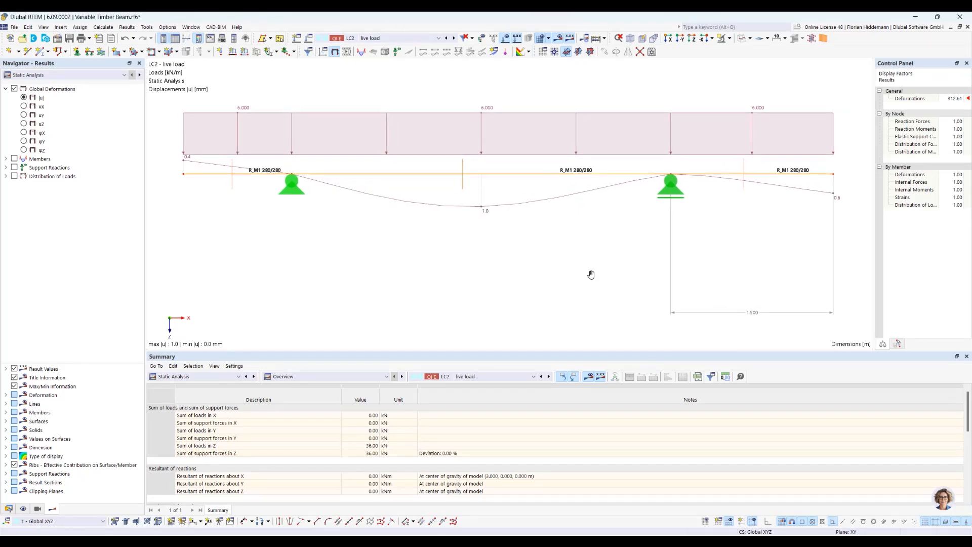
click(177, 377)
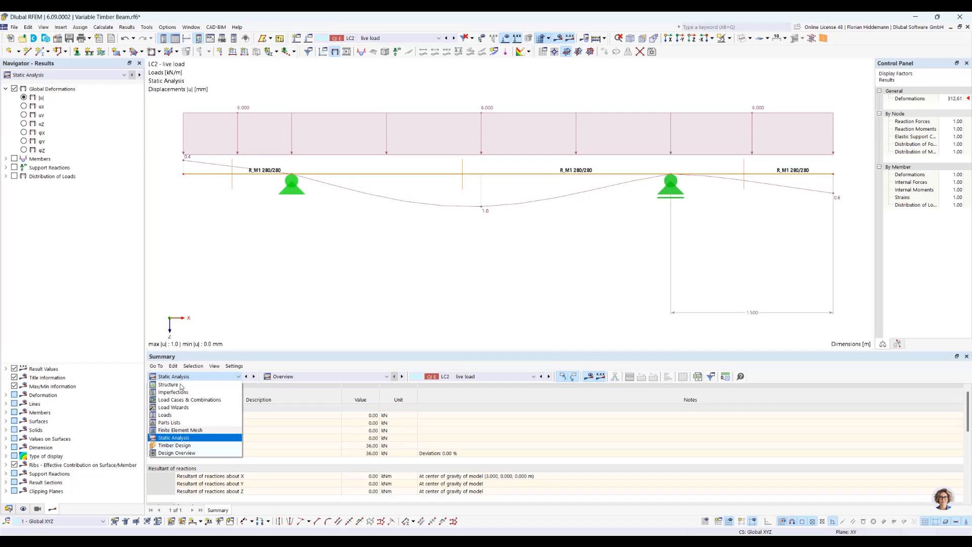
click(182, 445)
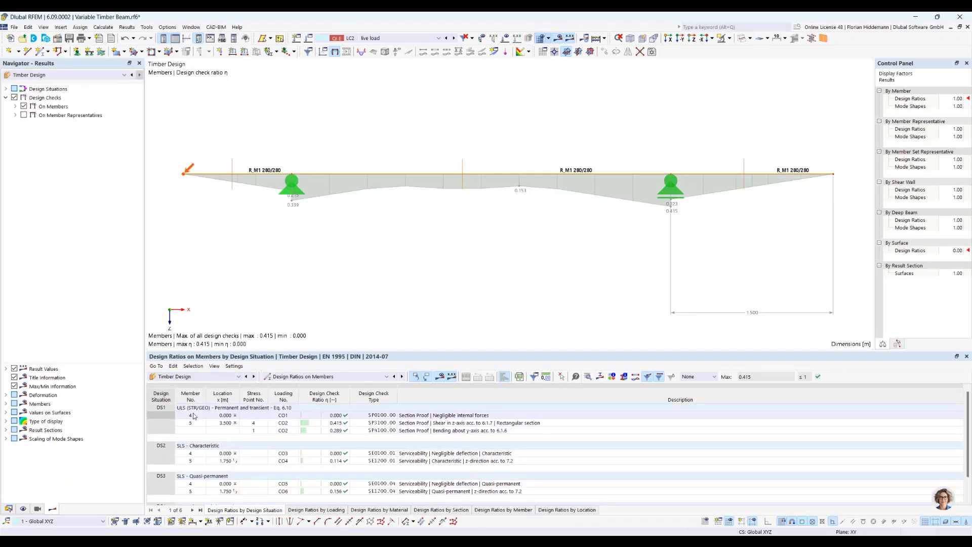
Step: Show the timber design's governing results in an enlarged table, first the internal forces by member and finally the governing loading
click(304, 377)
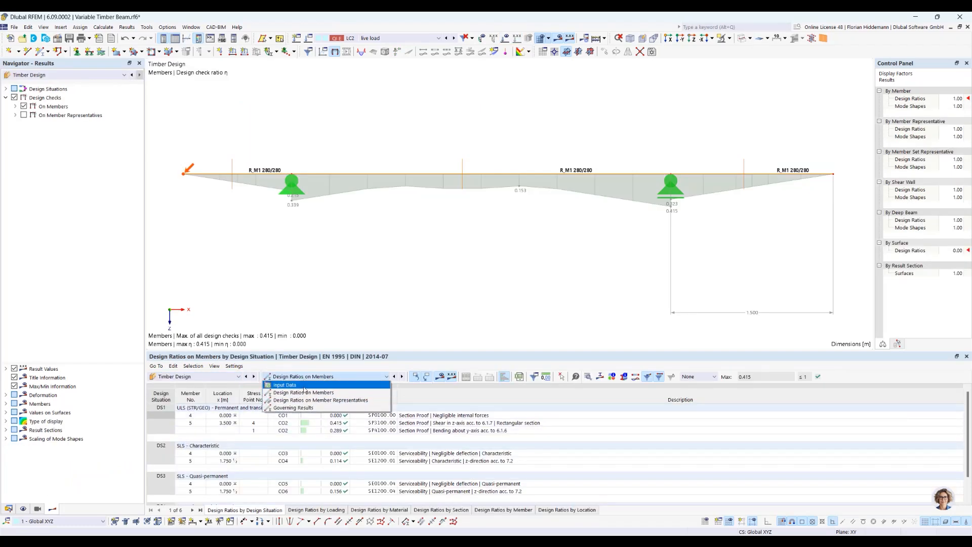
click(303, 409)
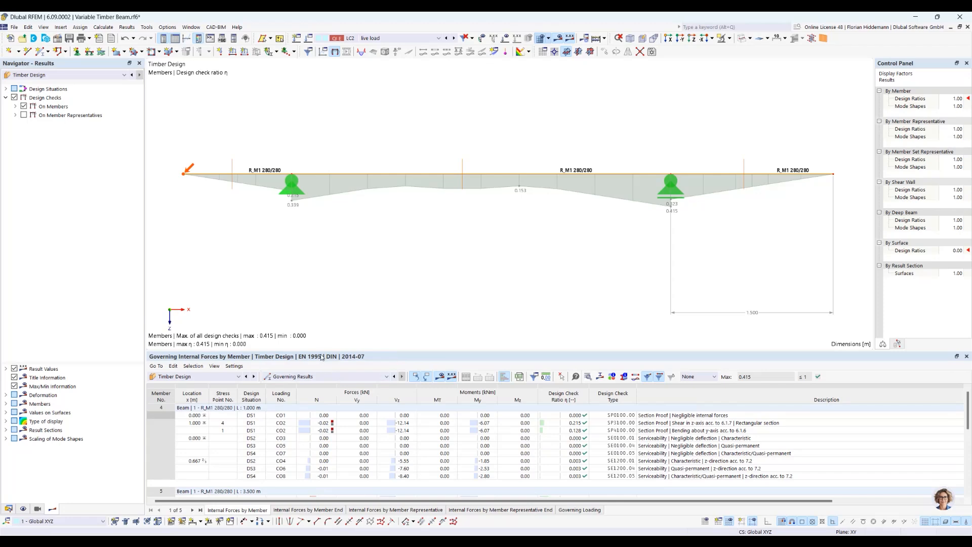
drag(320, 352, 319, 312)
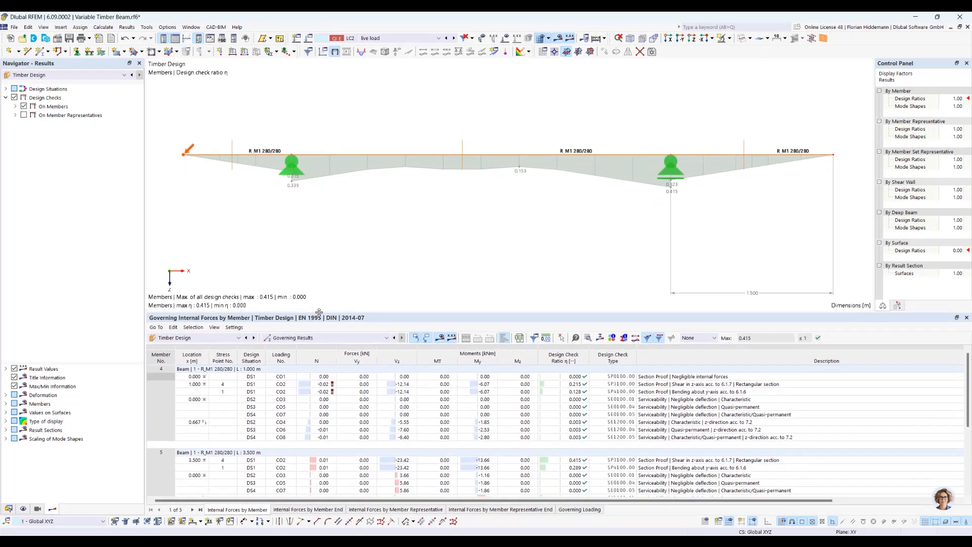
click(594, 512)
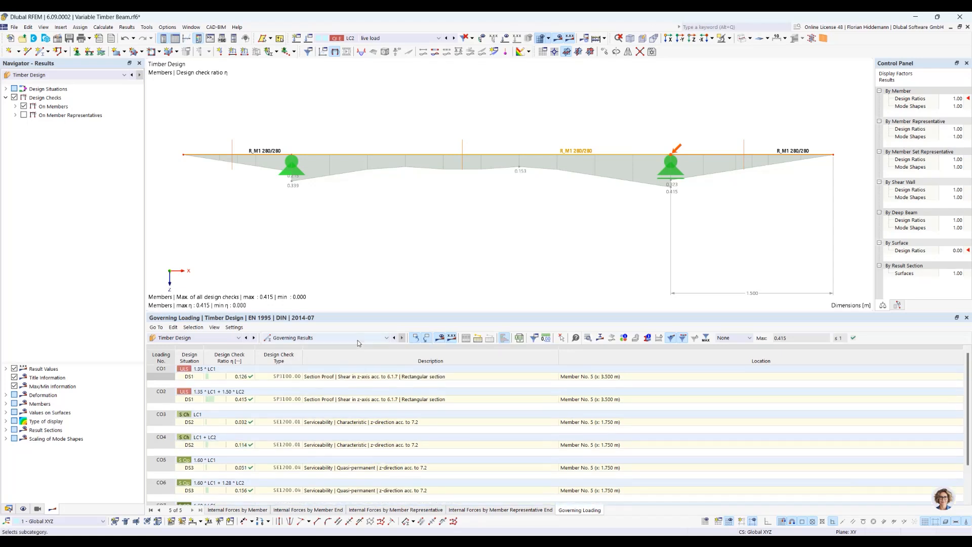
Step: Show the timber design ratios on member representatives by design situation, and make the results table slightly lower
click(358, 340)
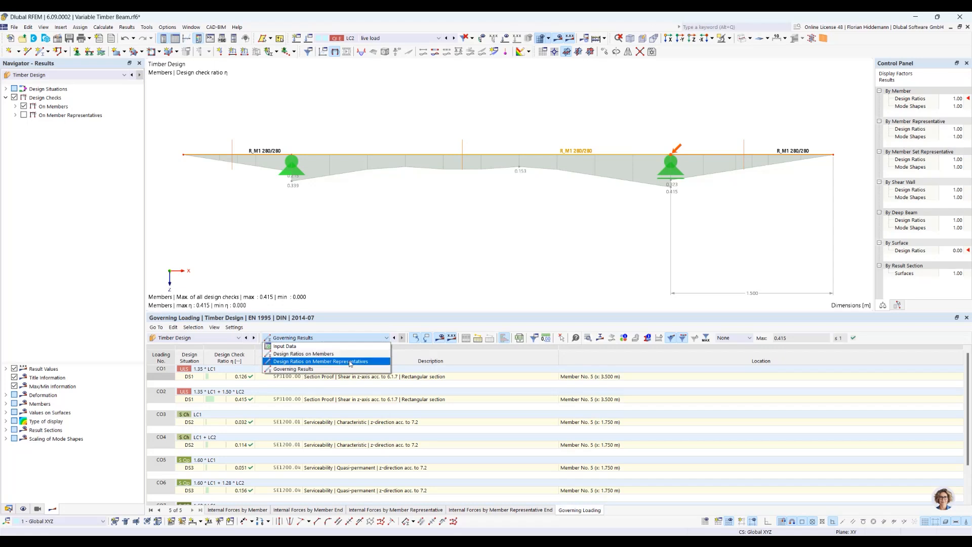
click(349, 362)
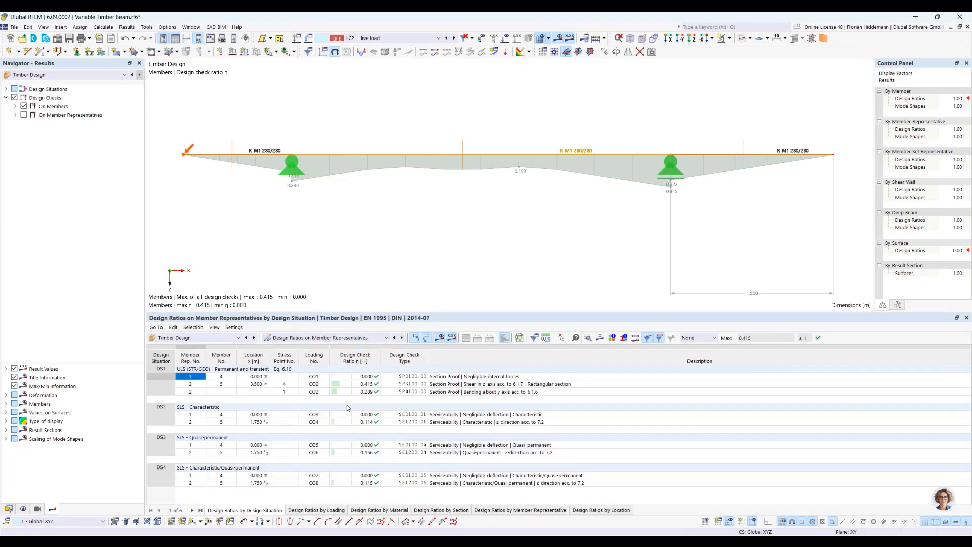
drag(352, 313, 353, 331)
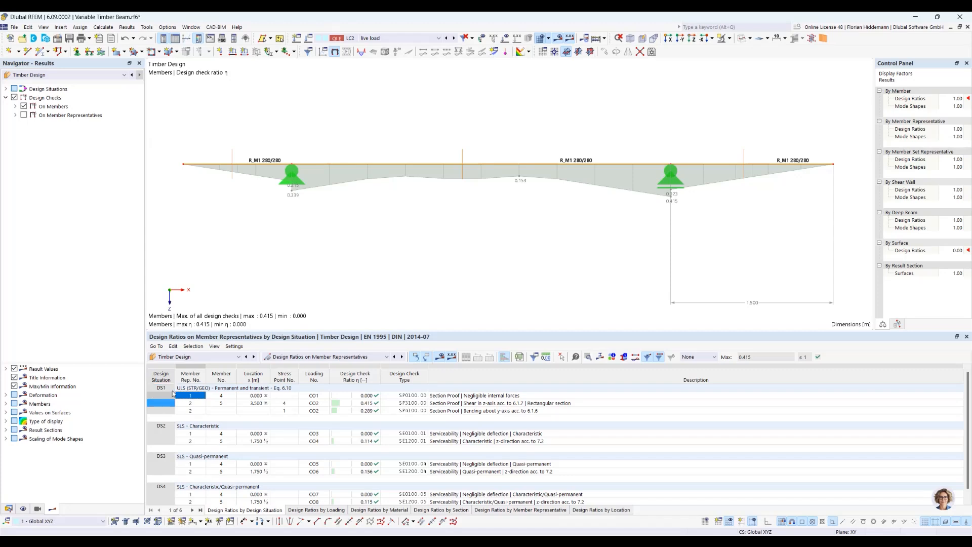
Step: Return the table to the structure's basic objects and delete all calculation results, confirming the deletion
click(191, 358)
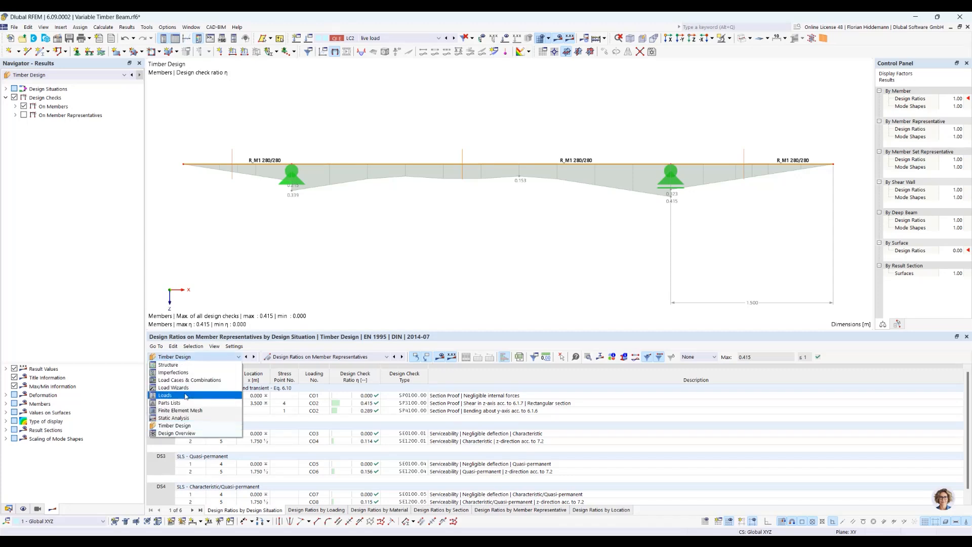
click(186, 365)
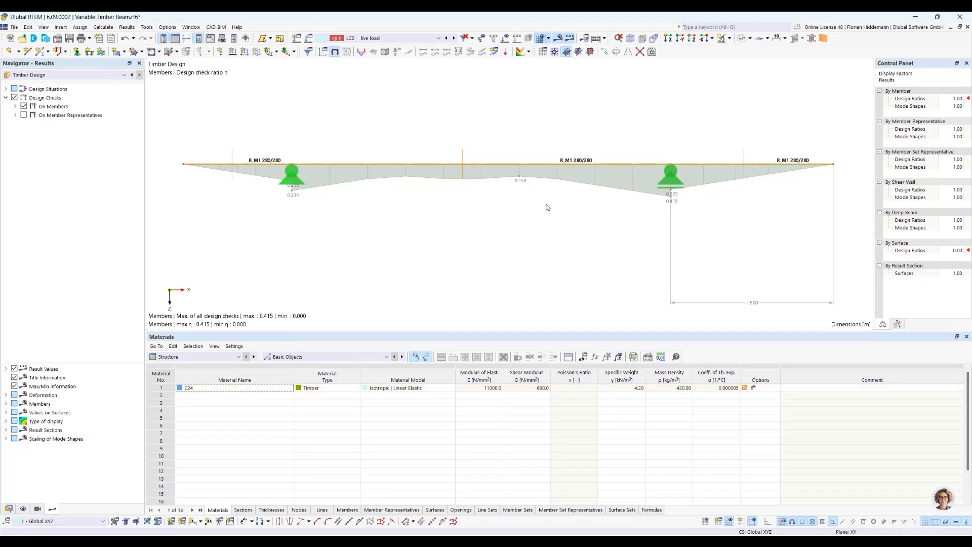
click(127, 27)
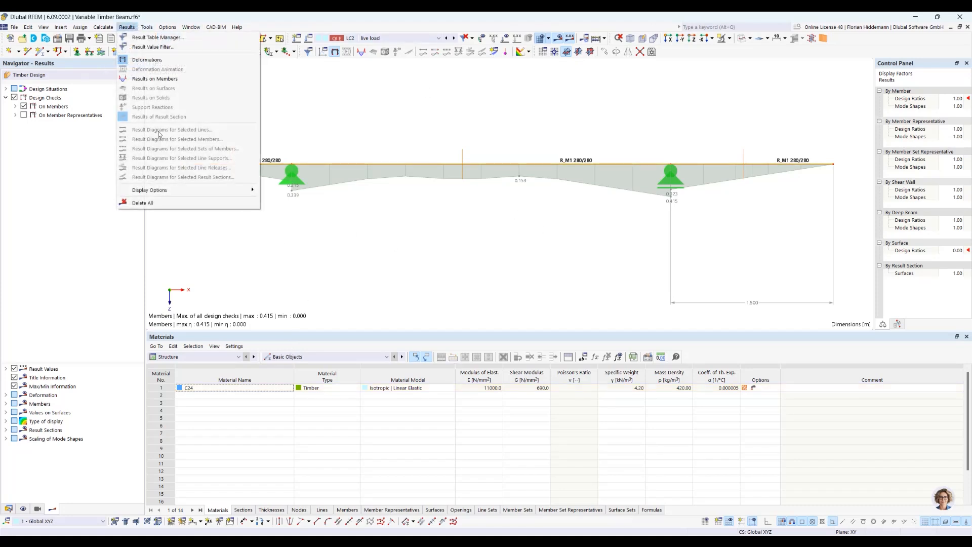
click(143, 203)
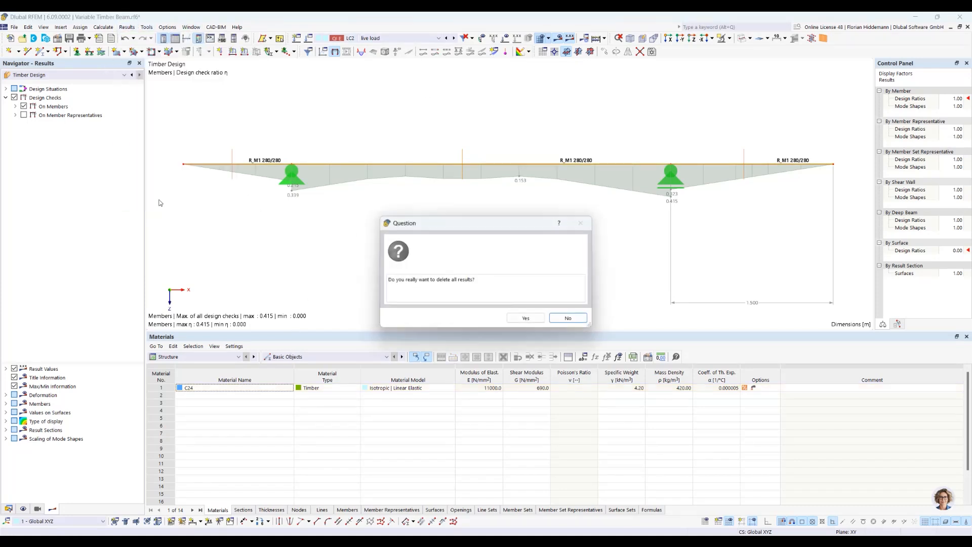
click(527, 318)
Step: Open the optimization settings of the timber beam and reposition the dialog
click(103, 27)
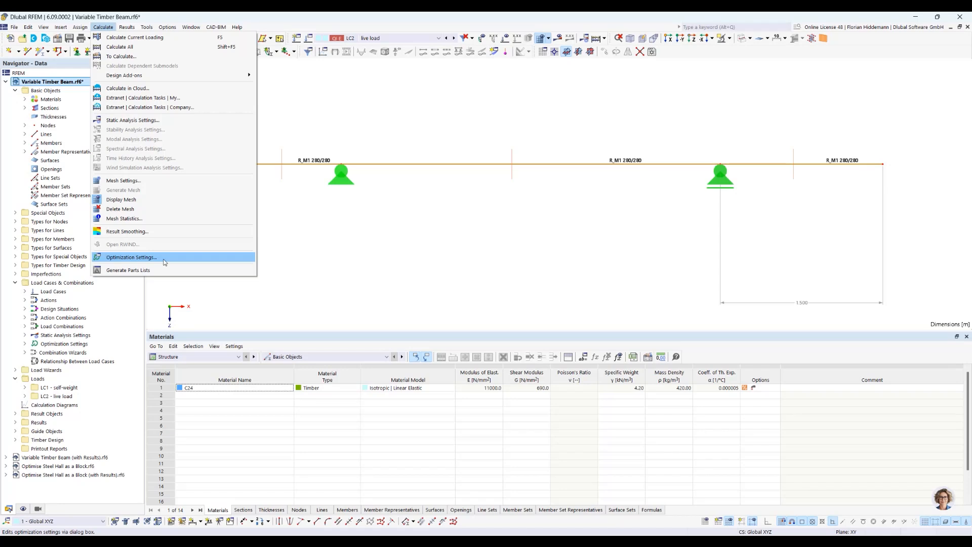
click(164, 262)
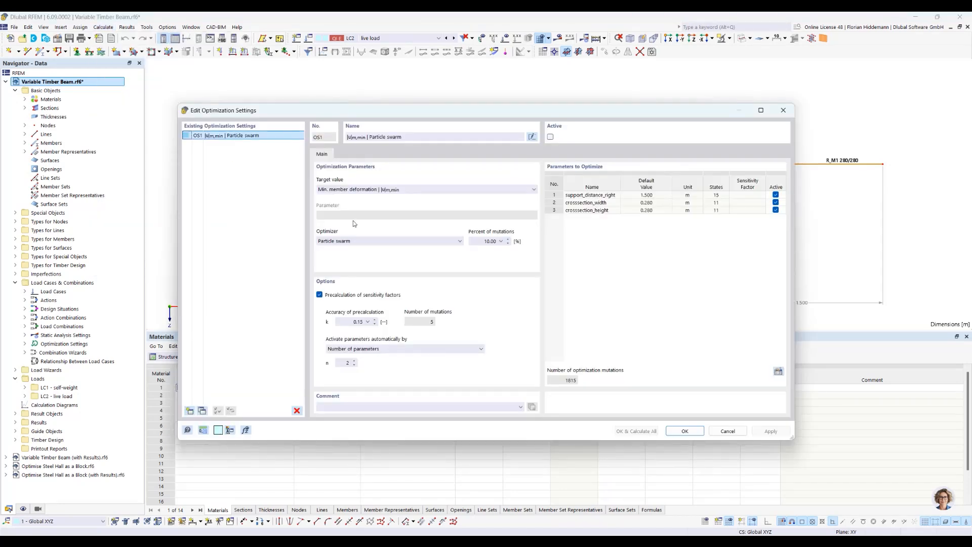
drag(324, 115, 303, 120)
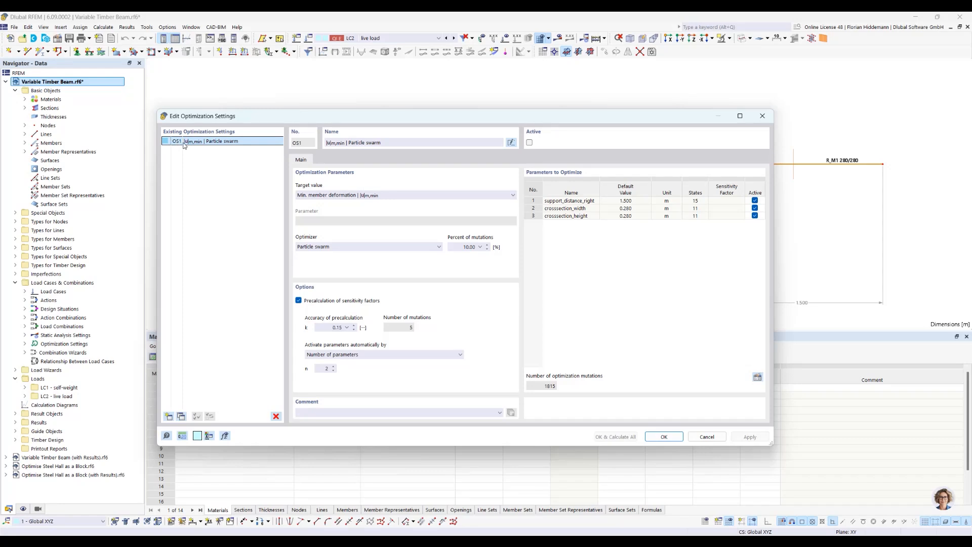
Step: Copy the optimization setting OS1 twice, and delete both copies again
click(181, 416)
click(181, 416)
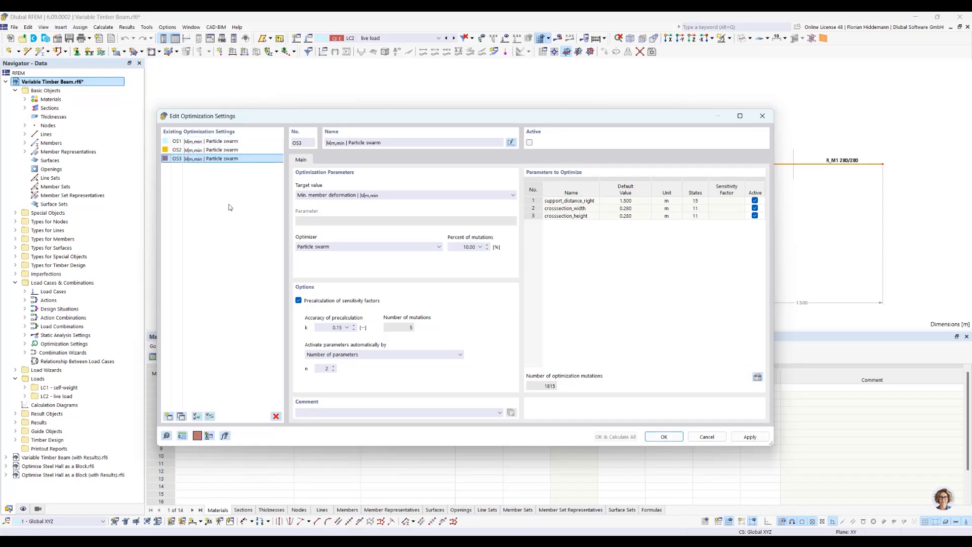
click(276, 416)
click(494, 305)
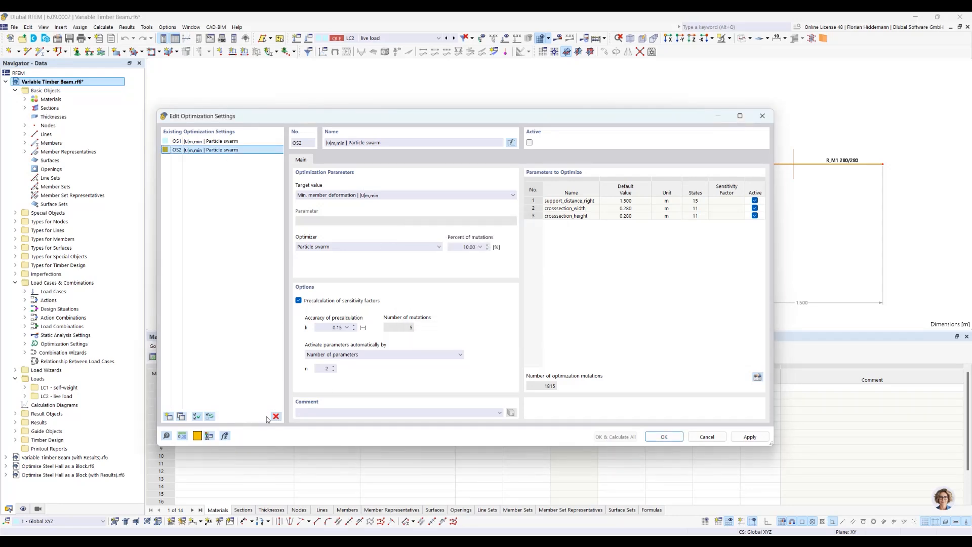
click(276, 416)
click(491, 302)
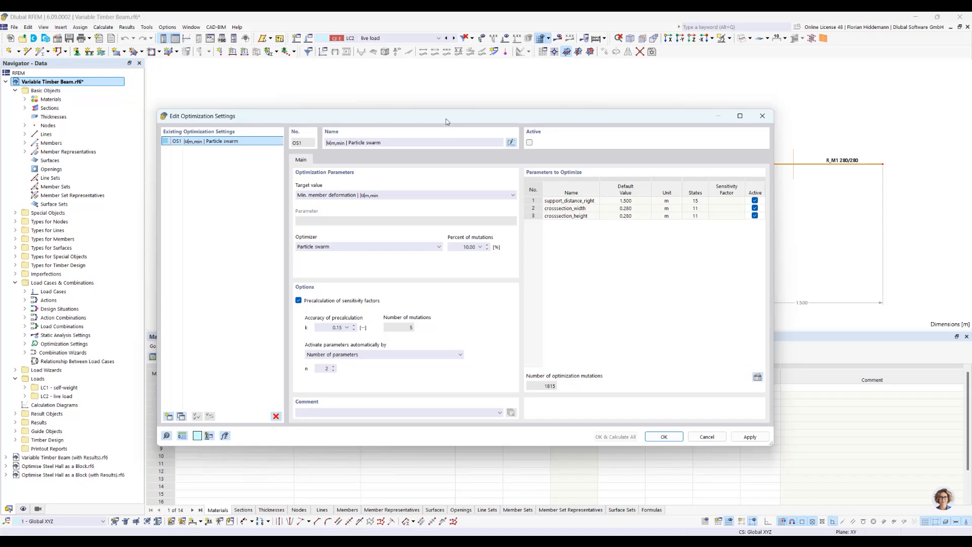
Step: Turn off the precalculation of sensitivity factors for optimization setting OS1
drag(448, 122, 450, 123)
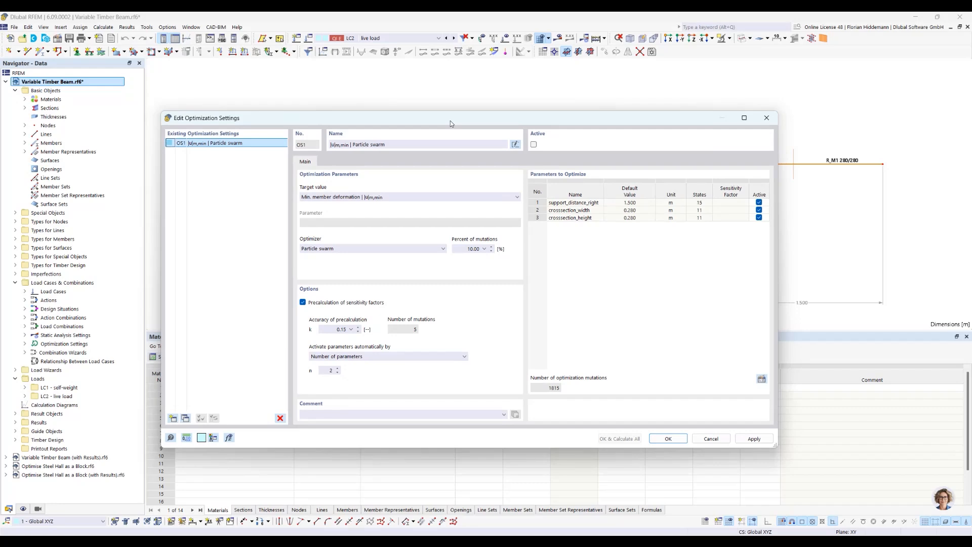
mouse_move(459, 120)
mouse_down()
mouse_move(438, 339)
mouse_move(445, 99)
mouse_move(464, 102)
mouse_move(466, 128)
mouse_up()
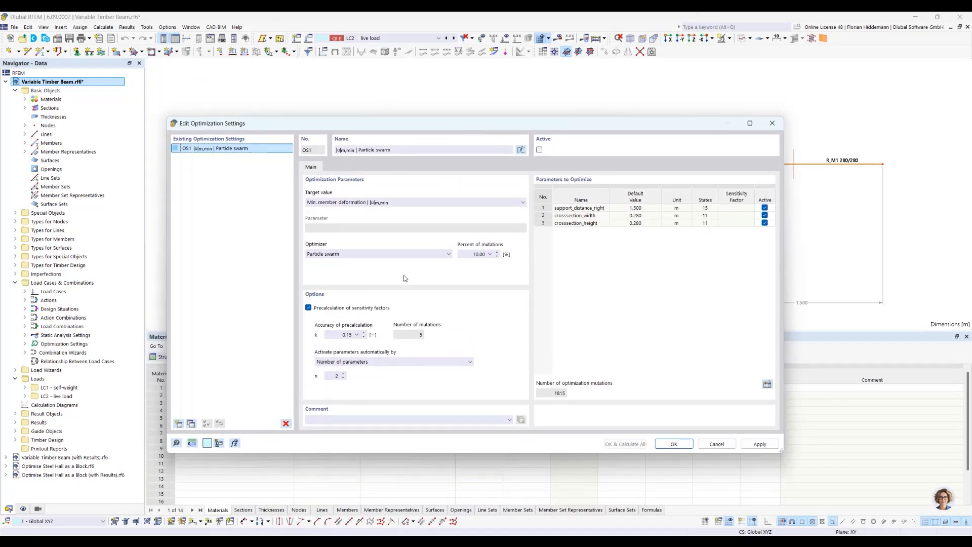
click(309, 309)
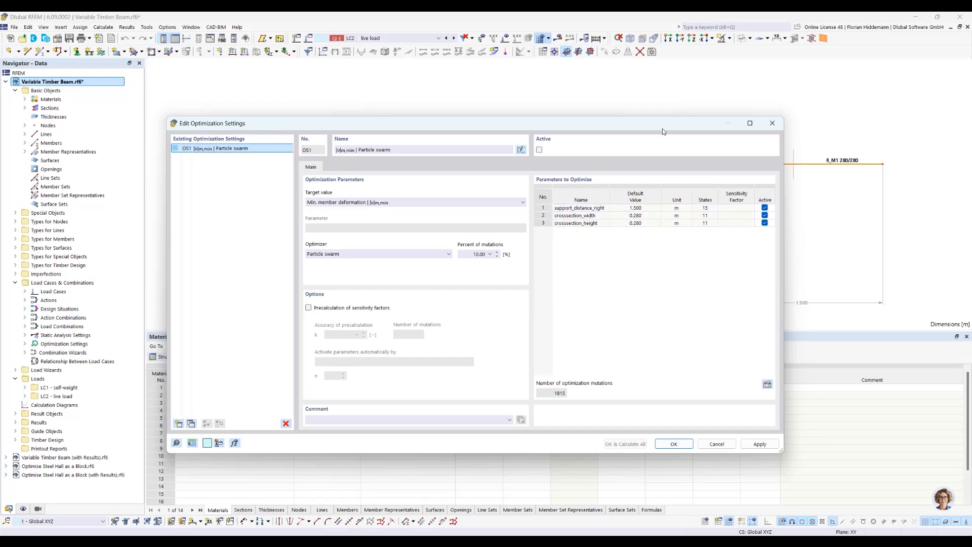
Step: Set the optimizer of OS1 to Random mutations with 5.00 percent of mutations
drag(662, 132, 641, 156)
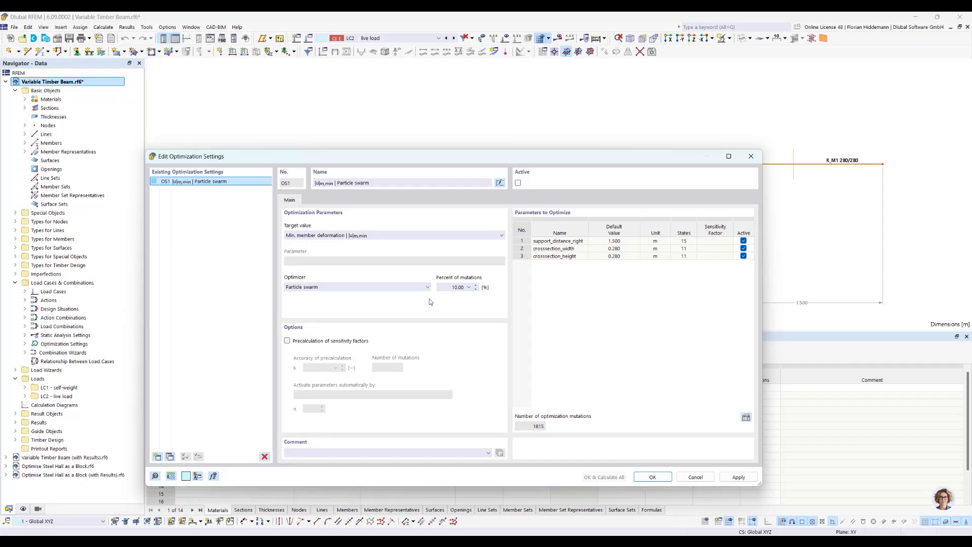
click(416, 286)
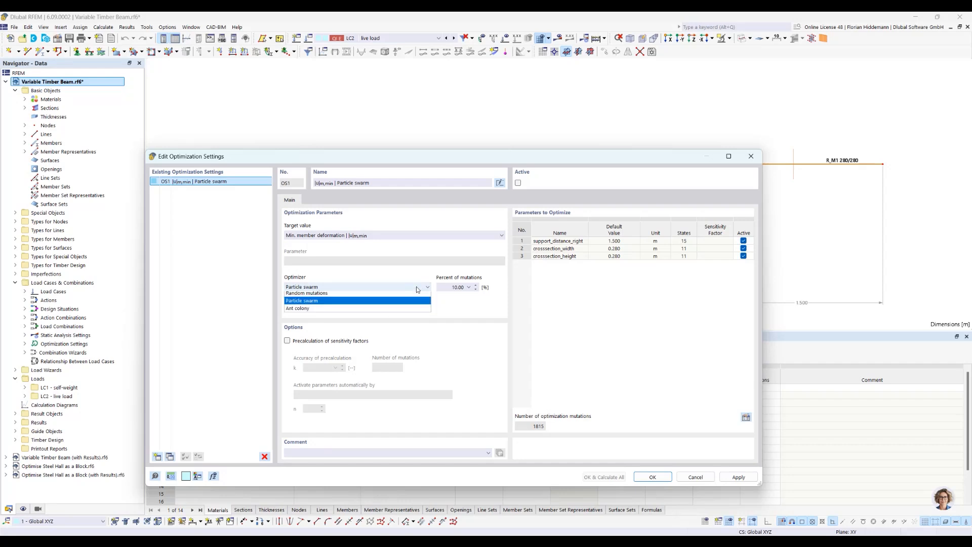
click(342, 301)
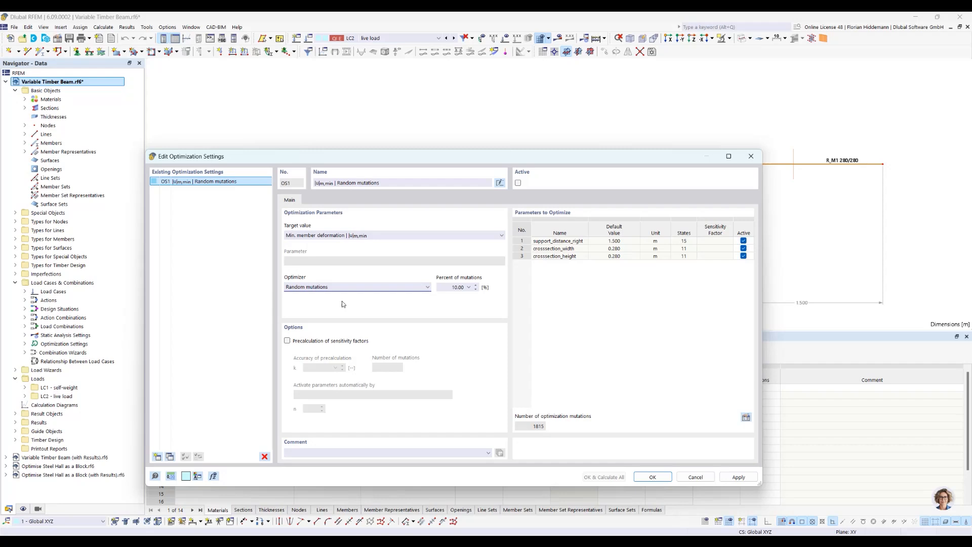
click(469, 287)
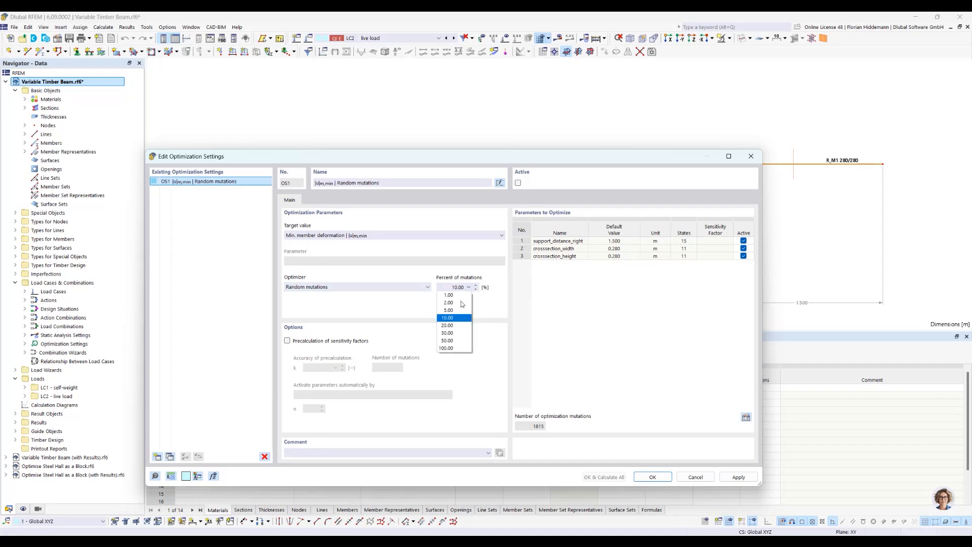
click(466, 310)
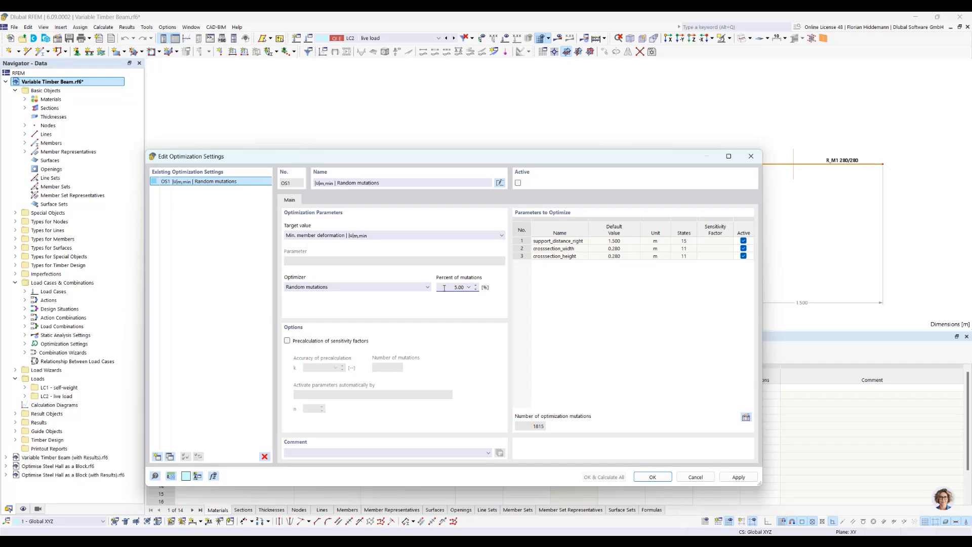
Step: Activate optimization setting OS1 and start calculating all, moving the solver window away from the results list
click(519, 183)
click(601, 477)
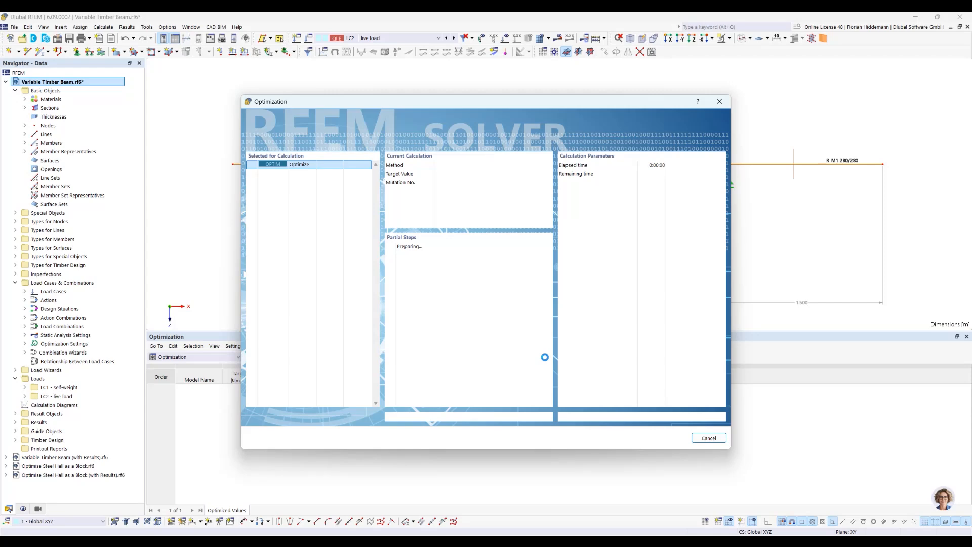
drag(428, 103, 794, 358)
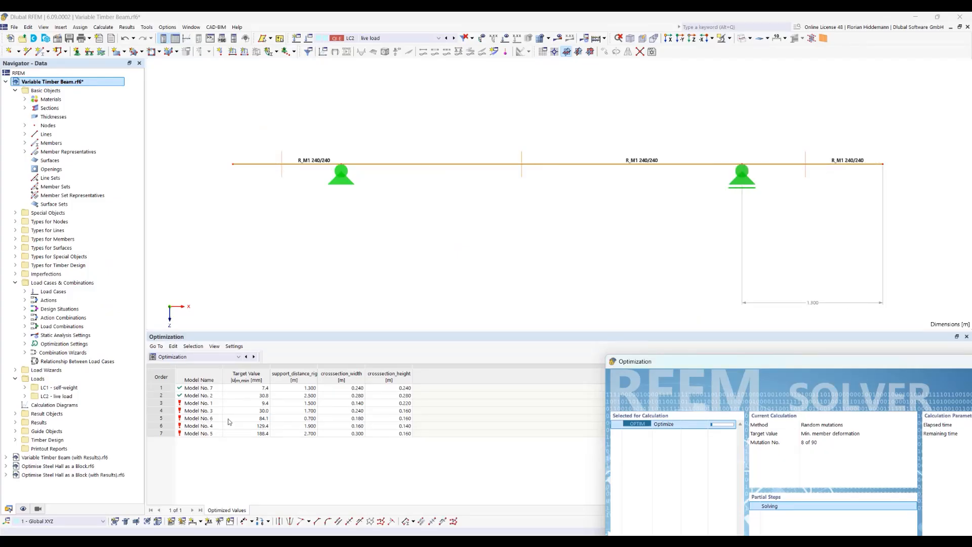
Step: Bring the solver window back into view, cancel the running optimization with confirmation, and dismiss the cancellation notice
drag(815, 366, 545, 126)
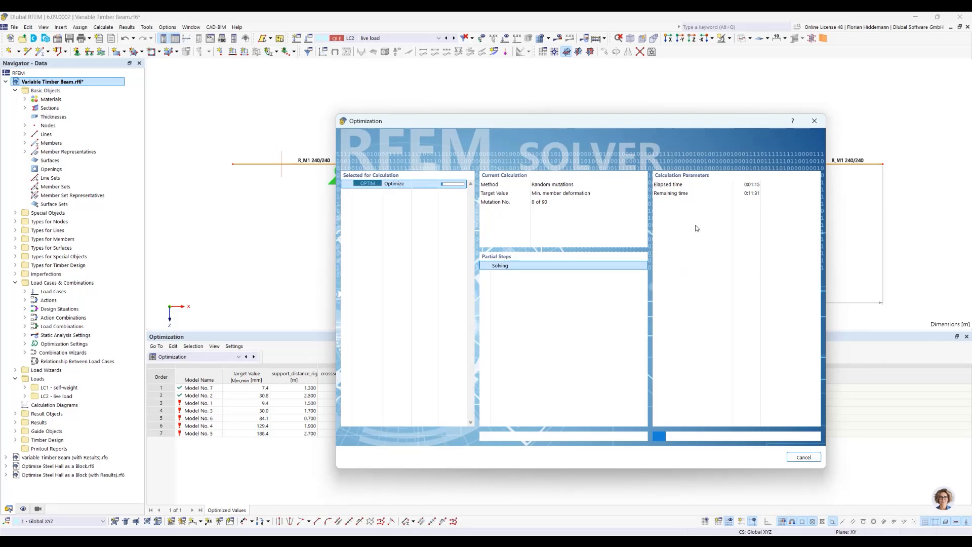
click(803, 457)
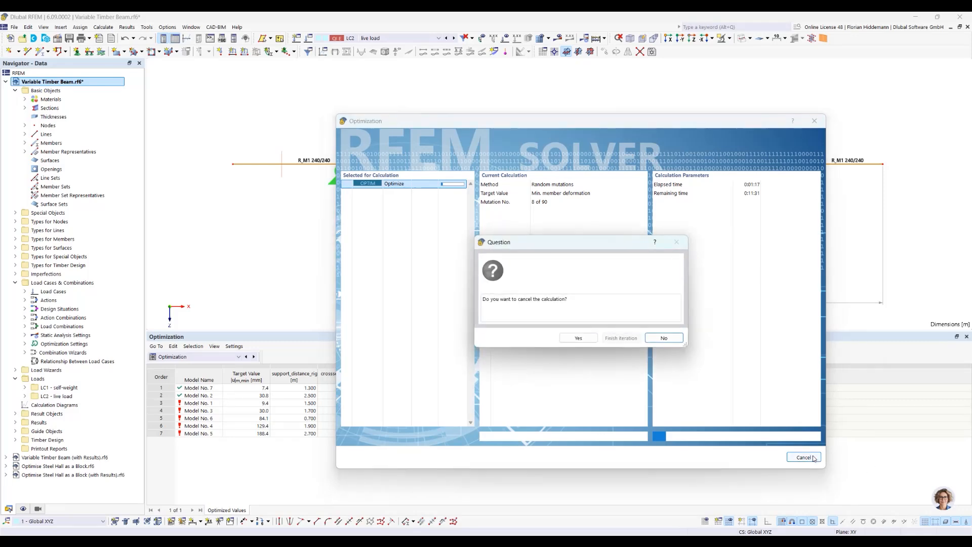
click(580, 339)
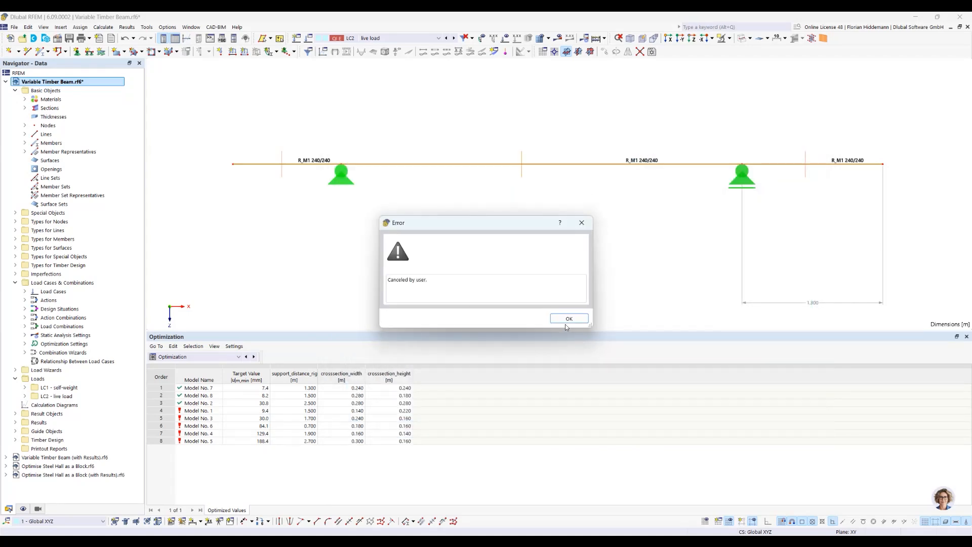
click(570, 322)
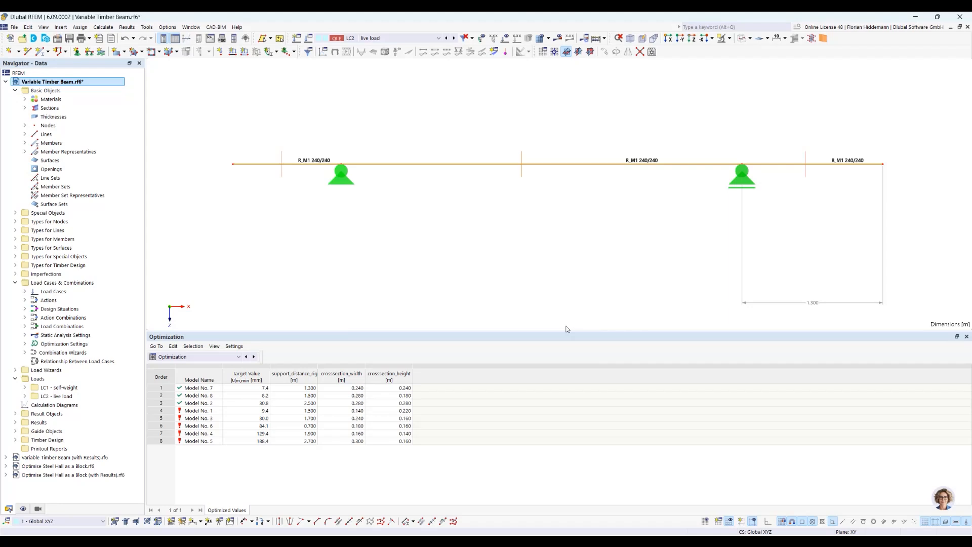
Step: Examine the ranked optimization mutations from the first to the last row, then select Model No. 7
drag(427, 333, 424, 343)
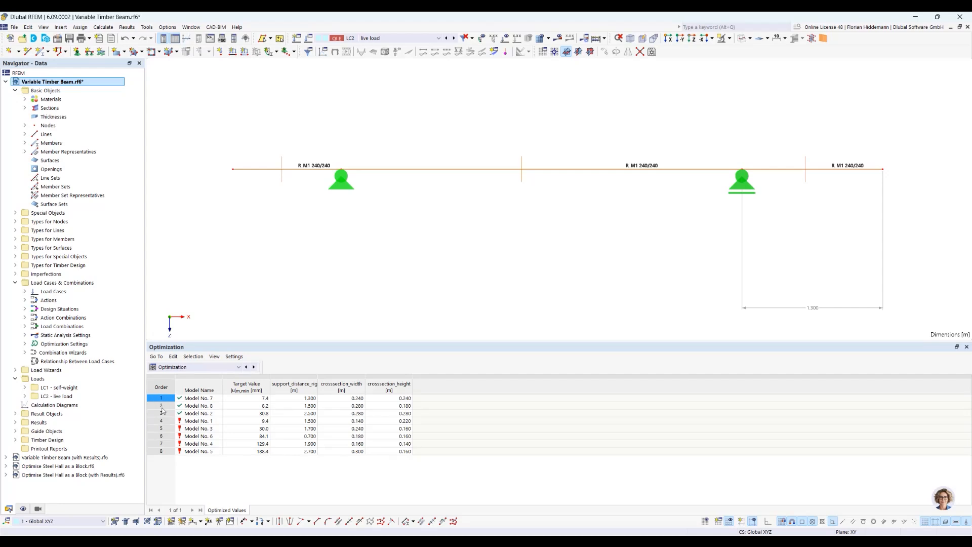
click(162, 452)
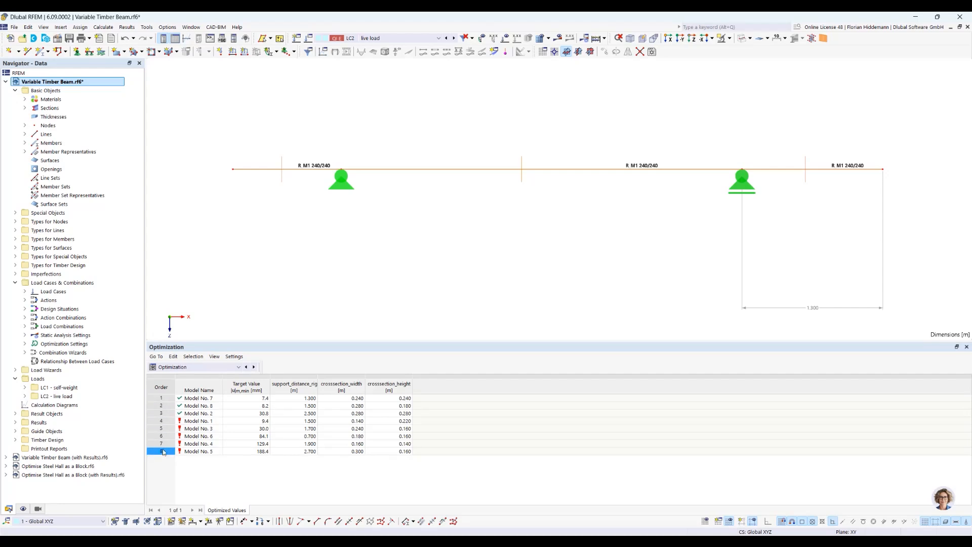
click(213, 399)
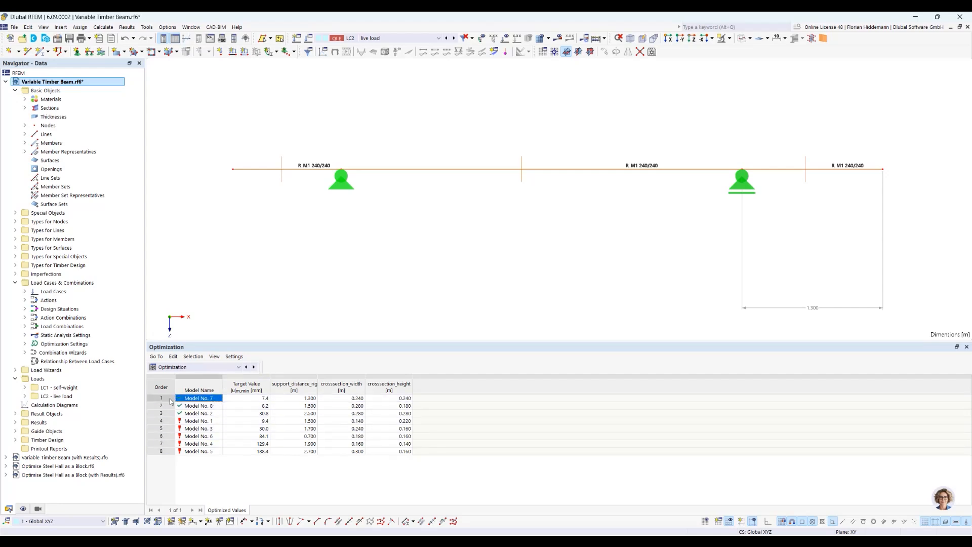
Step: Check the Timber Design input data, then load the static analysis results for the optimized Model No. 7
click(231, 368)
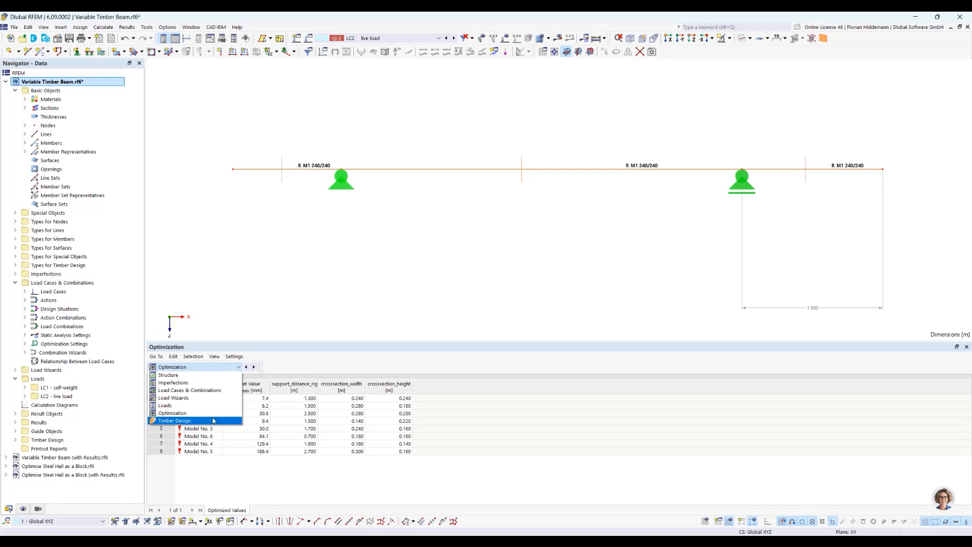
click(216, 420)
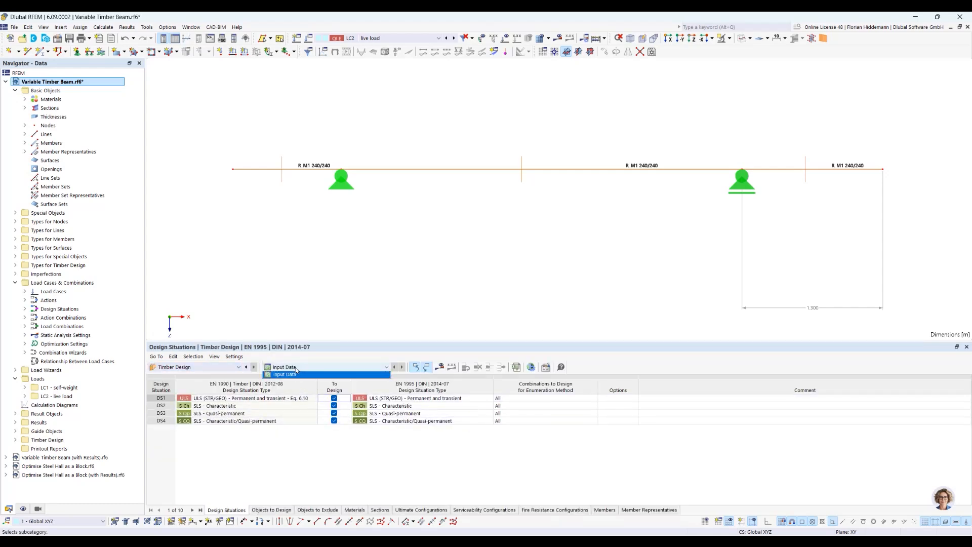
click(210, 369)
click(315, 426)
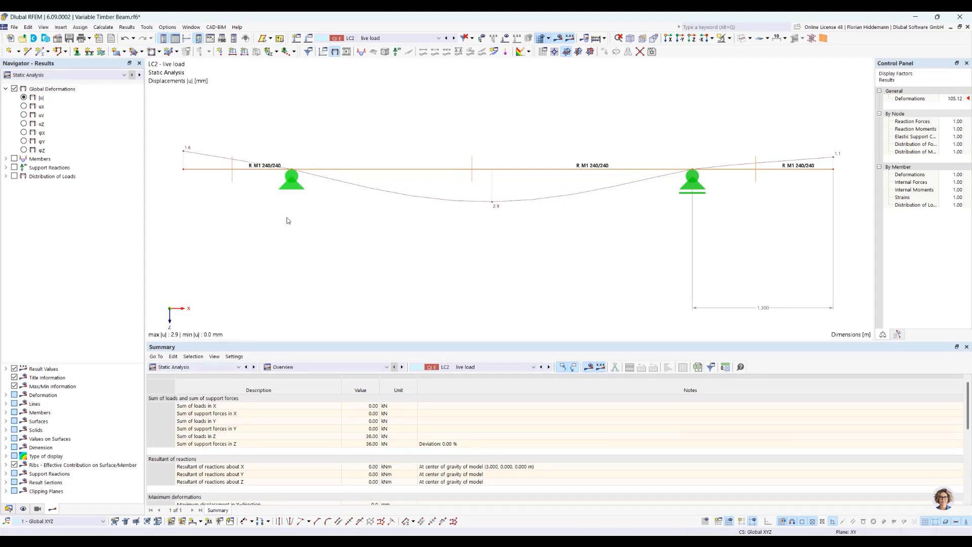
Step: Return the table to the optimization results and review the valid and invalid mutations
click(177, 368)
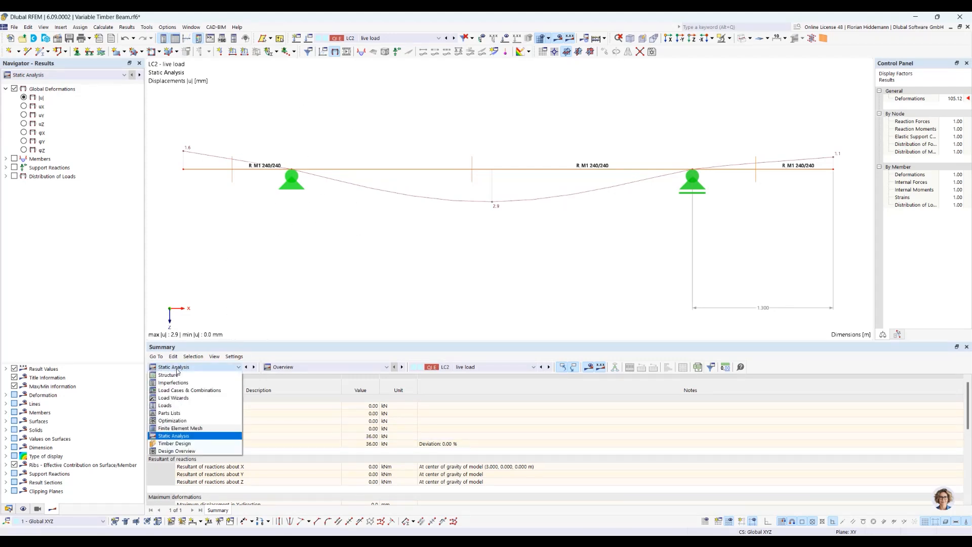
click(191, 421)
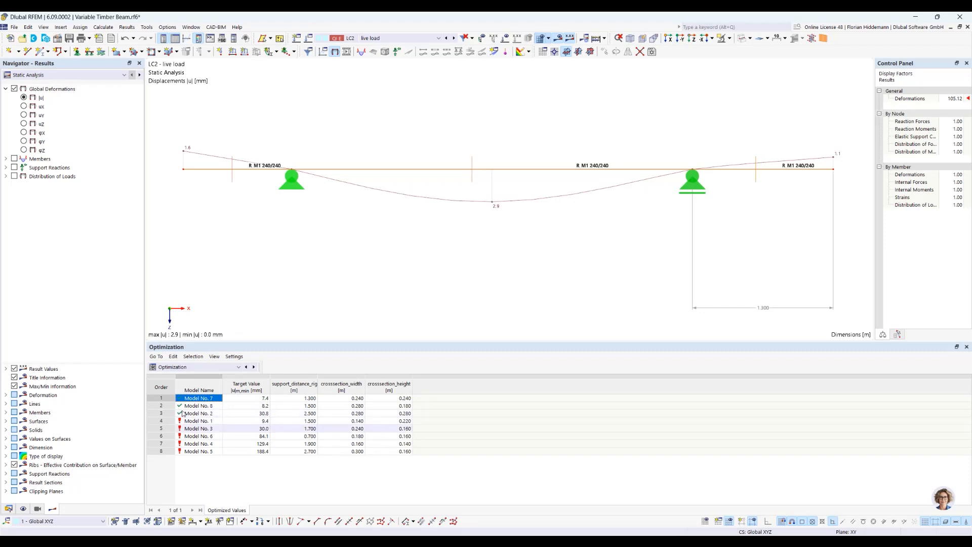
click(210, 372)
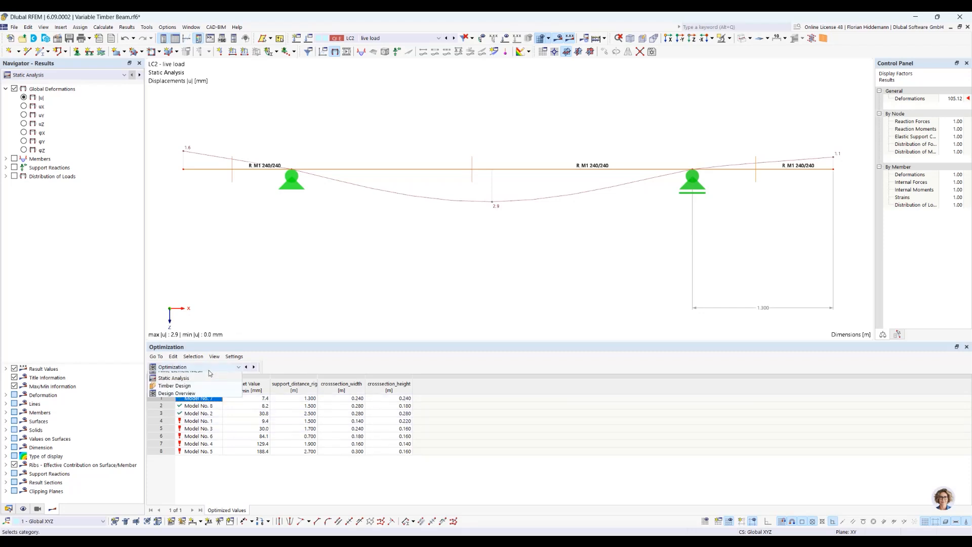
click(209, 373)
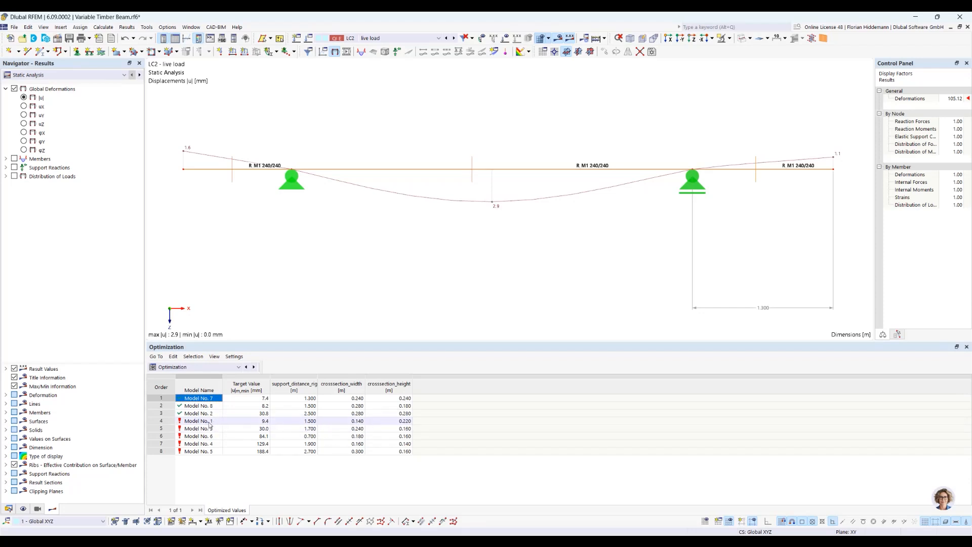
Step: Show the Timber Design ratios on members for Model No. 7 and enlarge the results table
click(188, 367)
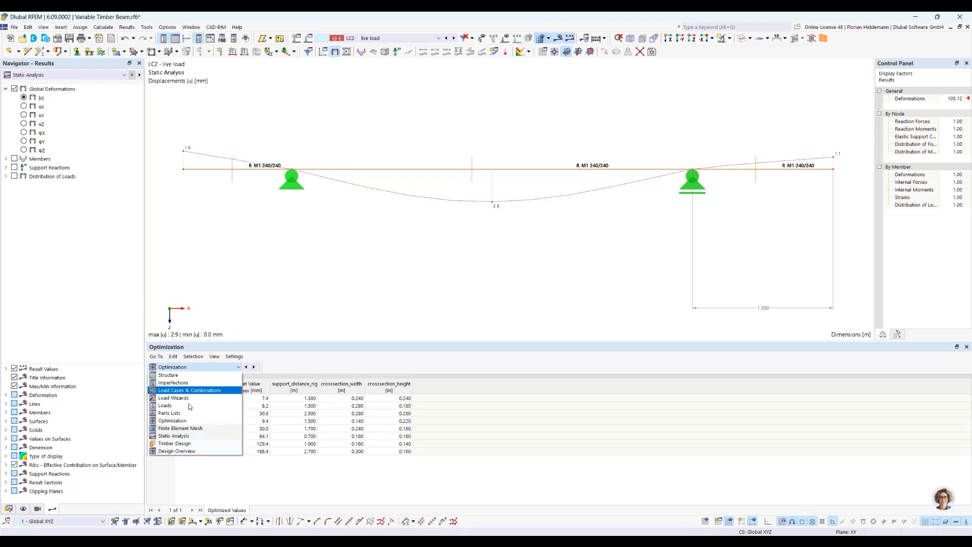
click(359, 302)
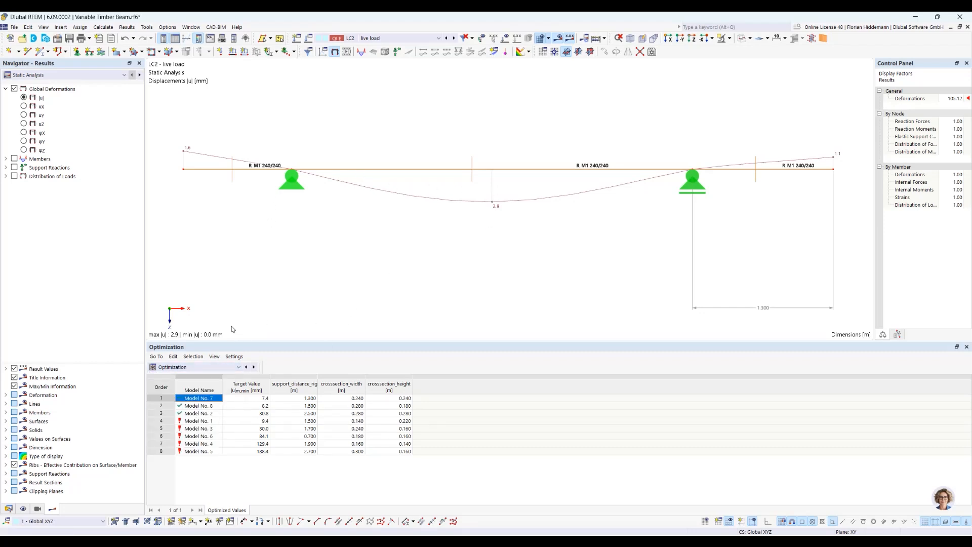
click(217, 367)
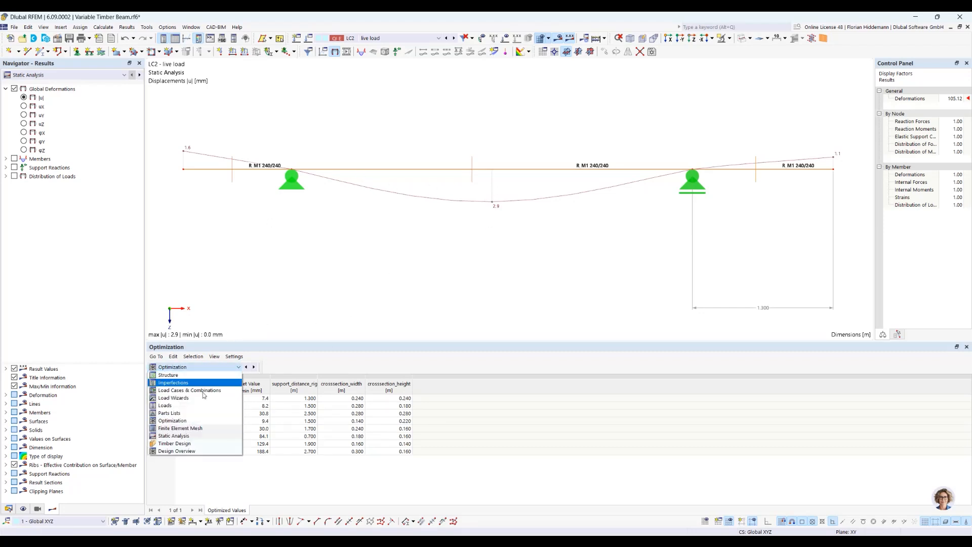
click(184, 444)
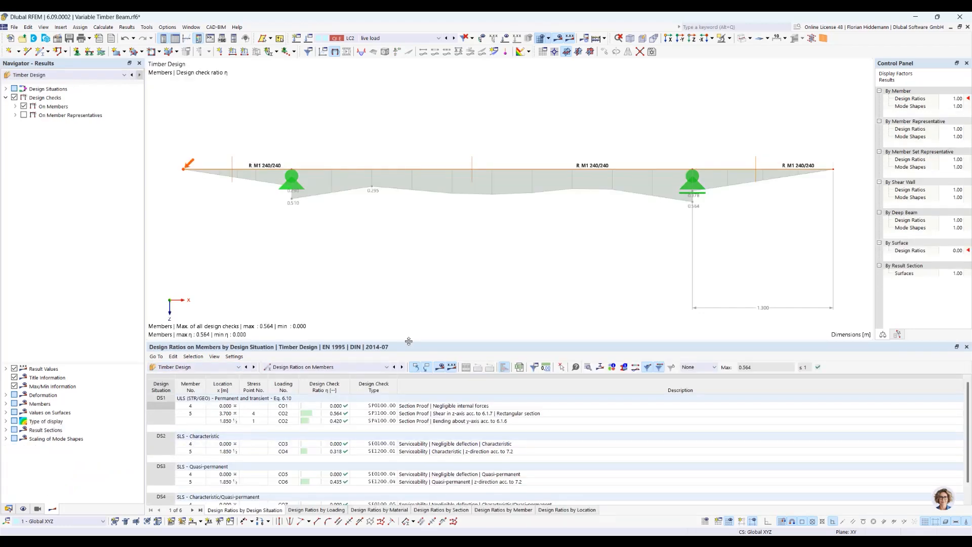
drag(408, 341, 400, 290)
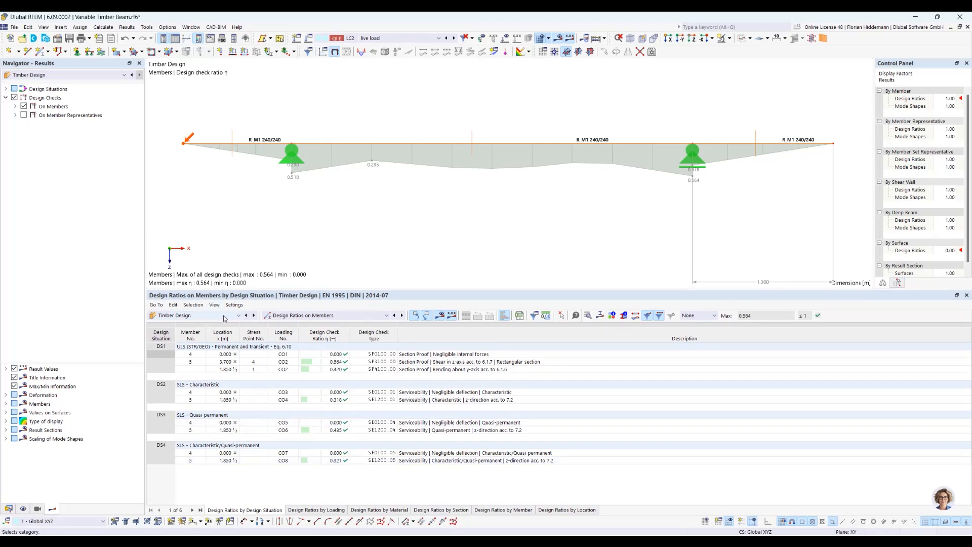
Step: Return to the optimization results list and load the invalid mutation Model No. 1 with its results
click(208, 315)
click(210, 369)
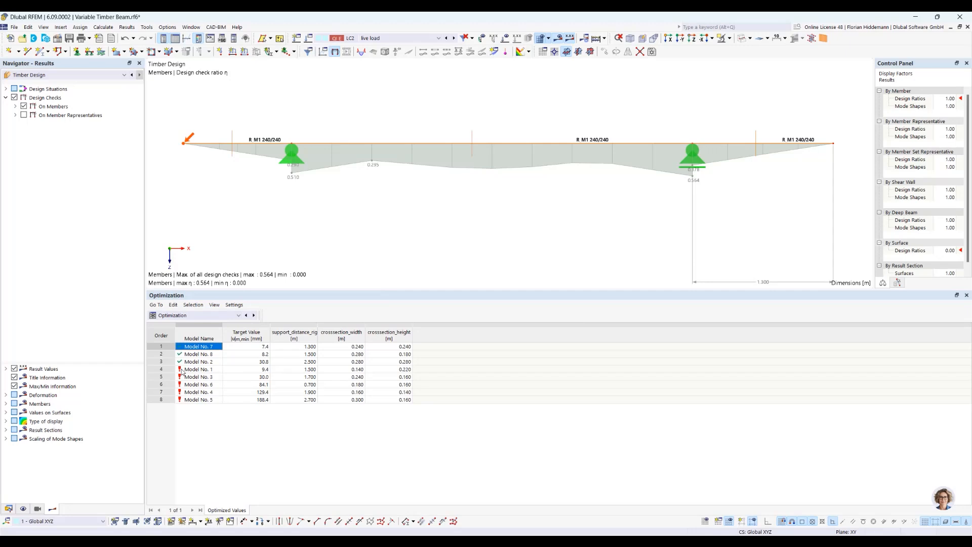
click(213, 371)
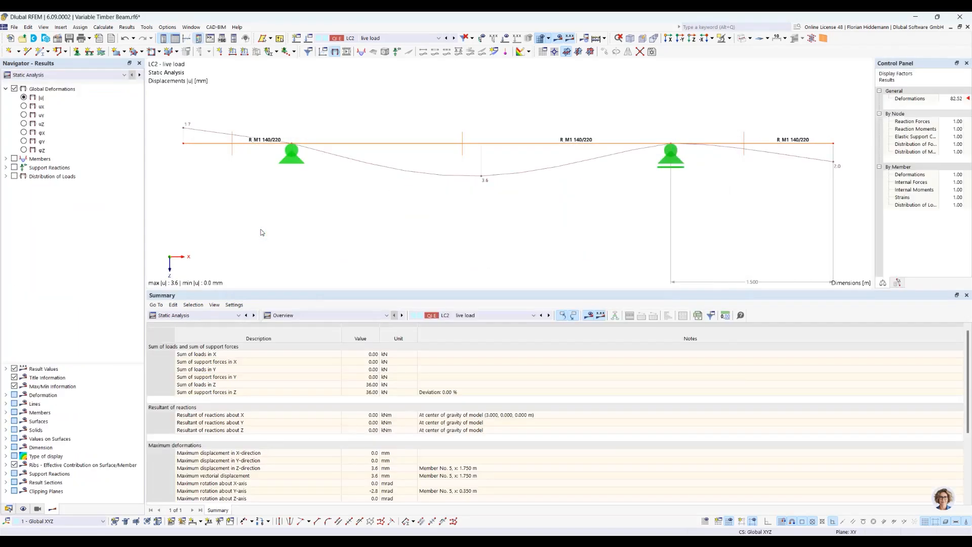
Step: Show the Timber Design ratios for Model No. 1 and select member 5's shear check in design situation DS1
click(208, 318)
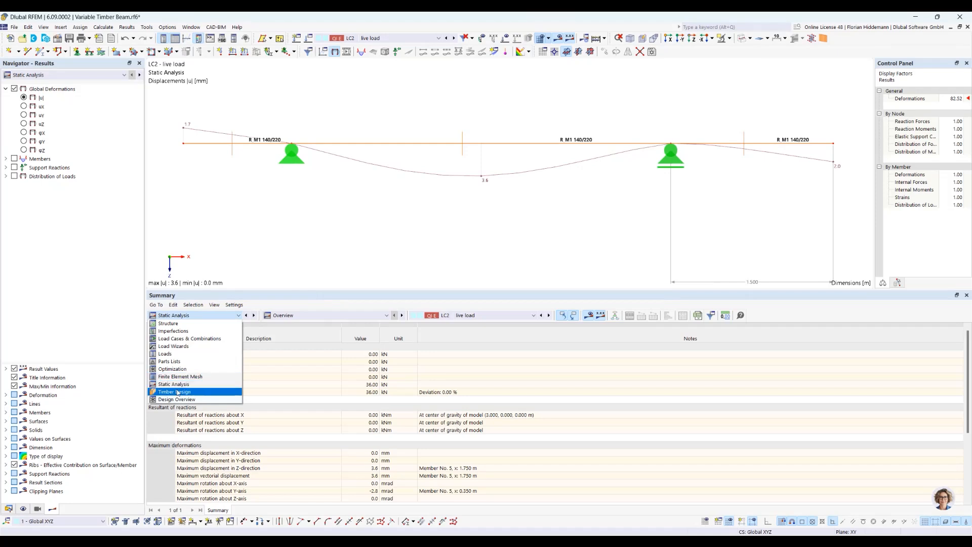
click(242, 388)
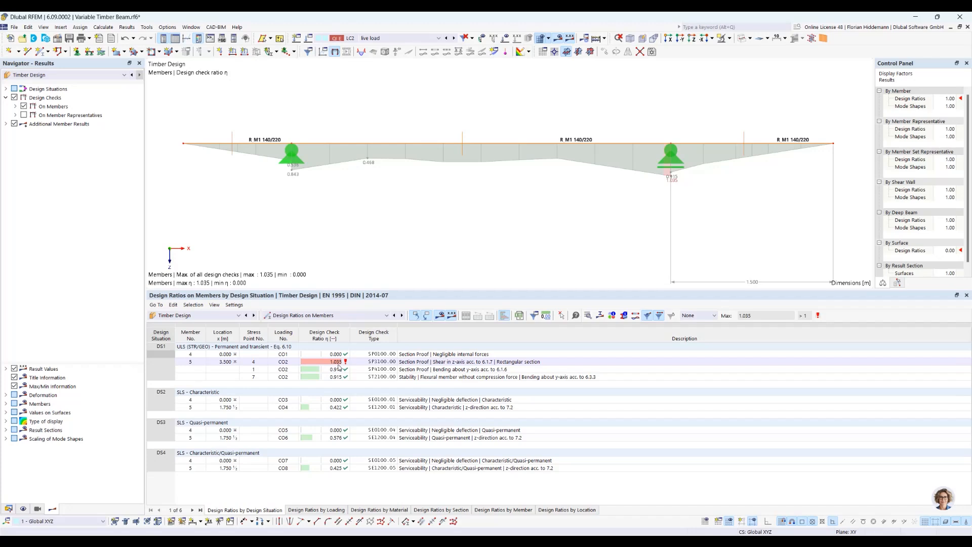
click(429, 362)
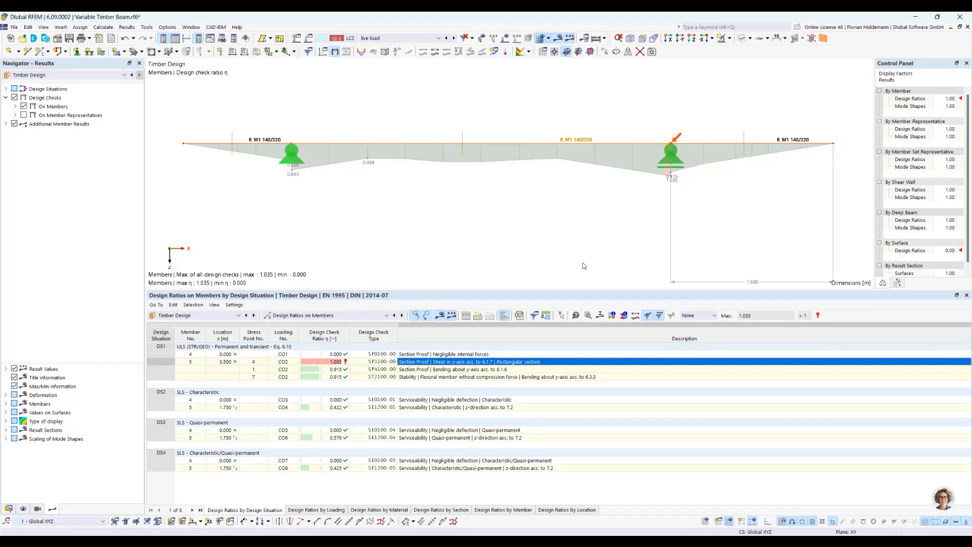
Step: Switch the table back to the optimization results and reduce its height
click(230, 318)
click(192, 376)
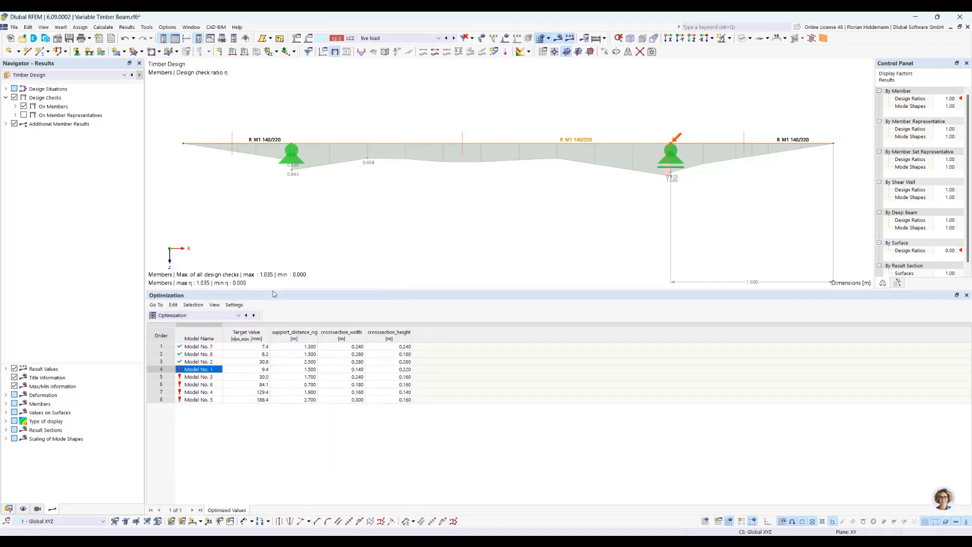
drag(273, 290, 272, 342)
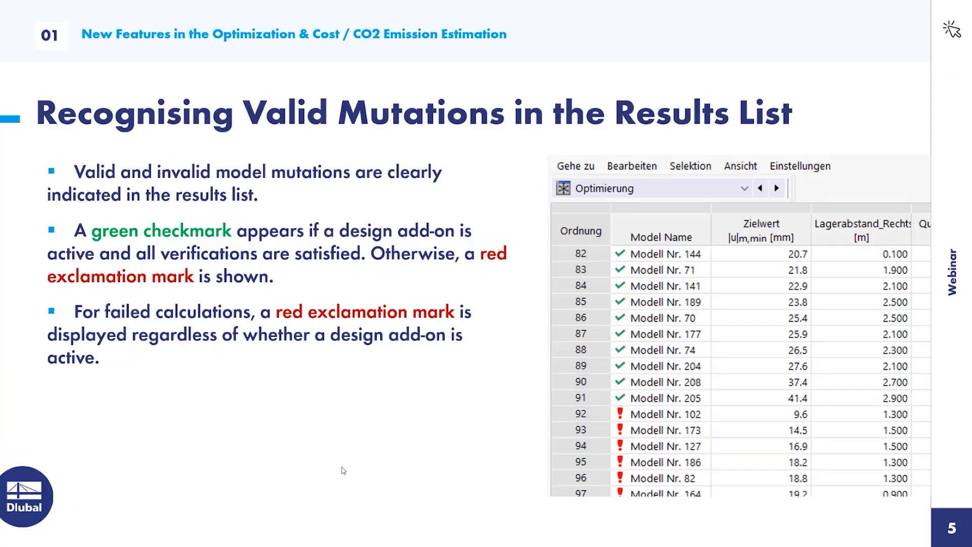
Step: Return to RFEM and reopen the optimization settings of the timber beam
click(349, 455)
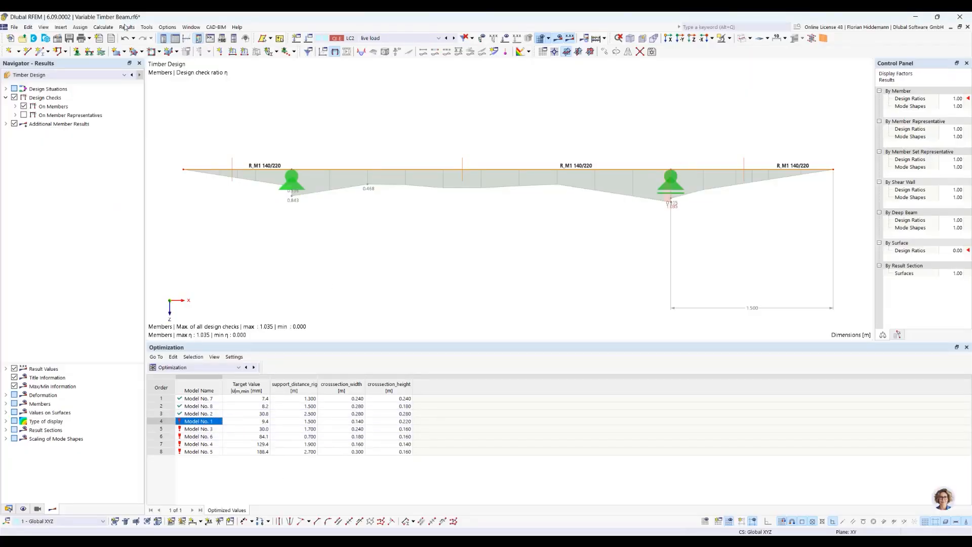
click(104, 28)
click(131, 258)
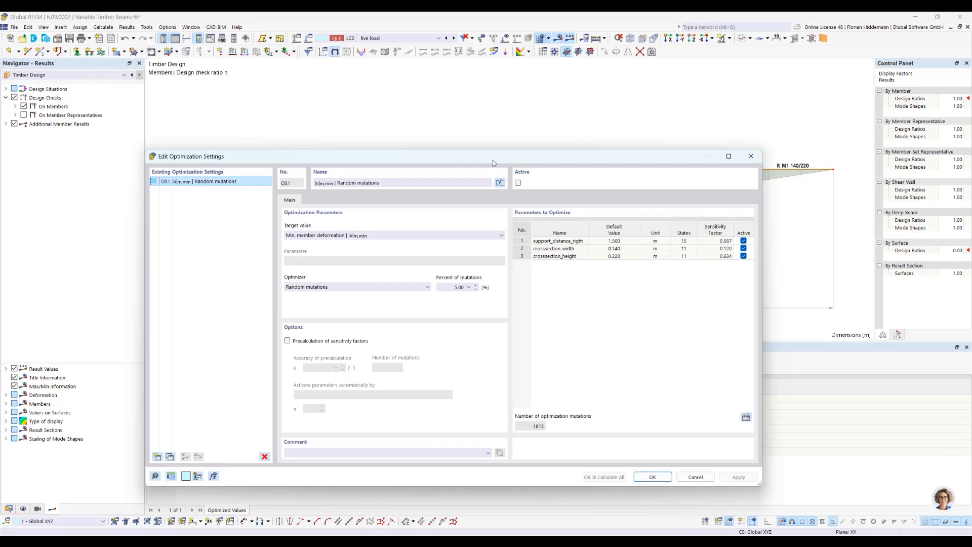
Step: Duplicate optimization setting OS1 and set the copy OS2 to the Particle swarm optimizer with 2.00 % of mutations
drag(494, 160, 514, 95)
click(191, 392)
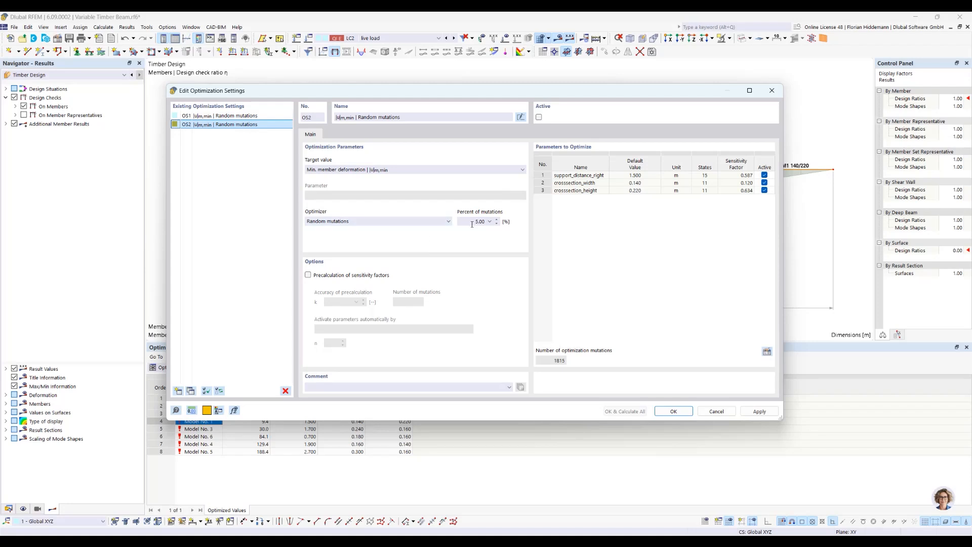
click(444, 222)
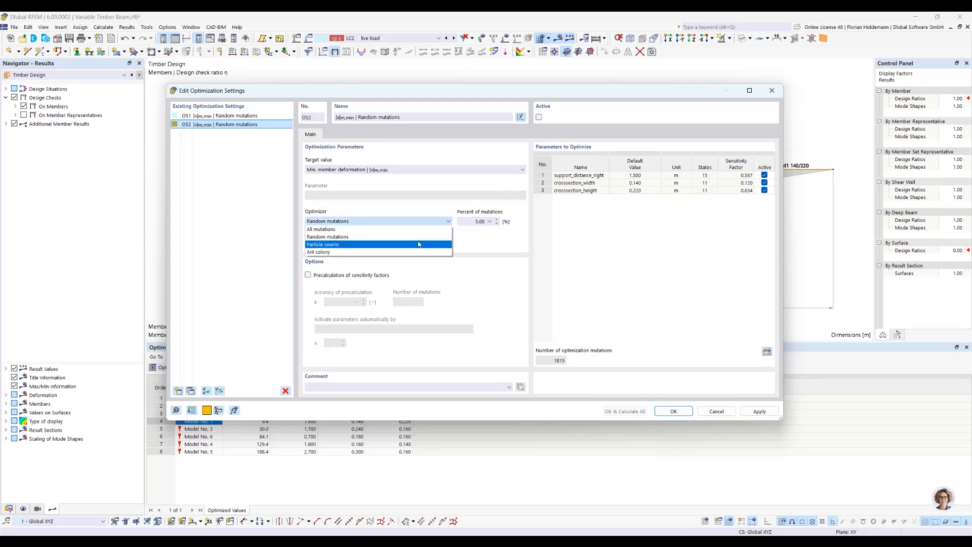
click(419, 244)
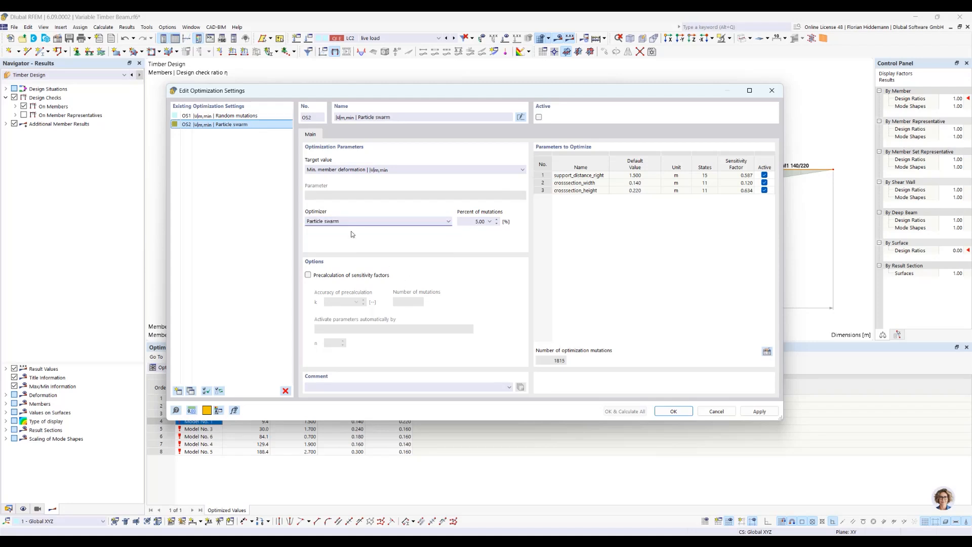
click(492, 224)
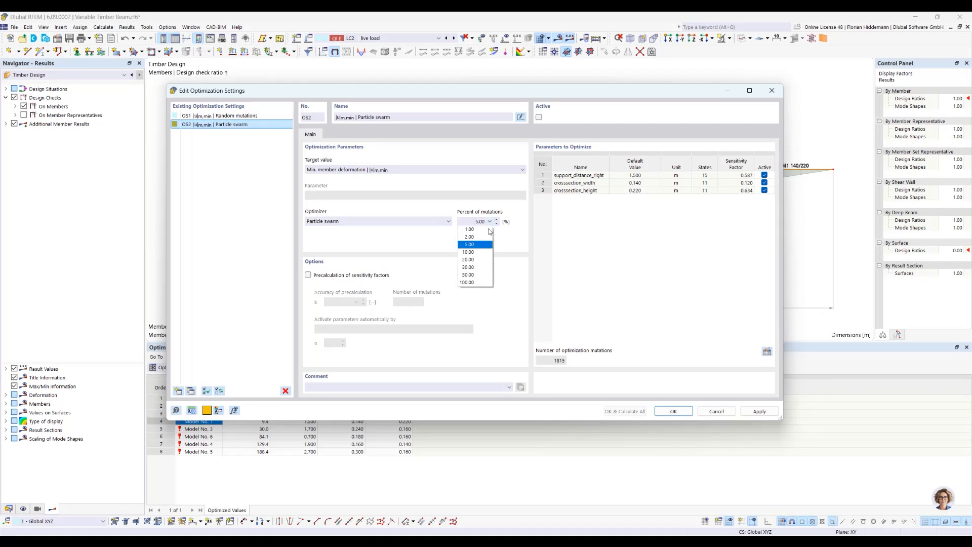
click(482, 246)
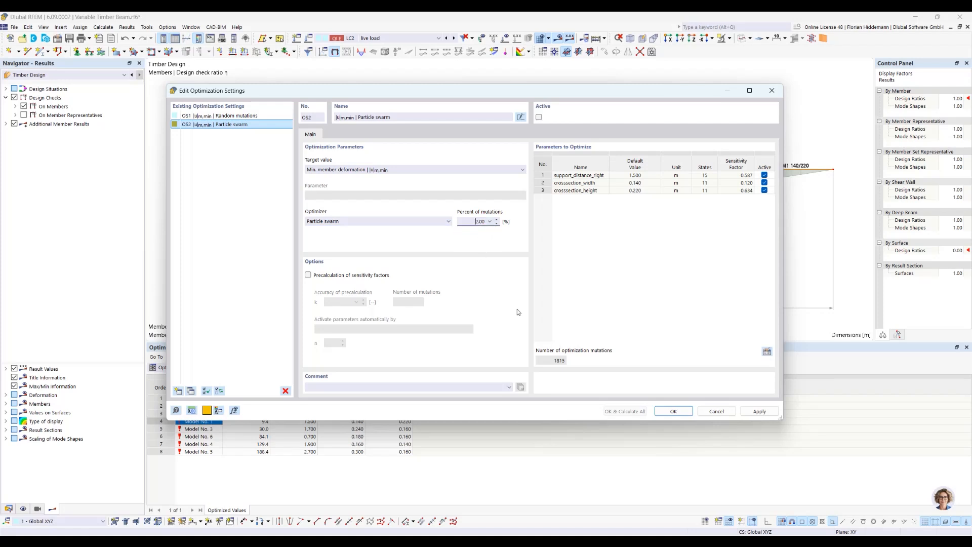
Step: Activate the Particle swarm setting OS2, calculate all, and move the solver window clear of the beam model and the optimization results
click(539, 118)
drag(534, 97, 524, 105)
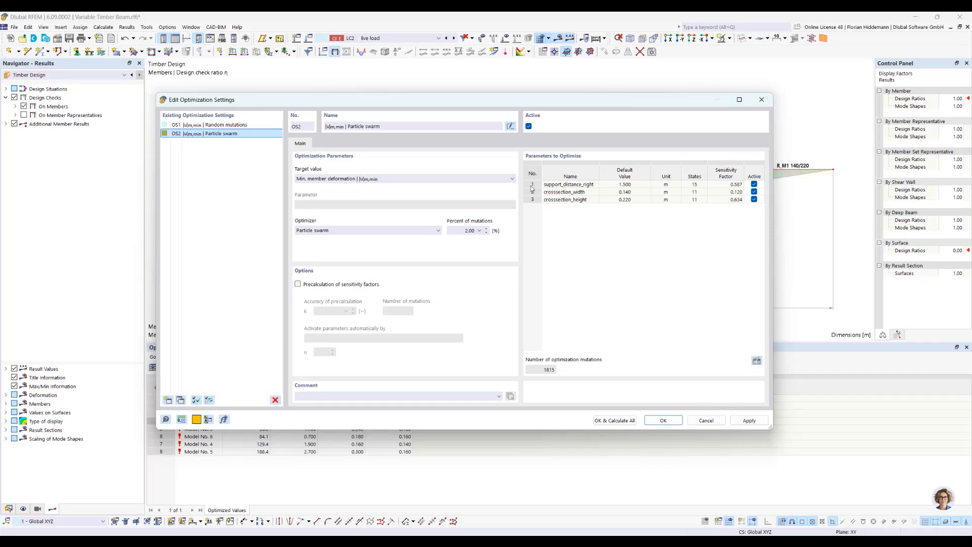
click(619, 421)
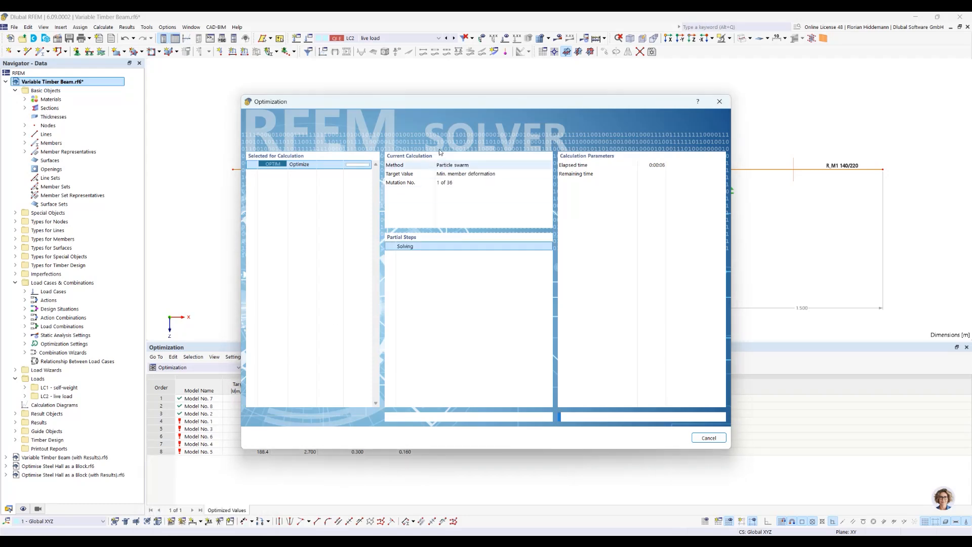
drag(431, 107, 795, 383)
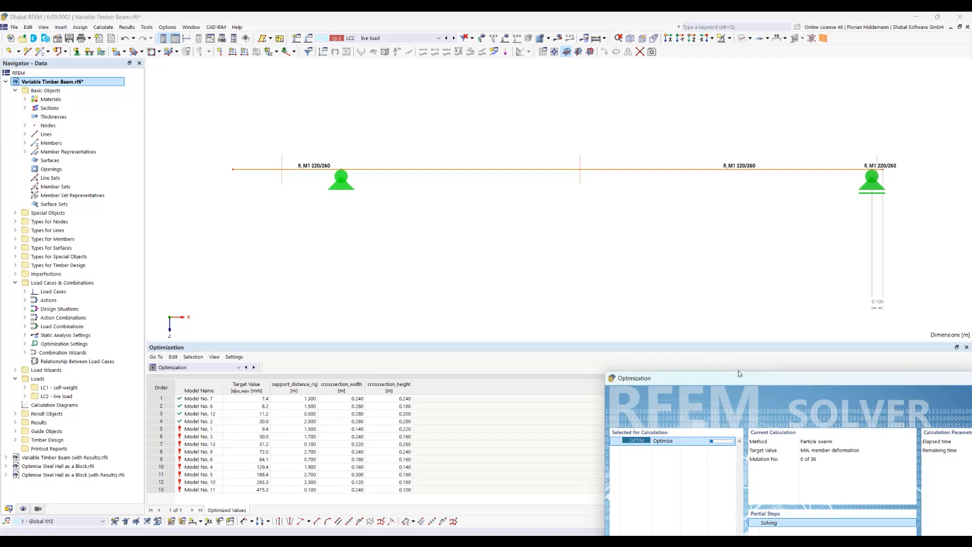
drag(739, 374, 657, 366)
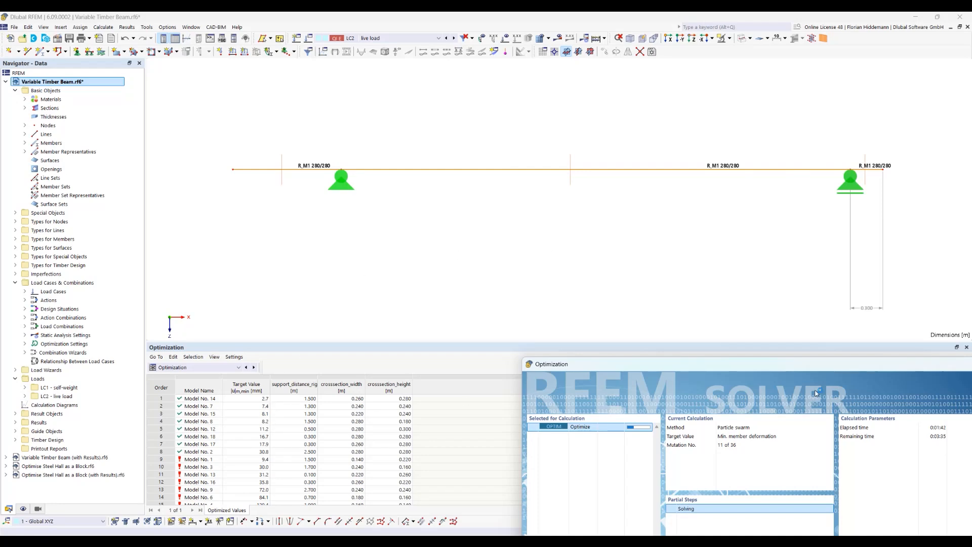
Step: Bring the solver window back into view, cancel the running Particle swarm optimization and acknowledge the cancellation
drag(813, 374, 501, 158)
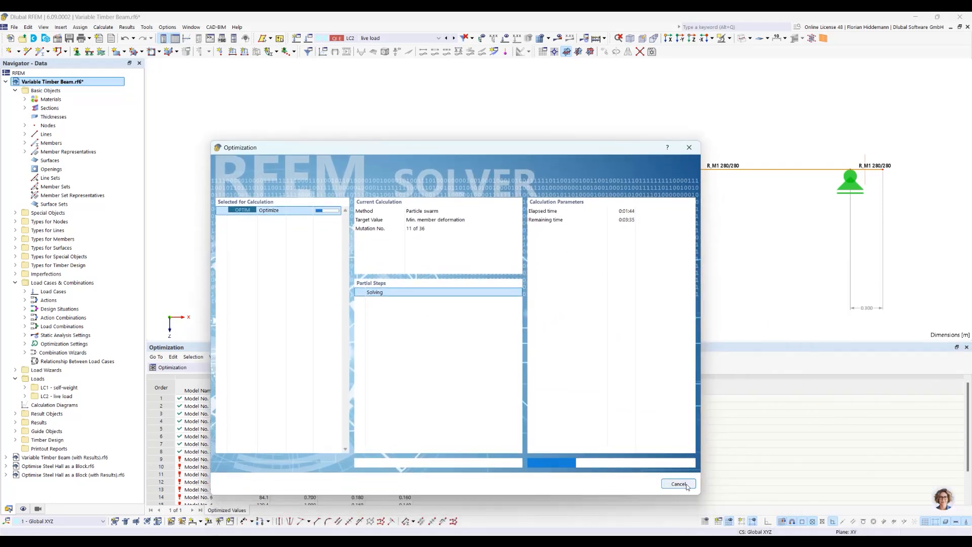
click(679, 484)
click(451, 363)
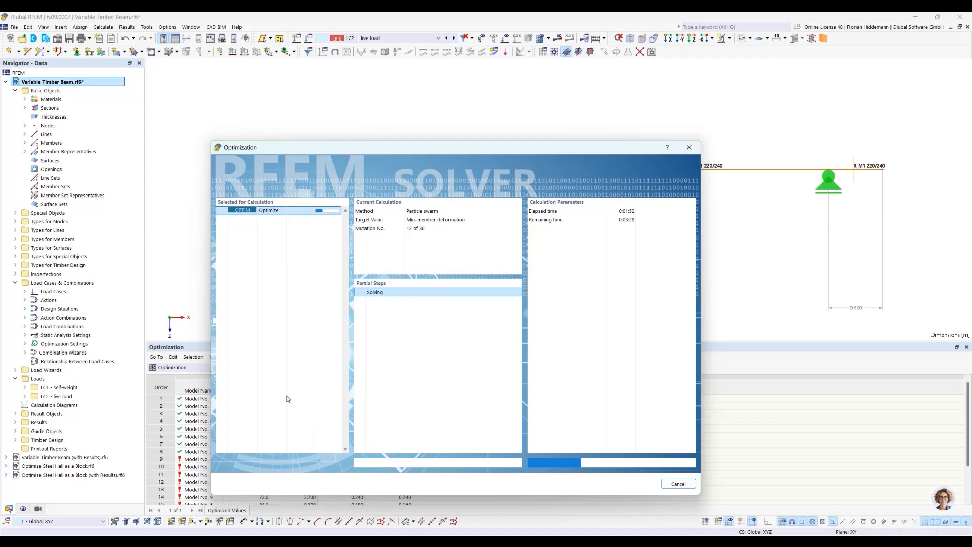
click(678, 484)
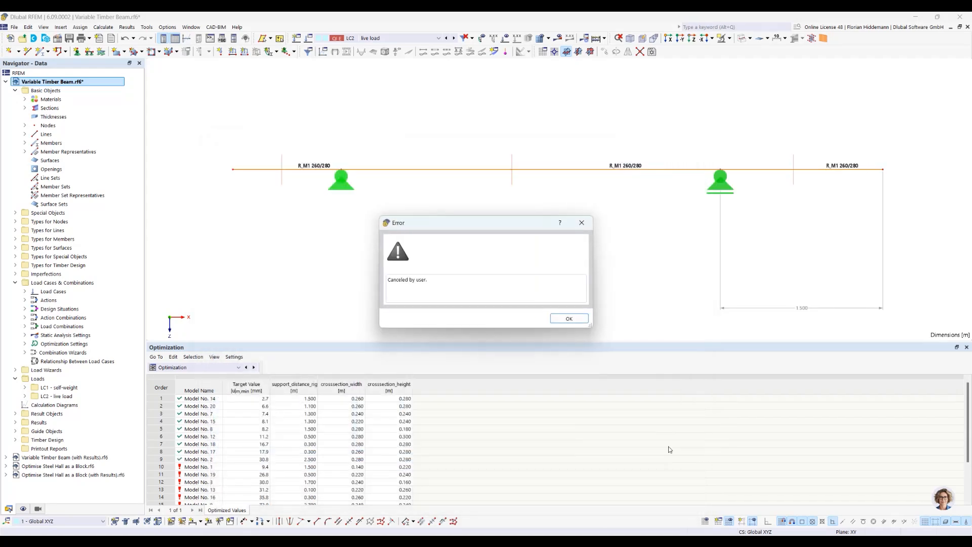
click(568, 316)
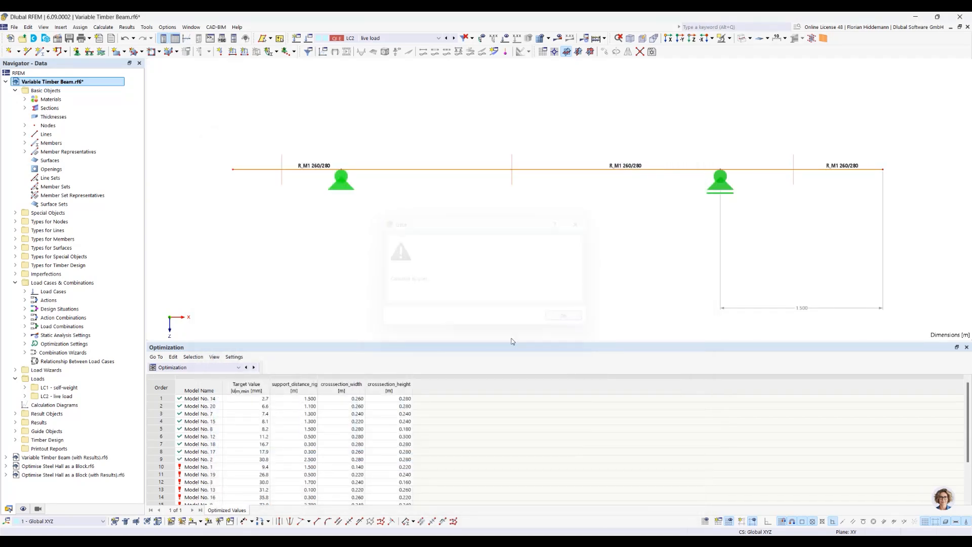
Step: Load the top-ranked mutation Model No. 14 with its results and review its Timber Design ratios on members
click(190, 400)
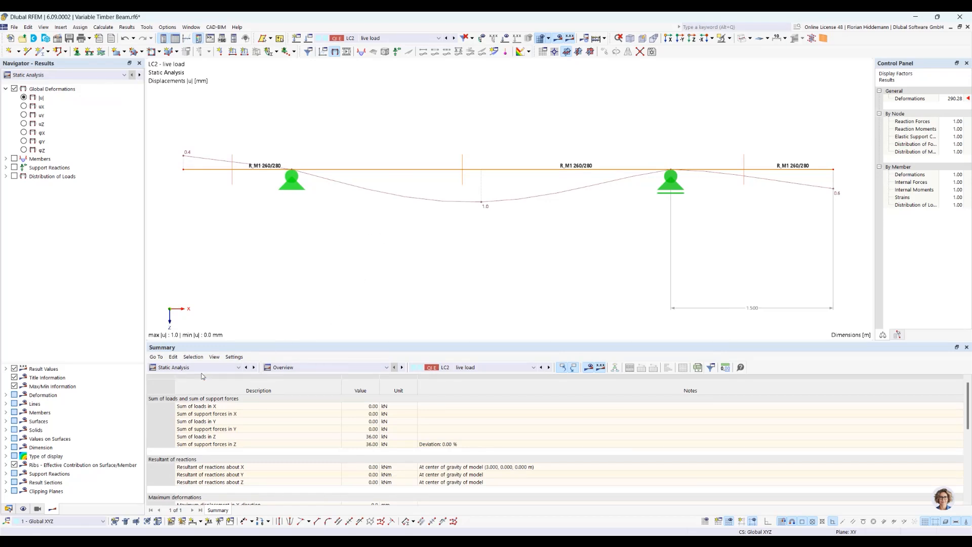
click(205, 368)
click(205, 369)
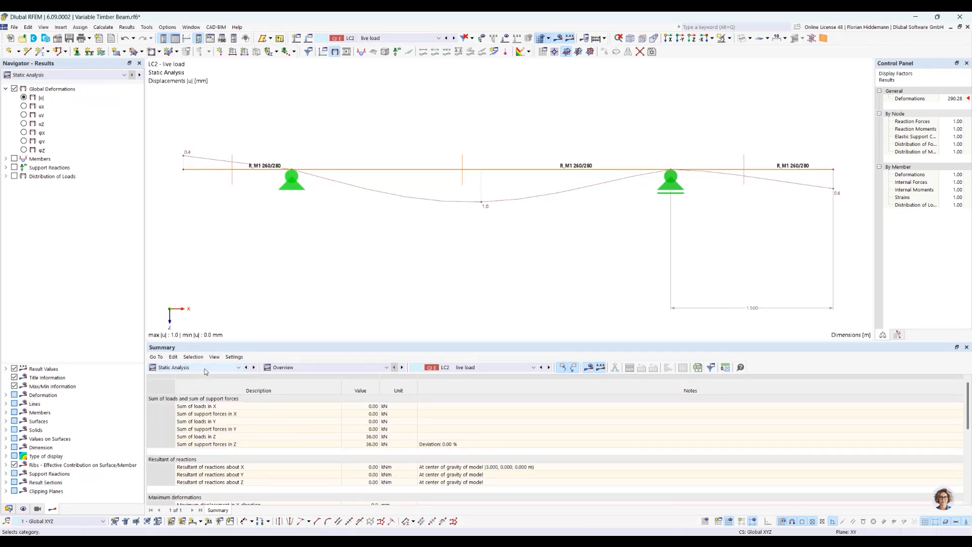
click(235, 369)
click(203, 450)
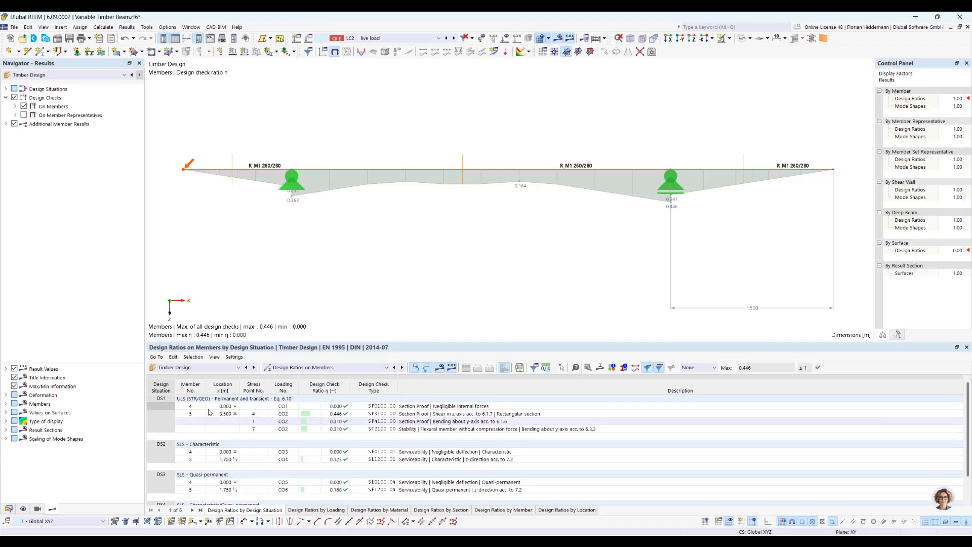
scroll(389, 441, down, 1)
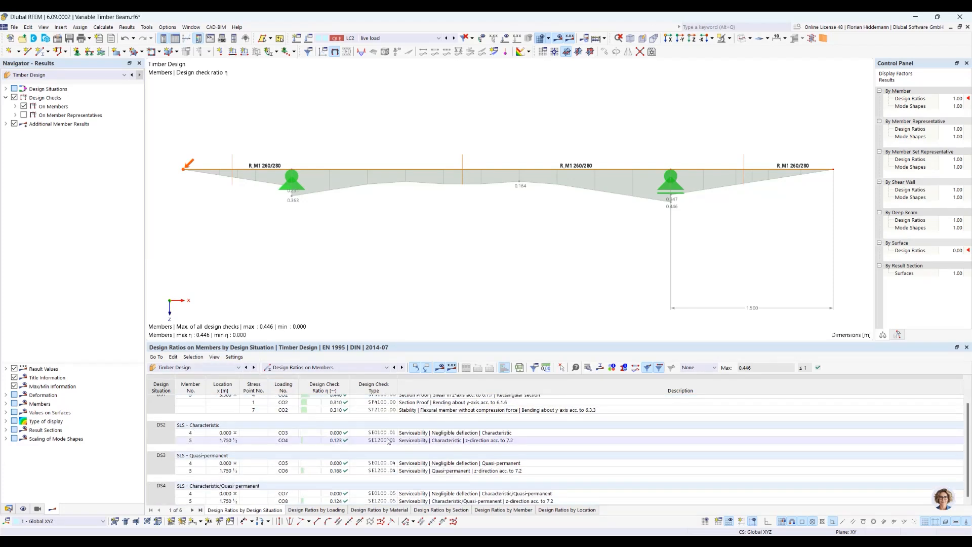
scroll(389, 440, up, 1)
Step: Revisit the optimization results list and examine Model No. 14's static analysis results by member for LC1, looking through the global deformations
click(202, 367)
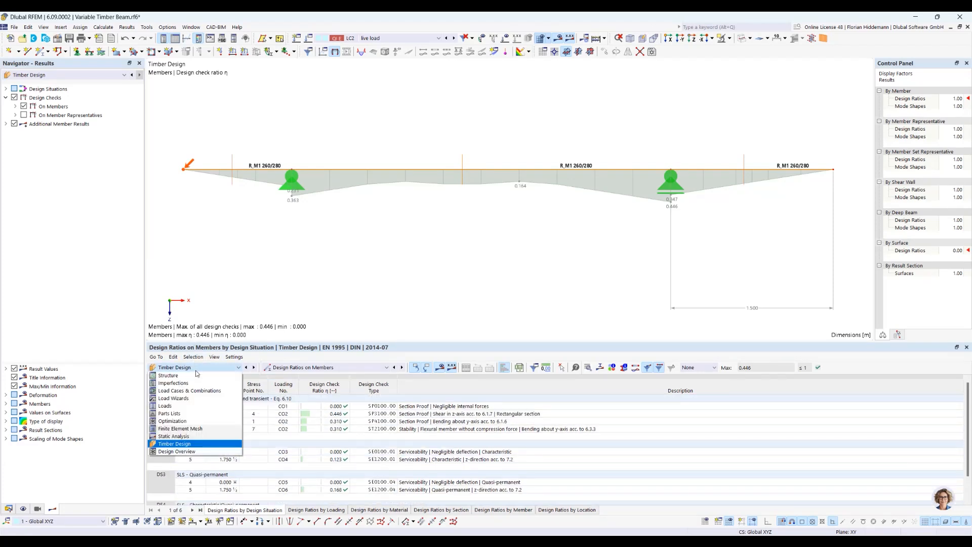
click(198, 426)
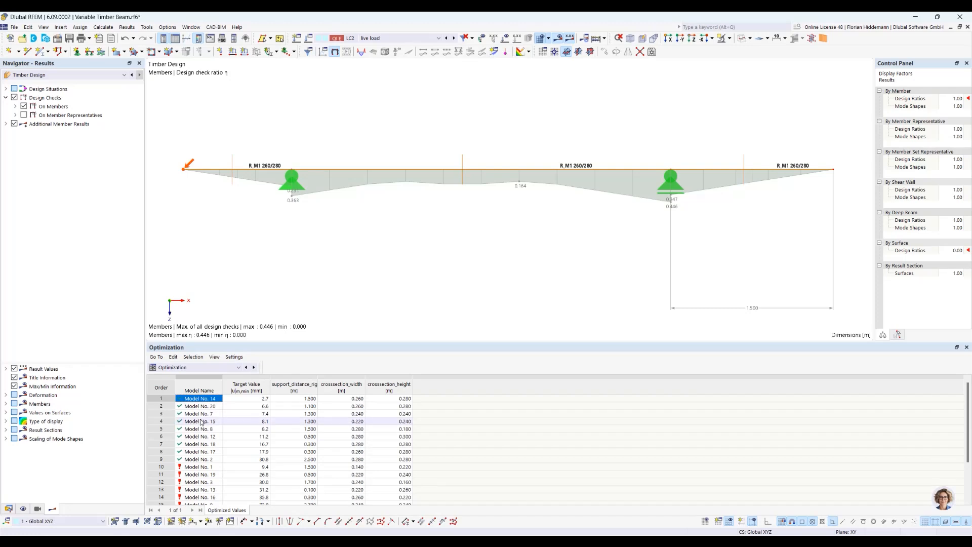
click(200, 368)
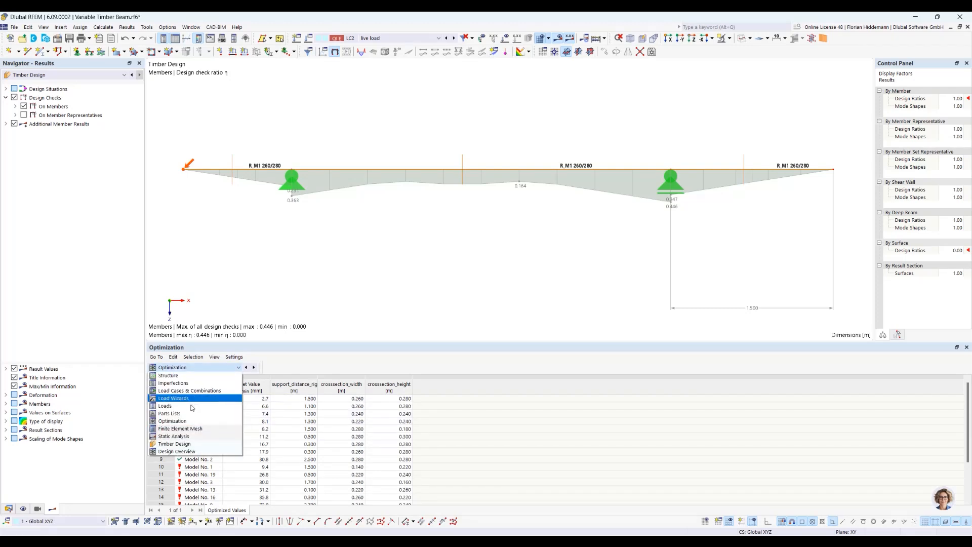
click(189, 437)
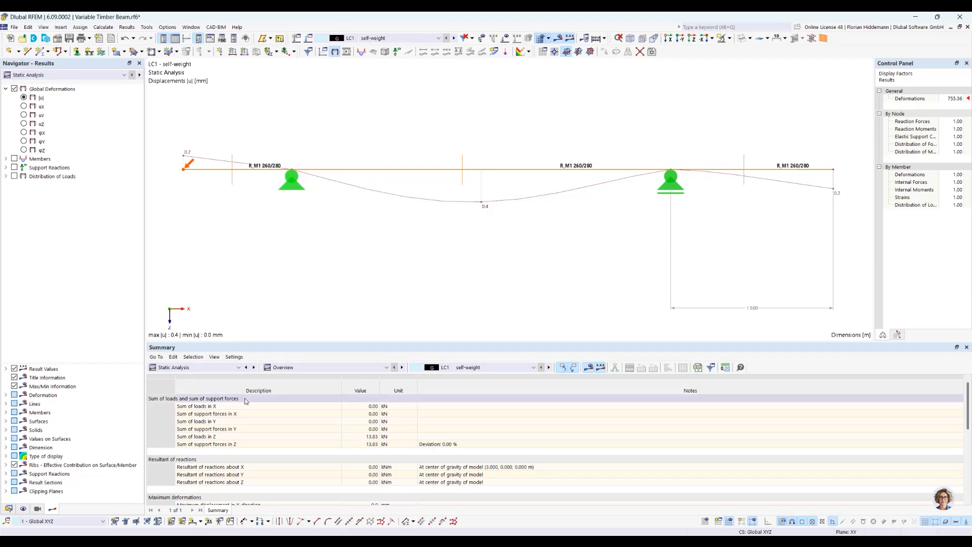
click(290, 370)
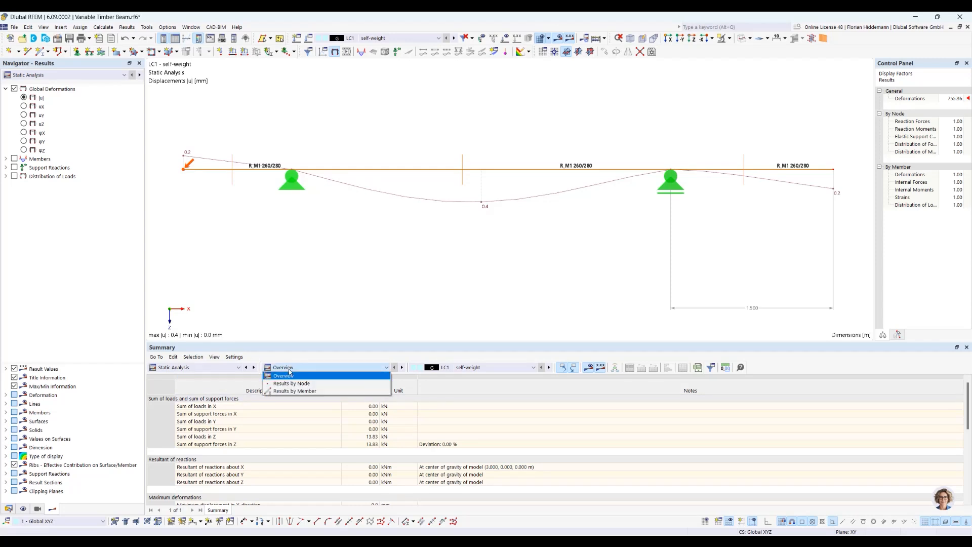
click(287, 391)
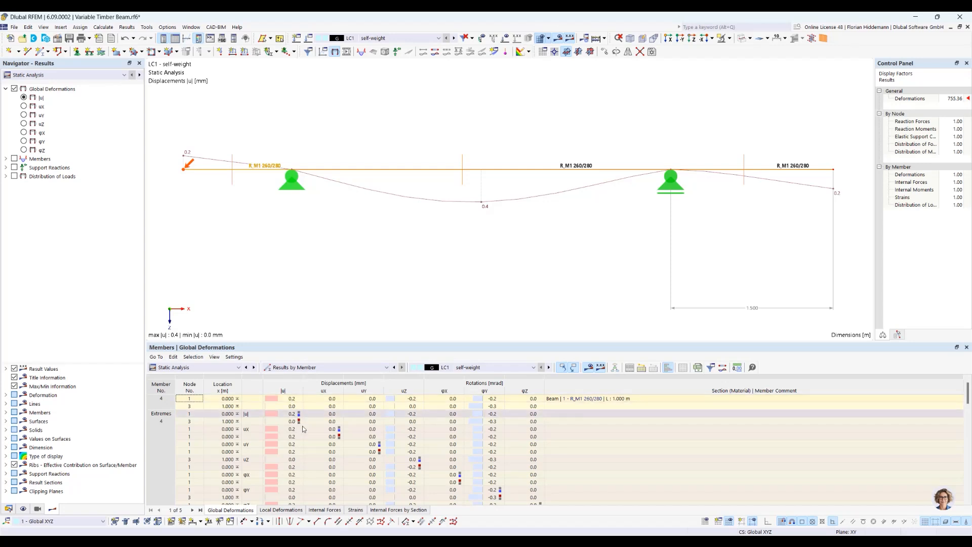
scroll(304, 428, down, 10)
scroll(304, 429, up, 10)
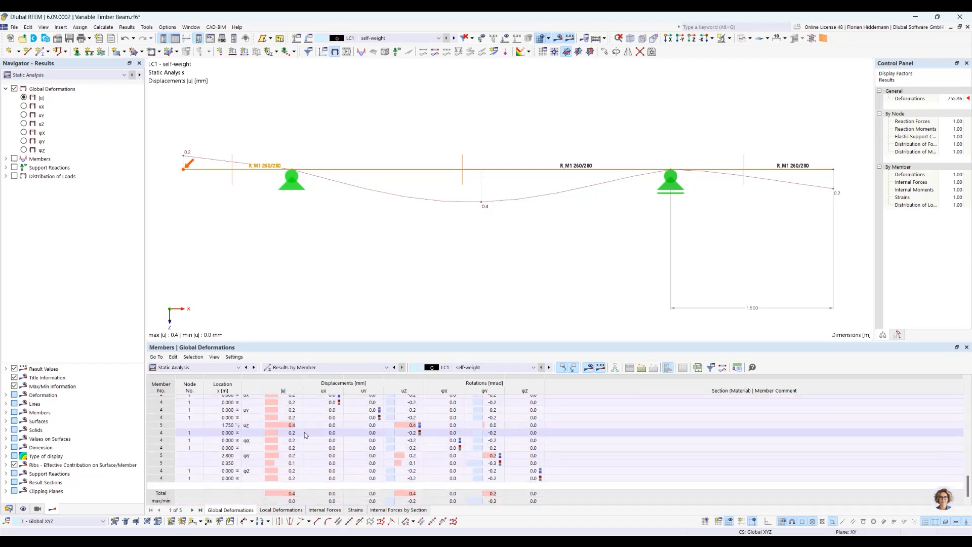
Step: Load the second-ranked mutation Model No. 20 from the optimization results and select its target value in the list again
click(208, 367)
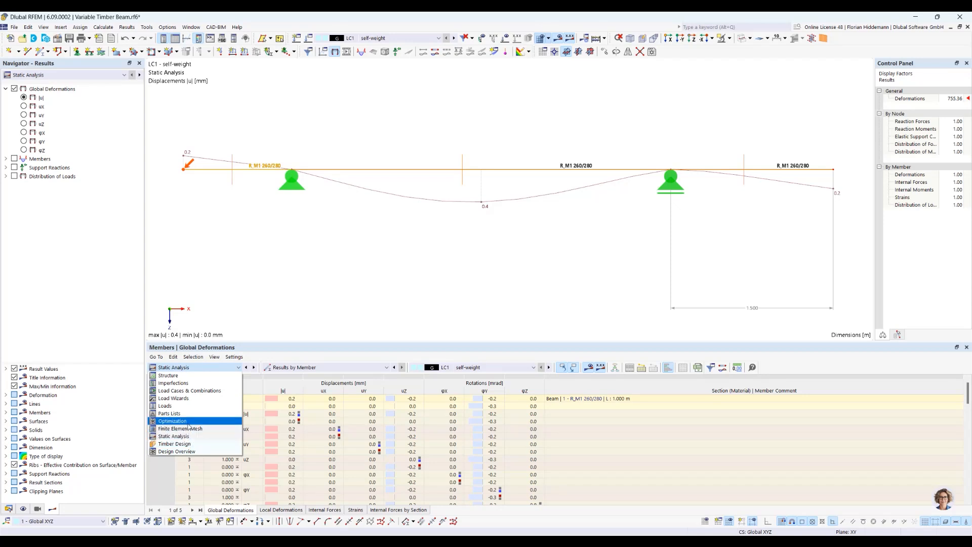
click(172, 421)
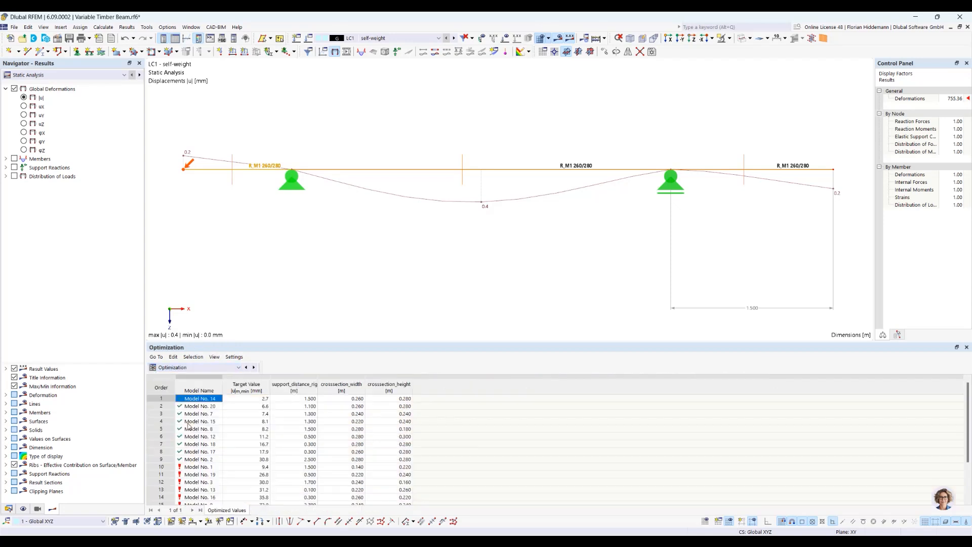
click(249, 407)
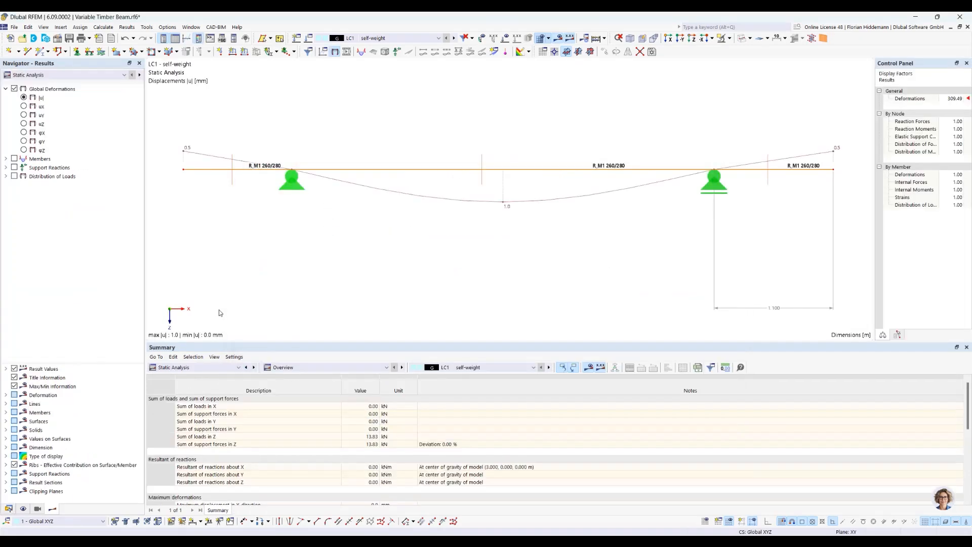
click(196, 367)
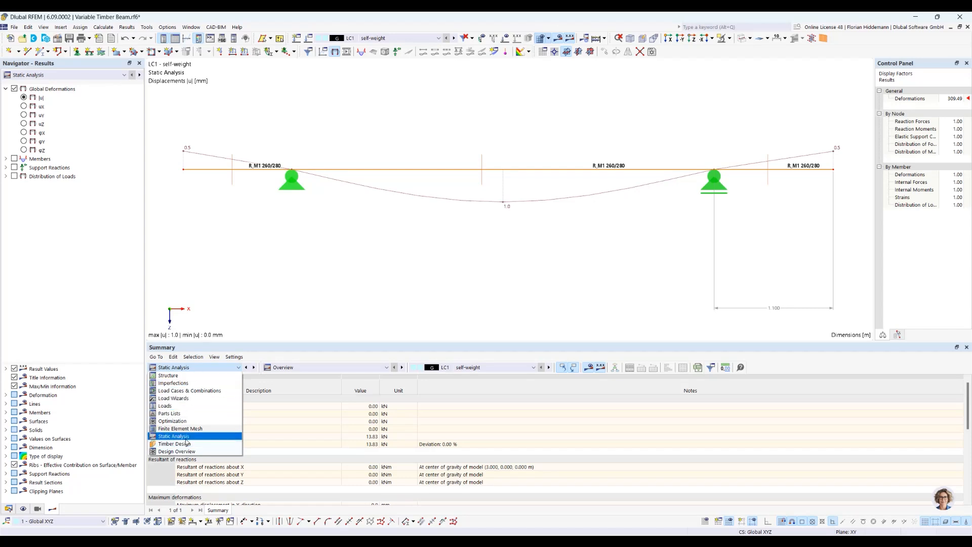
click(179, 420)
click(262, 408)
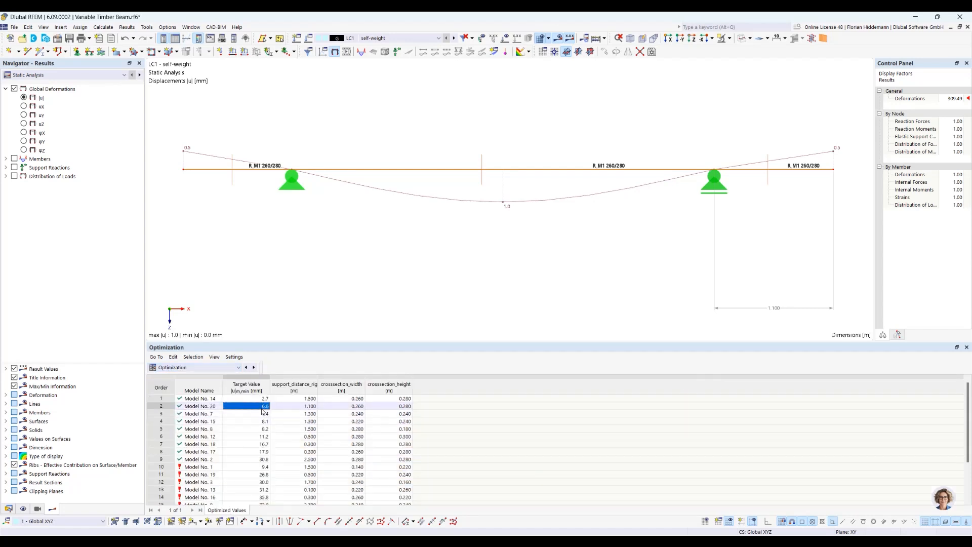
Step: Compare Model No. 20's deformations in design situations DS1 and DS2, ending on DS1 ULS (STR/GEO)
click(390, 38)
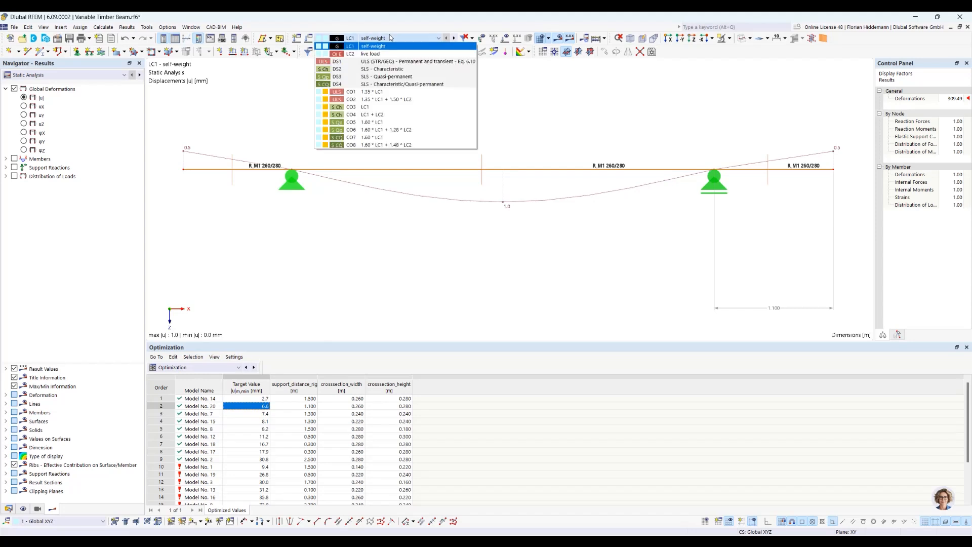
click(390, 60)
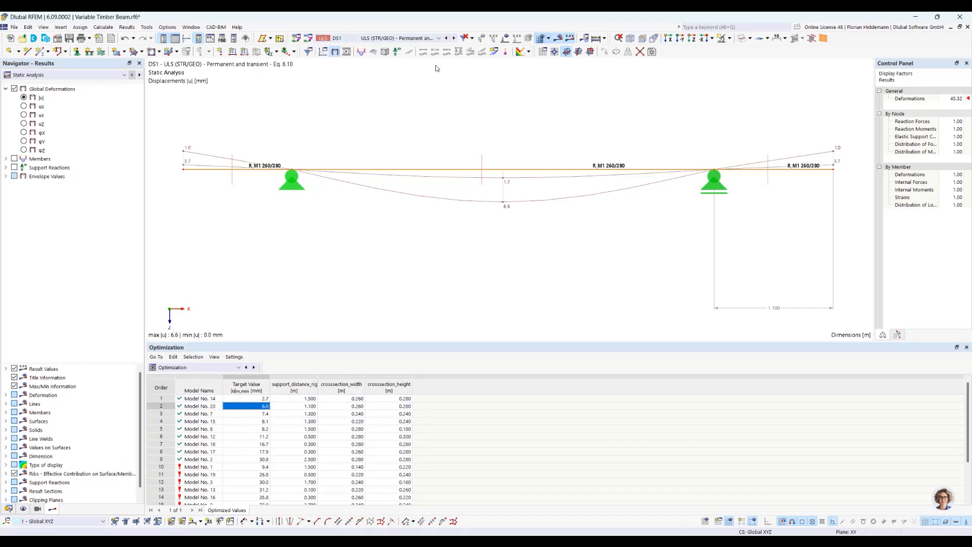
click(394, 41)
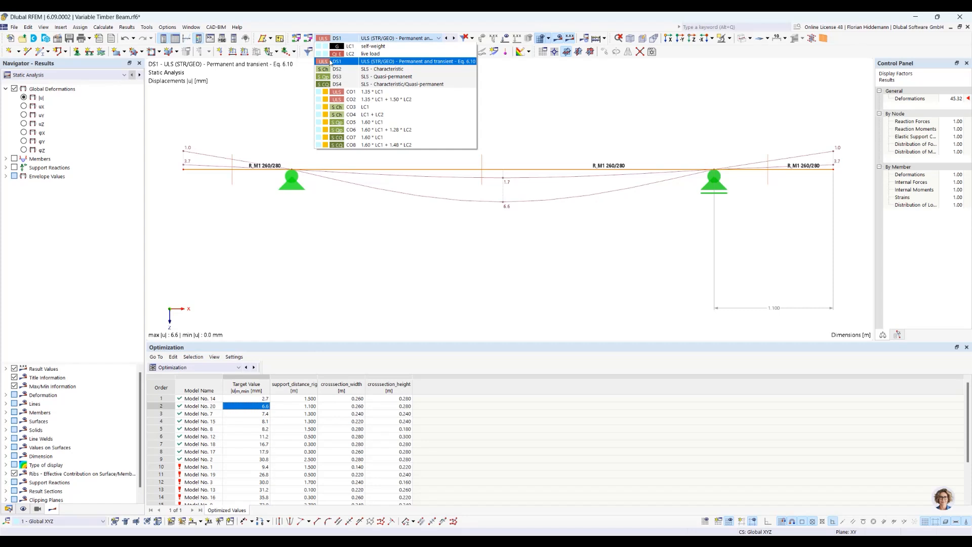
click(415, 68)
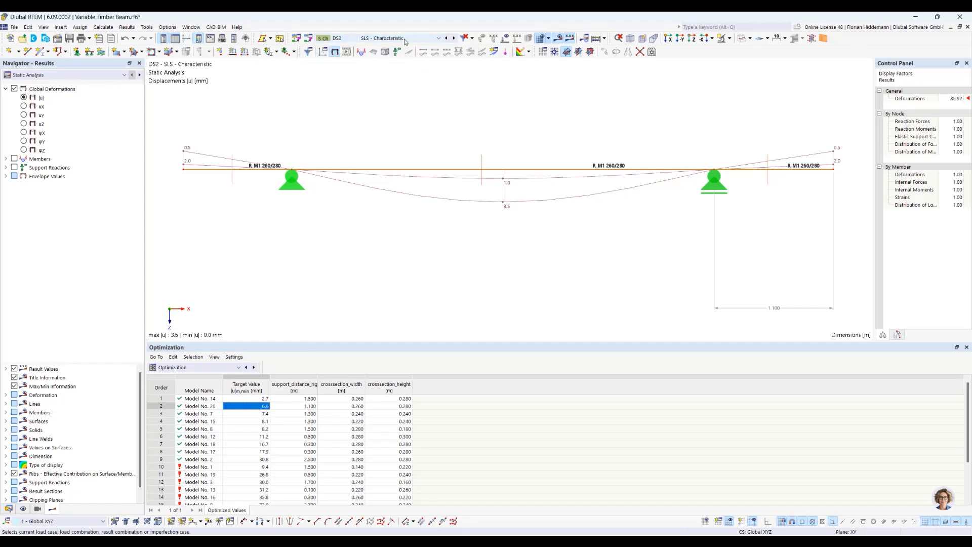
scroll(405, 42, down, 1)
scroll(405, 42, down, 1)
scroll(405, 42, up, 2)
scroll(406, 42, up, 1)
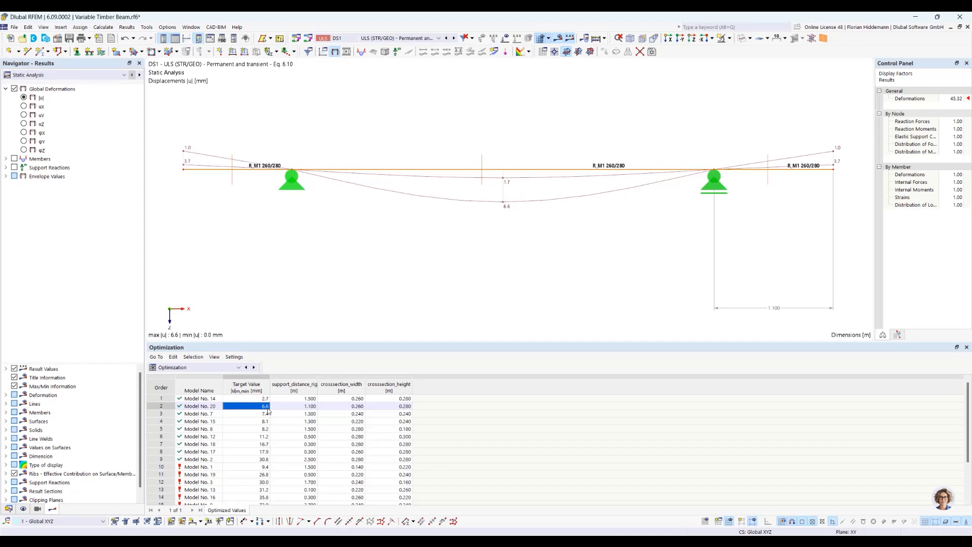
Step: Load the top-ranked mutation Model No. 14 again to show its deformations in design situation DS1
click(254, 400)
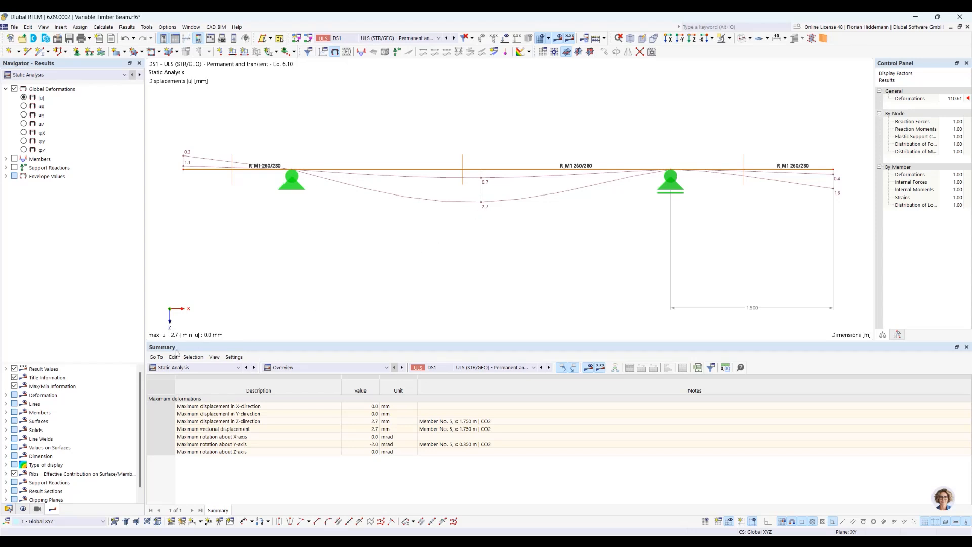
Step: Show the optimization results table again and enlarge it so that all ranked mutations fit in view
click(157, 367)
click(162, 377)
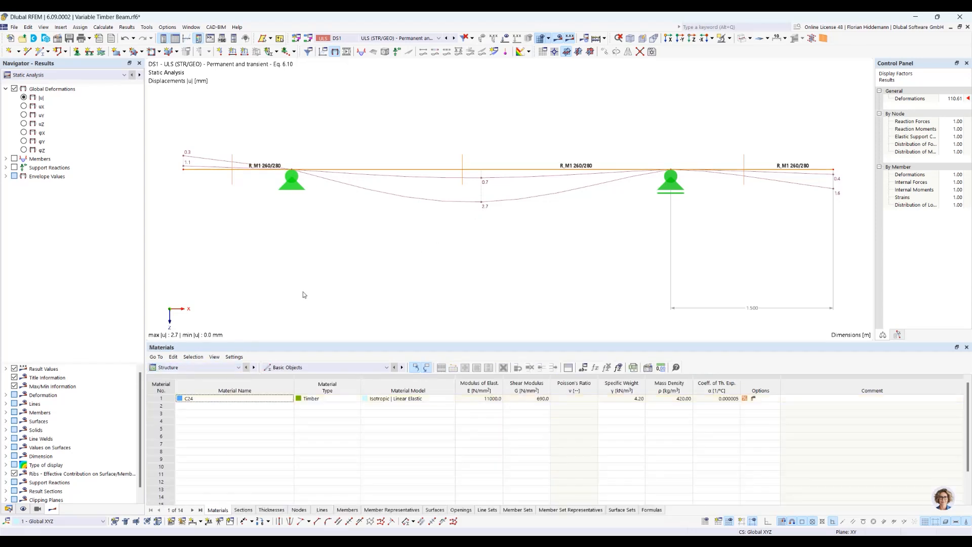
click(216, 370)
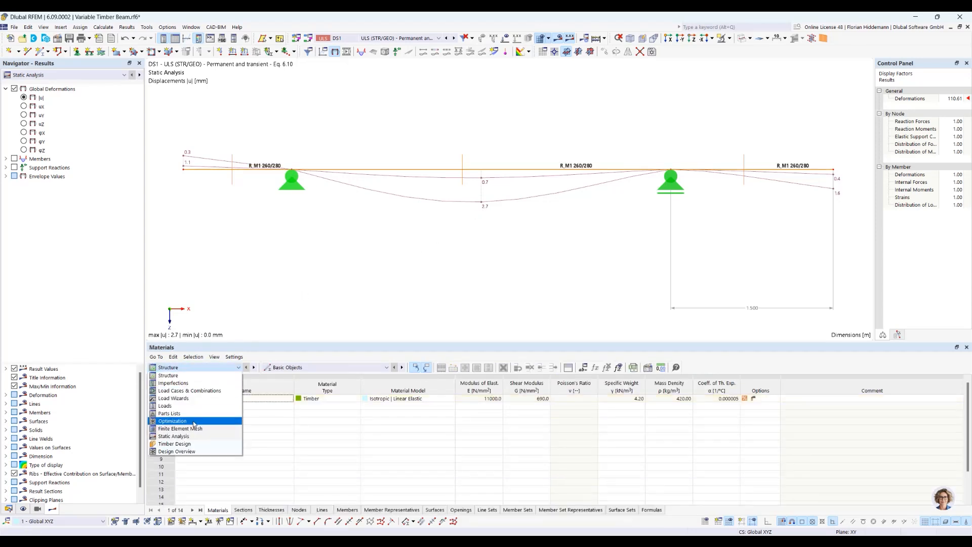
click(172, 420)
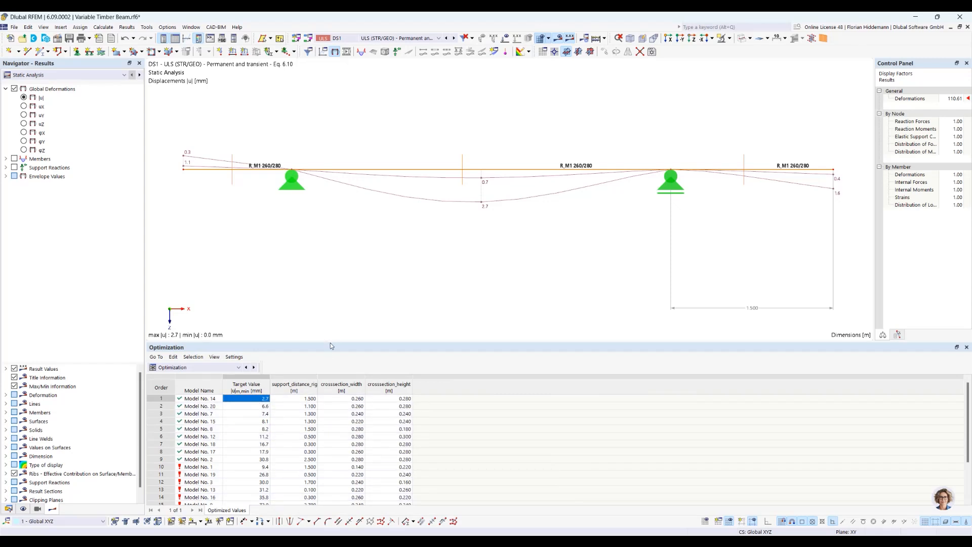
drag(330, 344, 327, 281)
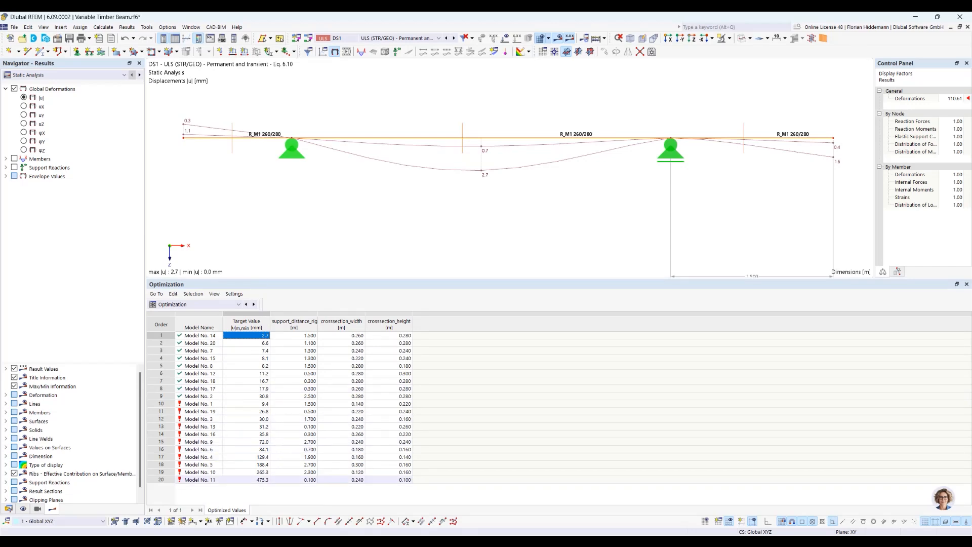
Step: Switch to the PowerPoint presentation to view the Sensitivity Factors slide, and return to RFEM
key(alt+Tab)
click(343, 316)
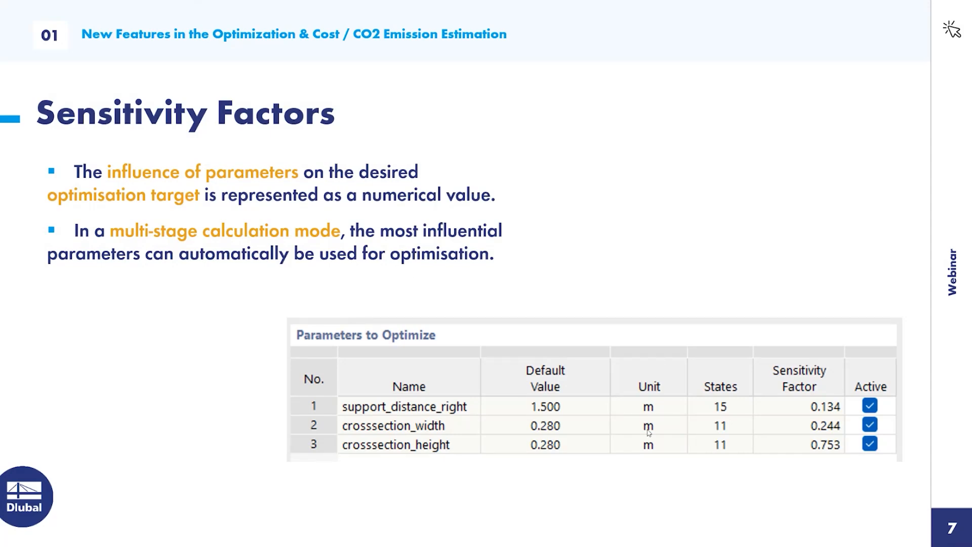
key(alt+Tab)
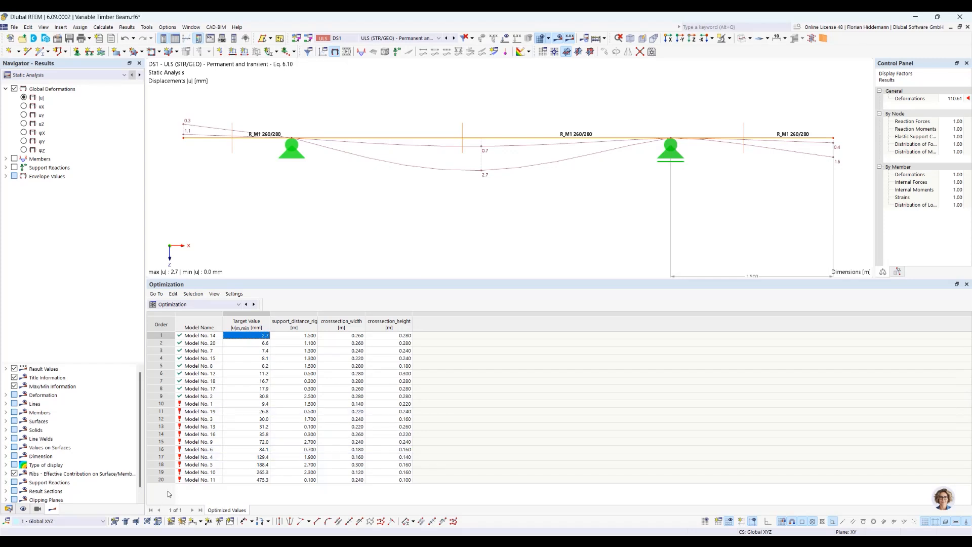
Step: Open the optimization settings and examine OS1's parameter sensitivity factors alongside the results list and the beam model
click(103, 27)
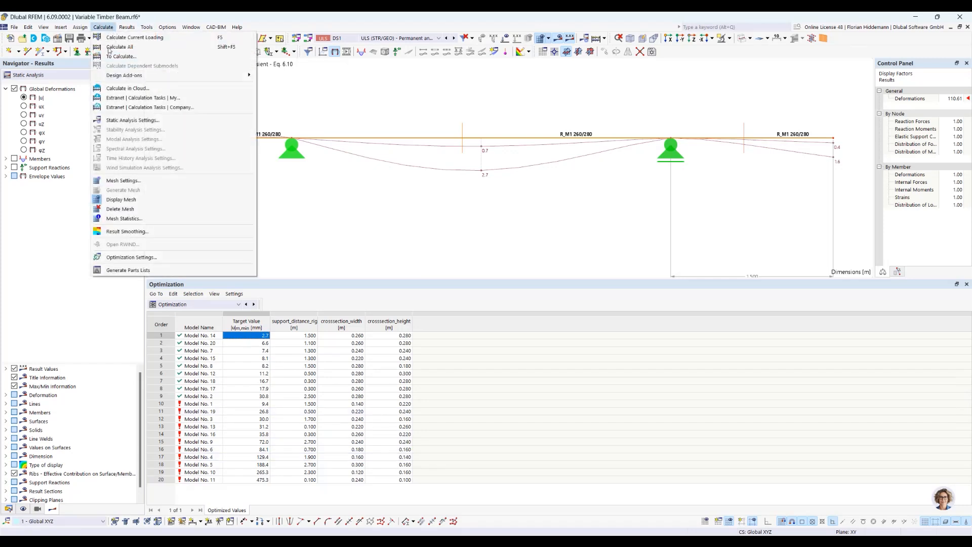
click(158, 258)
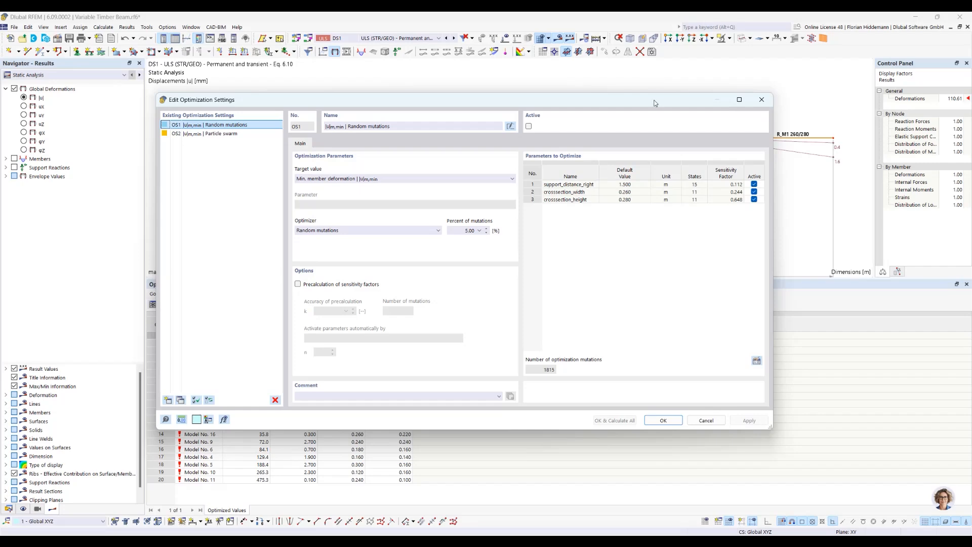
drag(656, 100, 745, 52)
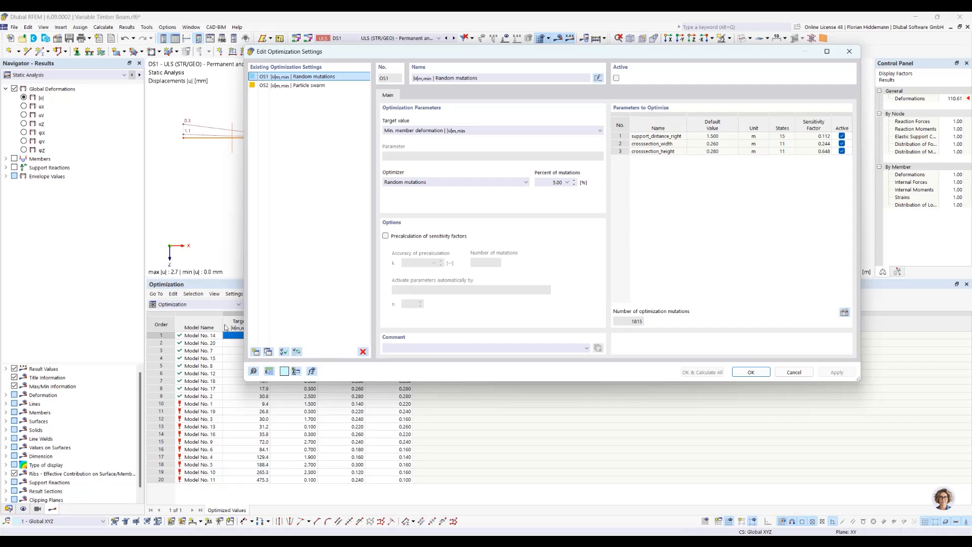
drag(354, 60, 447, 86)
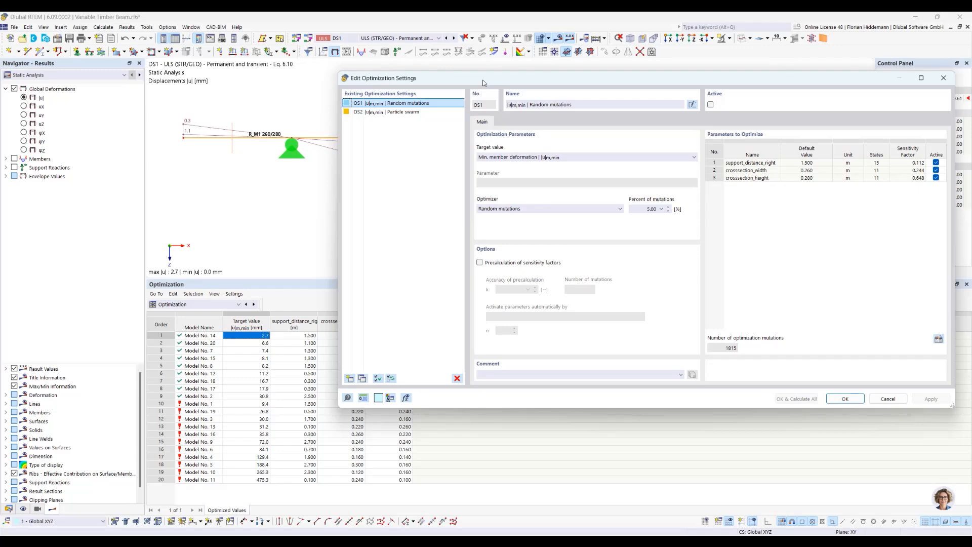
drag(482, 80, 379, 84)
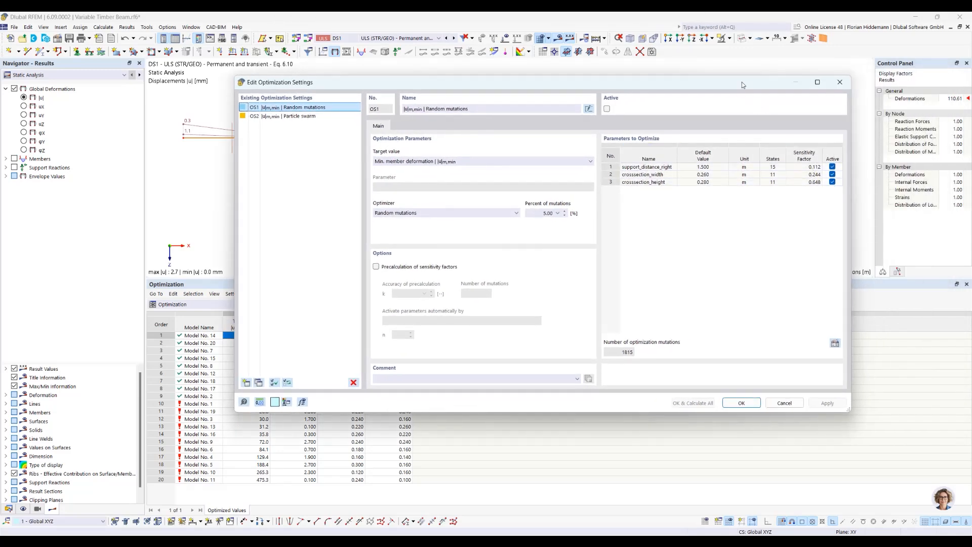
drag(742, 85, 729, 144)
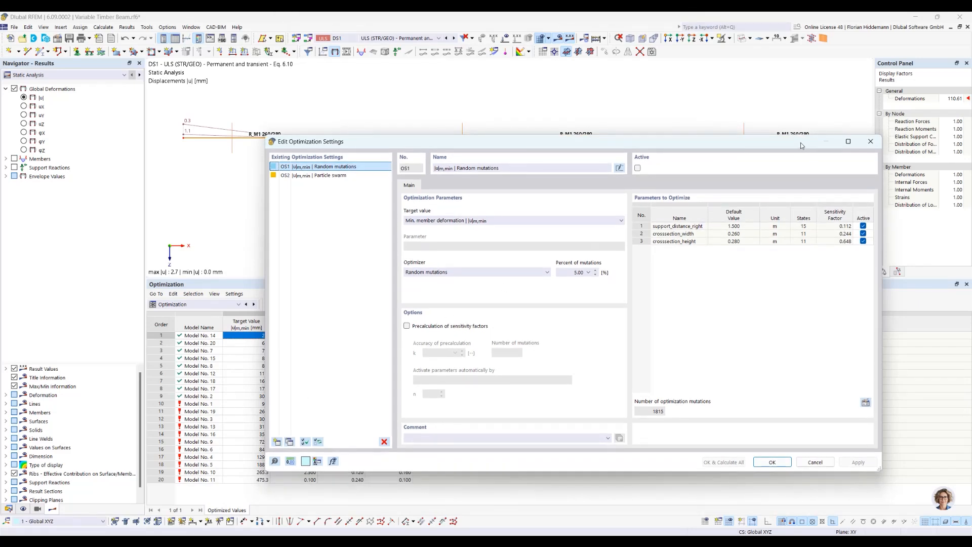
drag(801, 142, 757, 147)
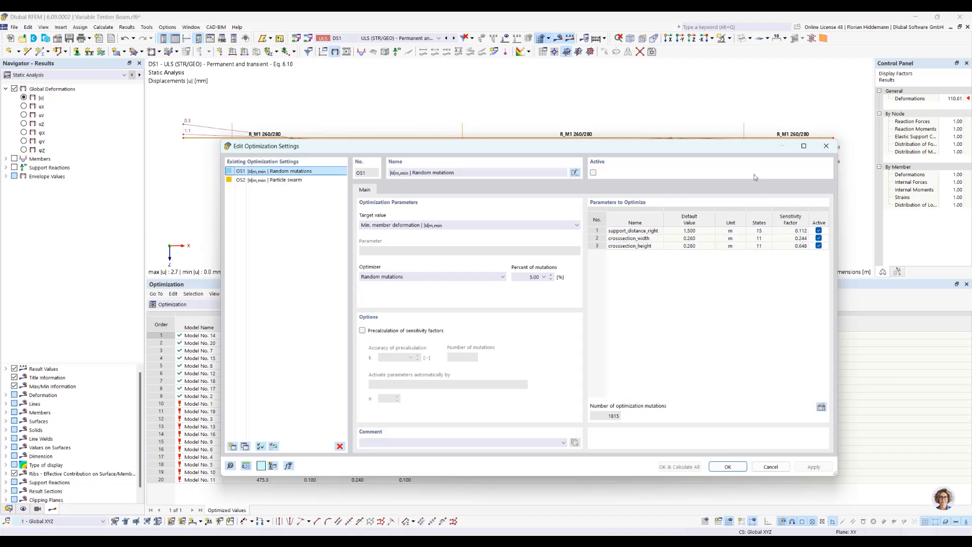
drag(731, 145, 673, 186)
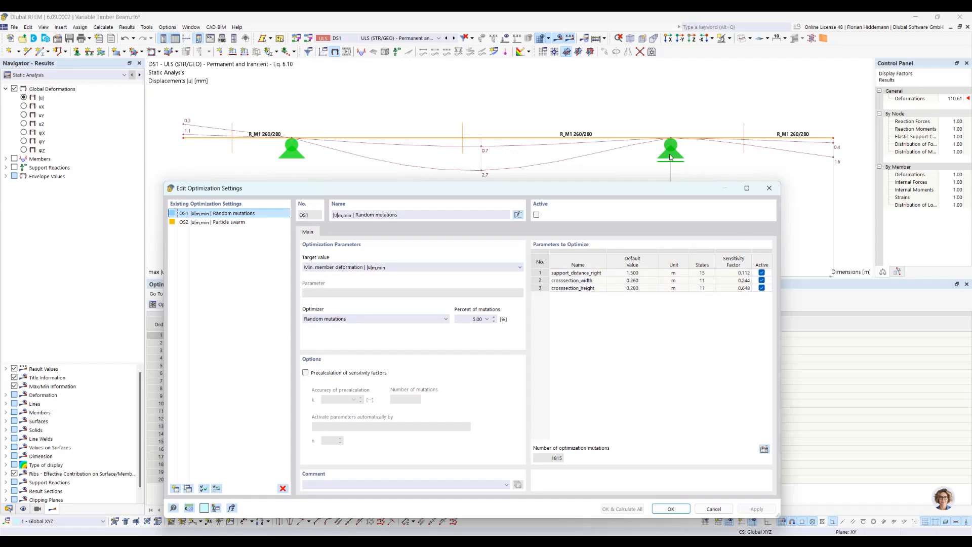
mouse_move(667, 192)
mouse_down()
mouse_move(661, 246)
mouse_move(658, 187)
mouse_move(672, 193)
mouse_up()
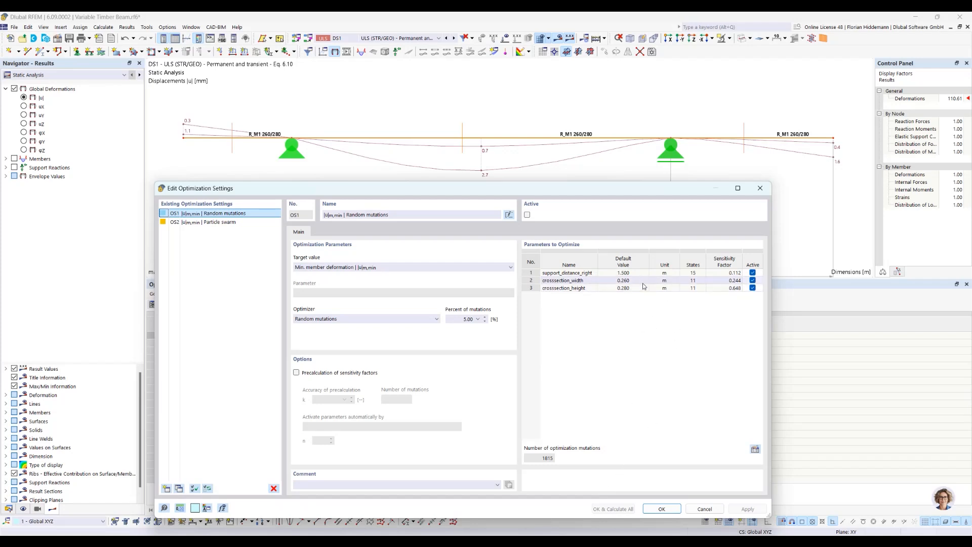
Step: Deactivate the support_distance_right parameter for optimization setting OS1, comparing the number of mutations with and without it
click(753, 272)
click(753, 273)
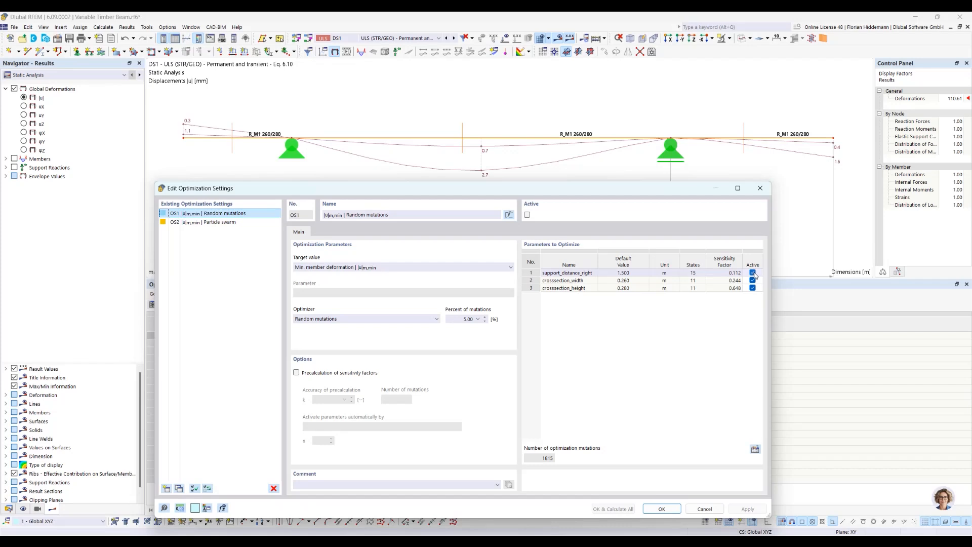
click(753, 273)
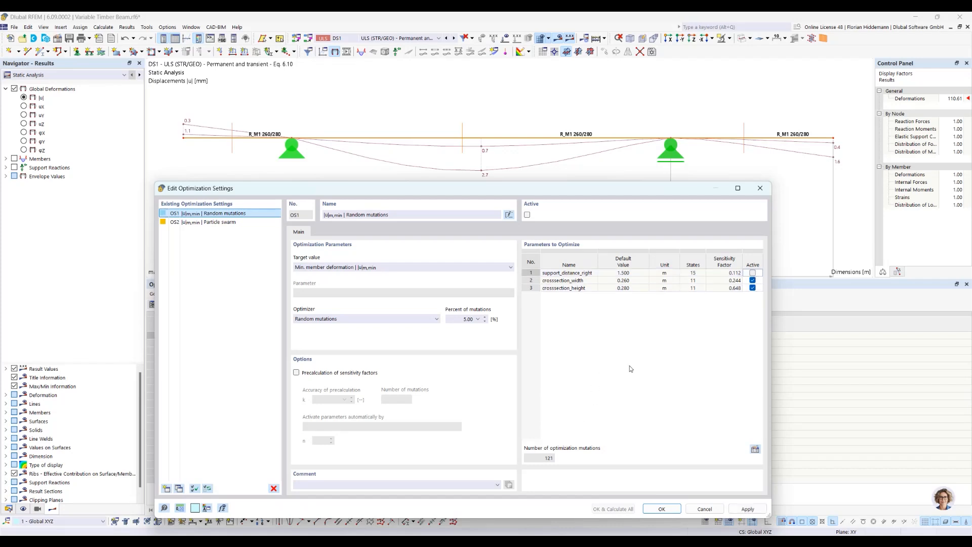
click(753, 273)
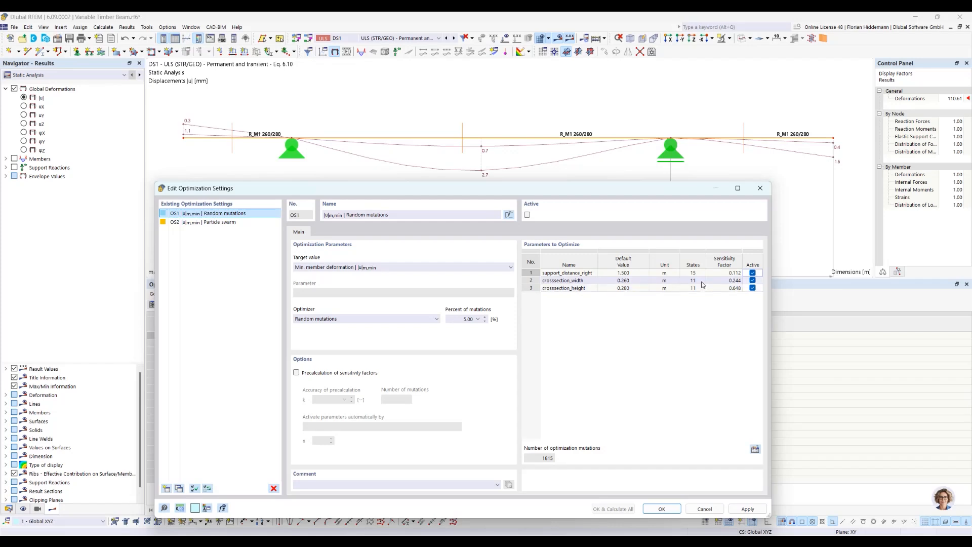
click(753, 273)
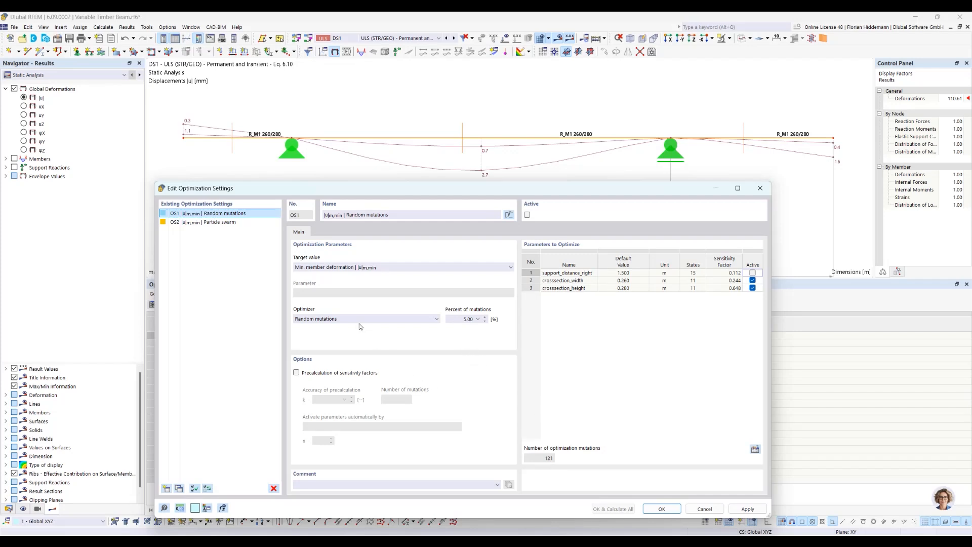
Step: Set OS1's optimizer to Particle swarm with 10 % of mutations, and make this optimization setting active
click(389, 317)
click(377, 342)
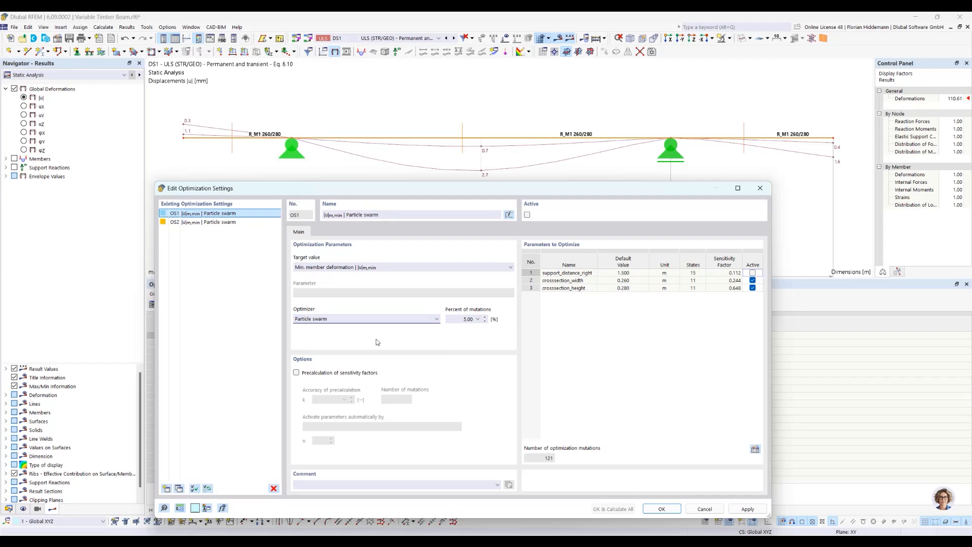
click(478, 319)
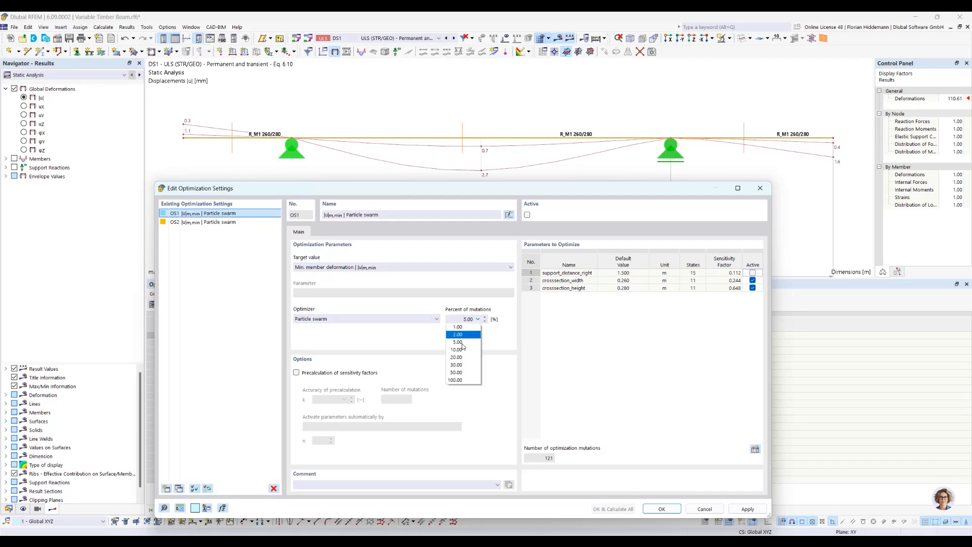
click(458, 350)
click(527, 215)
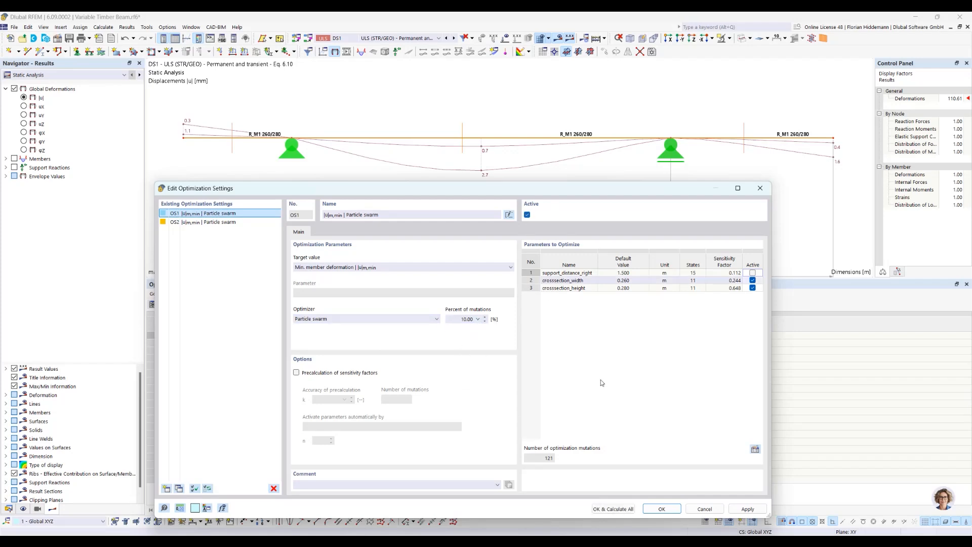
Step: Save the settings and calculate all to run the particle swarm optimization, and cancel the solver during mutation 4 of 12
click(612, 509)
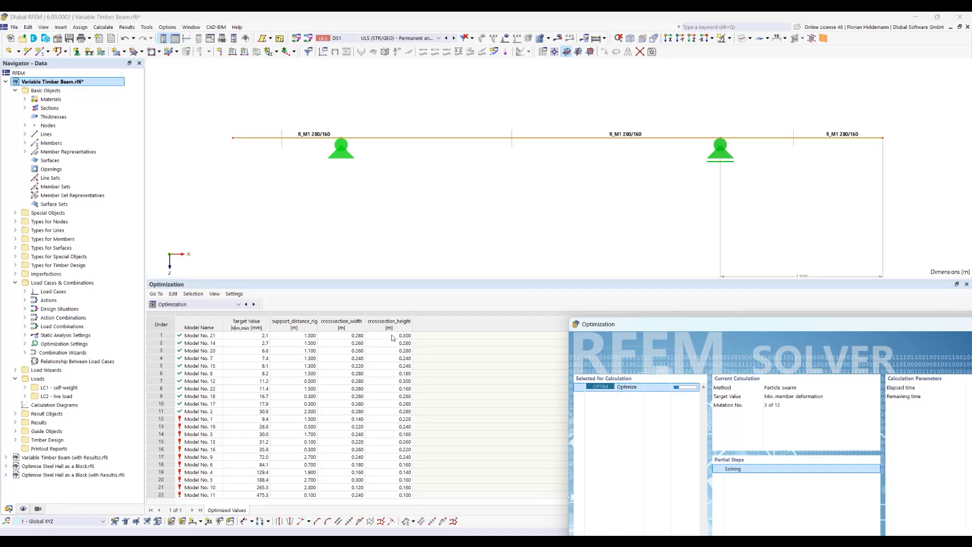
drag(784, 327, 519, 148)
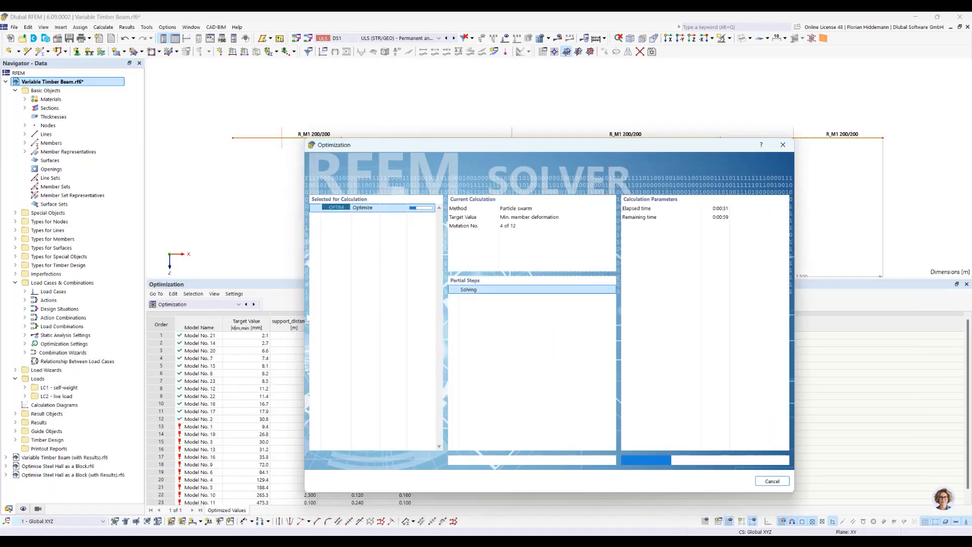
click(772, 481)
click(542, 363)
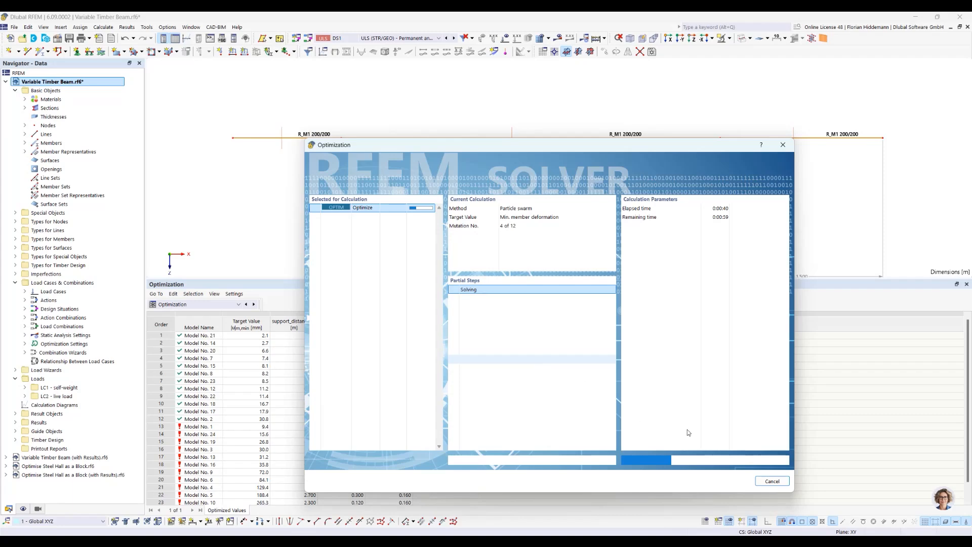
key(Escape)
click(563, 320)
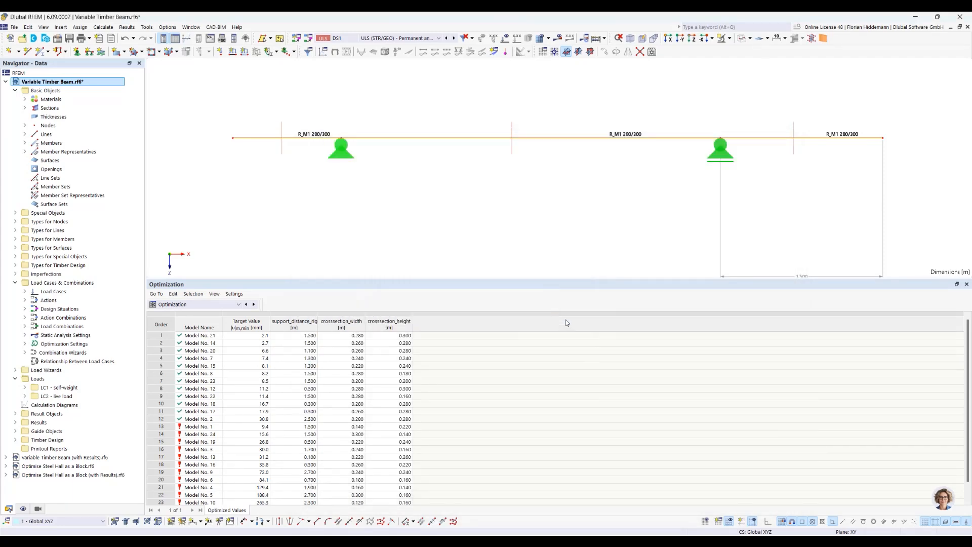
Step: Check OS1's updated sensitivity factors in the optimization settings, and revisit the Sensitivity Factors slide in the PowerPoint presentation
click(103, 27)
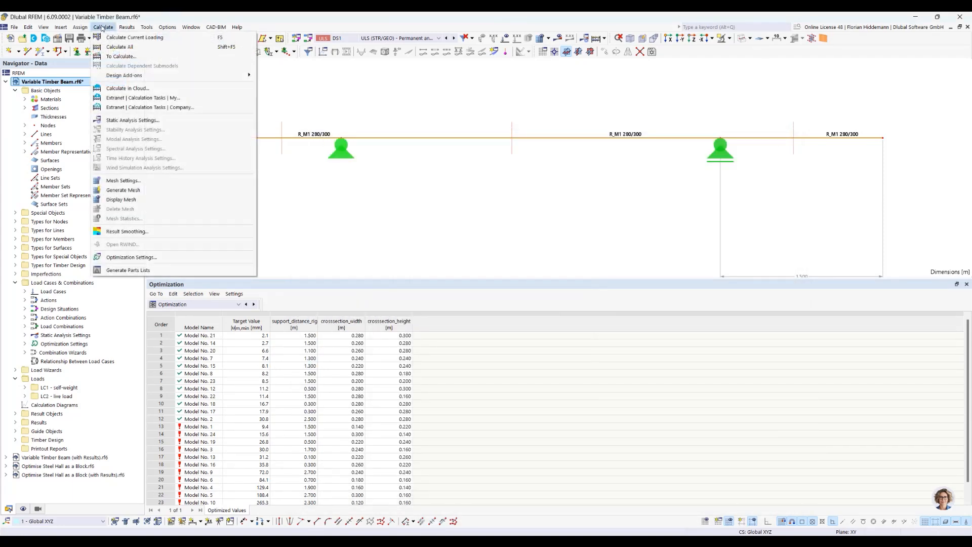
click(166, 261)
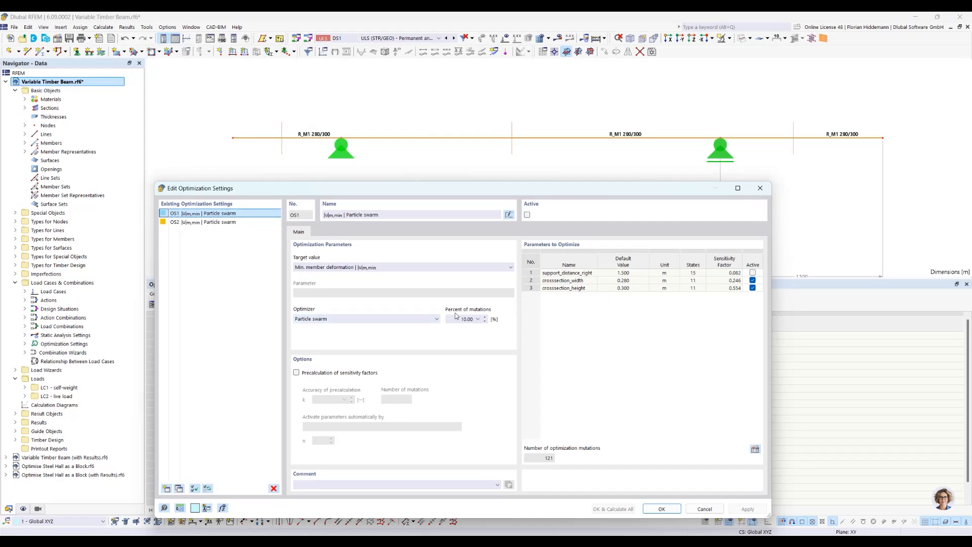
click(701, 509)
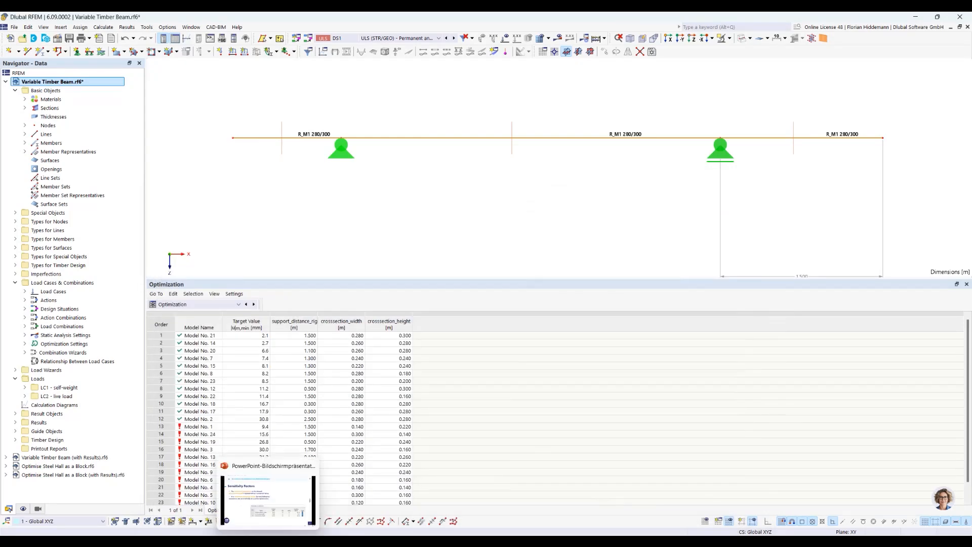
click(294, 477)
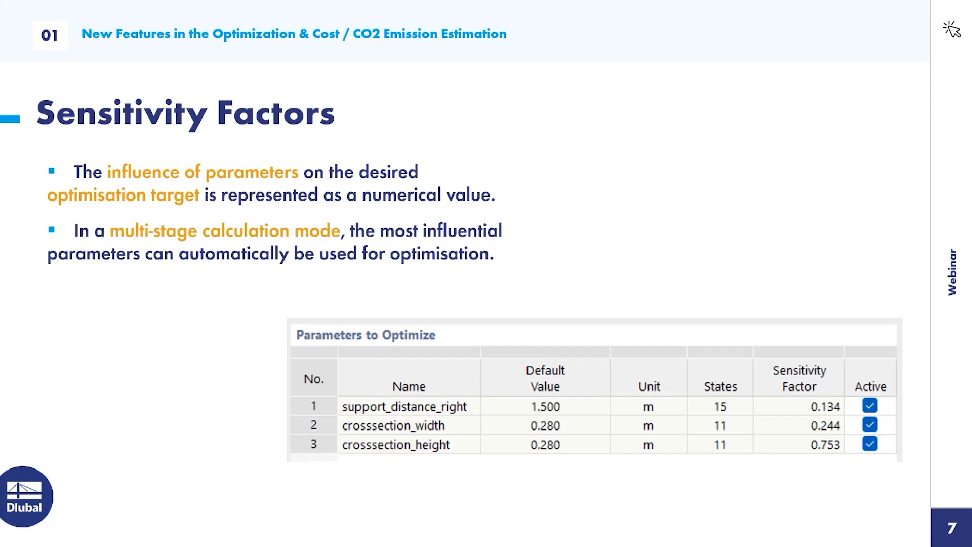
key(alt+Tab)
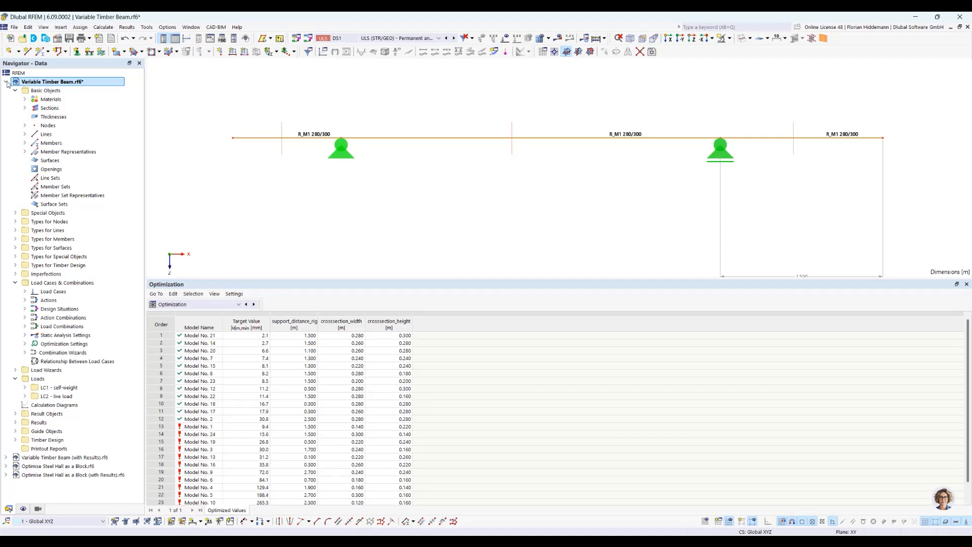
Step: Enable the precalculation of sensitivity factors for optimization setting OS2 in the optimization settings
click(127, 26)
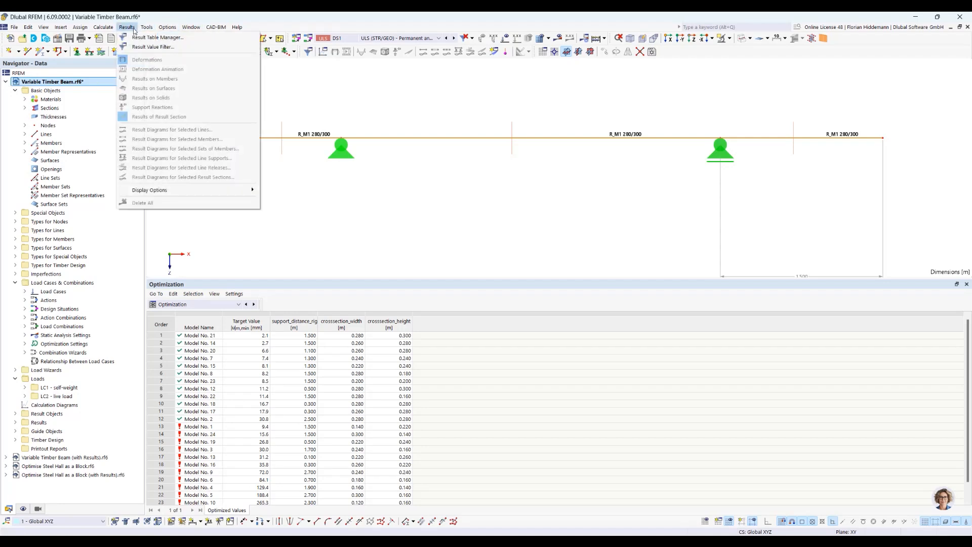
mouse_move(103, 28)
click(159, 258)
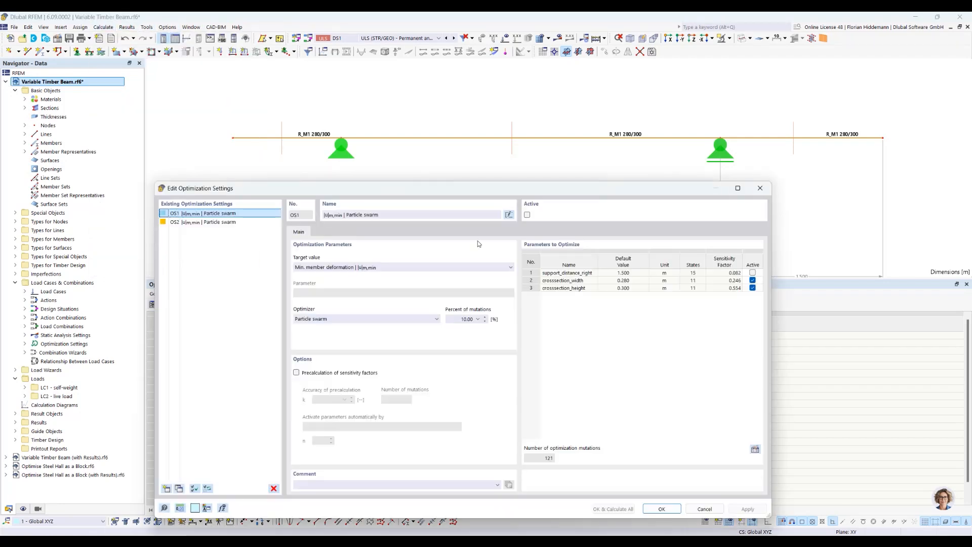
click(234, 224)
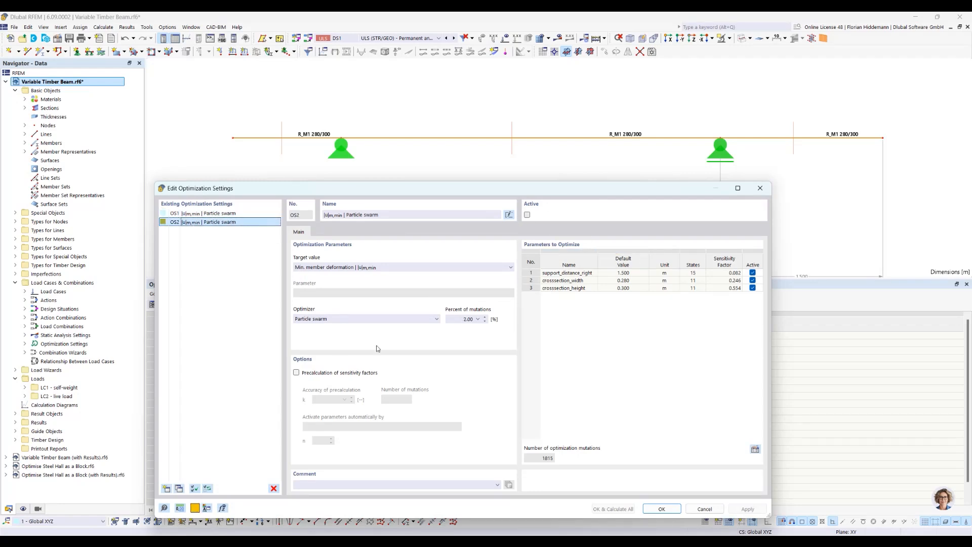
click(305, 375)
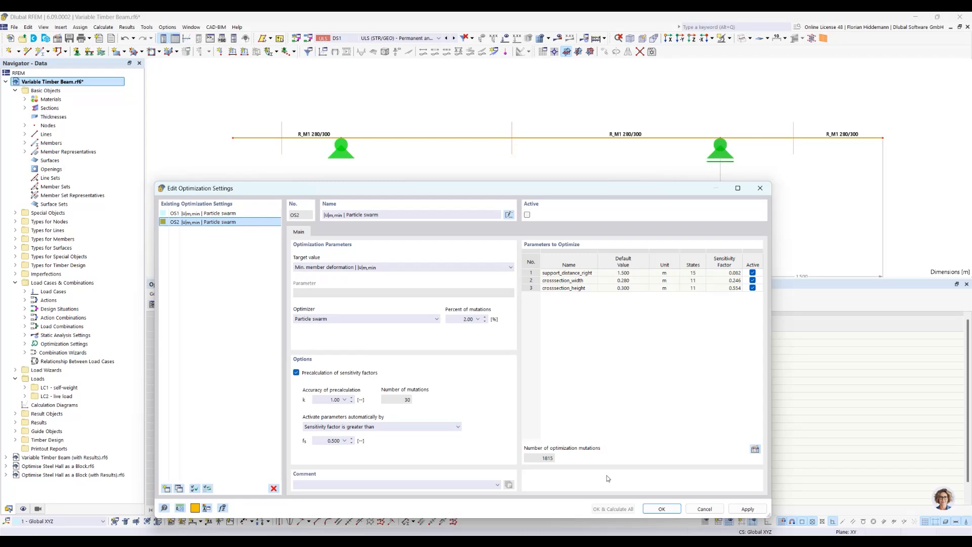
Step: Discard the open optimization settings changes, and display the loads of load case LC1 self-weight on the beam
click(705, 509)
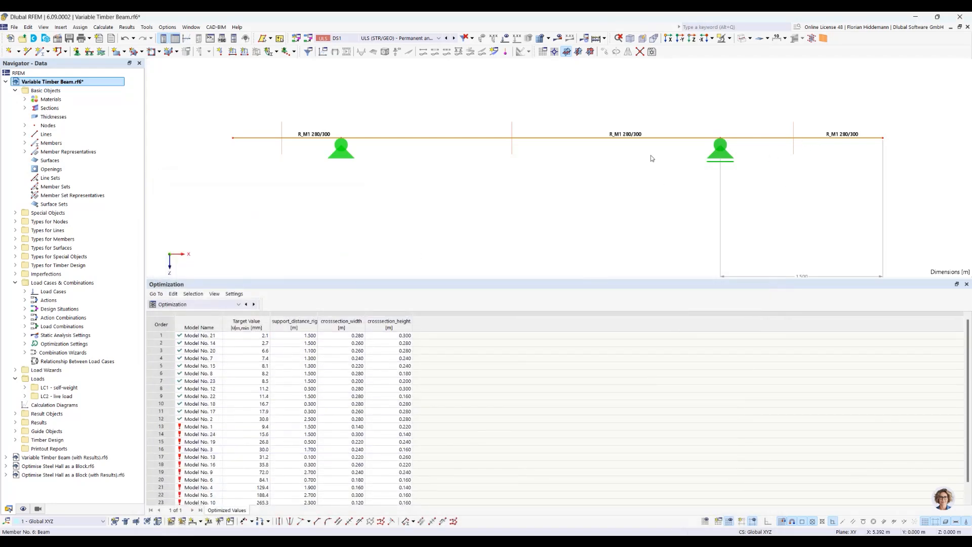
click(390, 38)
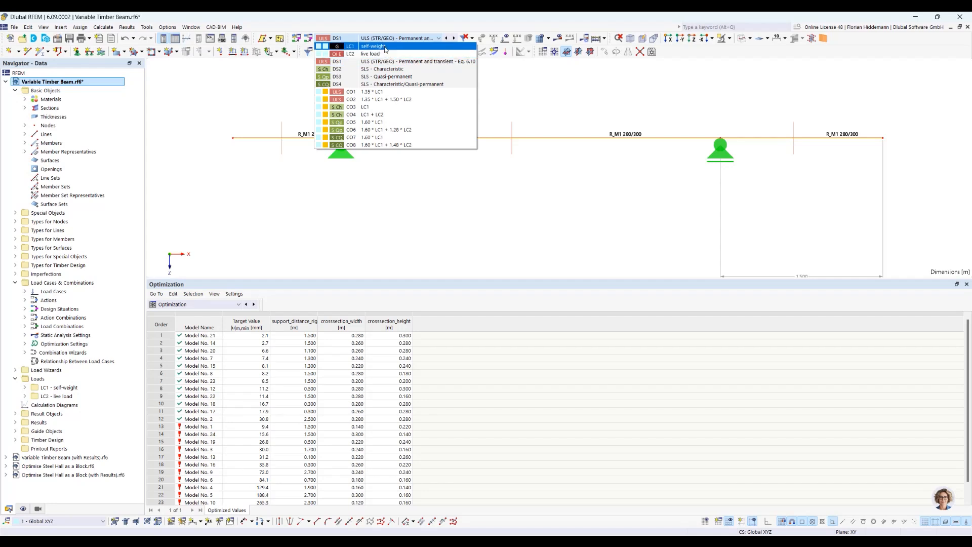
click(388, 46)
scroll(646, 177, down, 2)
middle_drag(601, 183, 497, 211)
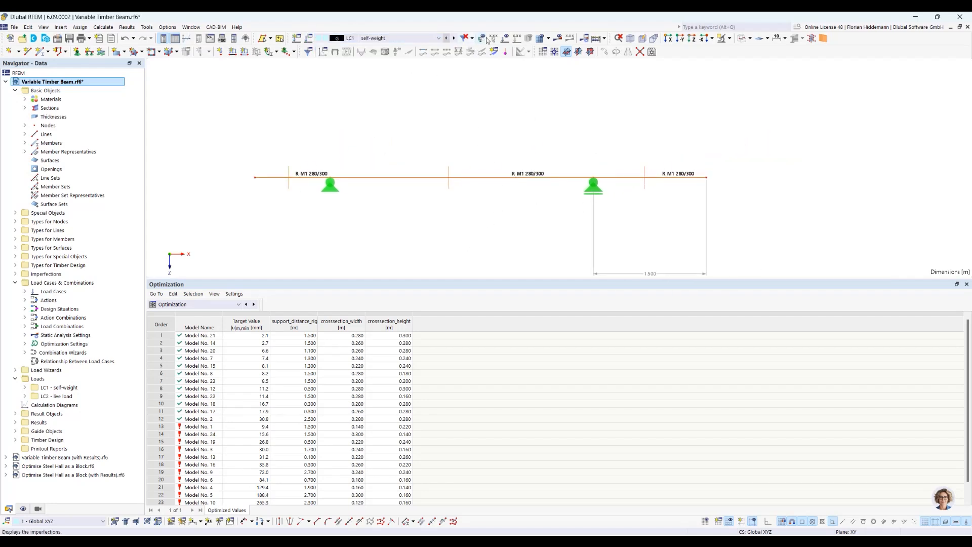
click(505, 38)
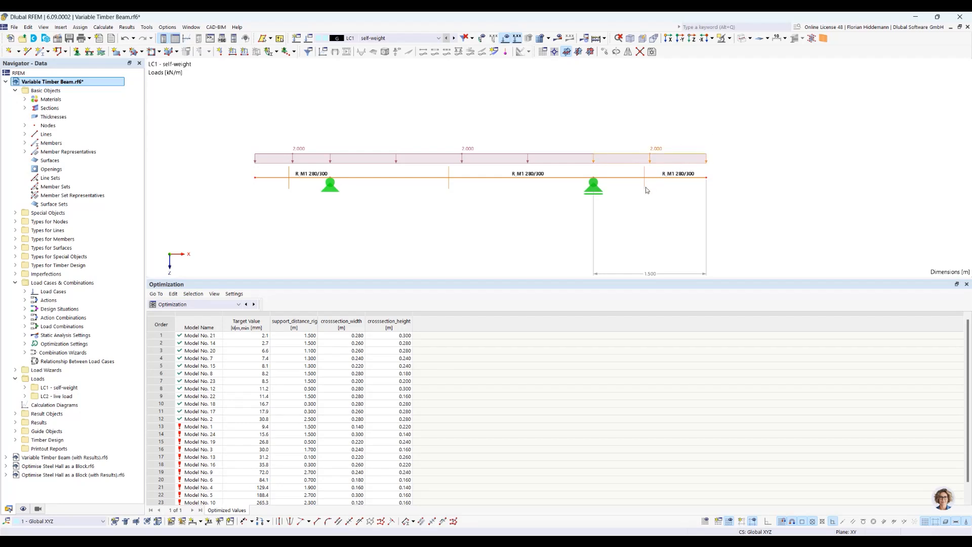
Step: Delete the LC1 member load on the cantilever beyond the second support, and enlarge the model view
key(Delete)
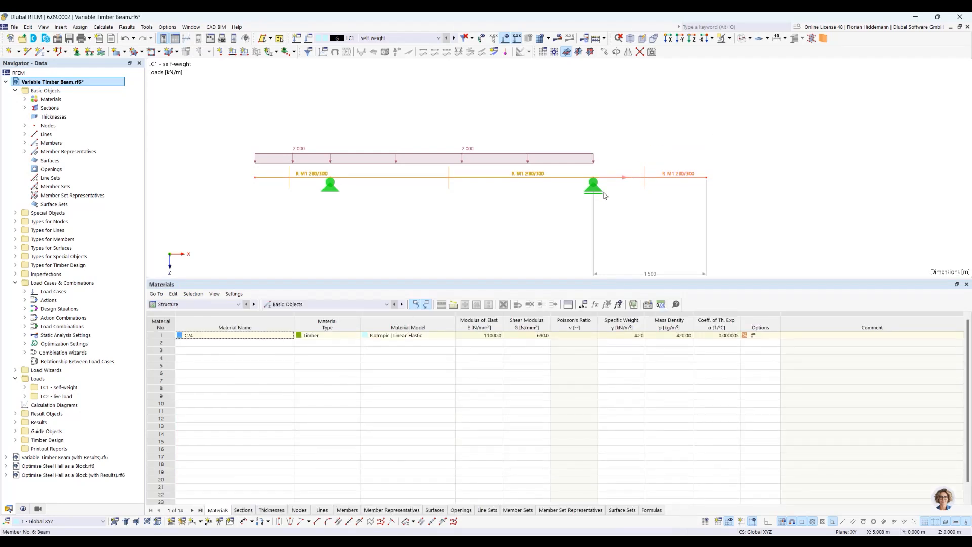
click(223, 304)
click(327, 223)
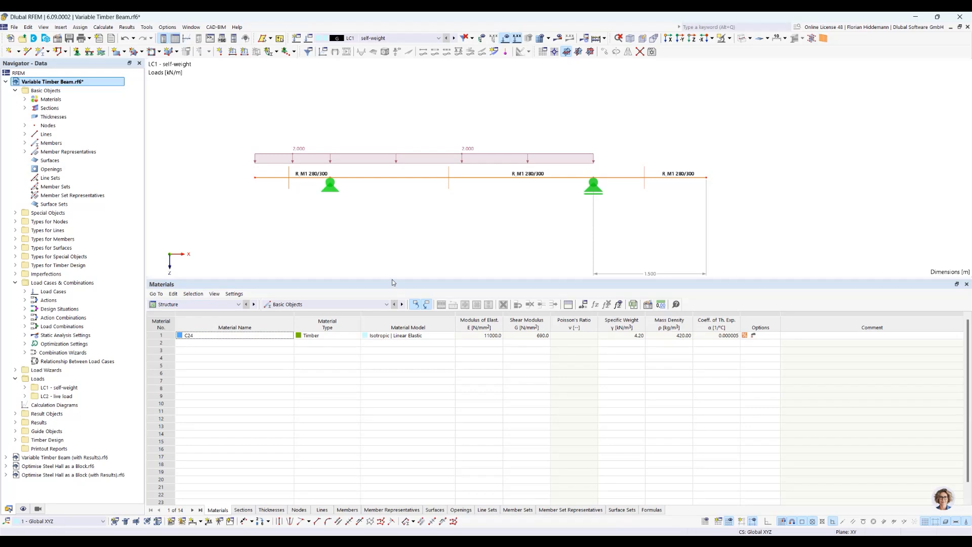
drag(393, 278, 392, 328)
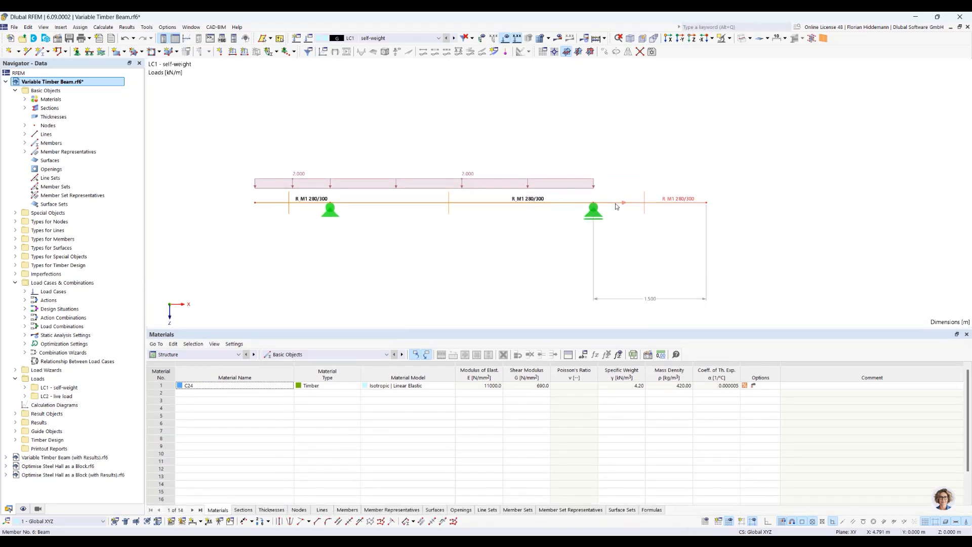
Step: Add a uniform LC1 member load of 2 kN/m in direction ZL to the cantilever member No. 6
click(244, 51)
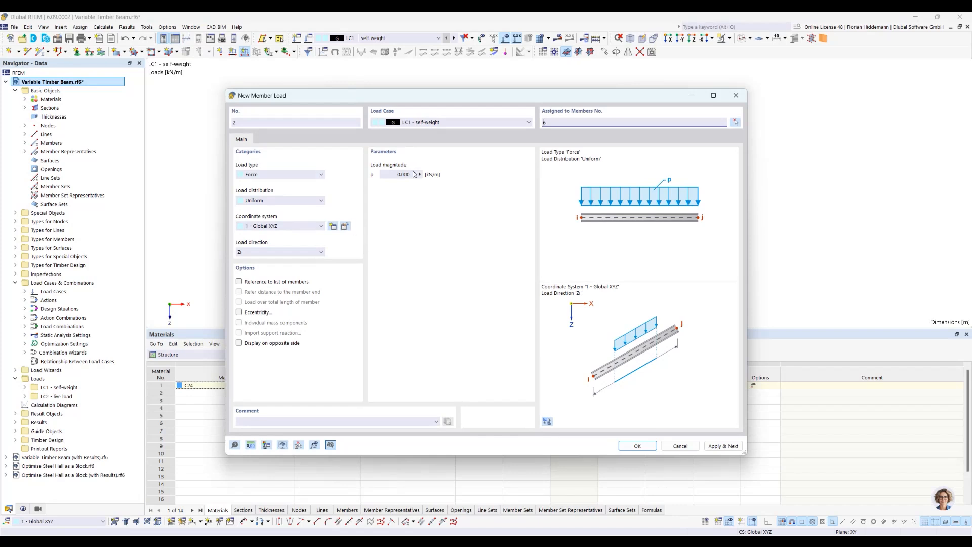
double_click(393, 174)
text(2)
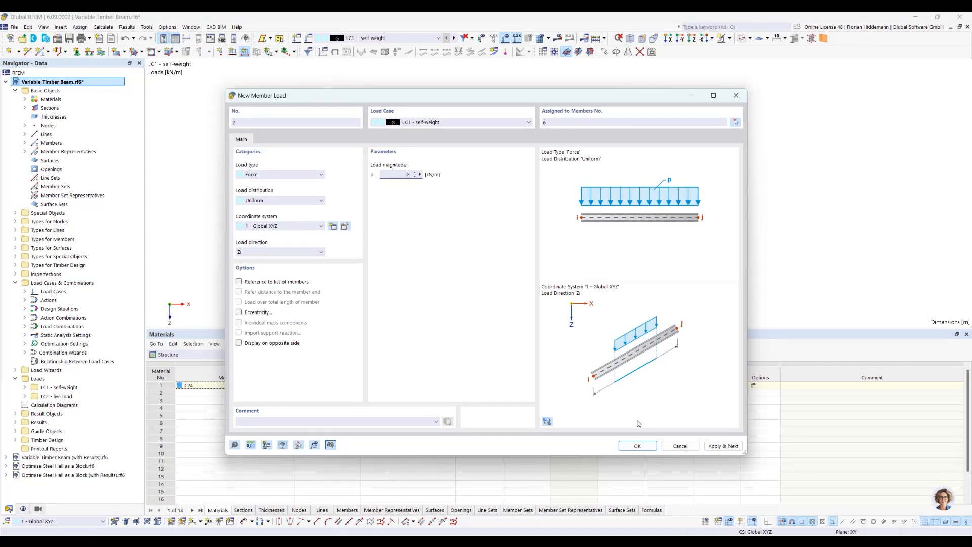
click(637, 445)
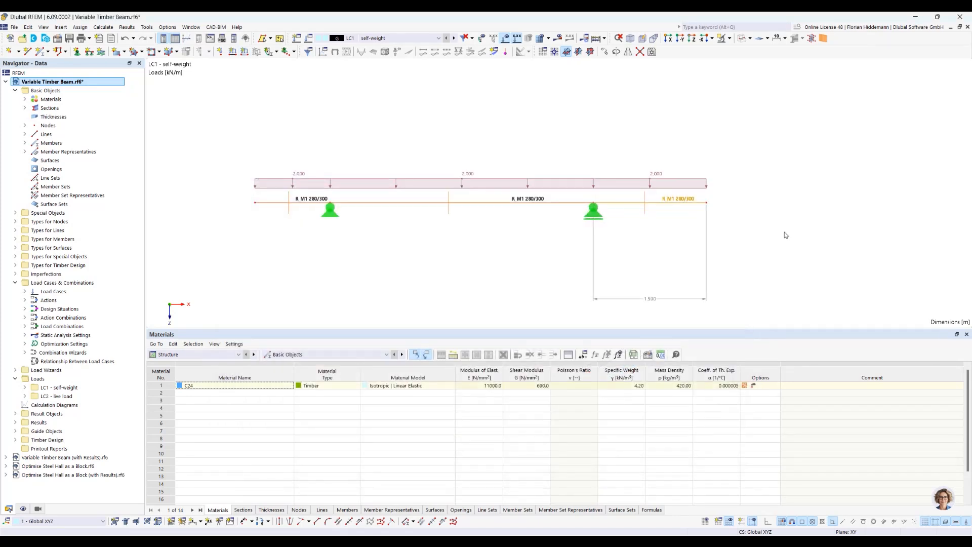
click(785, 232)
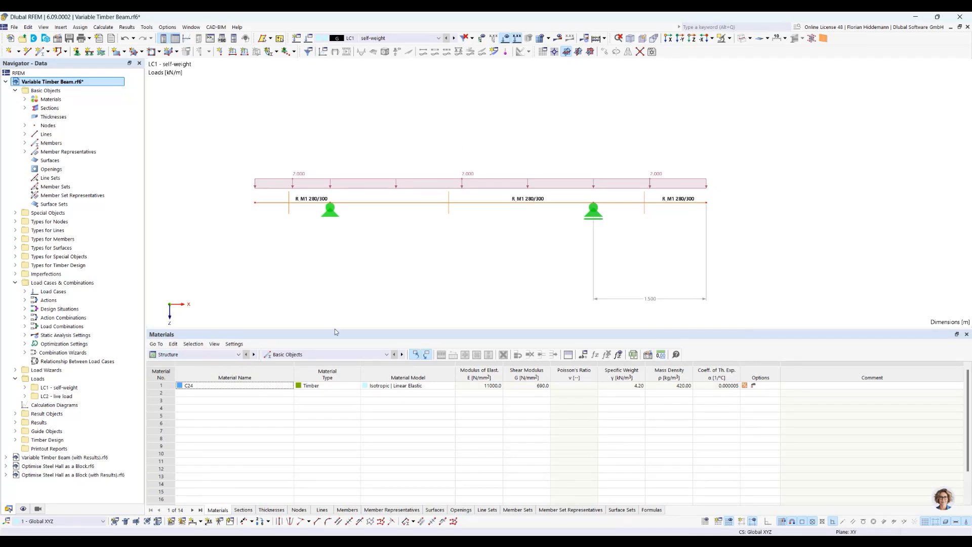
Step: Include support_distance_right among OS1's parameters to optimize, and enable the precalculation of sensitivity factors
click(127, 27)
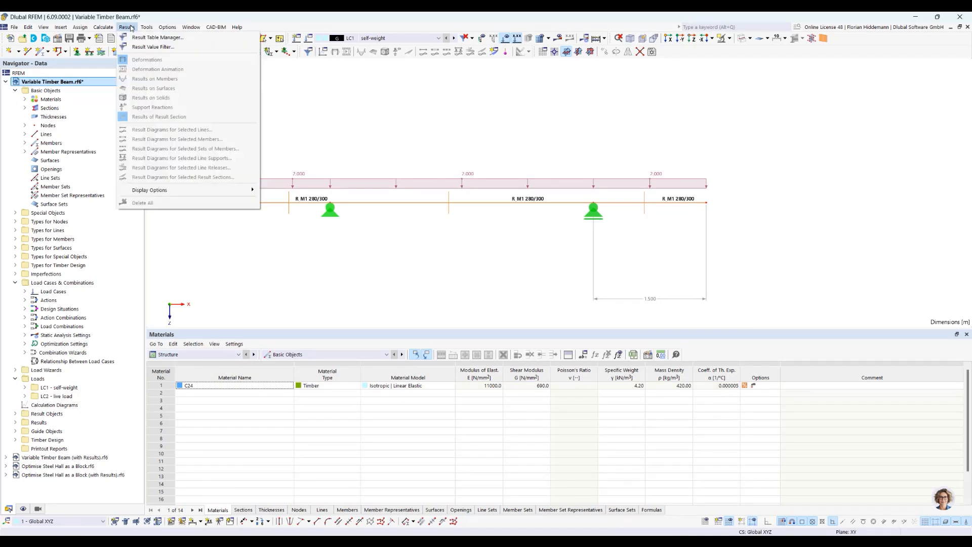
click(146, 261)
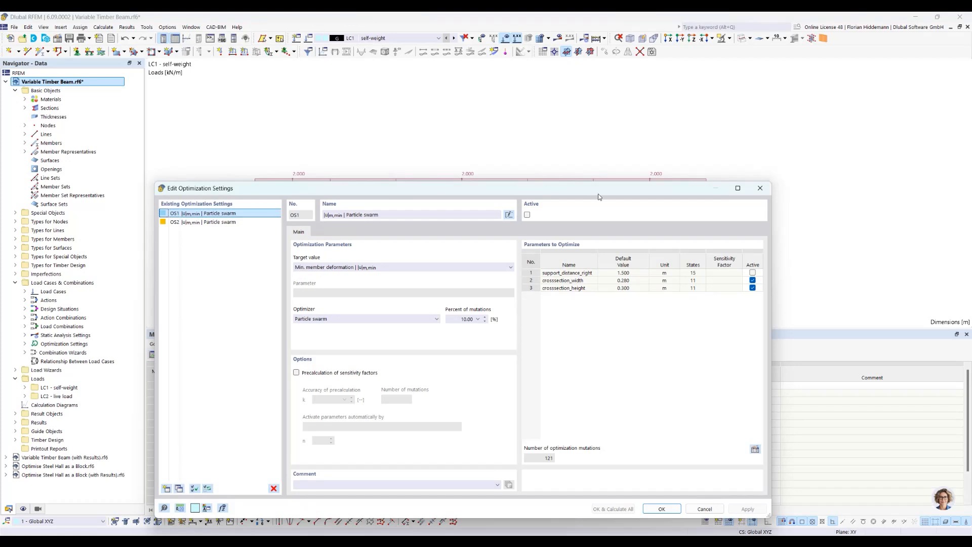
click(752, 273)
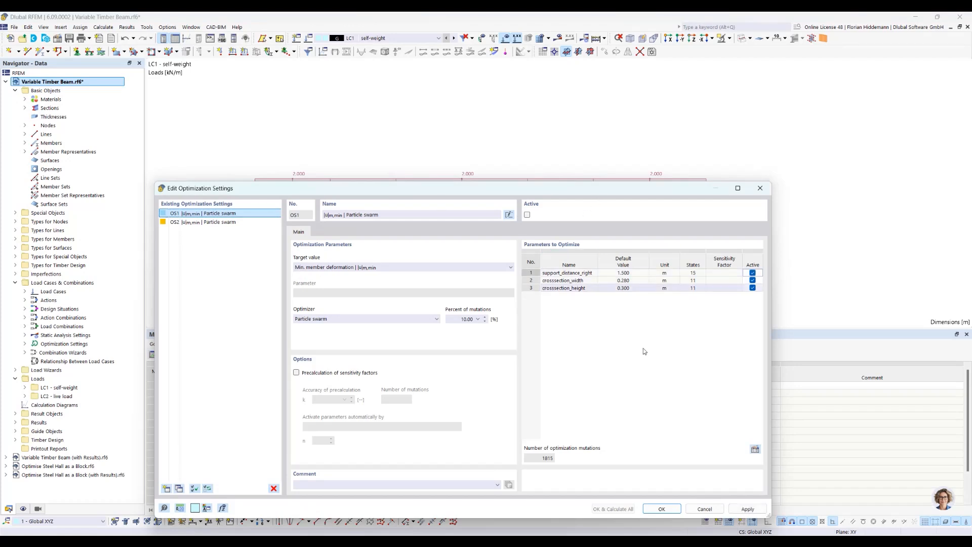
drag(567, 189, 565, 141)
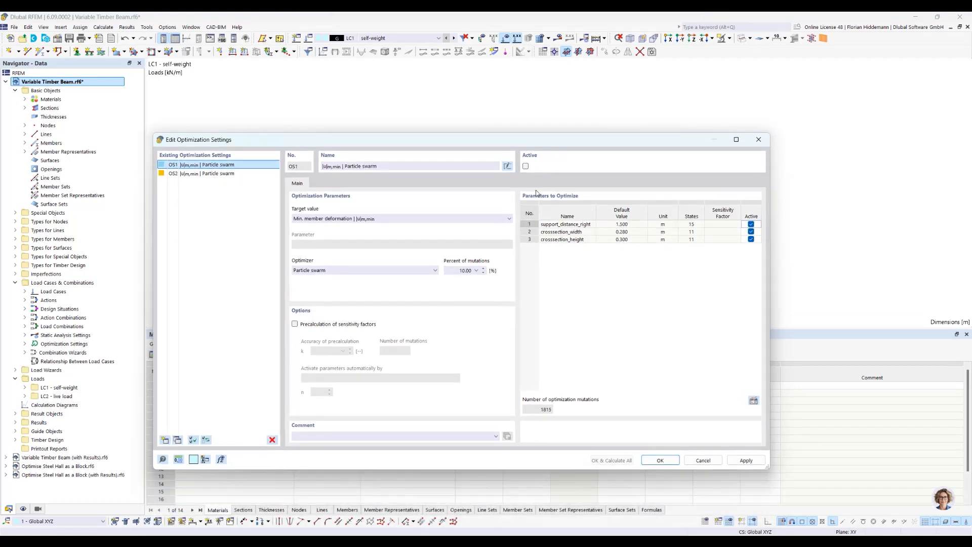
click(297, 326)
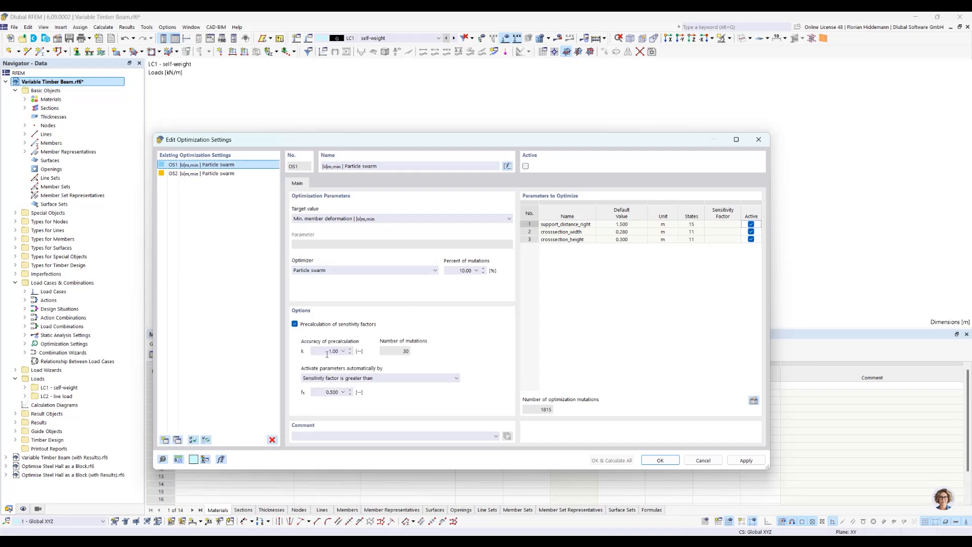
Step: Try 0.30 as OS1's accuracy of precalculation, and set it to 0.15
click(342, 351)
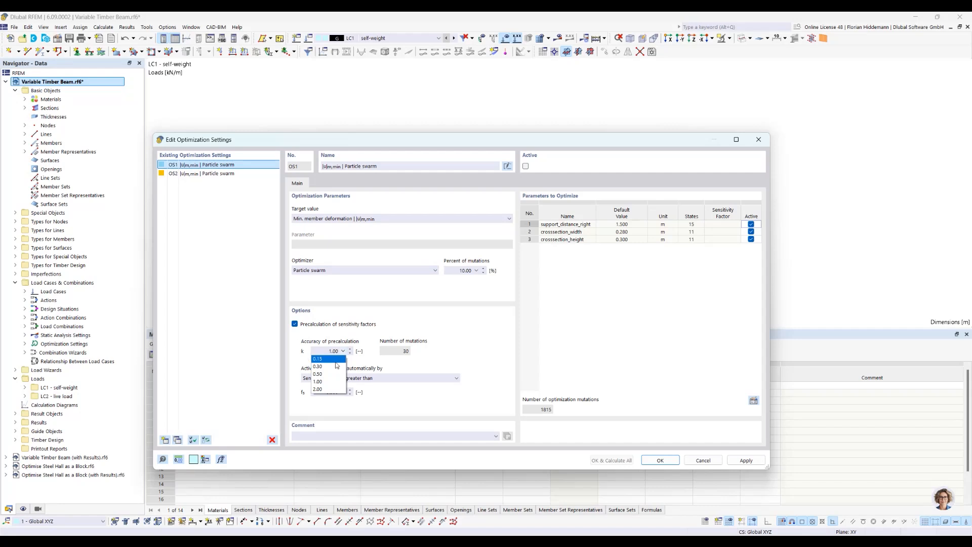
click(322, 359)
click(337, 351)
click(338, 367)
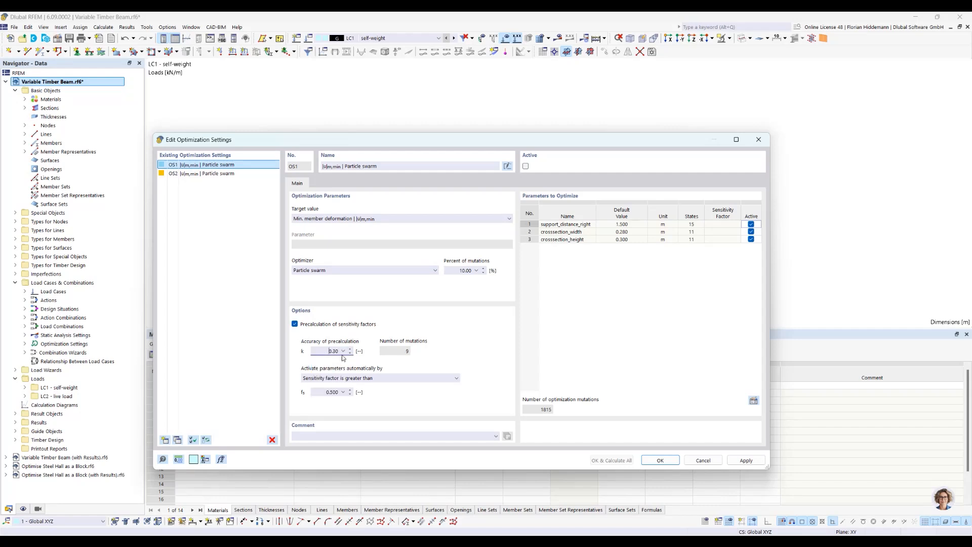
click(344, 352)
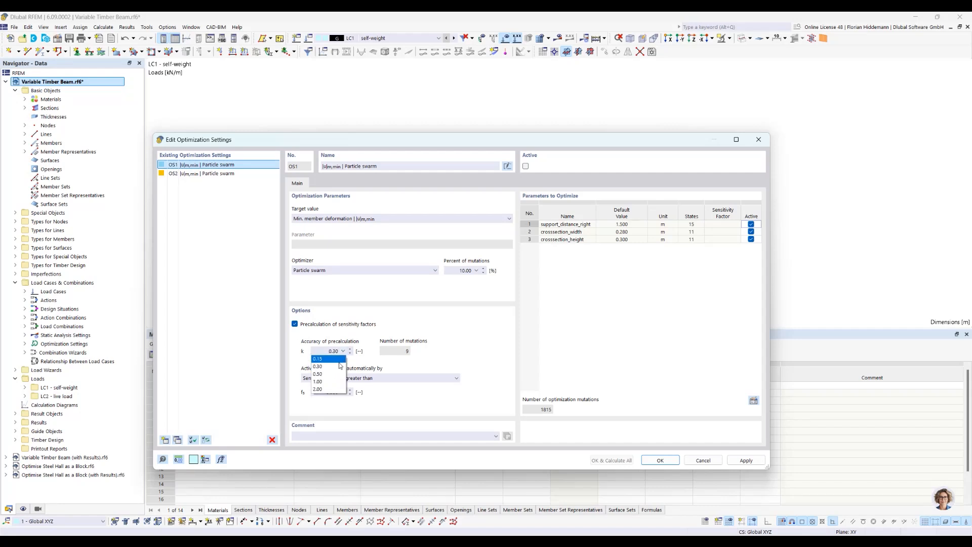
click(339, 361)
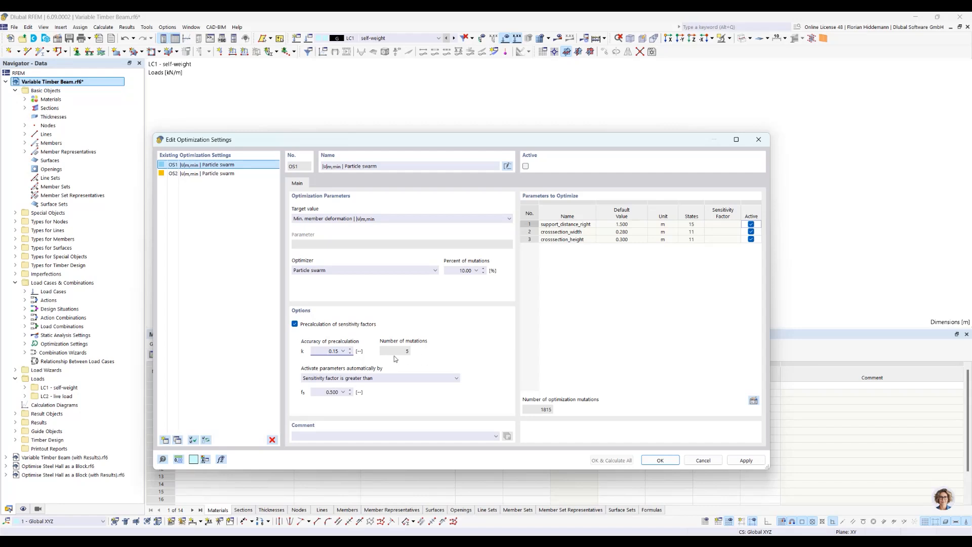
click(344, 351)
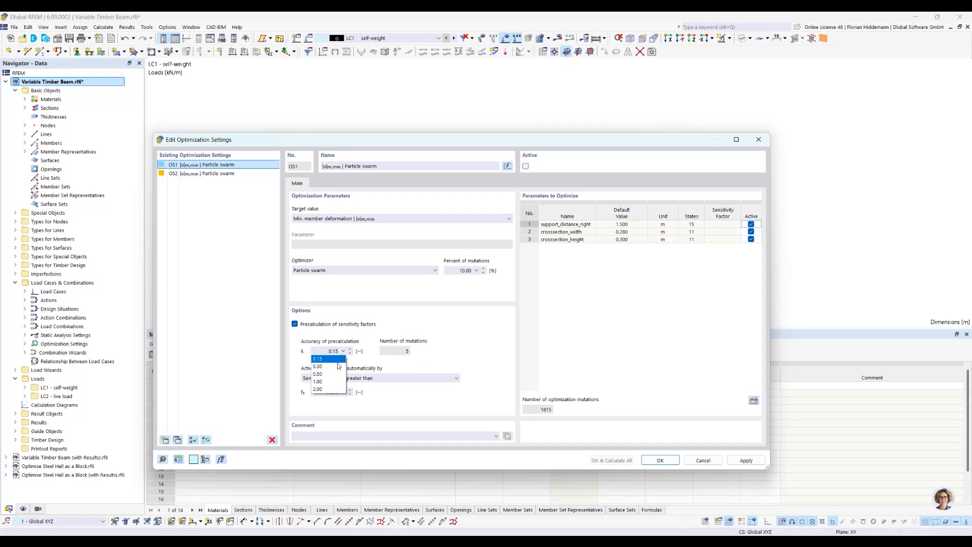
click(490, 347)
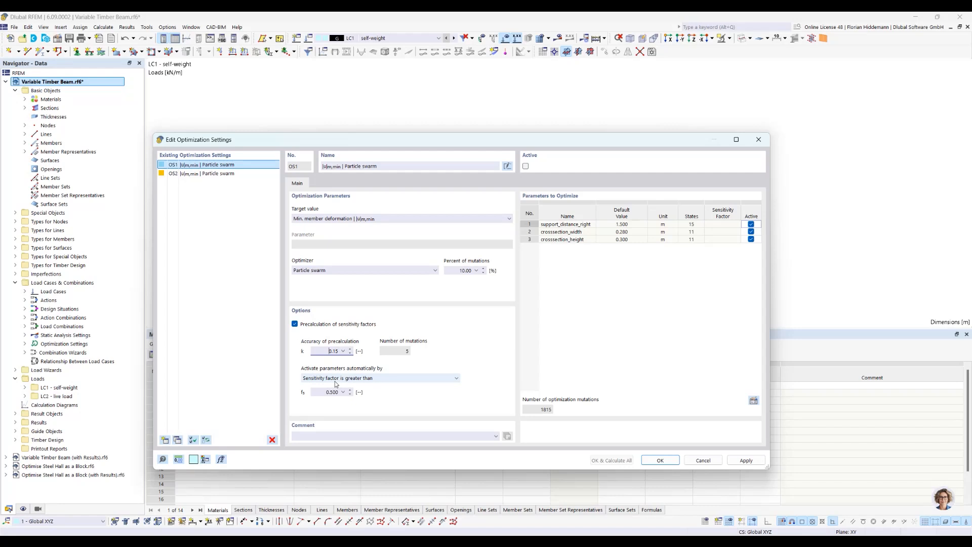
Step: Have OS1 automatically activate parameters by number of parameters, n = 2, then make OS1 active and calculate all
click(336, 379)
click(332, 392)
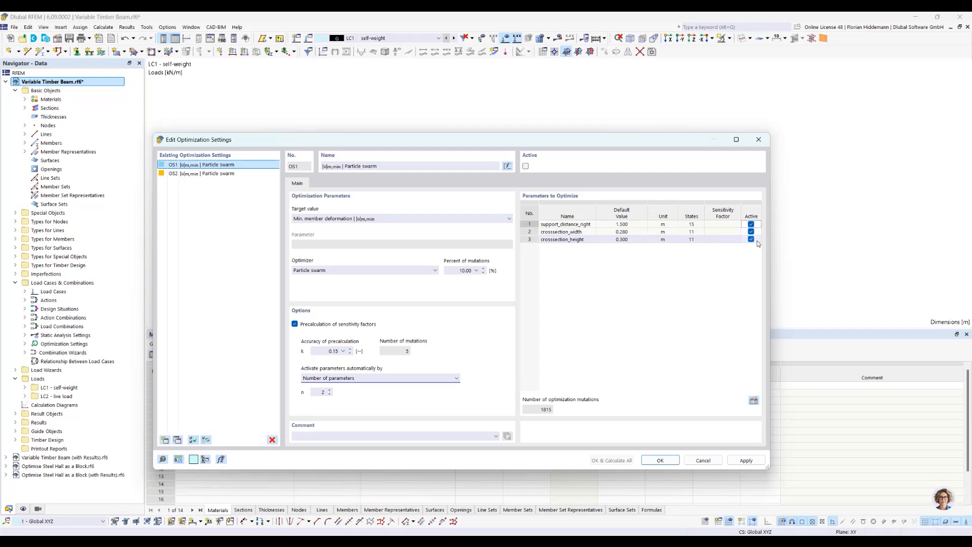
click(526, 166)
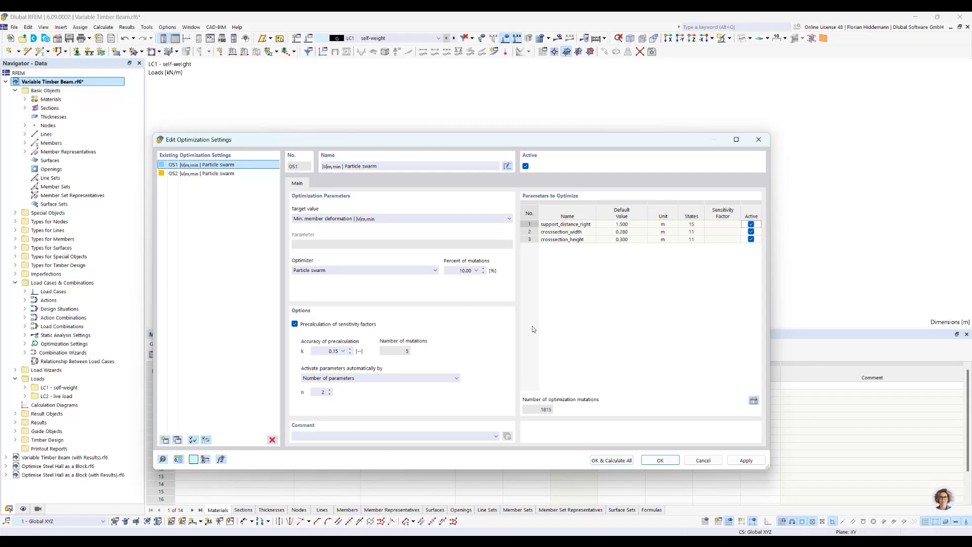
click(611, 461)
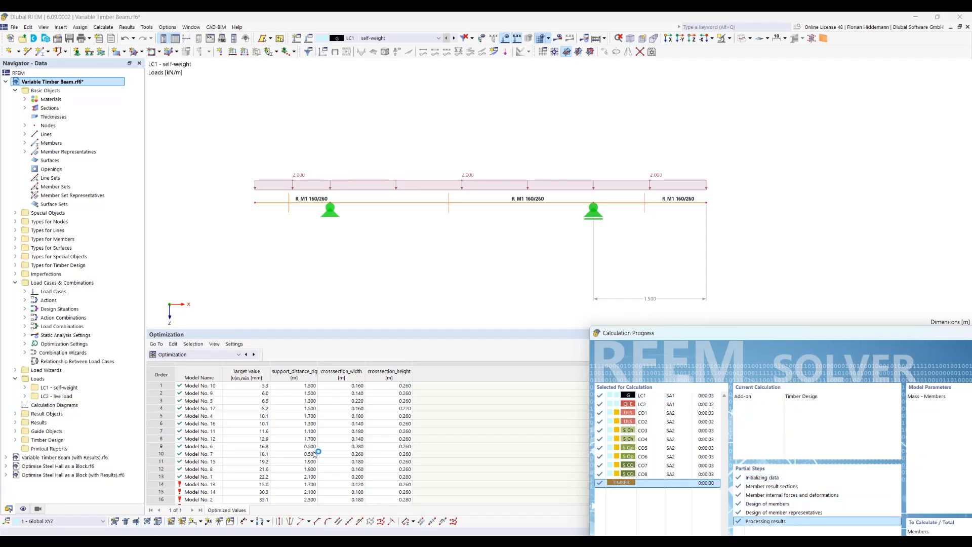
Step: Enlarge the optimization results table, and check OS1's precalculated sensitivity factors in the optimization settings
drag(404, 330, 396, 260)
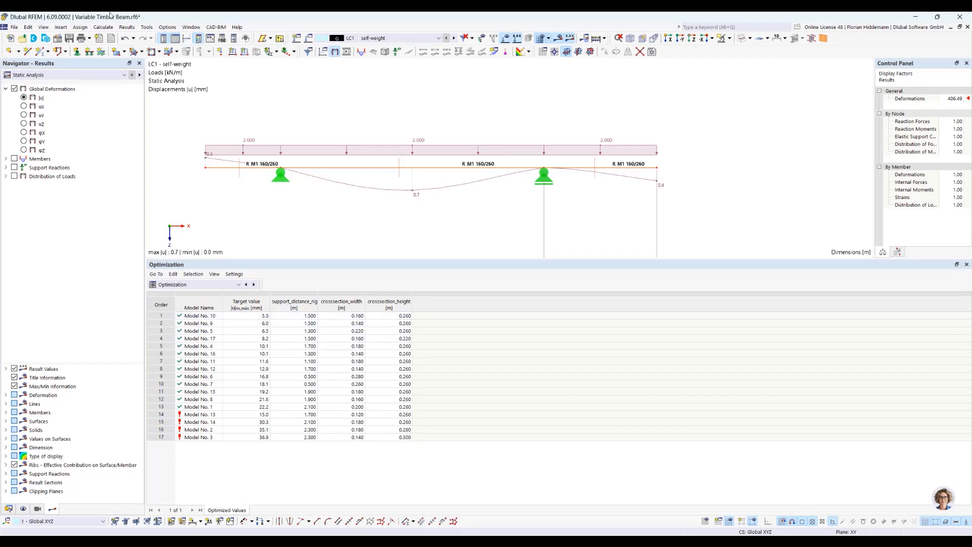
click(94, 28)
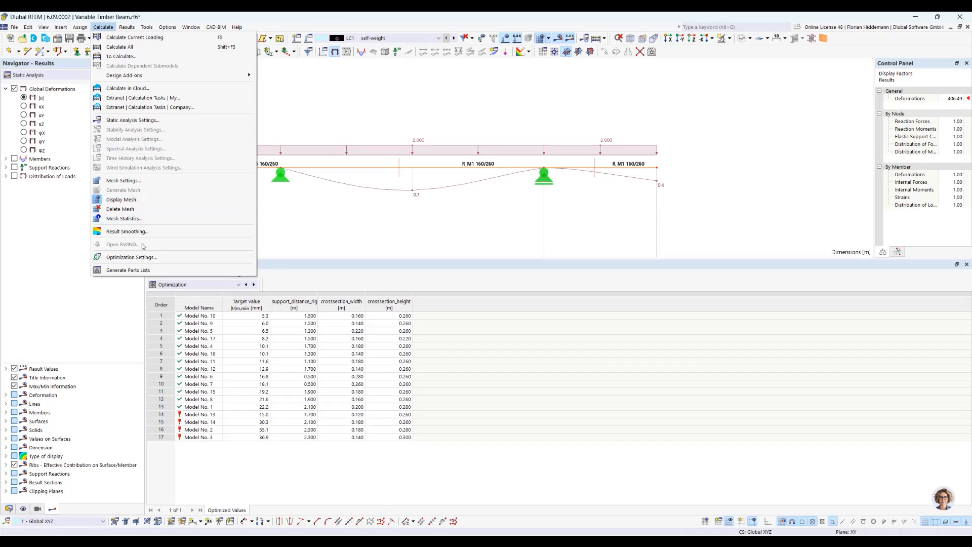
click(140, 259)
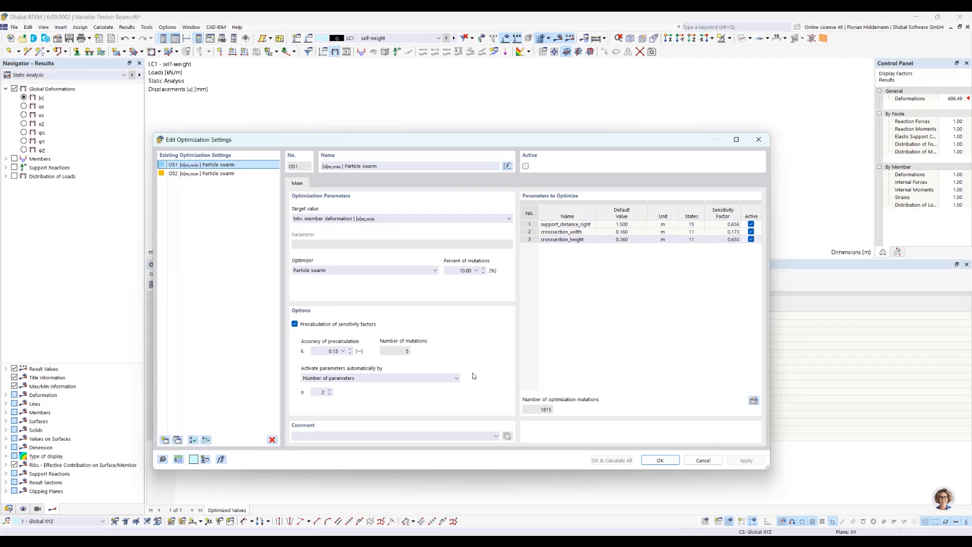
Step: Try an accuracy of precalculation of 1.00 for OS1, and close the settings without saving
click(343, 351)
click(332, 382)
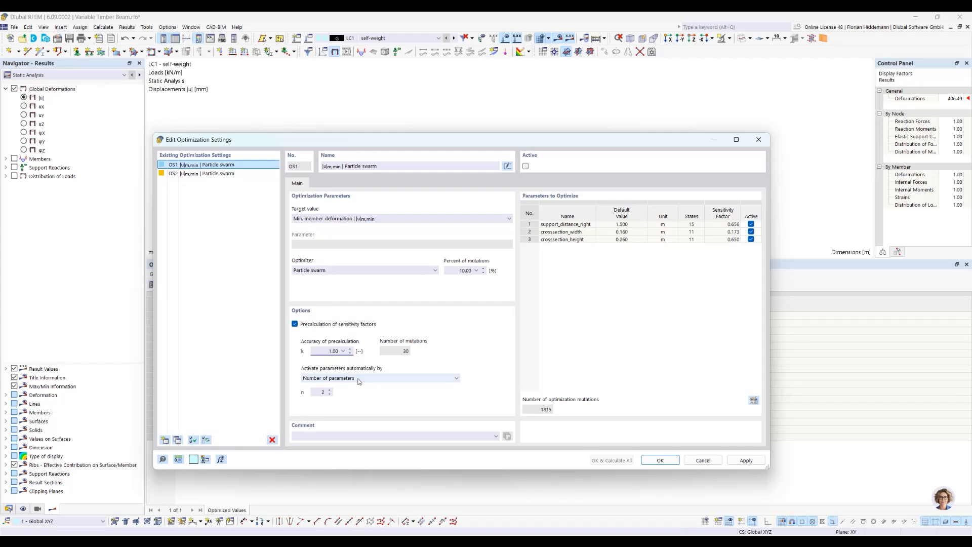
click(325, 351)
click(343, 351)
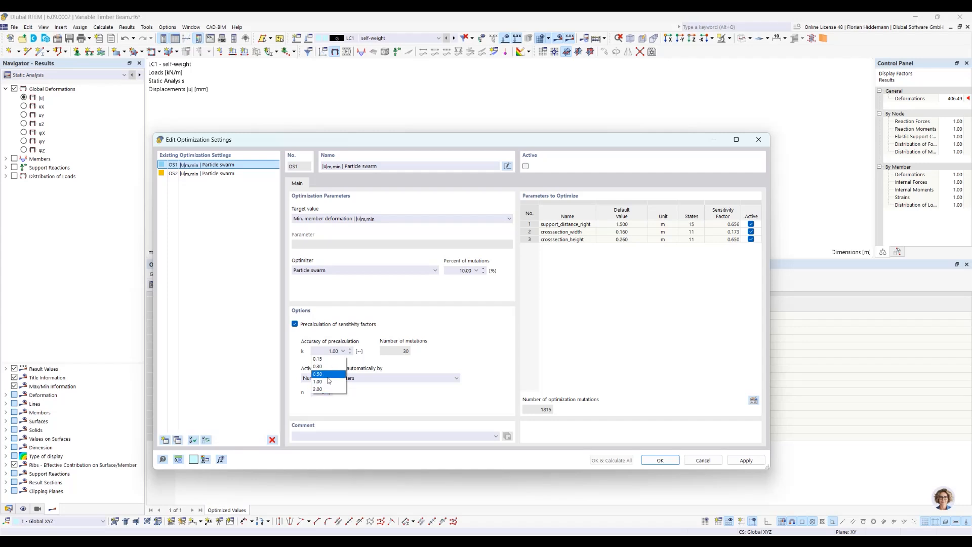
click(450, 359)
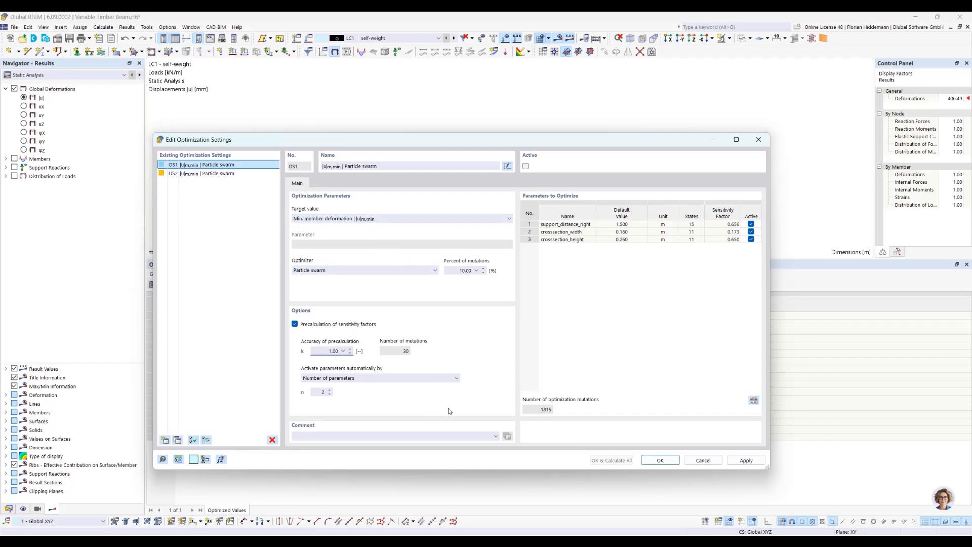
drag(443, 141, 547, 139)
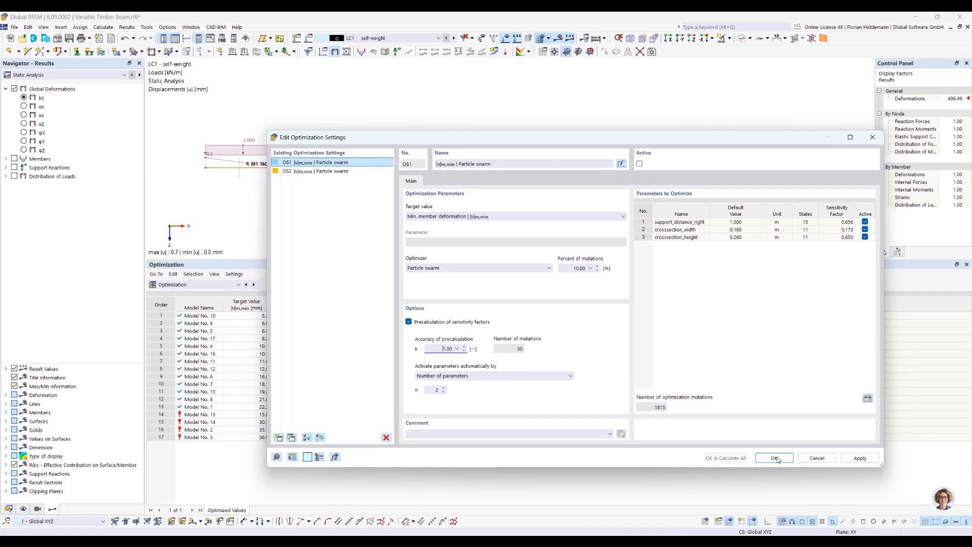
click(817, 458)
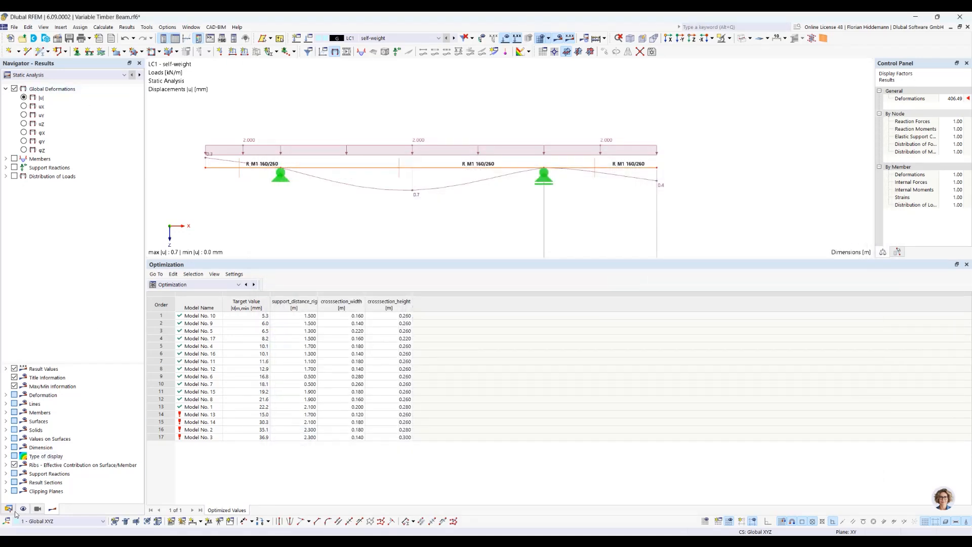
Step: Switch to the Variable Timber Beam (with Results) model and display its stored optimization results
click(10, 509)
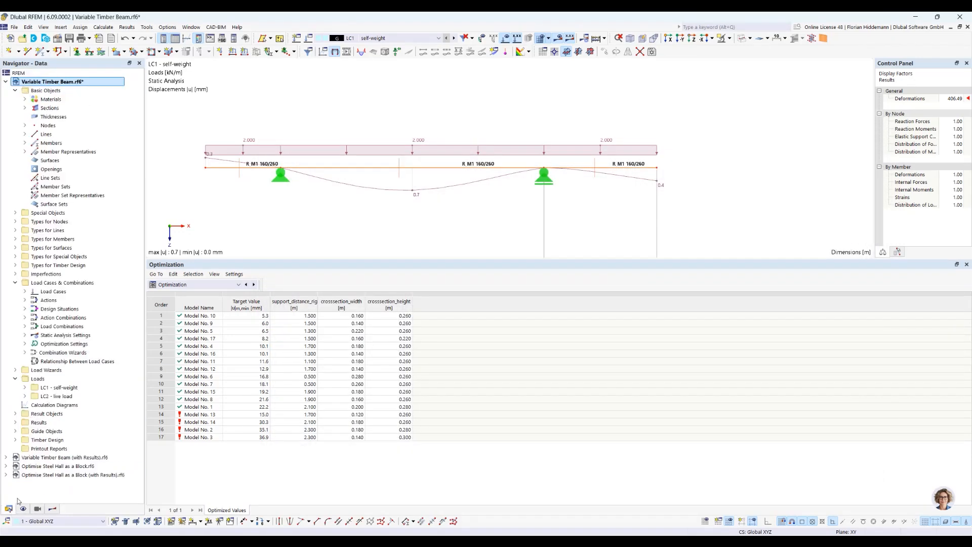
click(6, 82)
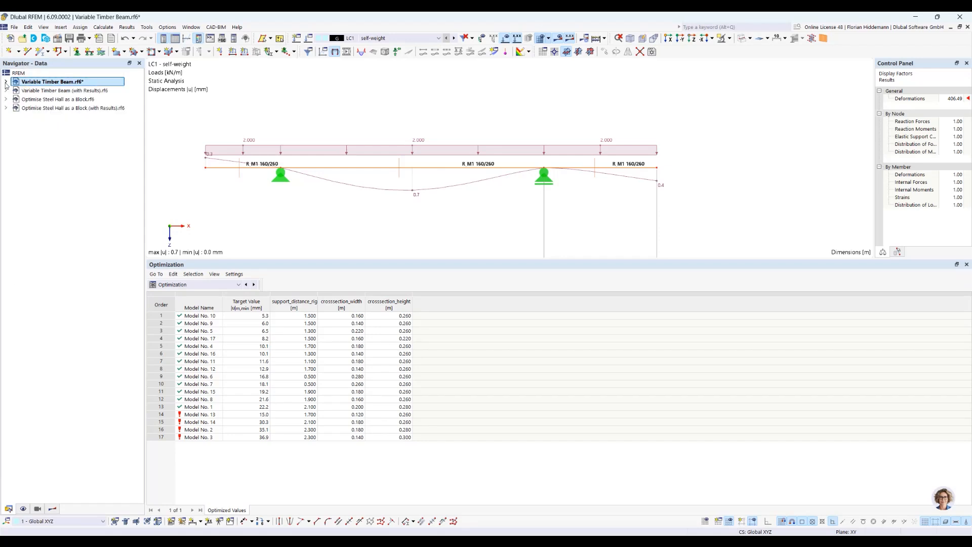
click(70, 90)
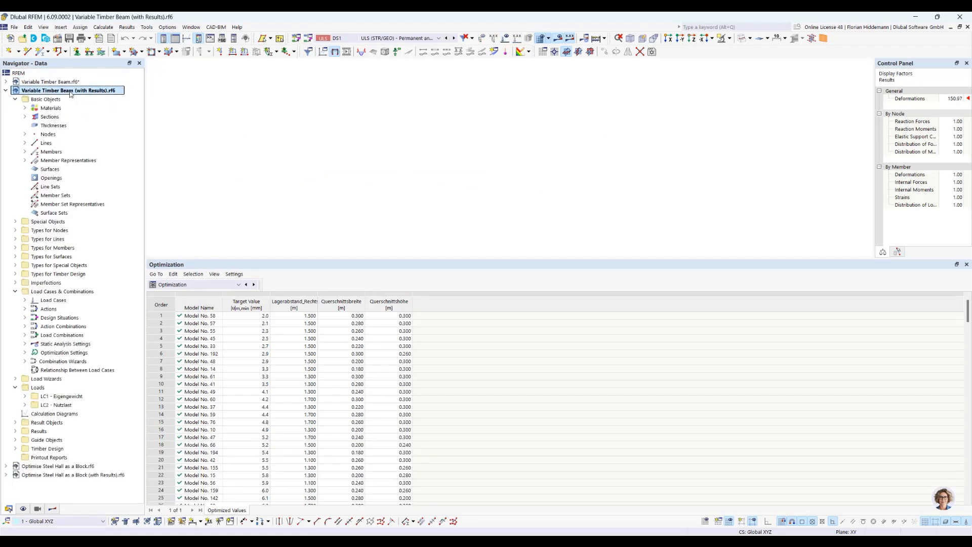
right_click(71, 93)
click(277, 270)
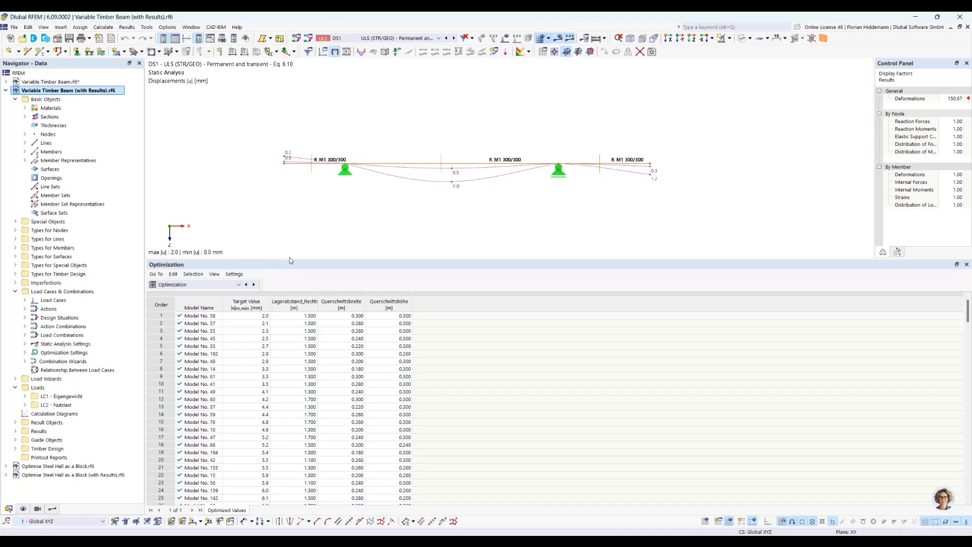
Step: Enlarge the optimization results table, look through all mutations to the end of the list, and shrink the table again
drag(292, 260, 301, 212)
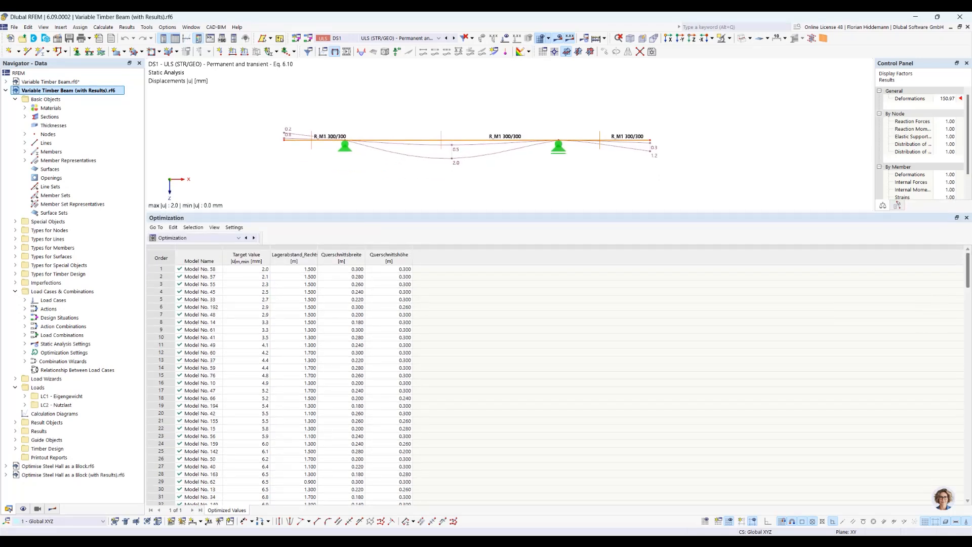
drag(967, 276, 938, 502)
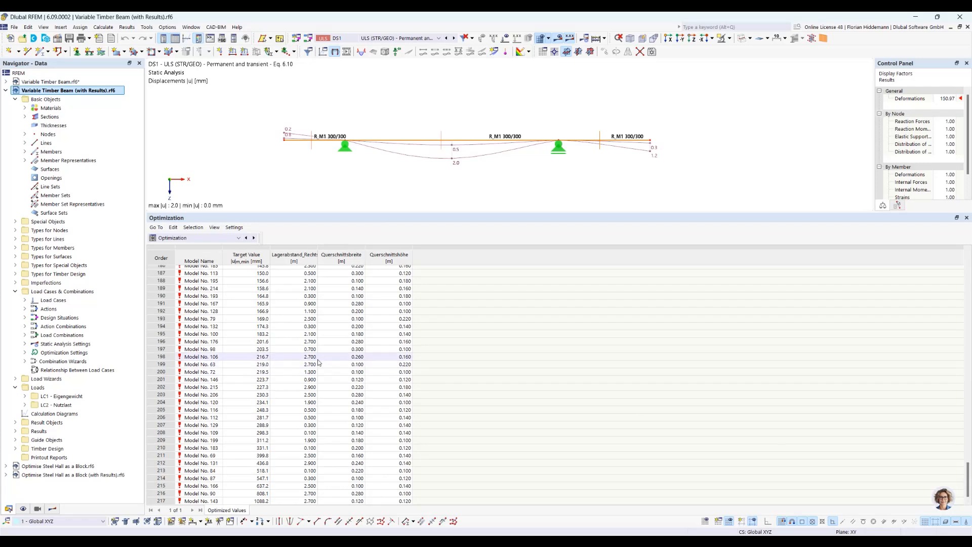
scroll(278, 488, up, 20)
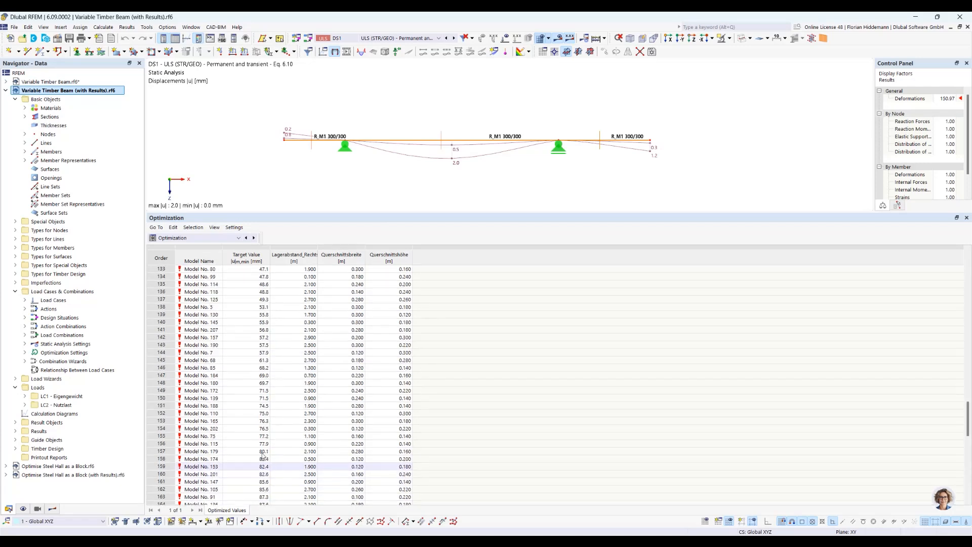
scroll(262, 452, up, 10)
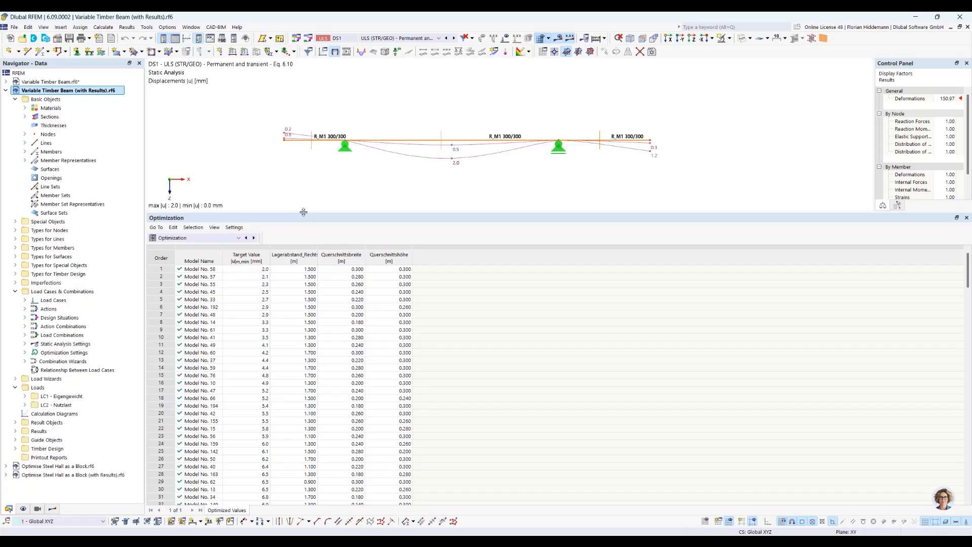
drag(304, 212, 300, 303)
Step: Open this model's optimization settings and examine the sensitivity factors of OS1's three parameters
click(101, 27)
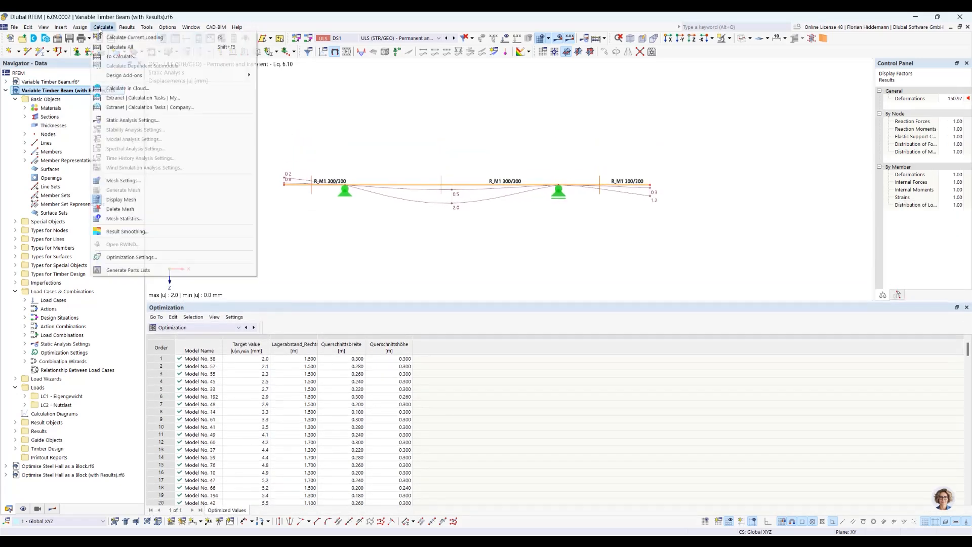
click(130, 257)
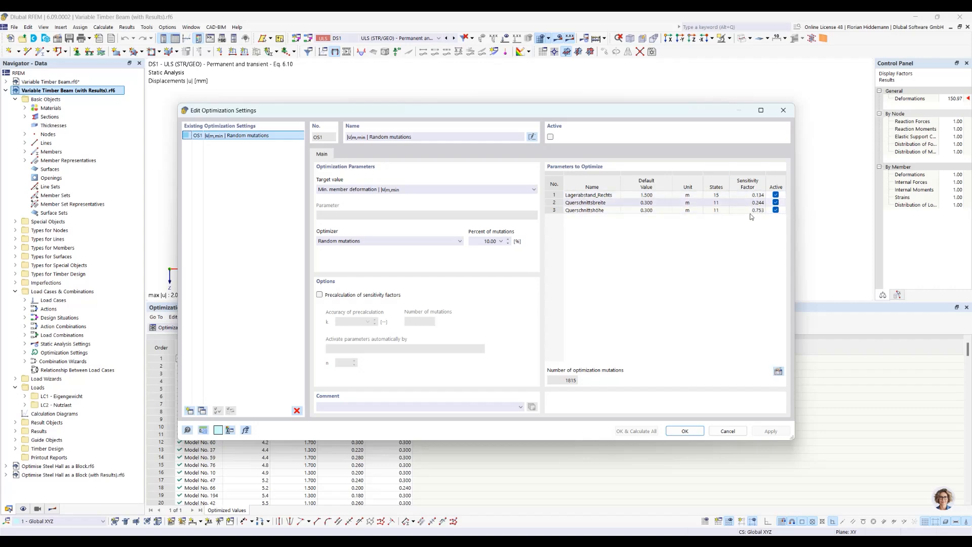
drag(503, 109, 606, 70)
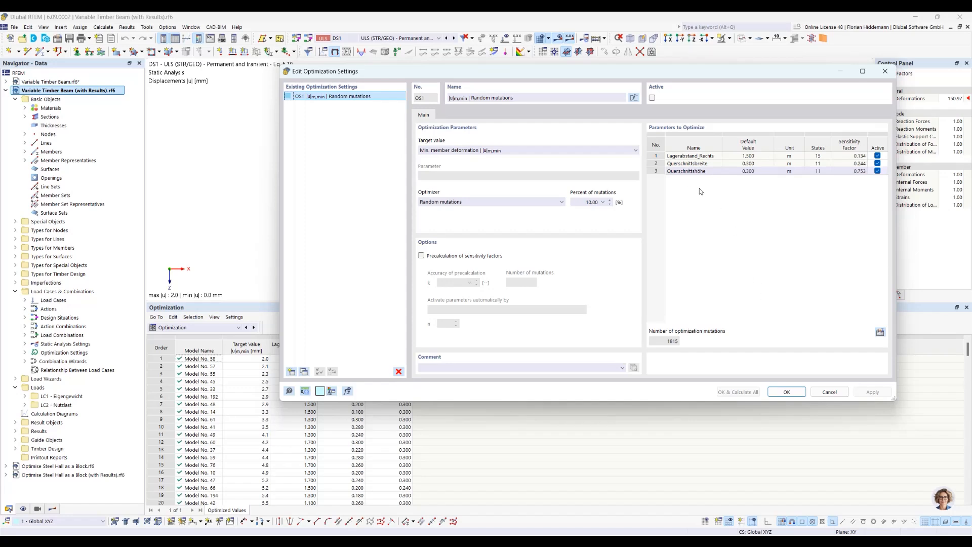
drag(520, 72, 532, 171)
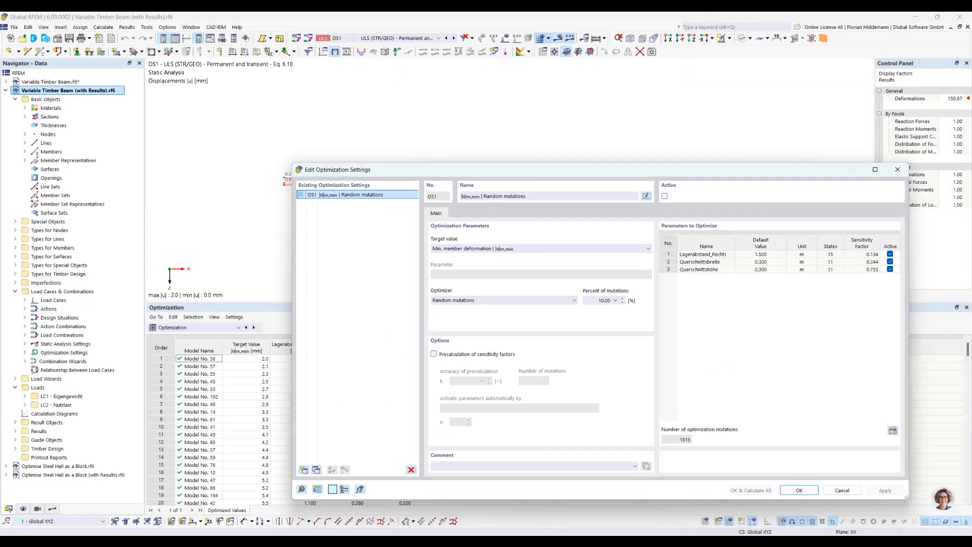
mouse_move(268, 542)
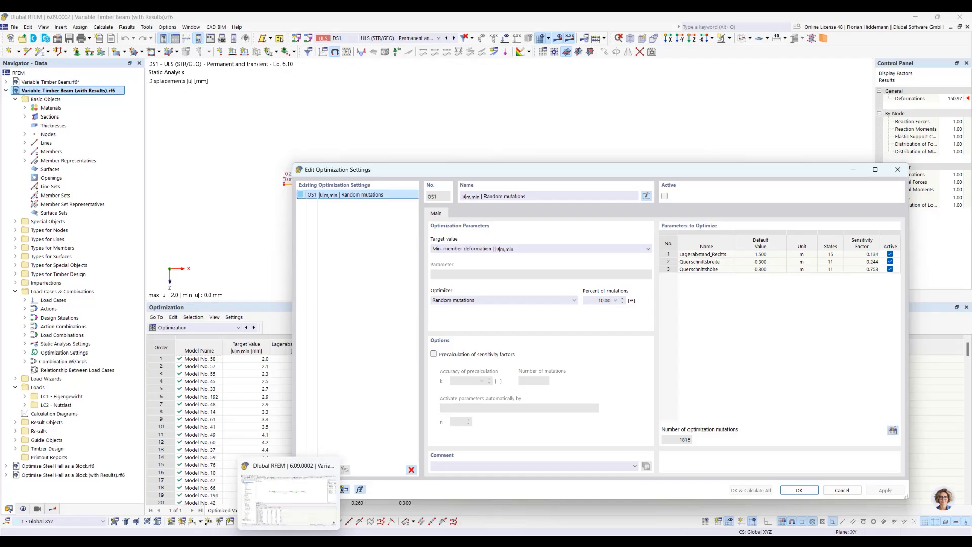
click(269, 501)
key(Left)
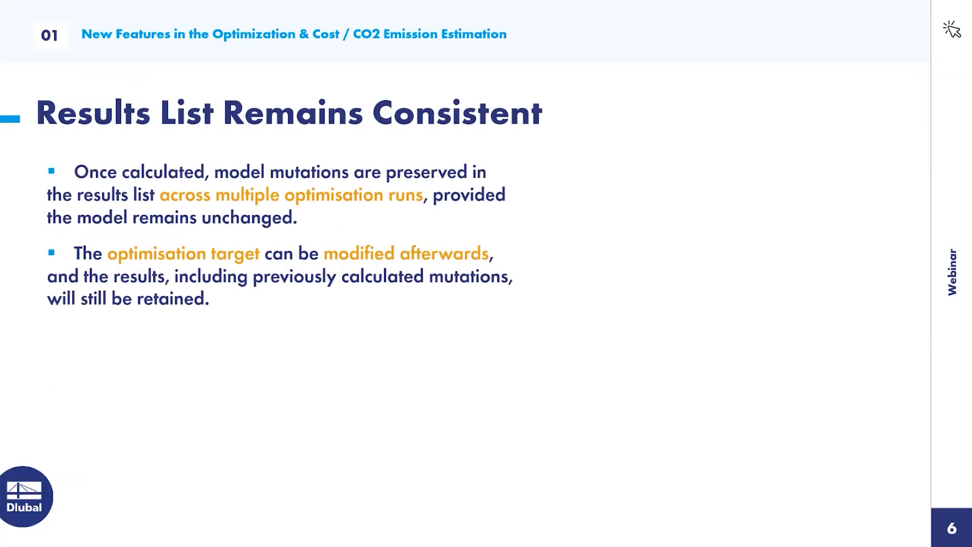
key(Right)
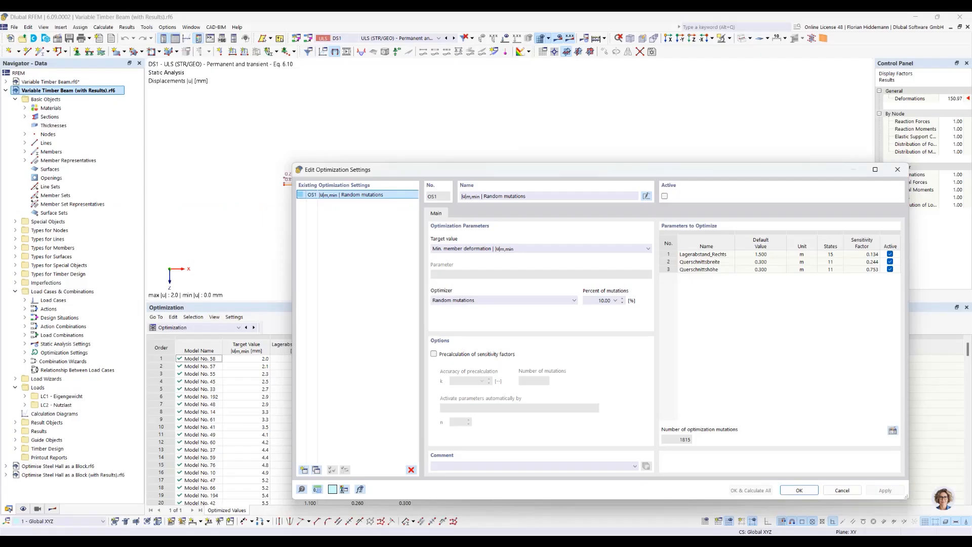
Step: Review the target values available for OS1, keeping Min. member deformation
click(570, 249)
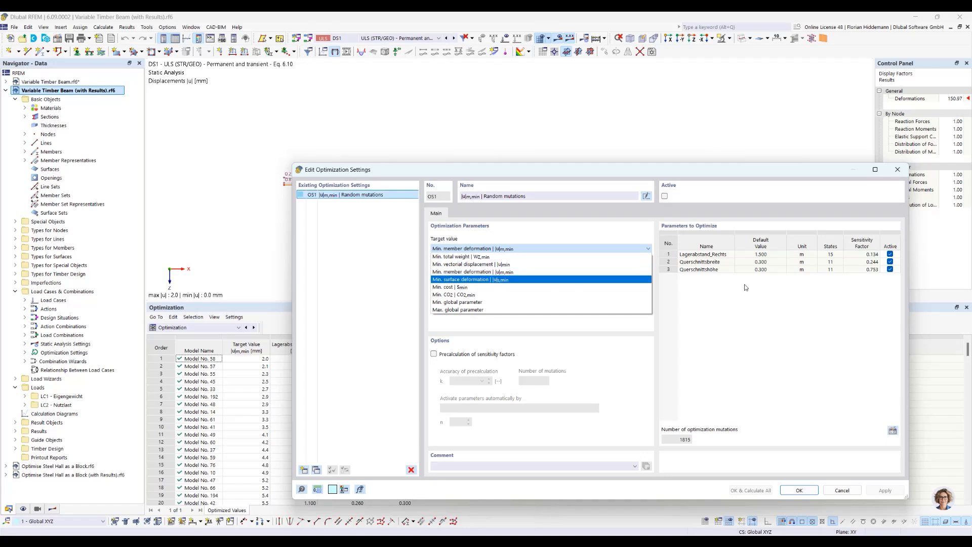
click(547, 275)
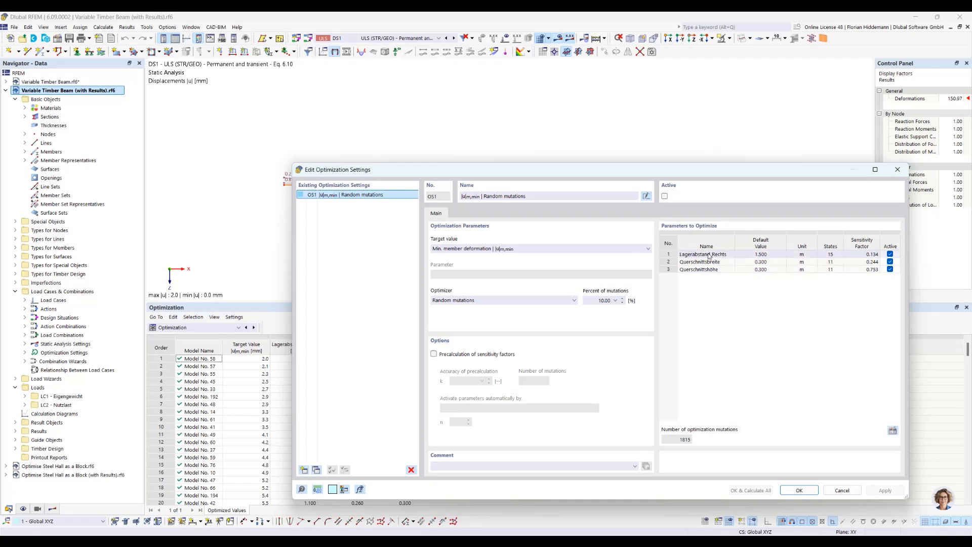
drag(673, 175, 566, 233)
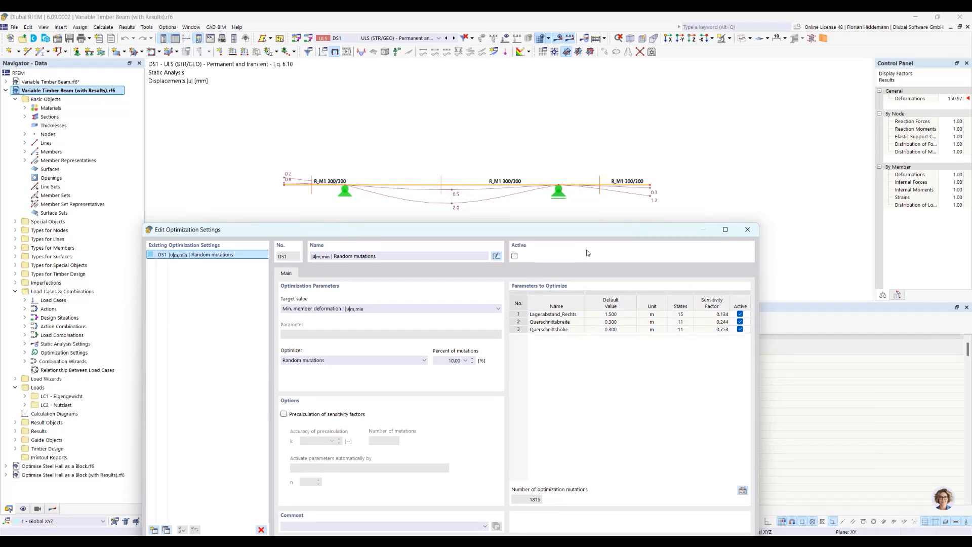
drag(584, 226, 677, 181)
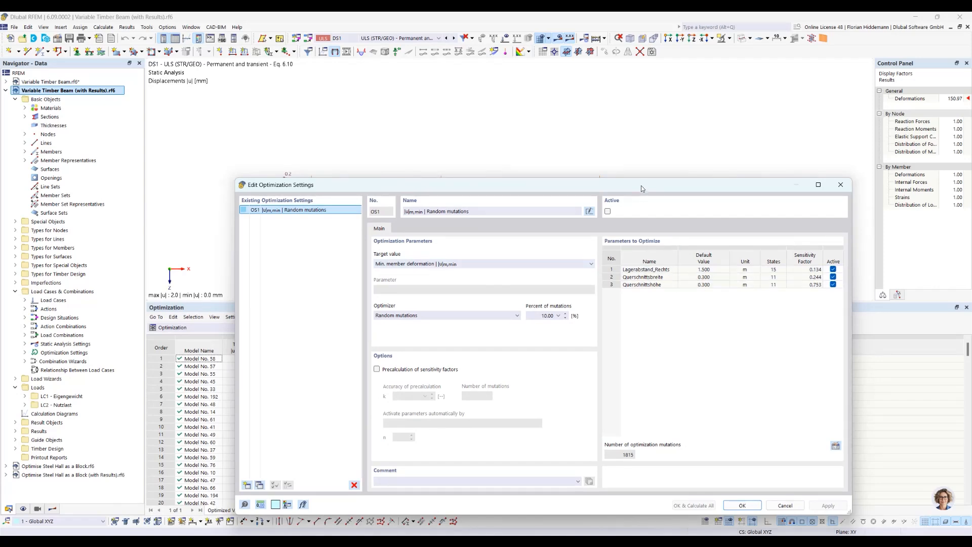
drag(641, 185, 663, 225)
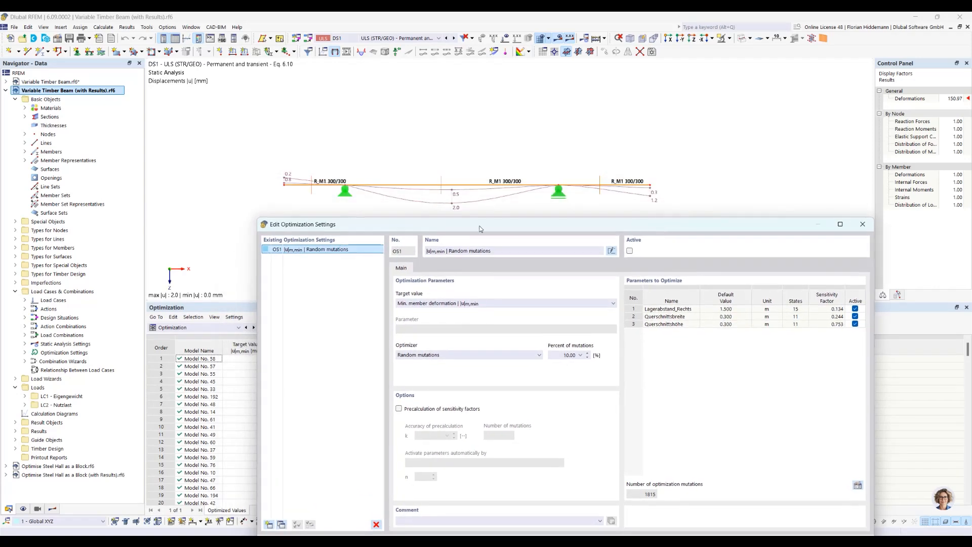
Step: Try Min. total weight as OS1's target value to compare the sensitivity factors, and return it to Min. member deformation
click(485, 303)
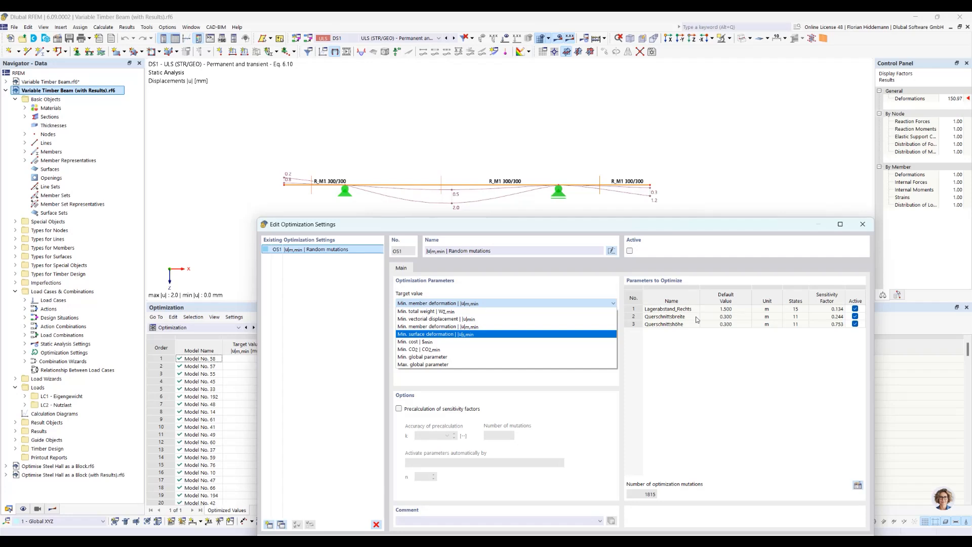
click(428, 311)
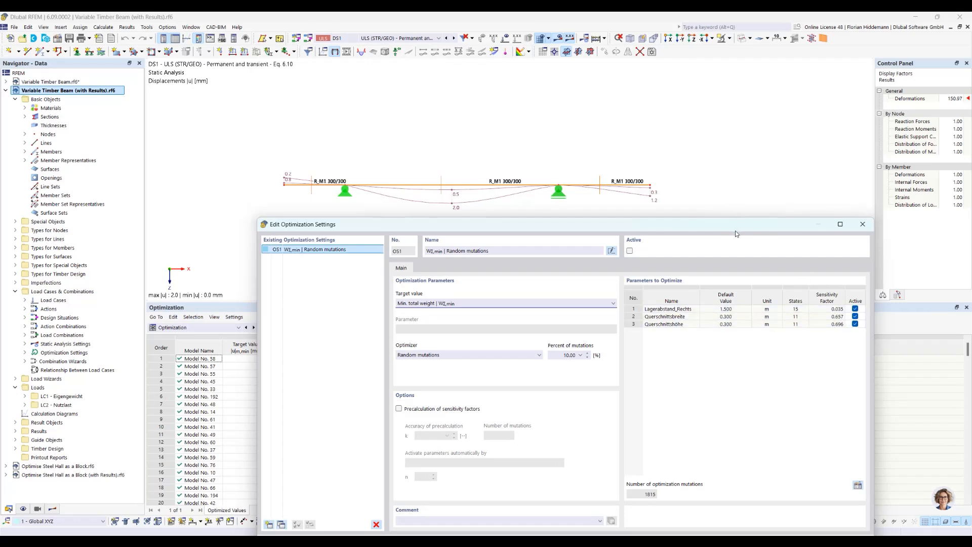
drag(735, 228, 790, 68)
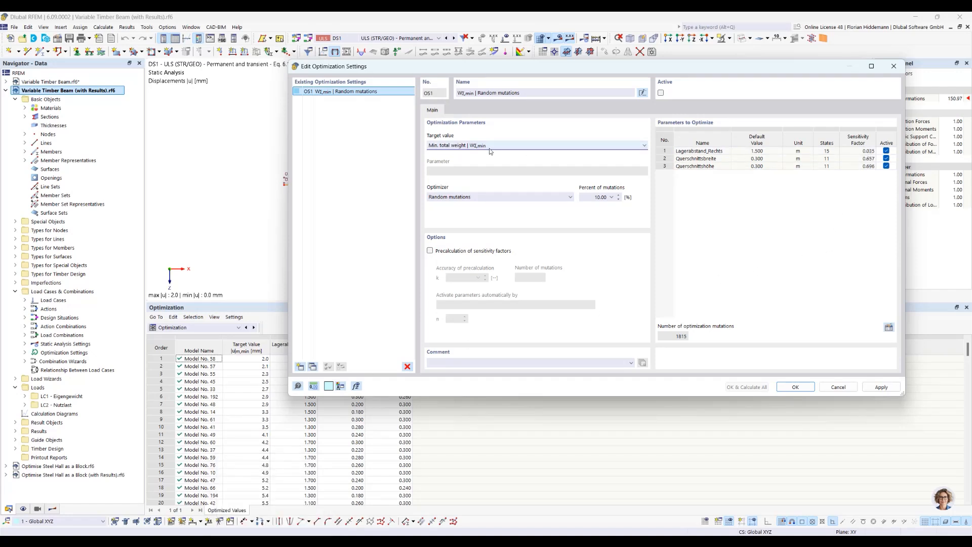
click(452, 147)
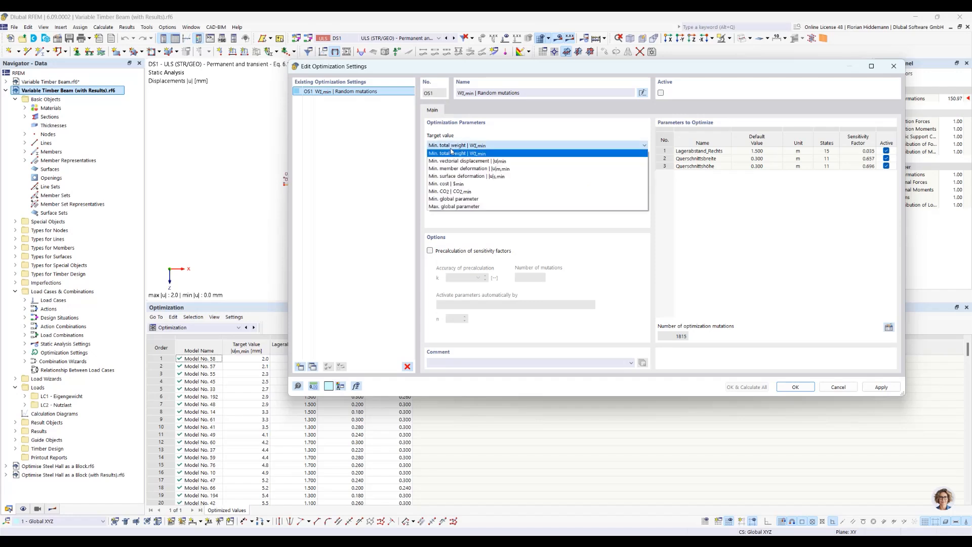
click(461, 168)
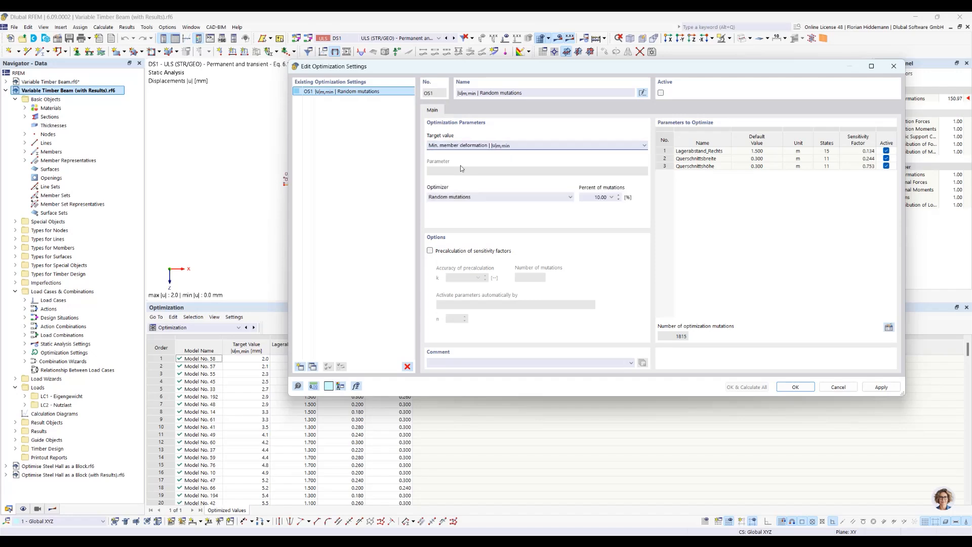
Step: Set OS1's target value to Min. total weight and exclude the Lagerabstand_Rechts parameter from the optimization
click(470, 146)
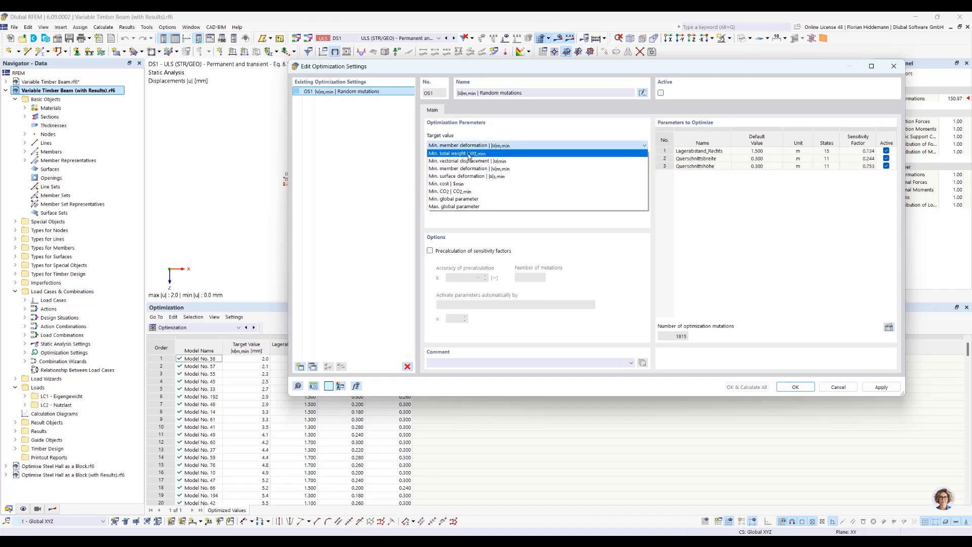
click(484, 153)
click(887, 151)
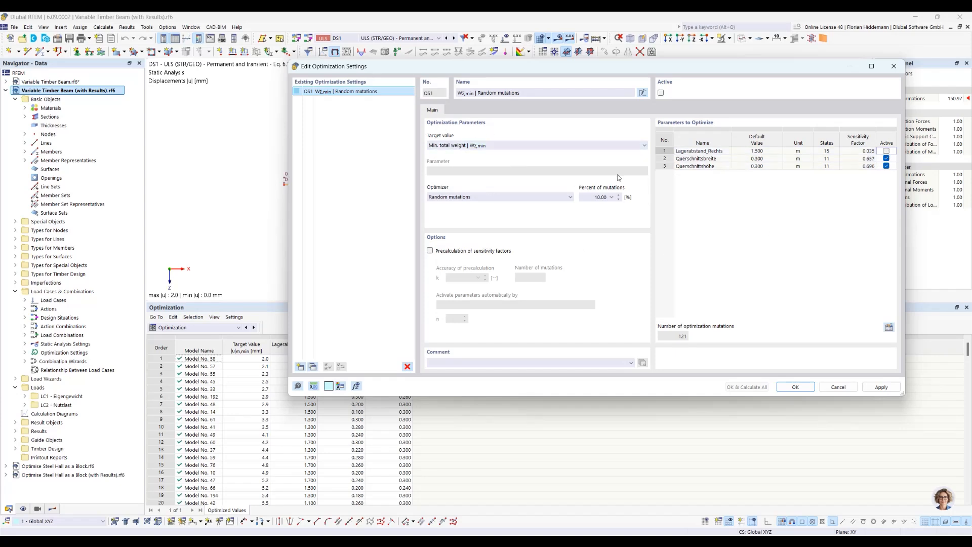
drag(438, 66, 595, 335)
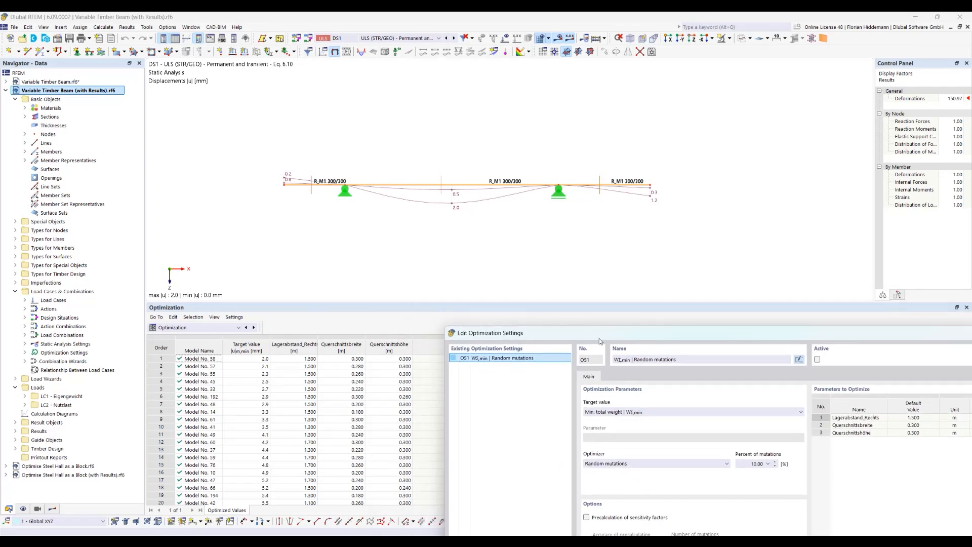
drag(600, 338, 627, 147)
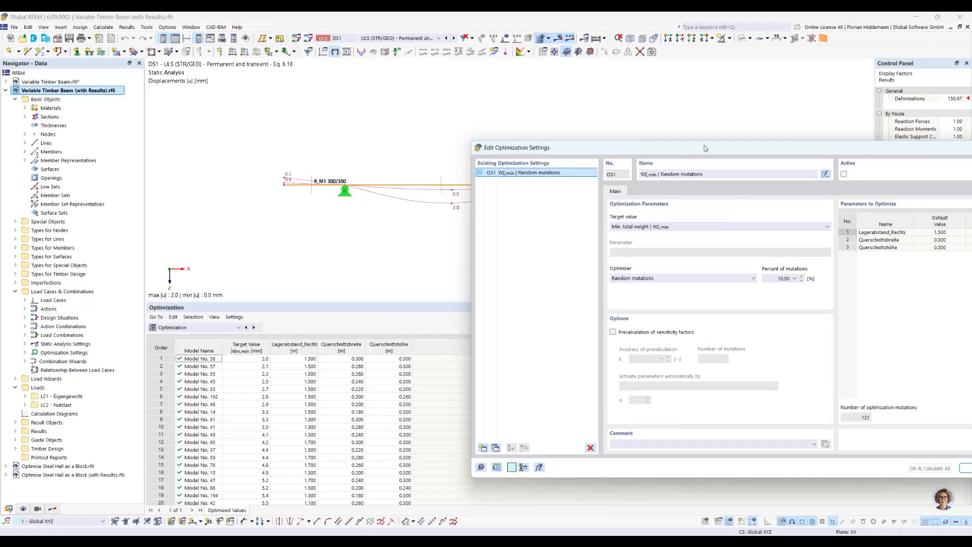
drag(708, 147, 552, 108)
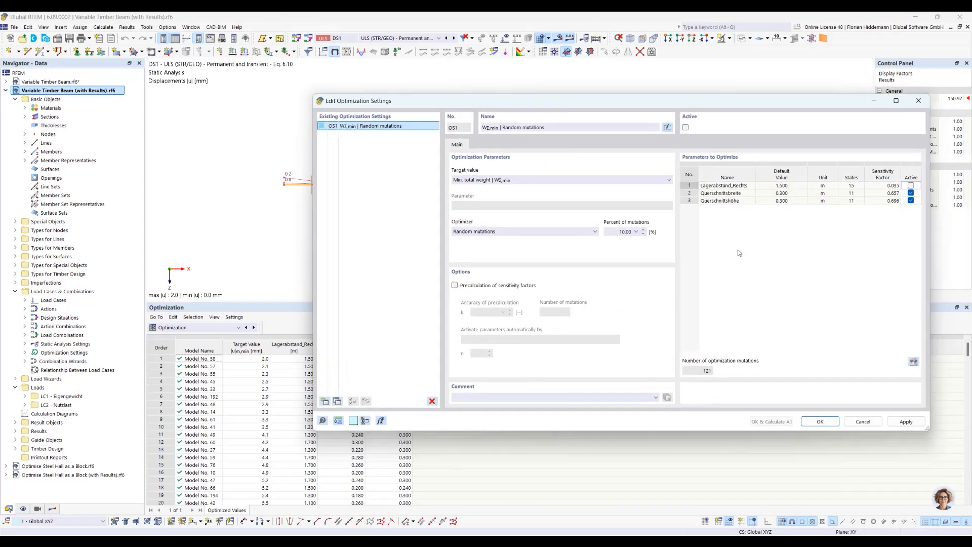
Step: Make OS1 active with Particle swarm as the optimizer, and calculate all
click(685, 129)
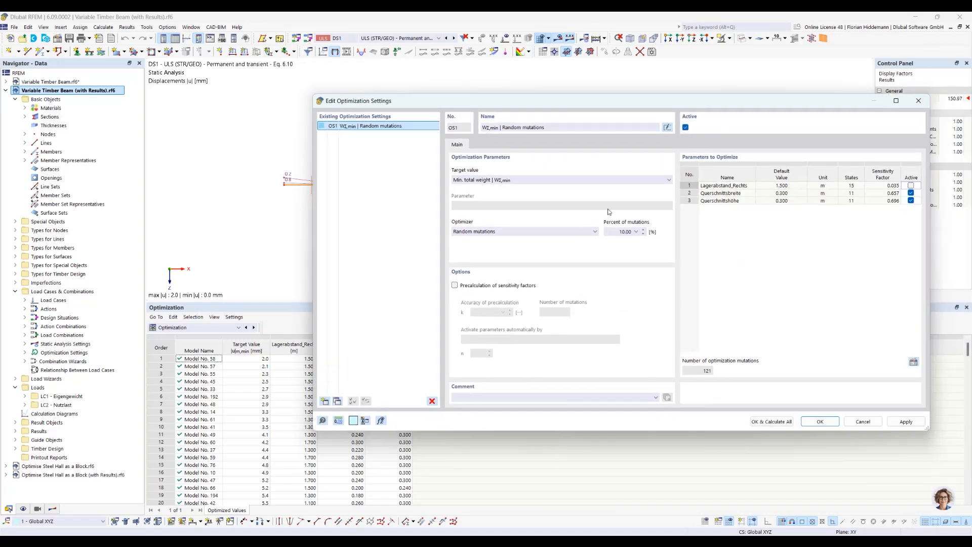
click(584, 232)
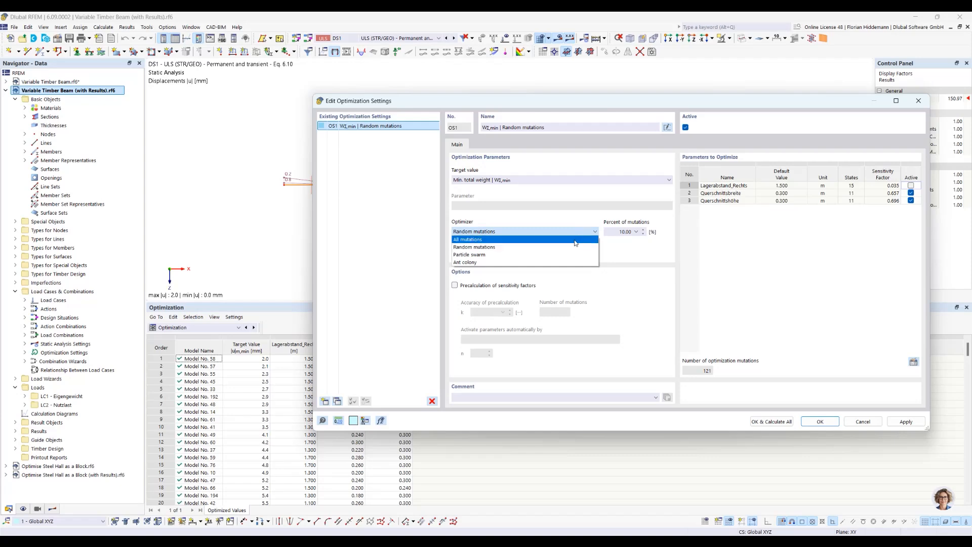
click(560, 256)
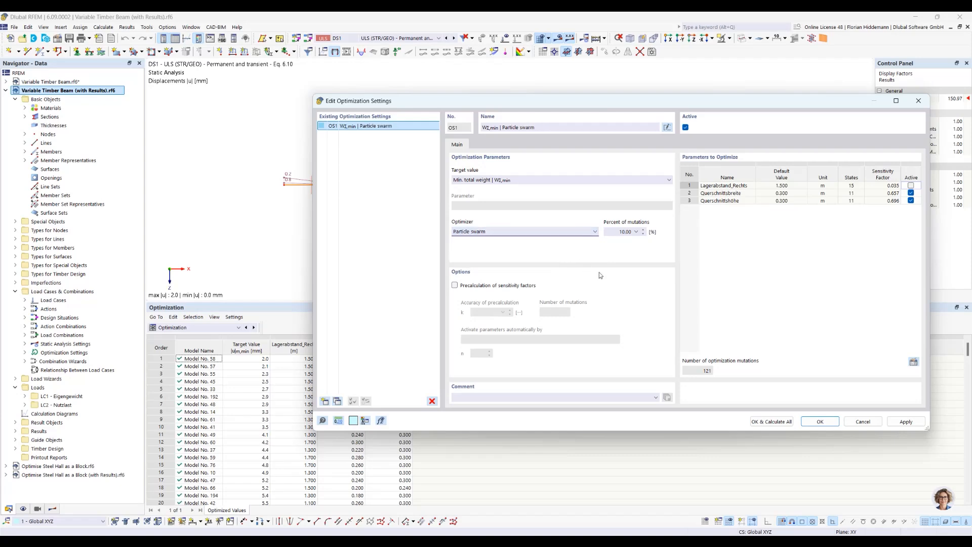
click(772, 422)
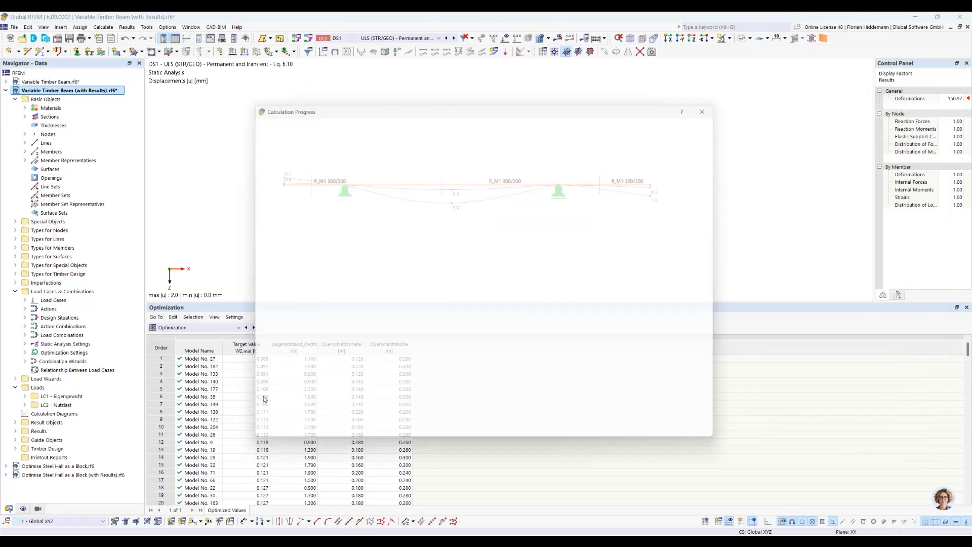
drag(315, 101, 388, 147)
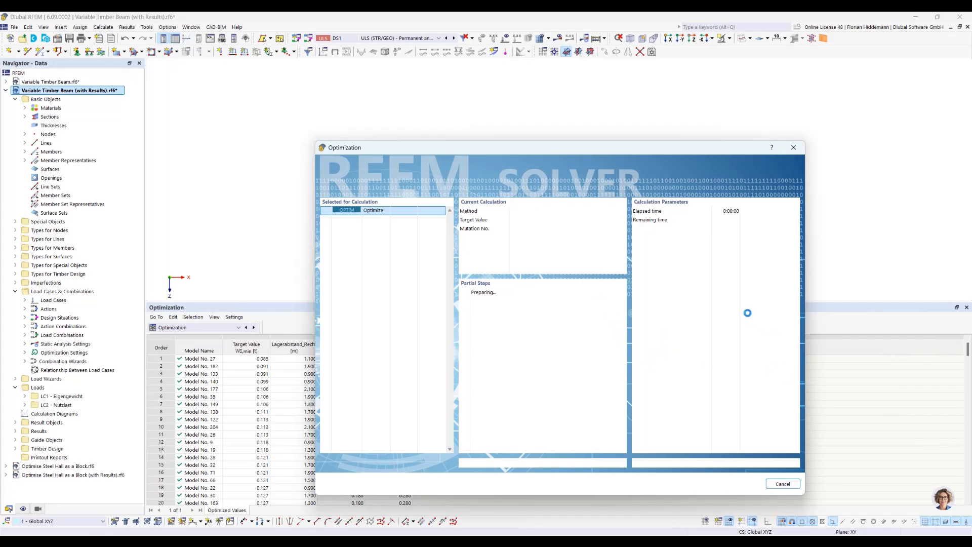
Step: Move the solver progress window aside to watch the optimization results table during the calculation
drag(799, 383, 715, 353)
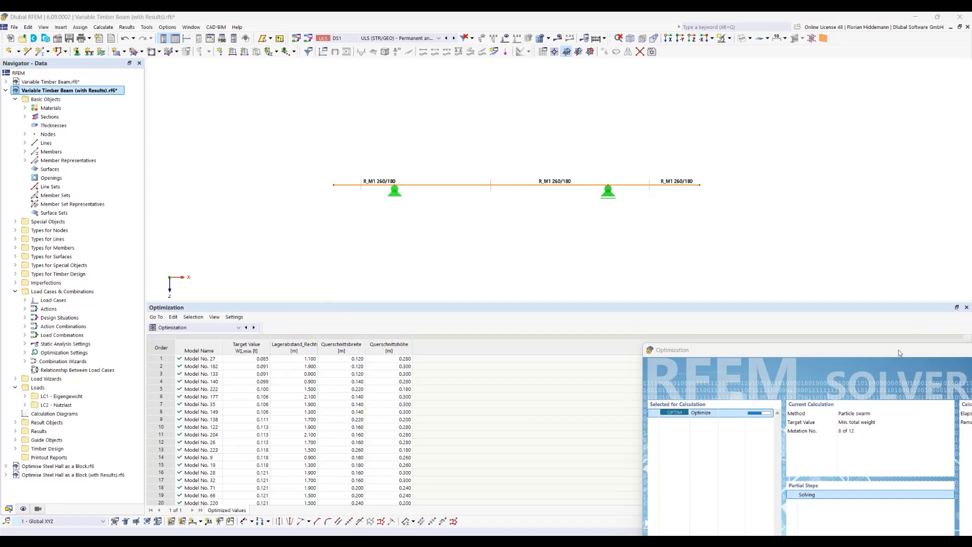
drag(899, 353, 766, 318)
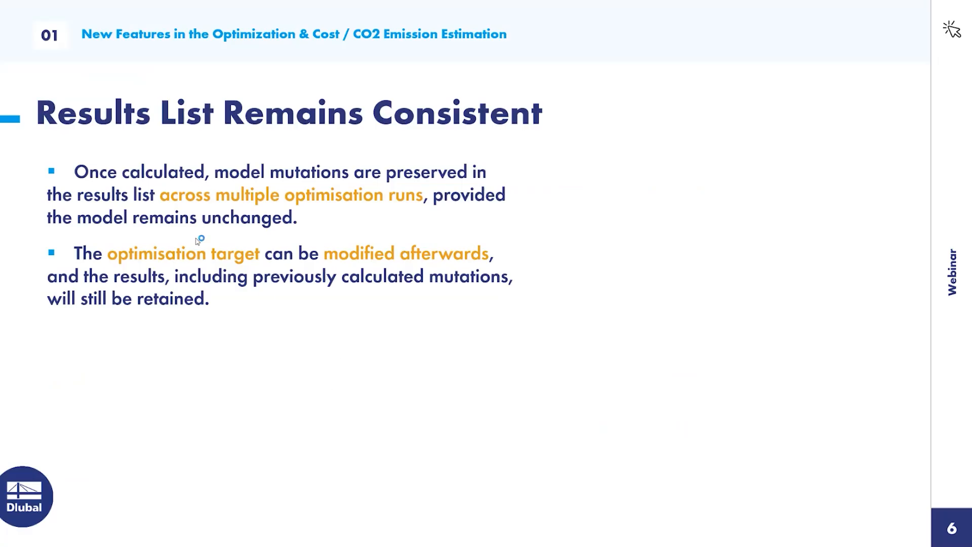
click(223, 287)
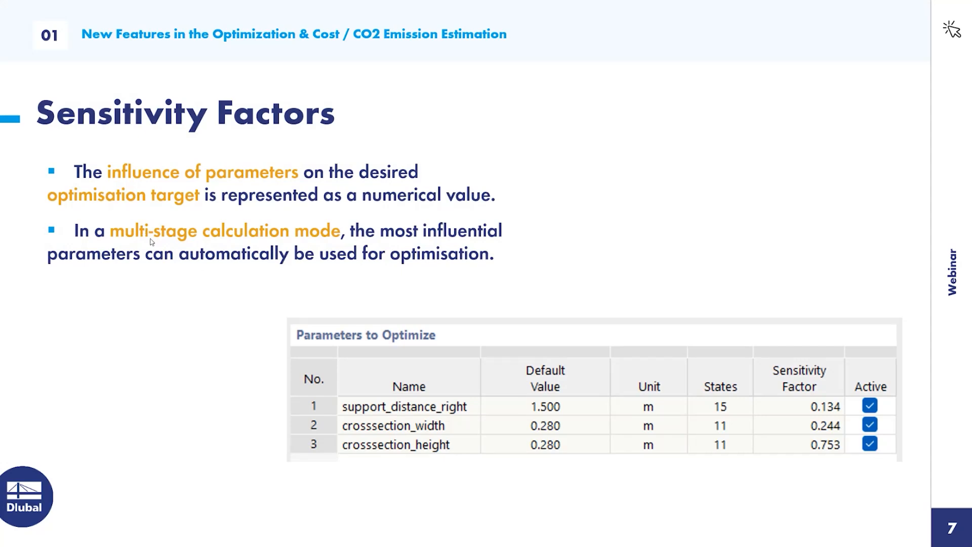
click(267, 330)
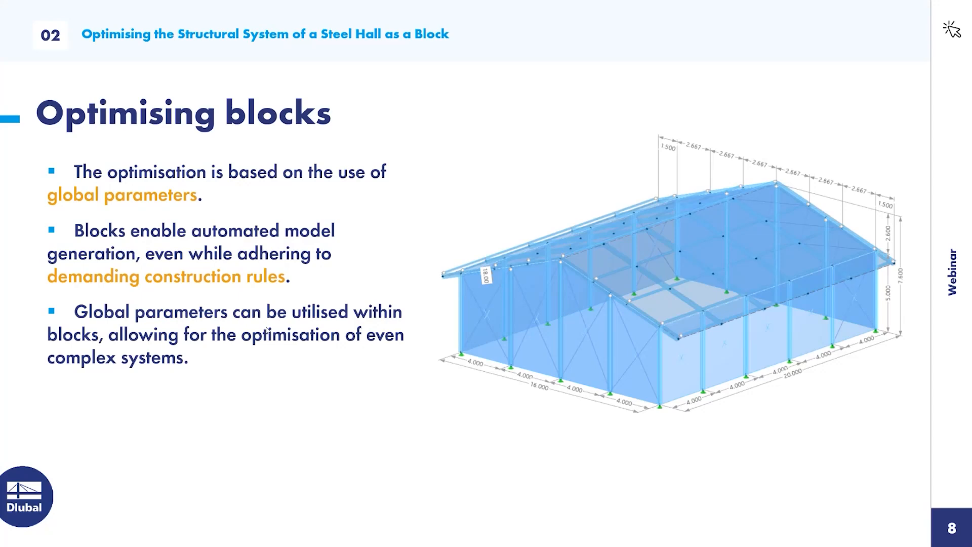
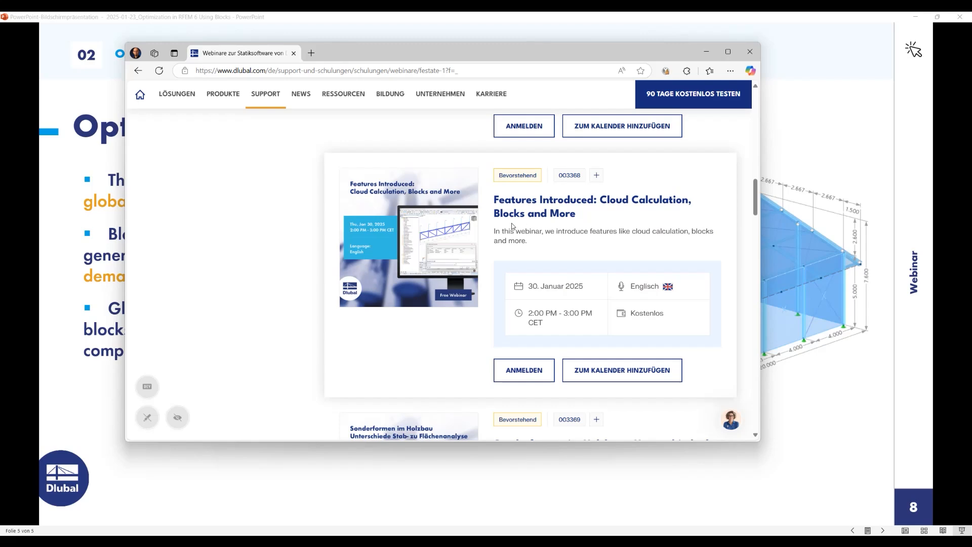
click(484, 487)
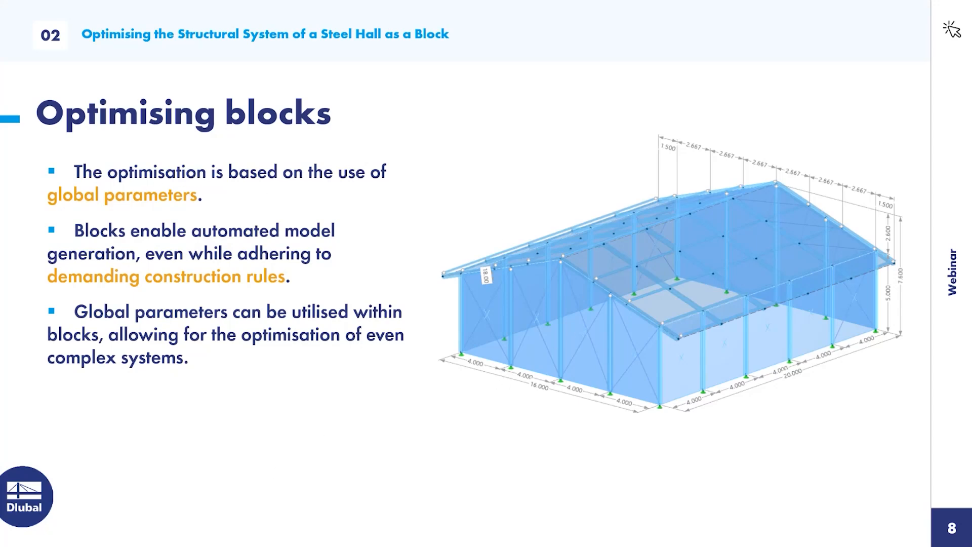
Step: Switch to RFEM, collapse the timber beam model's data and activate the model Optimise Steel Hall as a Block.rf6
mouse_move(272, 546)
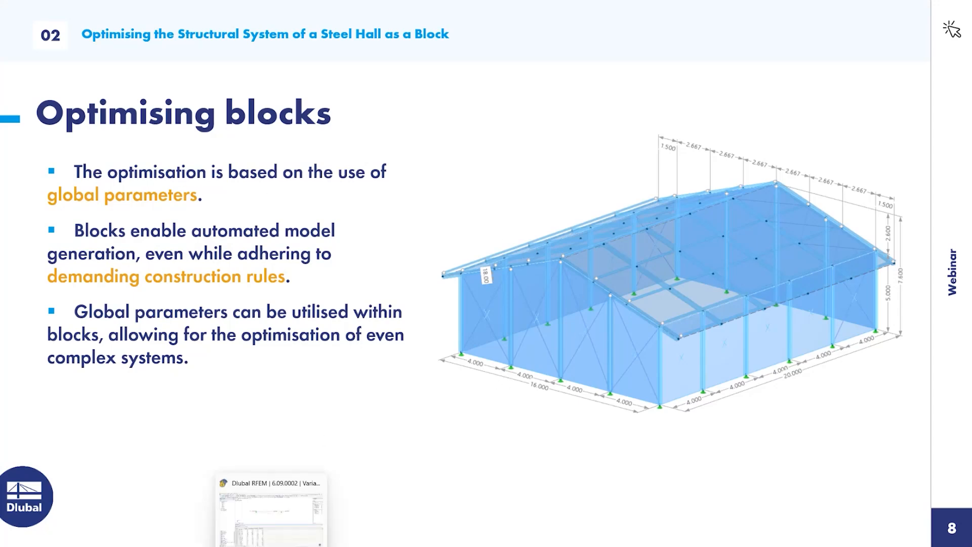
click(272, 509)
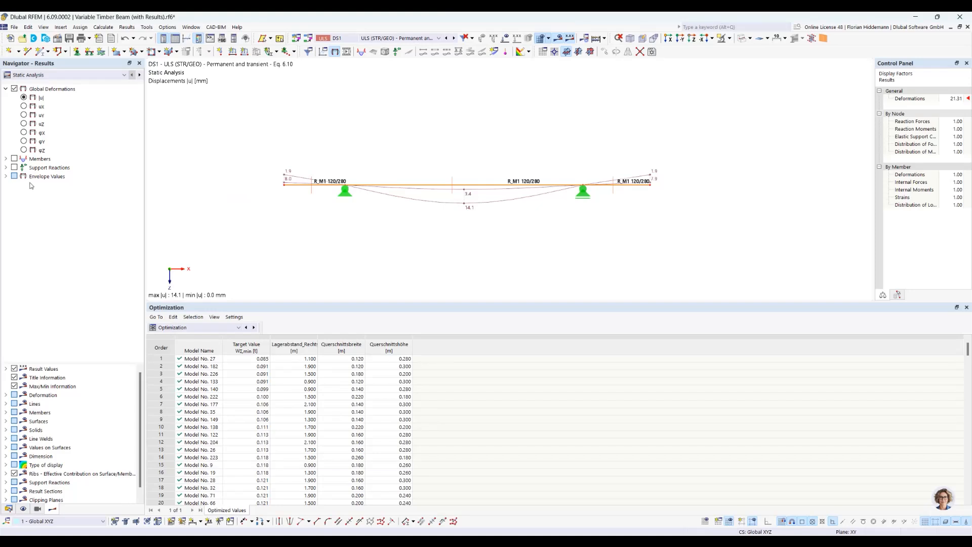
click(8, 509)
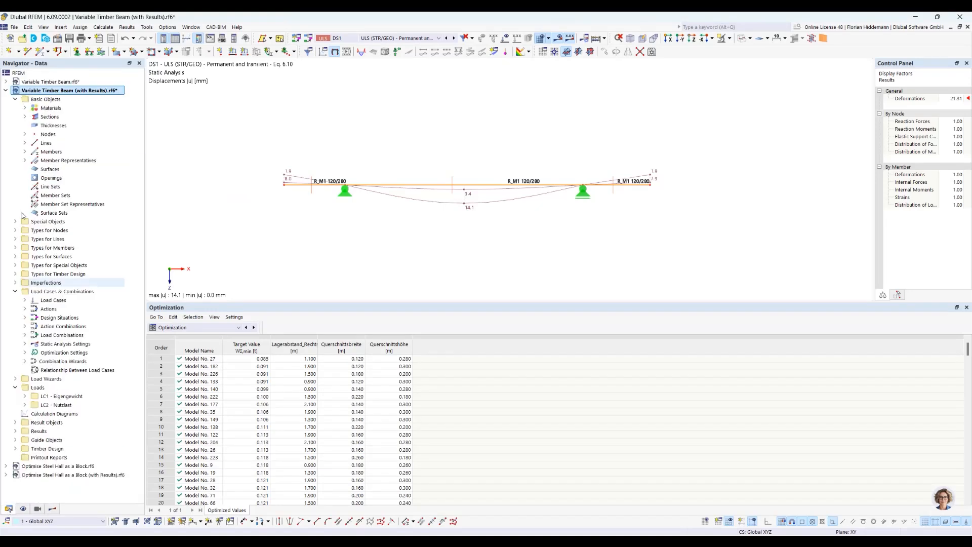
click(5, 91)
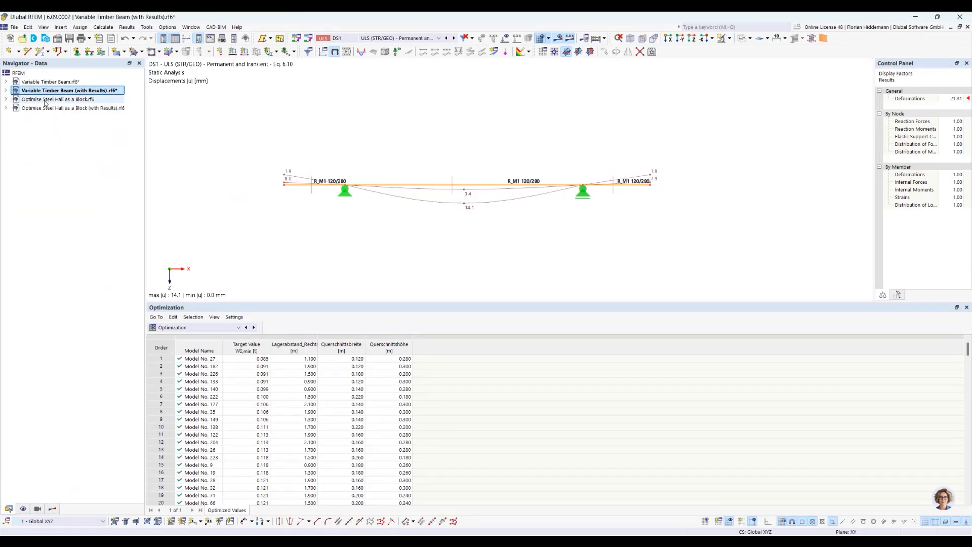
click(45, 100)
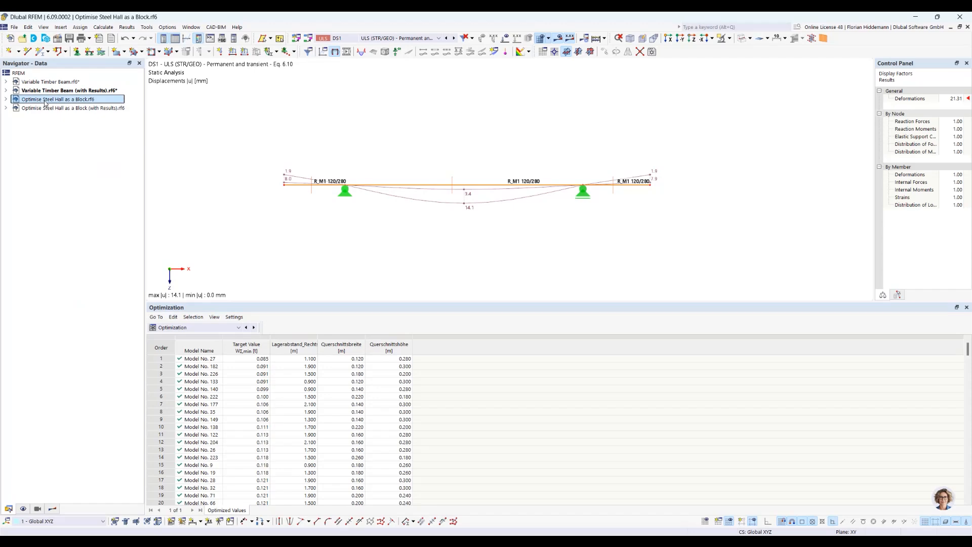
right_click(44, 103)
click(320, 260)
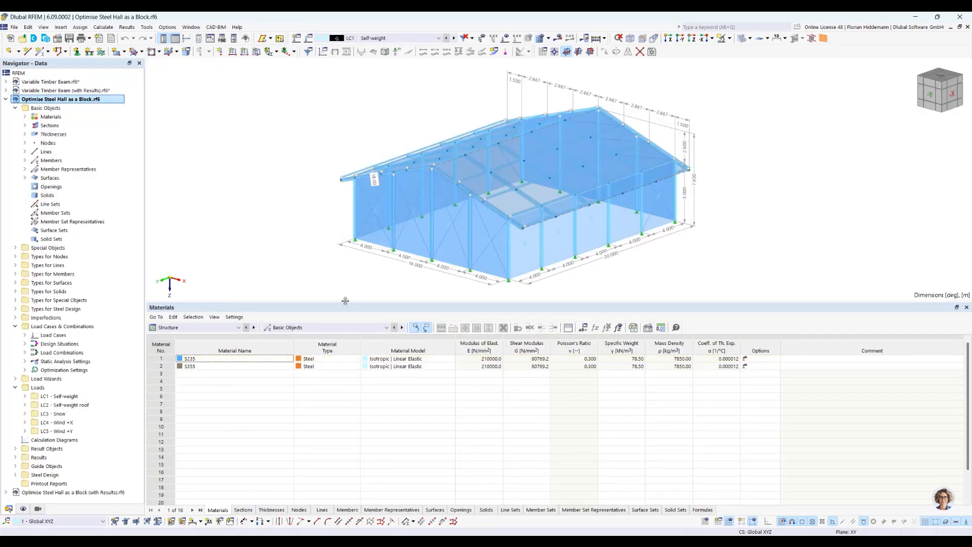
Step: Enlarge the model view and examine the steel hall's frames, bracing and dimensions from different angles
drag(346, 301, 345, 426)
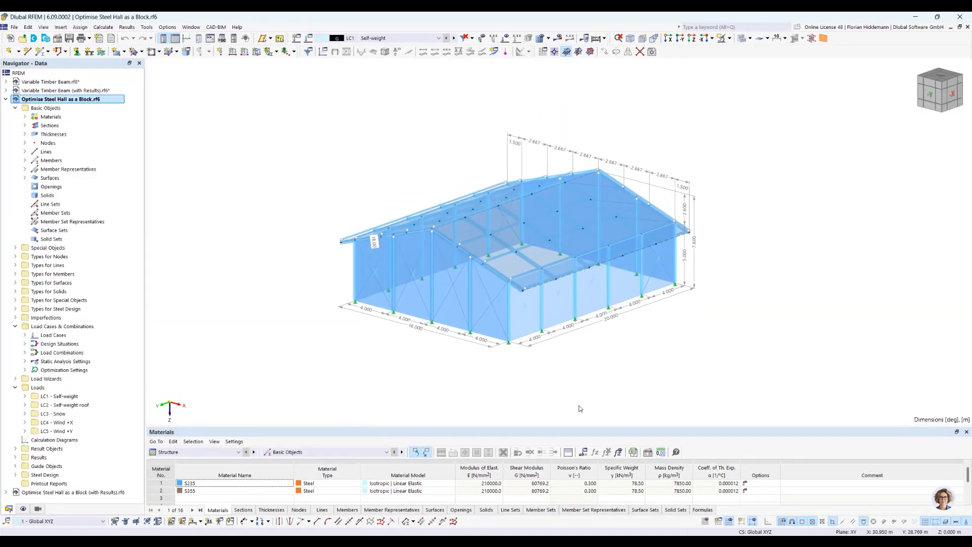
scroll(579, 405, up, 2)
scroll(627, 384, down, 1)
scroll(770, 282, up, 1)
middle_drag(801, 252, 848, 312)
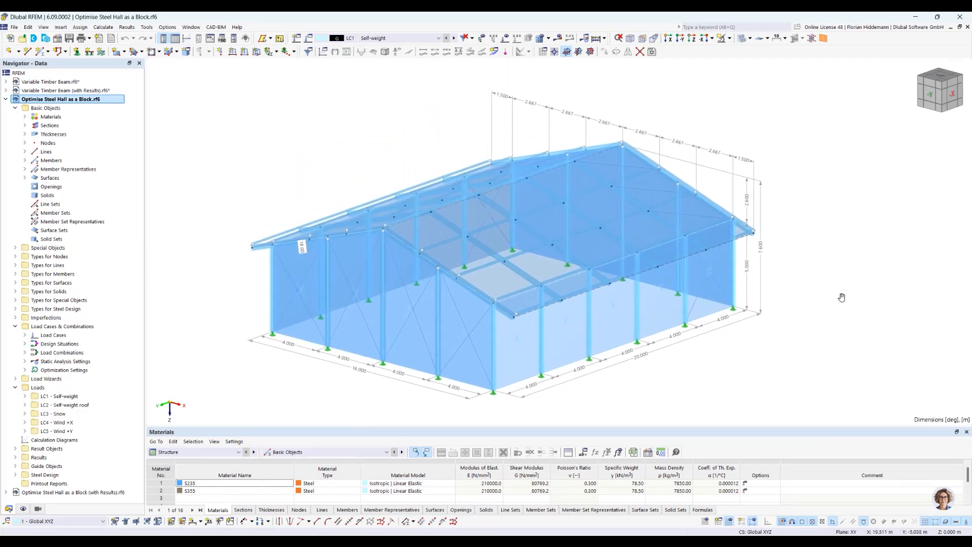
click(518, 398)
ctrl+middle_drag(820, 265, 799, 259)
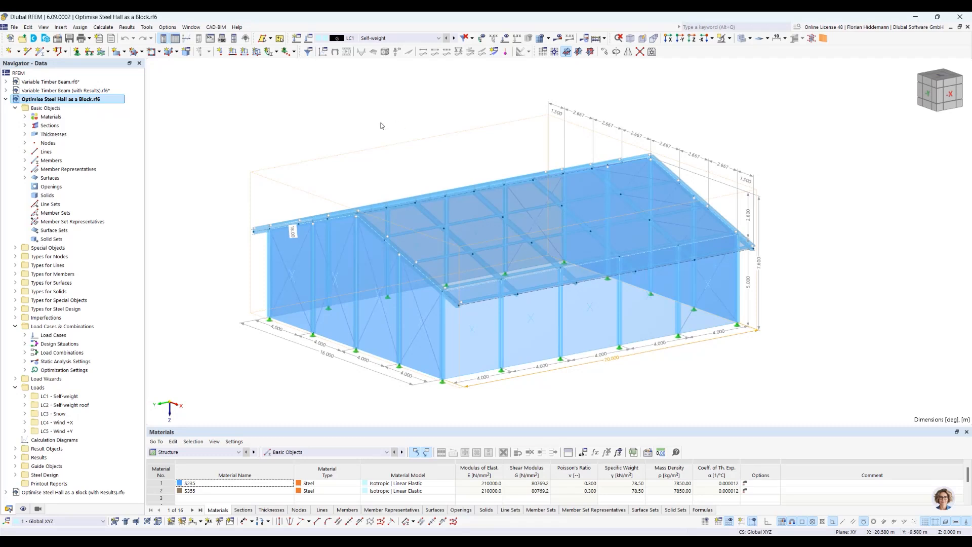
Step: Open the steel hall block HLG001 for editing in a maximized window
right_click(297, 168)
click(331, 189)
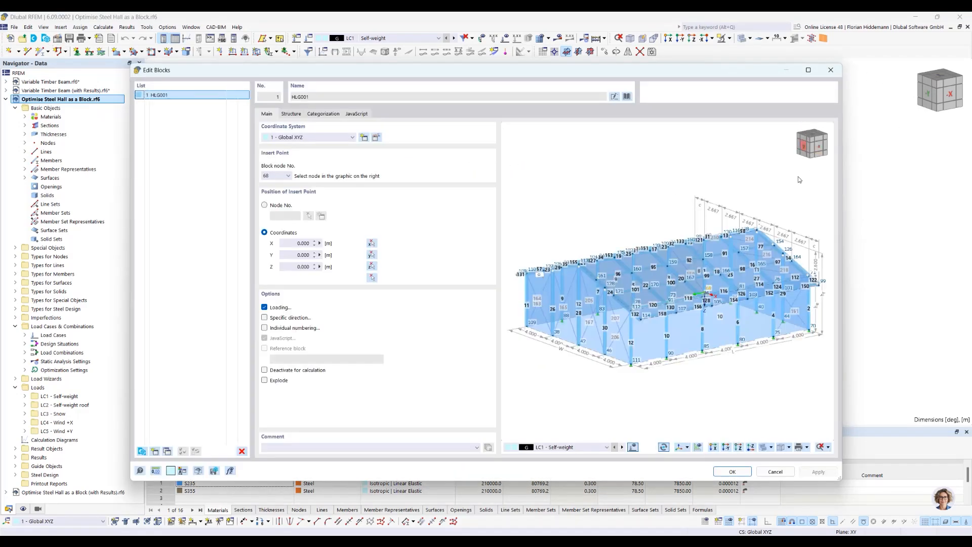
click(810, 73)
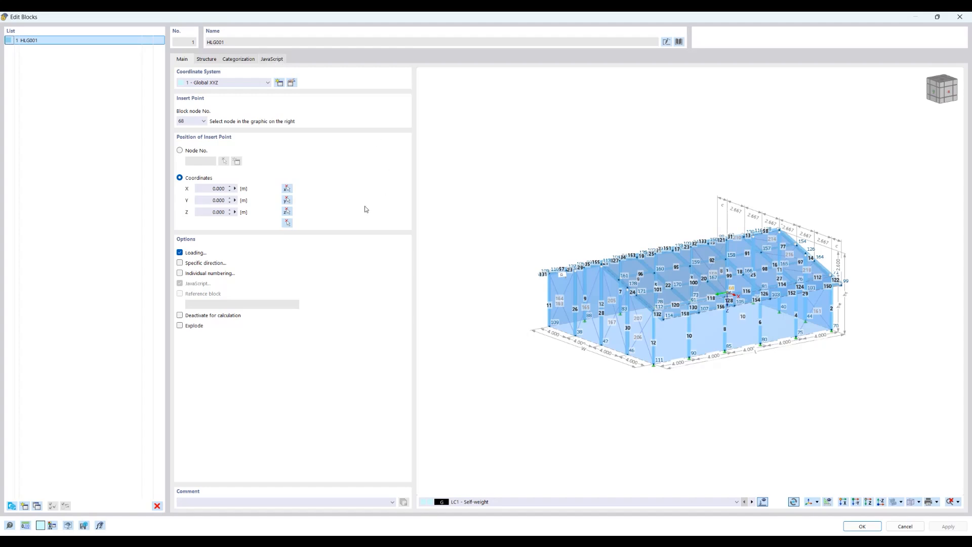
Step: Examine the block's JavaScript code, from the input parameters through members and supports to the surface loads
click(263, 62)
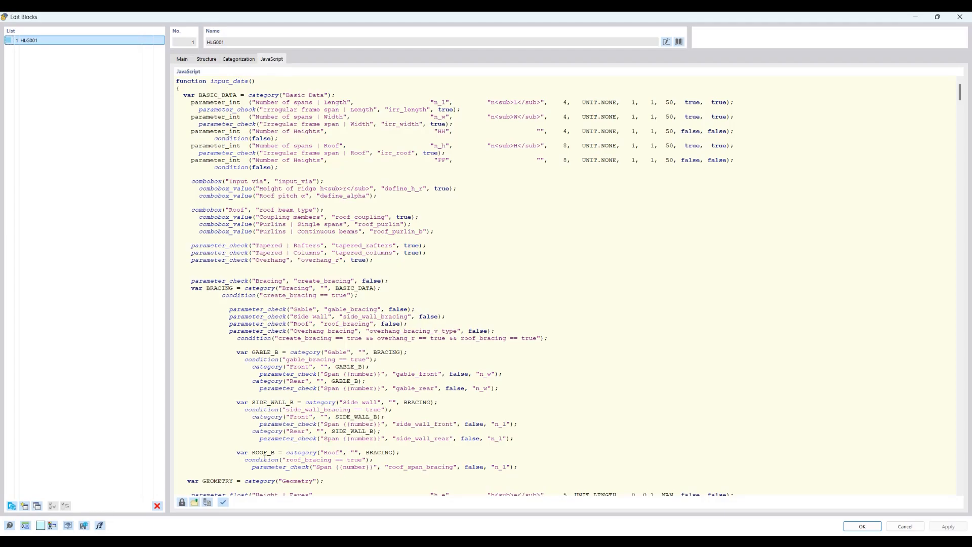
scroll(427, 164, down, 20)
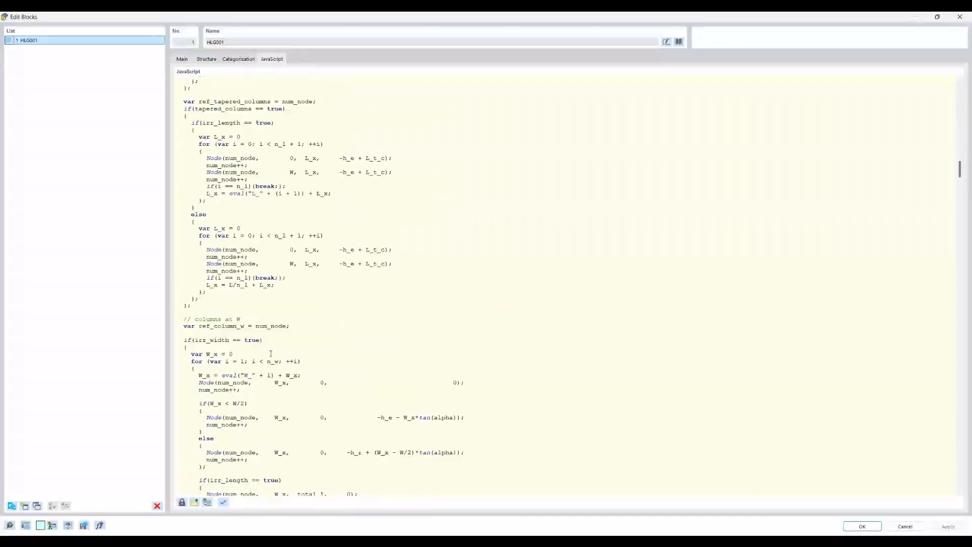
scroll(311, 359, down, 20)
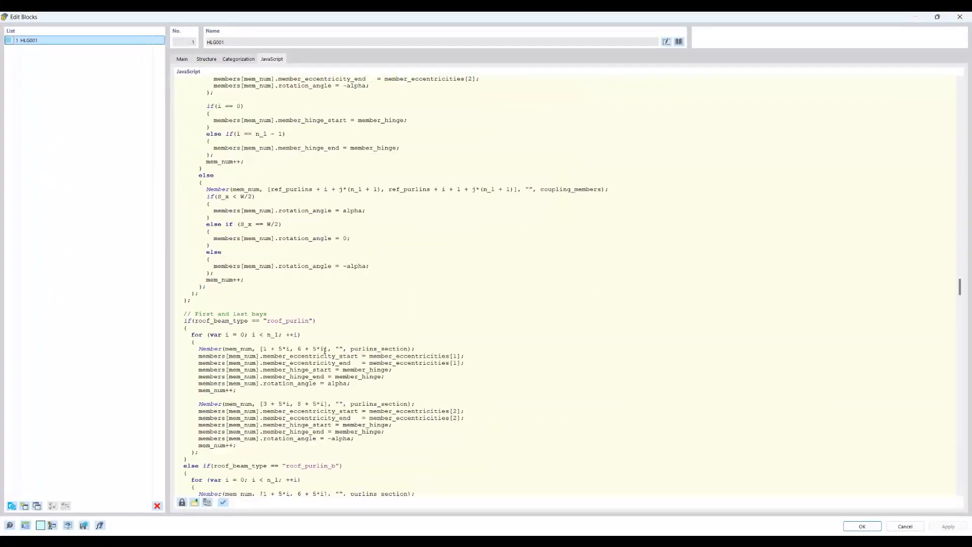
scroll(325, 351, down, 20)
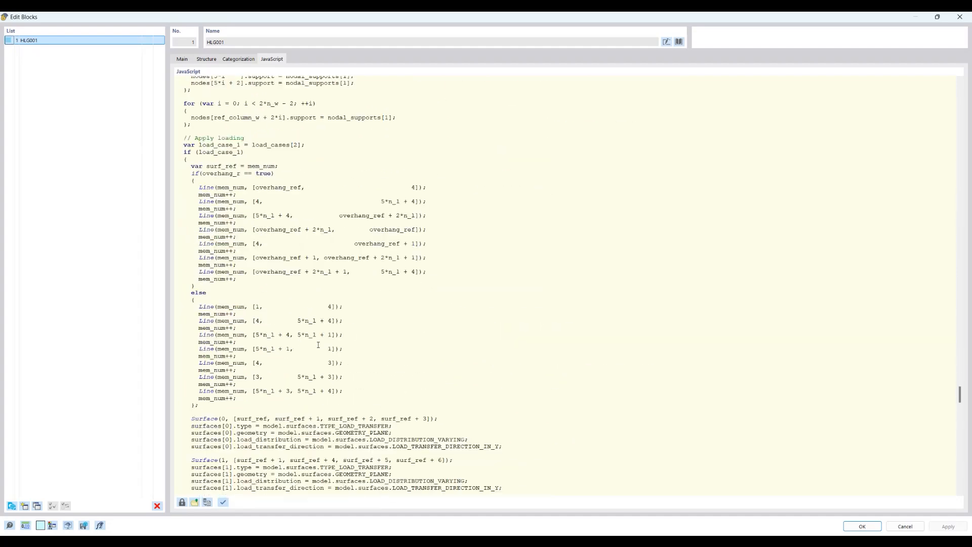
scroll(317, 344, down, 3)
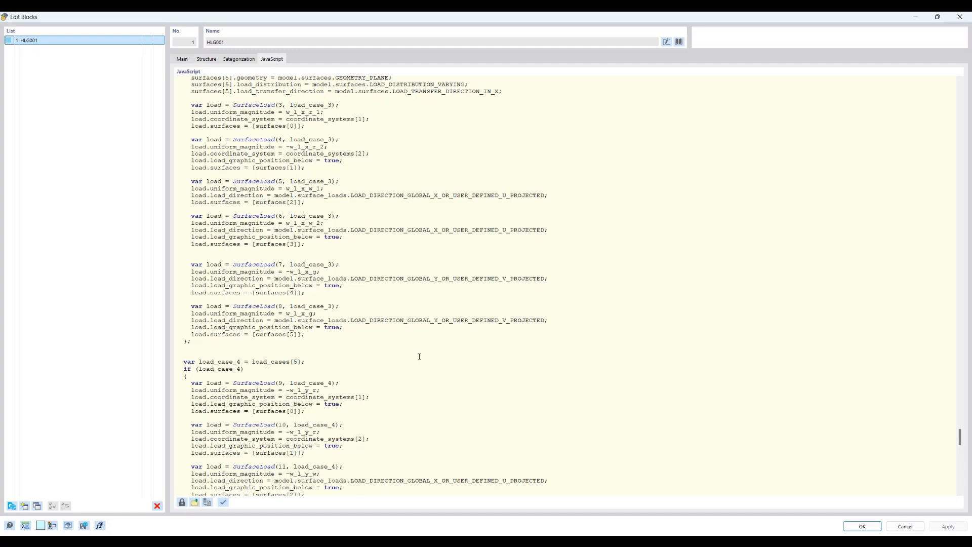
scroll(384, 203, up, 15)
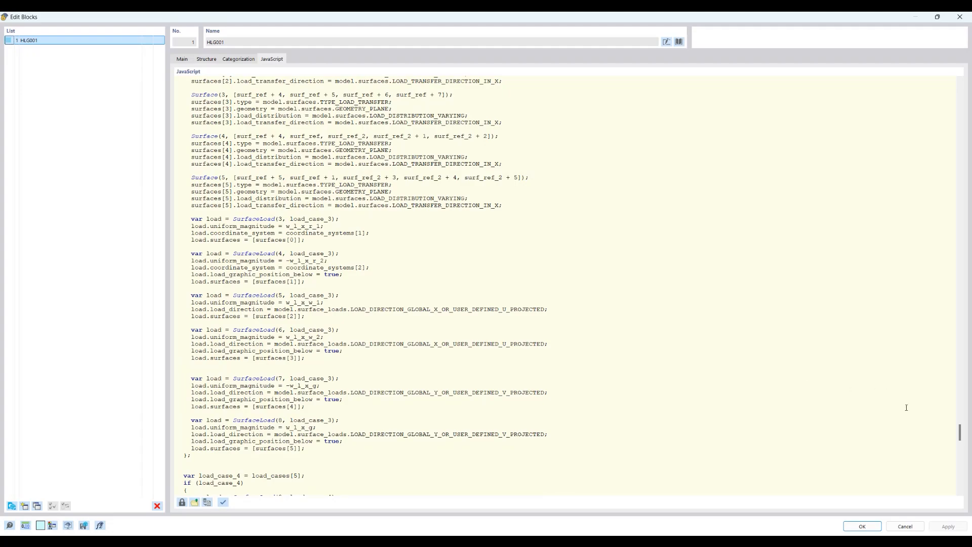
drag(957, 426, 959, 91)
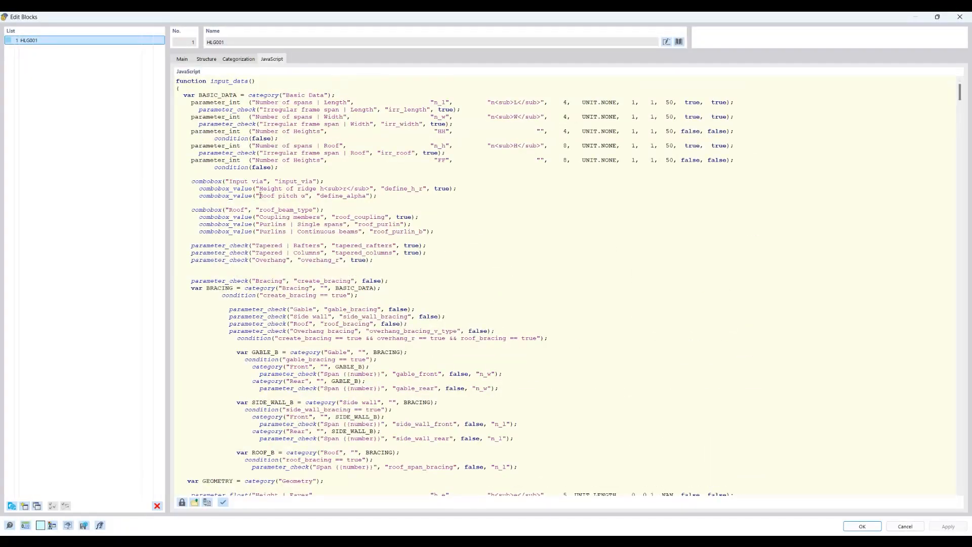
scroll(260, 195, down, 13)
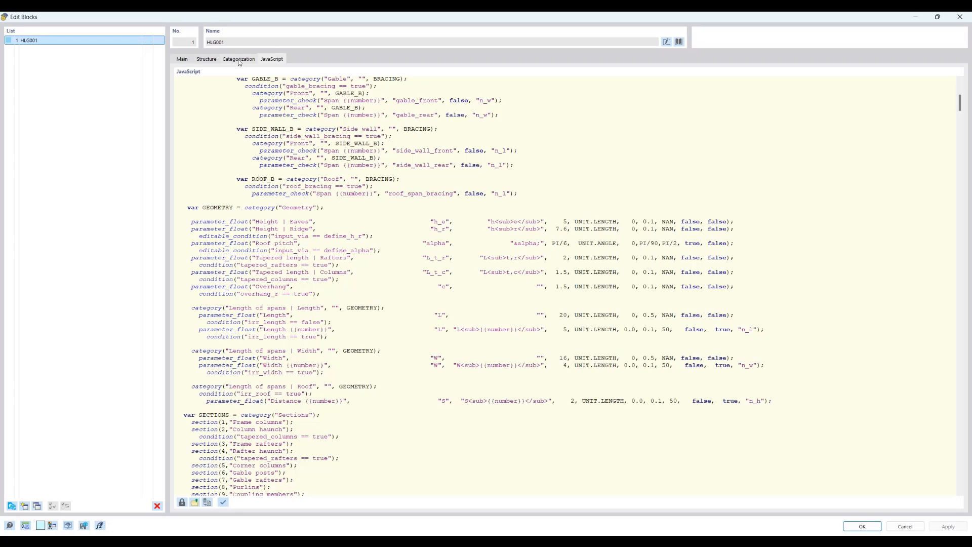
scroll(371, 263, up, 7)
scroll(370, 263, up, 5)
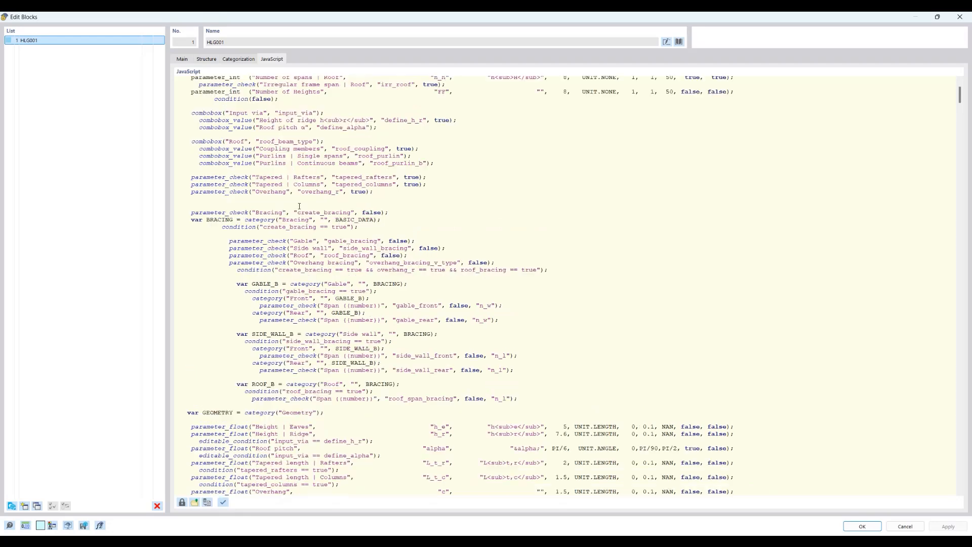
Step: Compare the script's parameter definitions with the block's structure parameters and its model preview
click(181, 59)
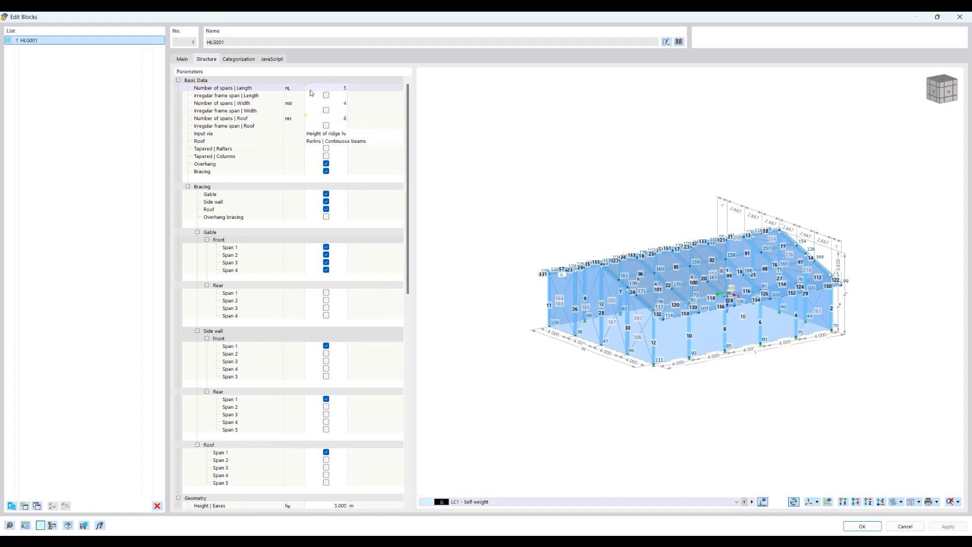
click(281, 60)
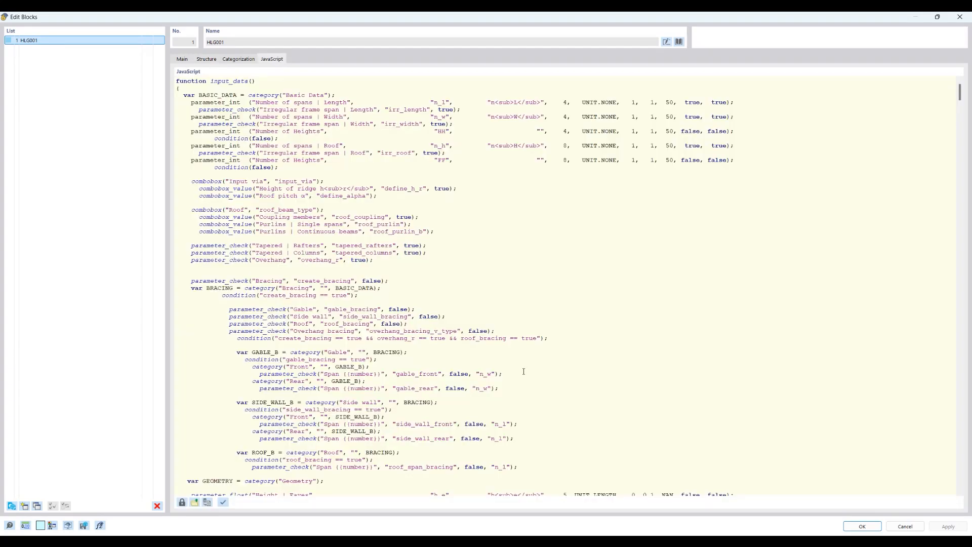
click(209, 59)
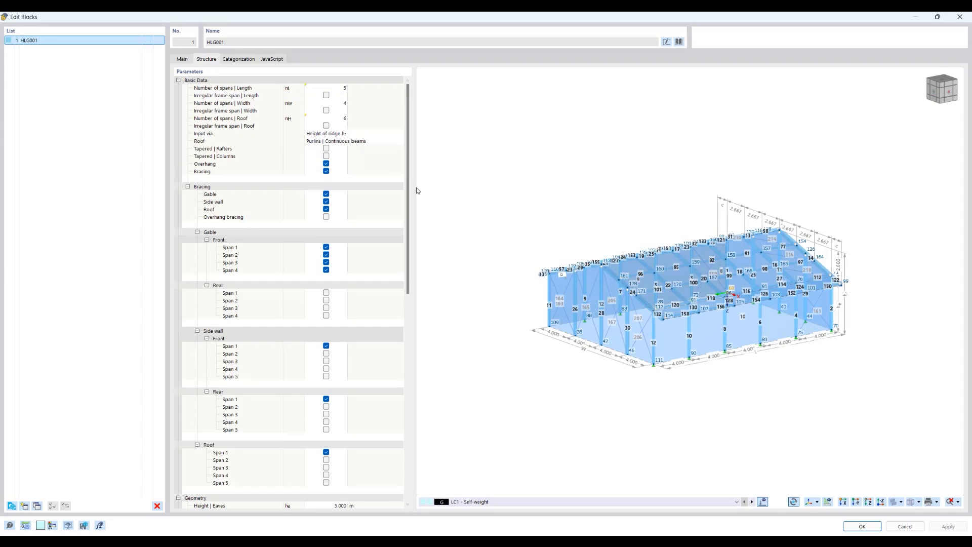
scroll(651, 285, up, 2)
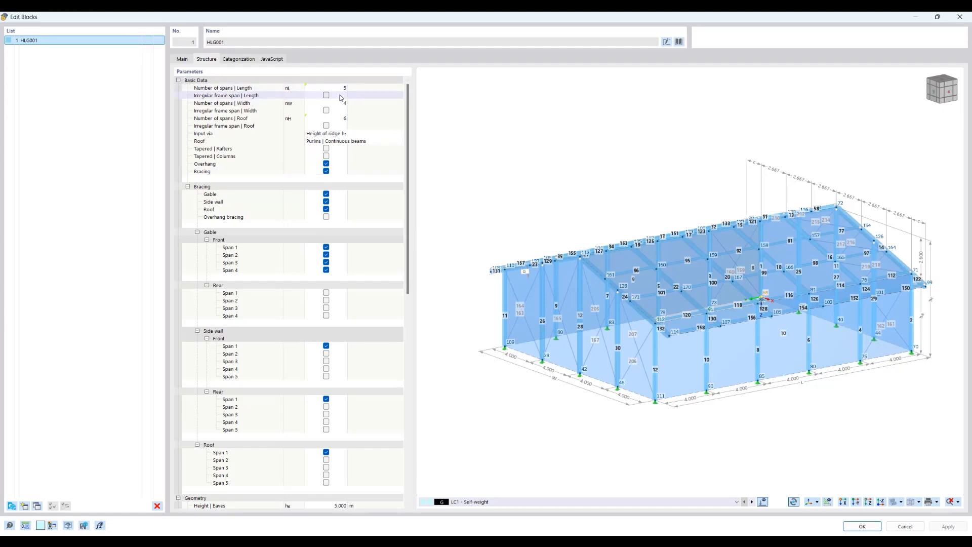
scroll(685, 274, up, 1)
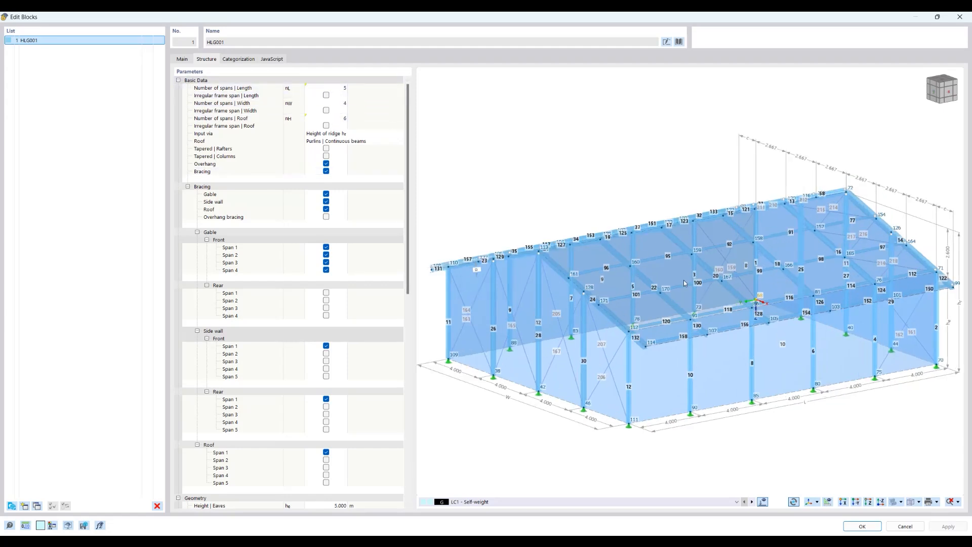
Step: Try removing the front gable bracing in Span 3 of the block, and restore it
drag(409, 264, 407, 290)
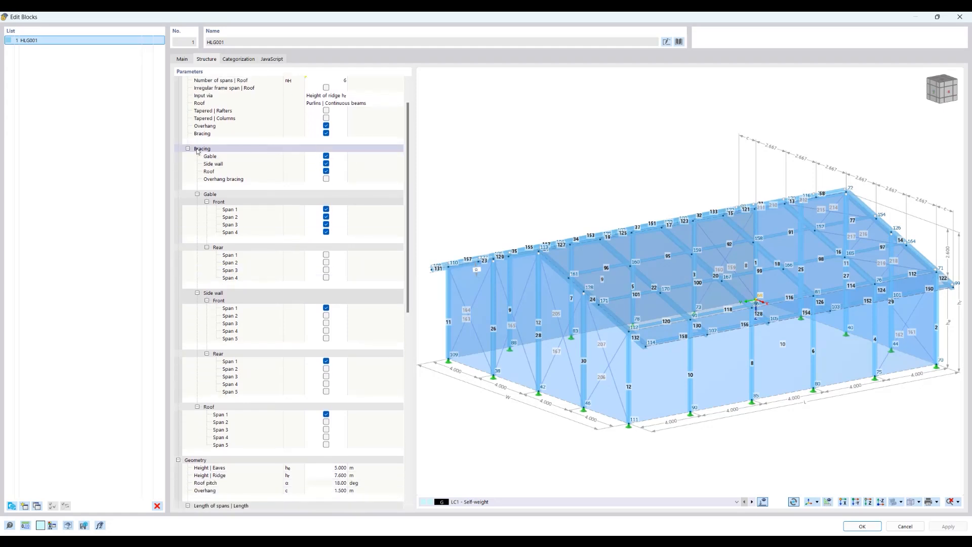
click(326, 226)
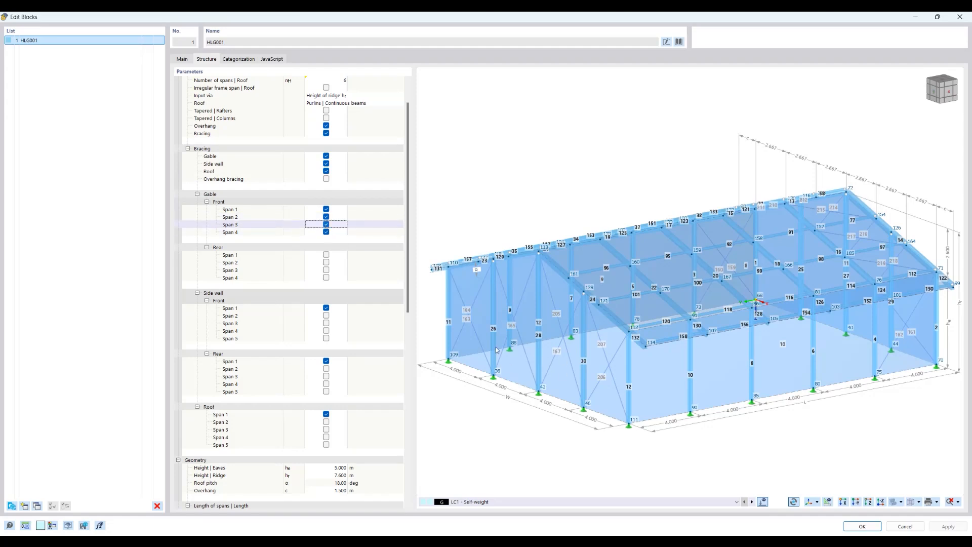
key(space)
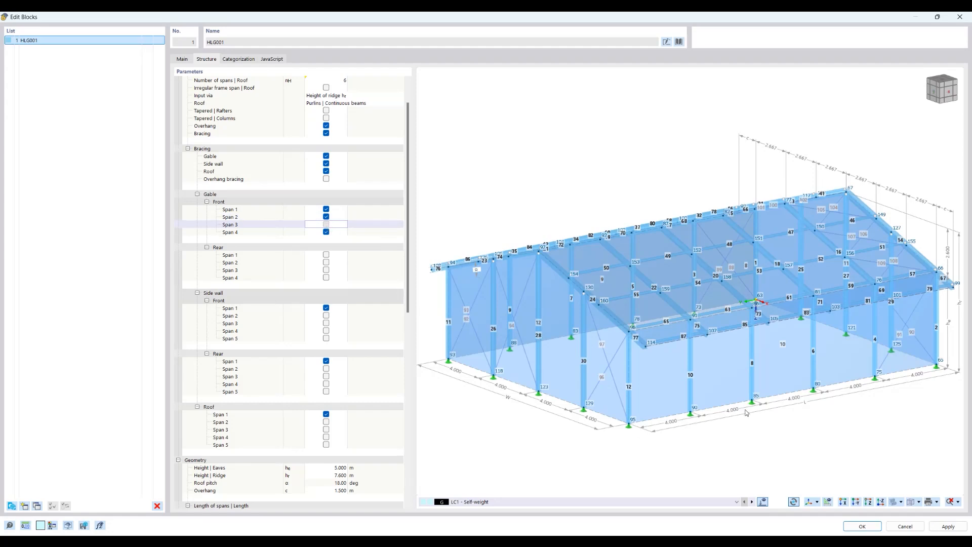
key(space)
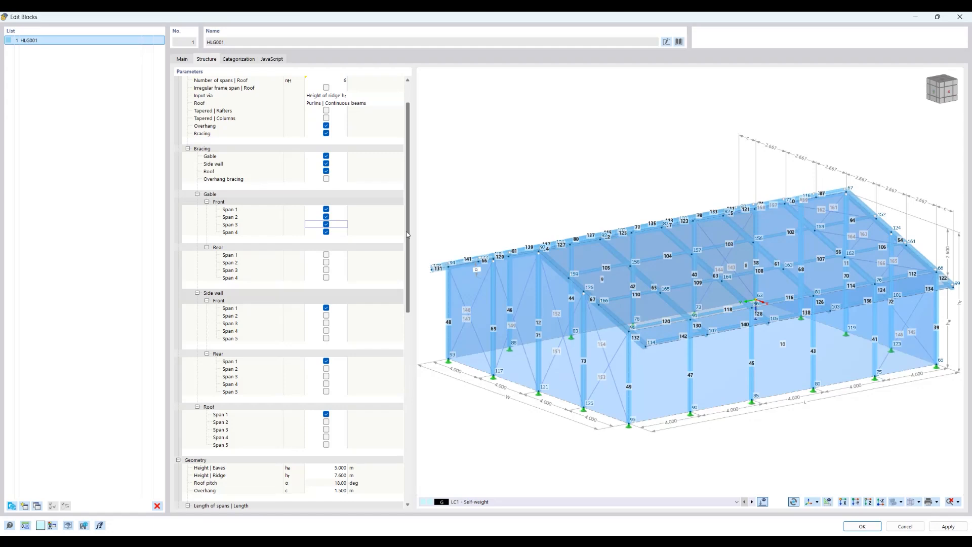
Step: Collapse the gable, side wall and roof bracing groups, and examine the block's geometry, section, support and load parameters
click(197, 194)
click(197, 201)
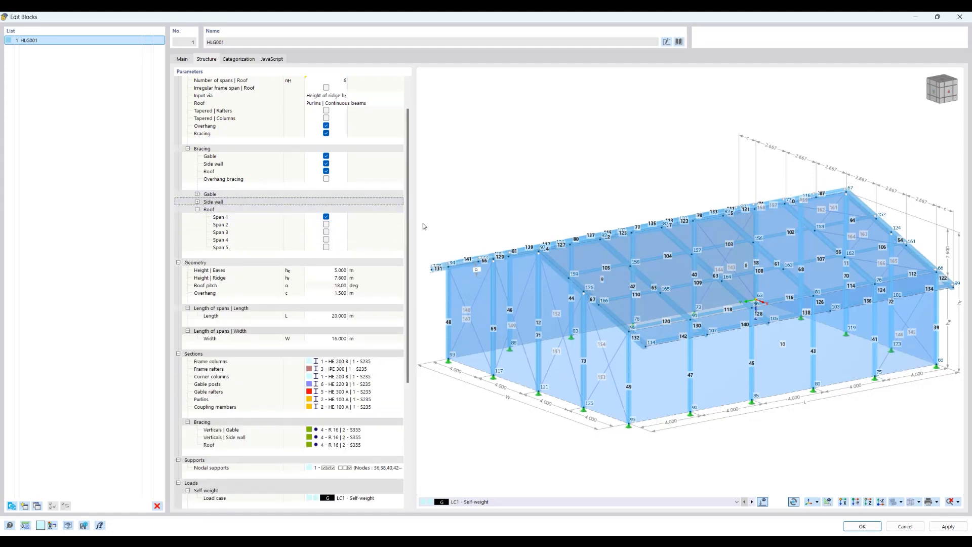
click(197, 210)
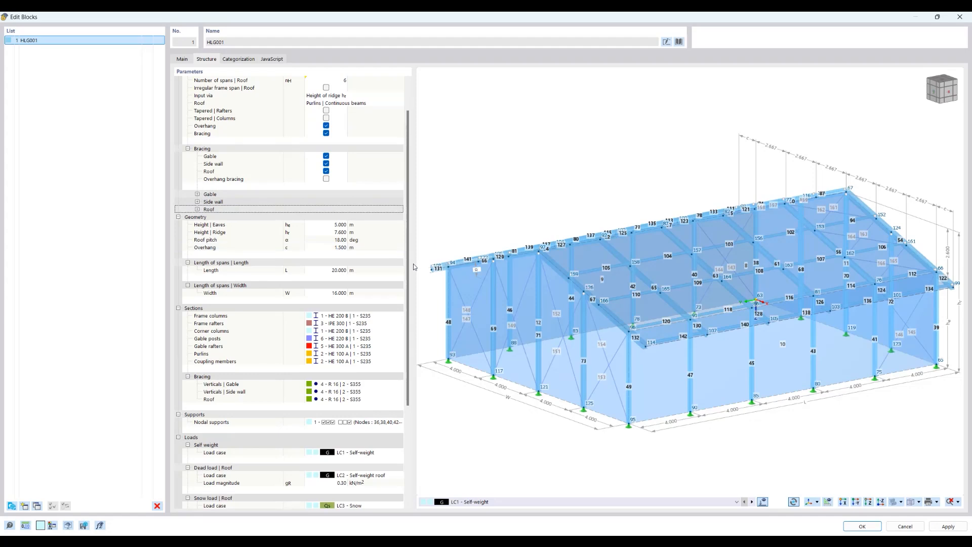
scroll(411, 303, down, 2)
scroll(409, 324, down, 1)
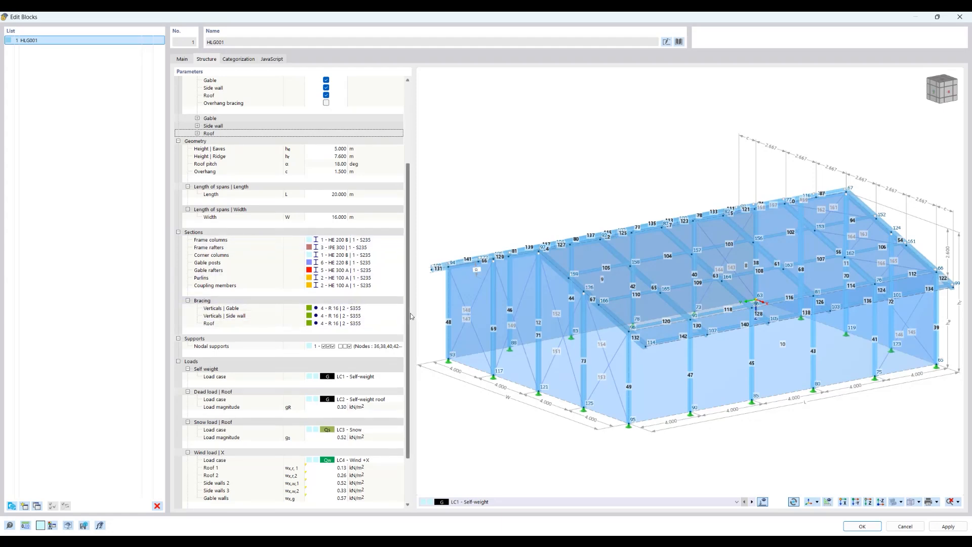
drag(413, 316, 406, 380)
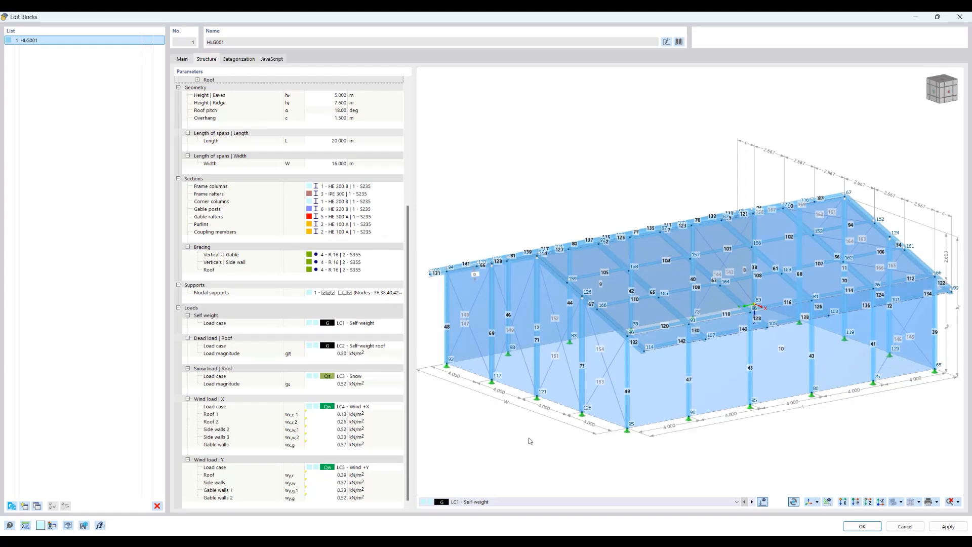
Step: Compare the self-weight, snow, Wind +X and Wind +Y load cases in the block's model preview
scroll(511, 503, down, 1)
scroll(511, 503, down, 1)
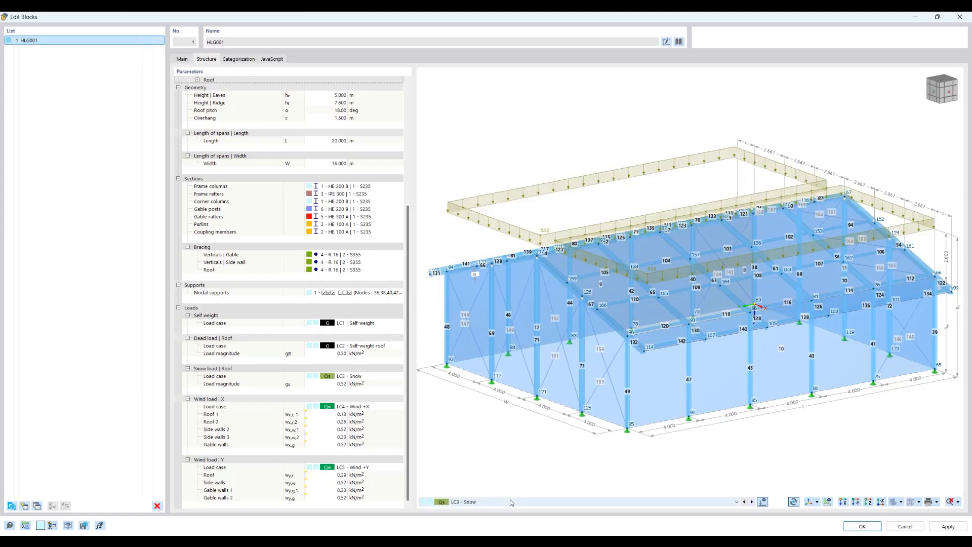
scroll(512, 503, down, 1)
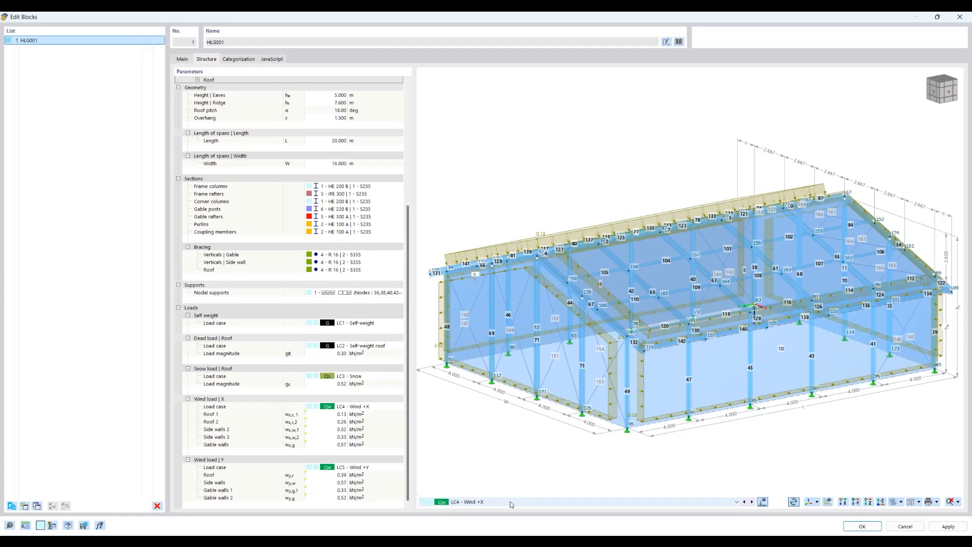
scroll(512, 504, down, 1)
scroll(511, 505, up, 1)
scroll(512, 505, up, 1)
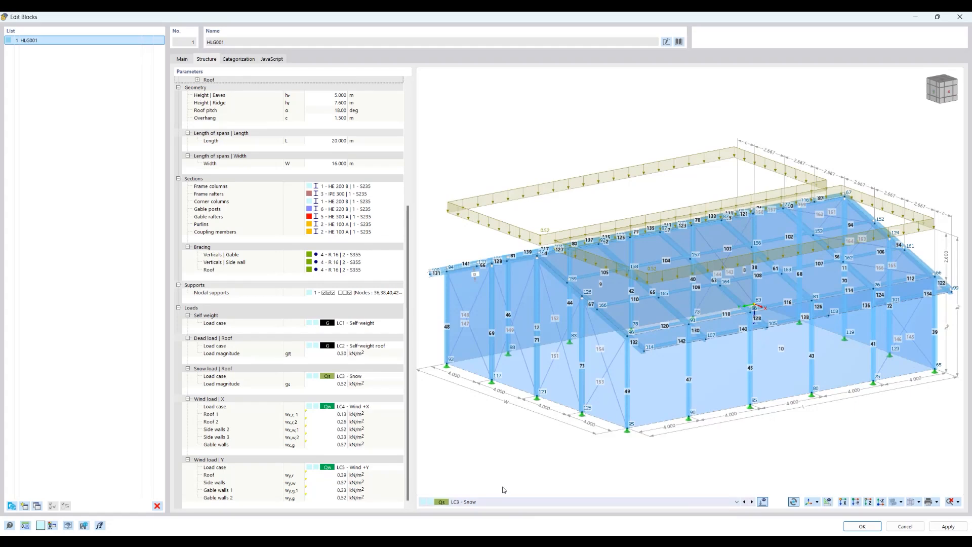
scroll(494, 504, up, 1)
scroll(494, 504, up, 1)
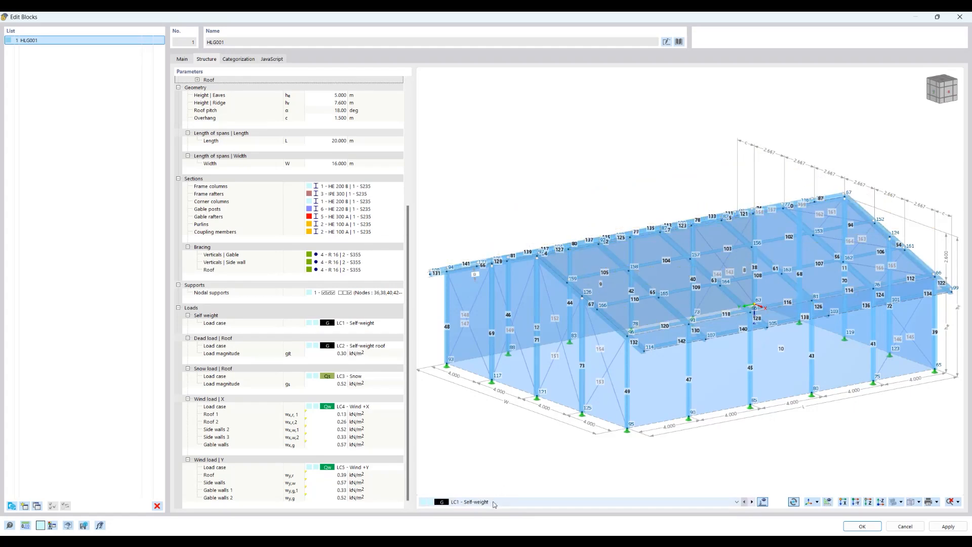
scroll(495, 504, down, 3)
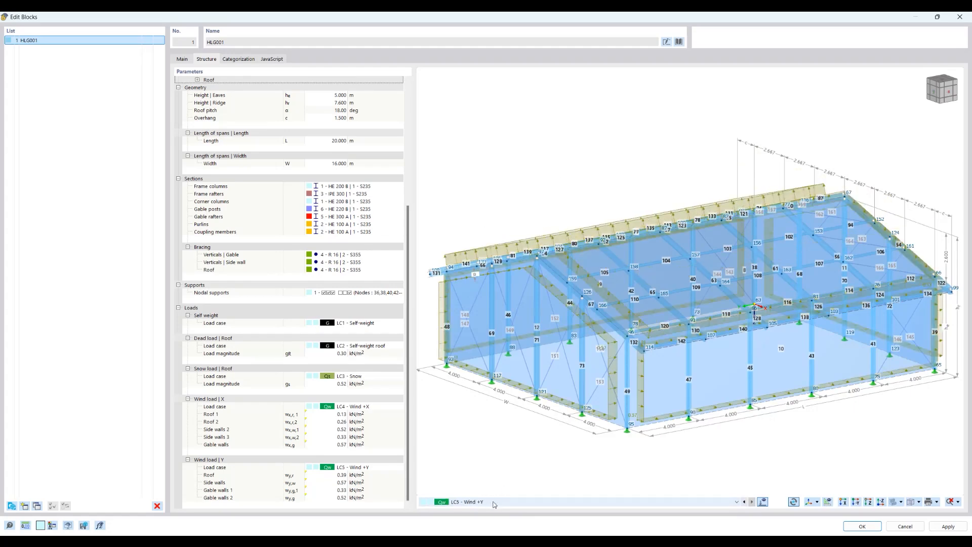
scroll(494, 505, down, 1)
scroll(494, 505, up, 3)
scroll(495, 504, up, 1)
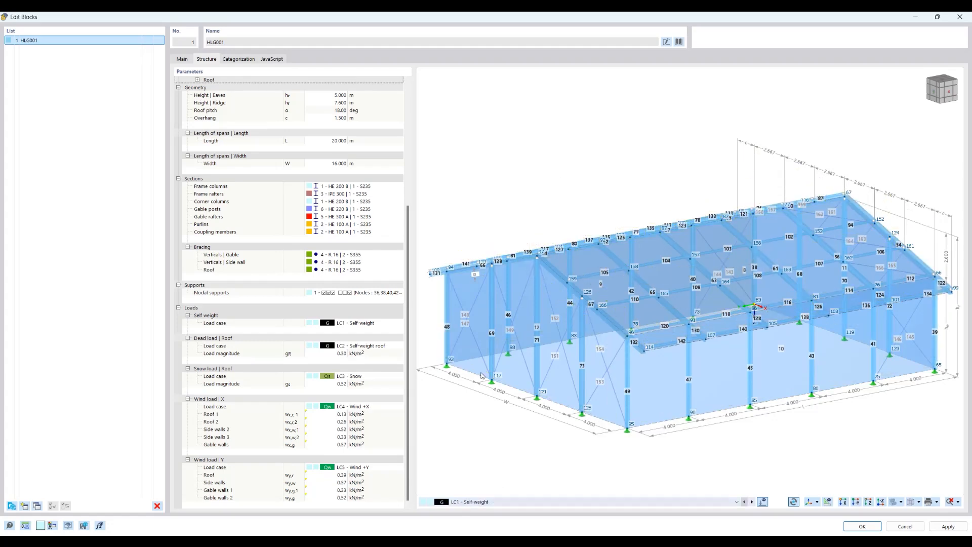
Step: Try 6 spans across the width of the hall block, and restore the number of spans to 4
ctrl+middle_drag(578, 399, 592, 376)
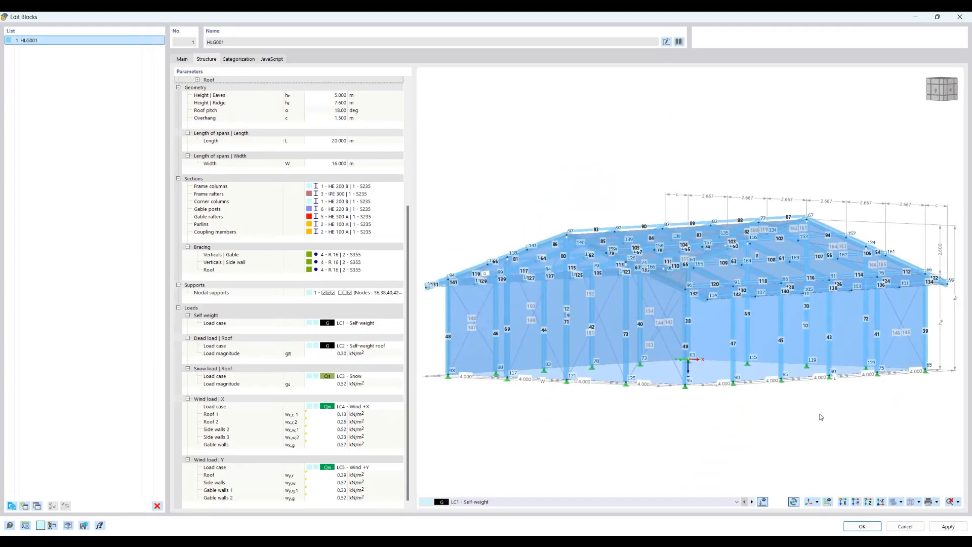
ctrl+middle_drag(821, 417, 863, 434)
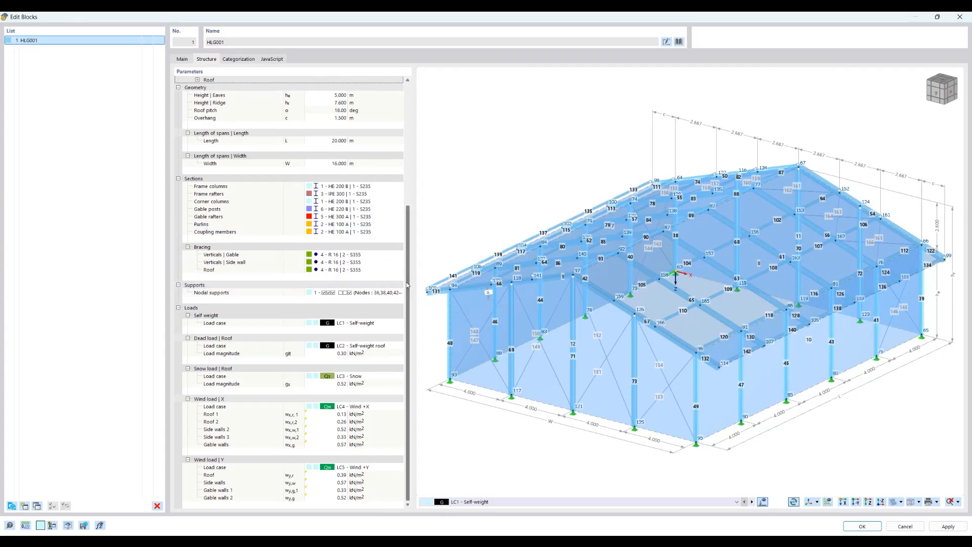
drag(407, 285, 395, 143)
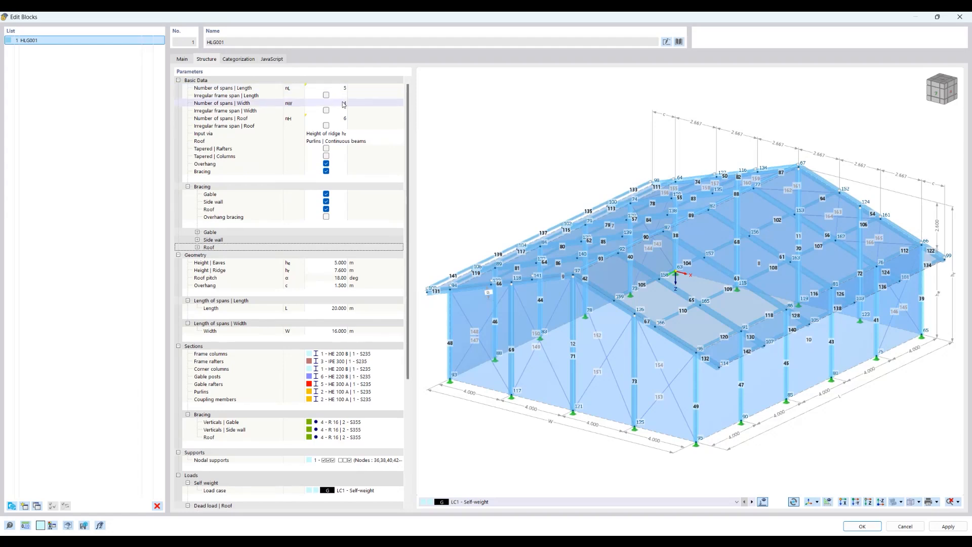
click(378, 103)
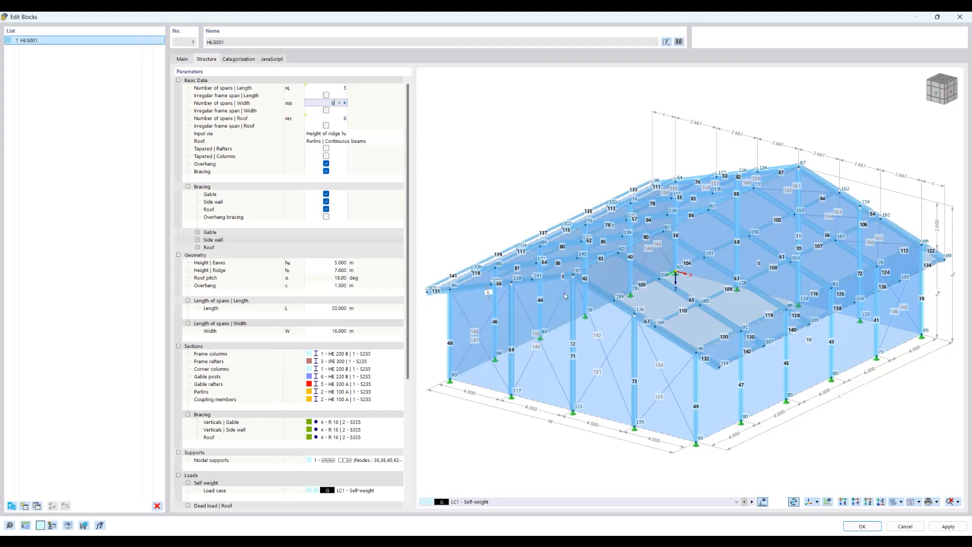
key(Return)
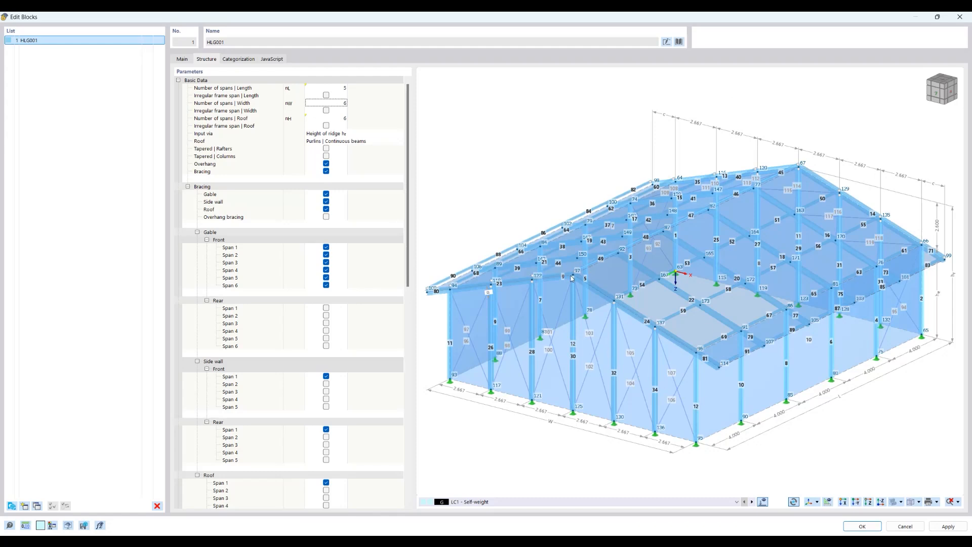
click(333, 103)
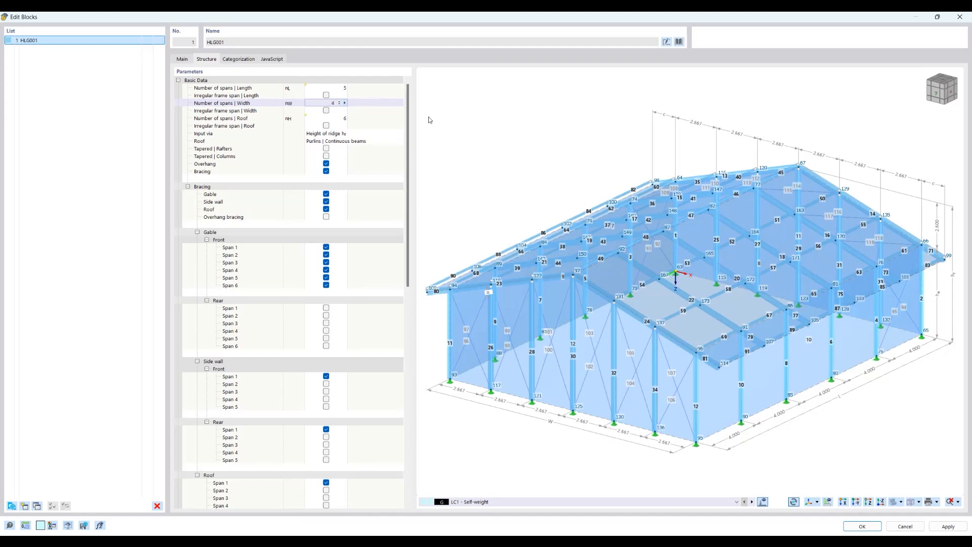
key(Return)
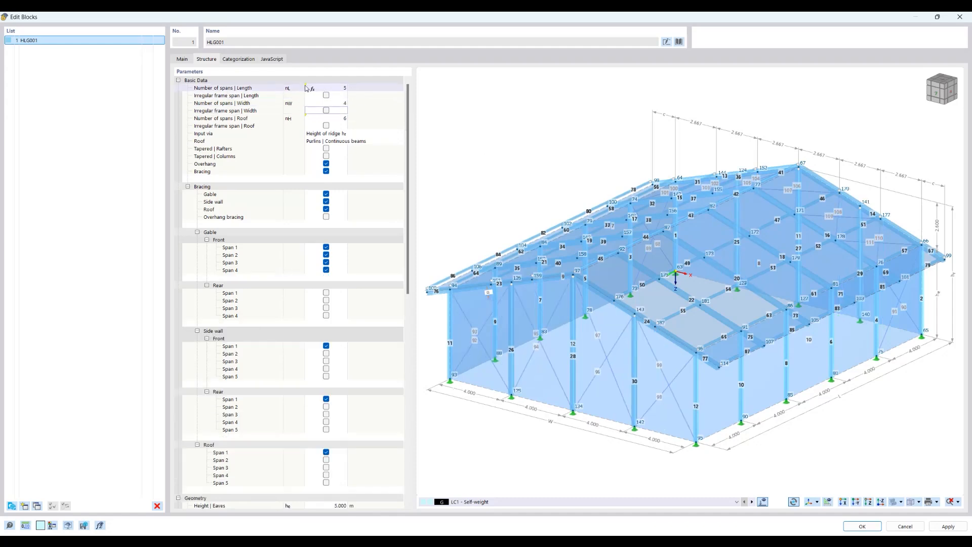
Step: Examine the global optimization parameters through the number of spans in length, and close the block without saving changes
click(345, 89)
click(345, 88)
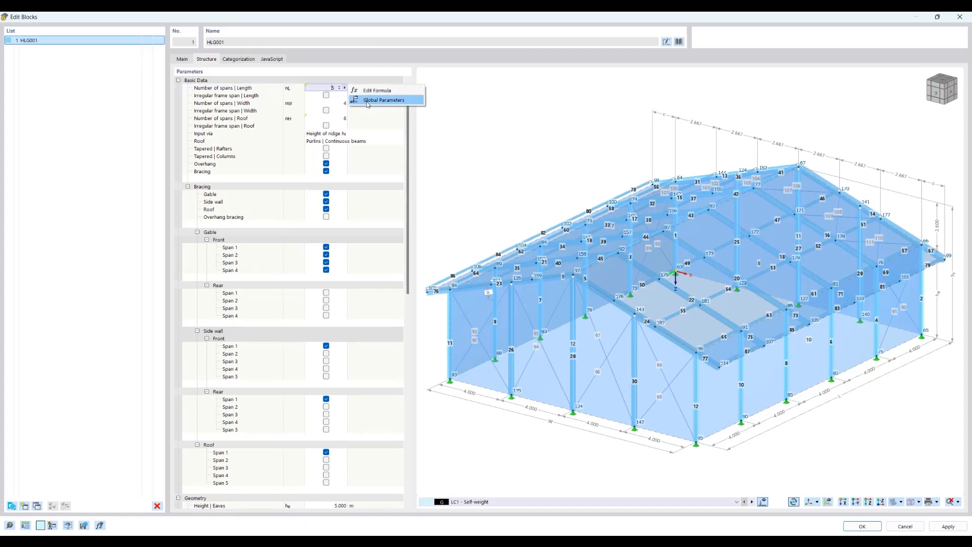
click(367, 101)
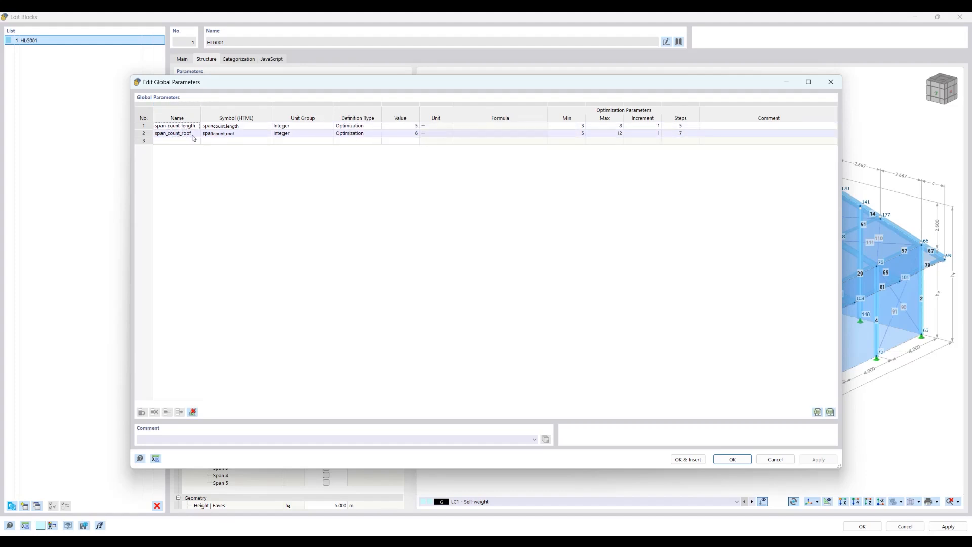
drag(284, 85, 323, 128)
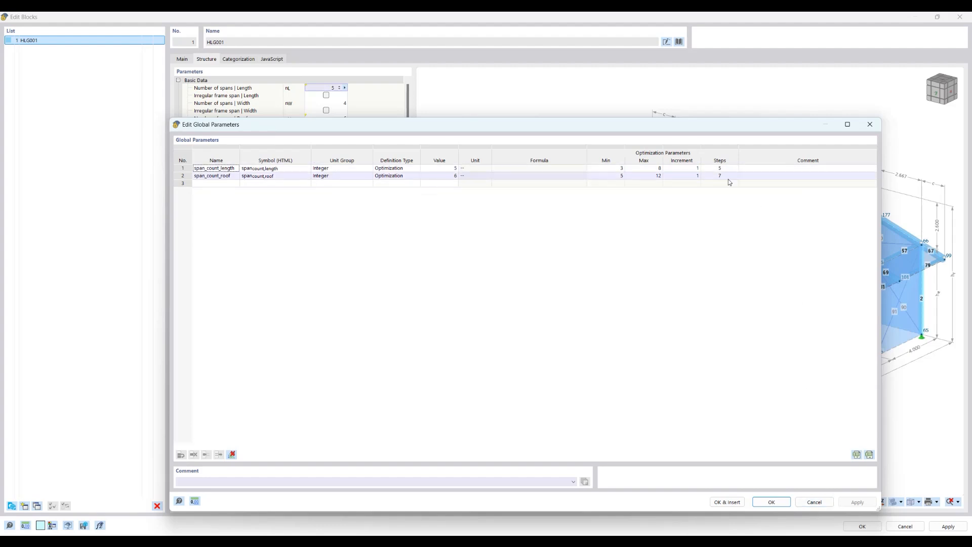
click(815, 502)
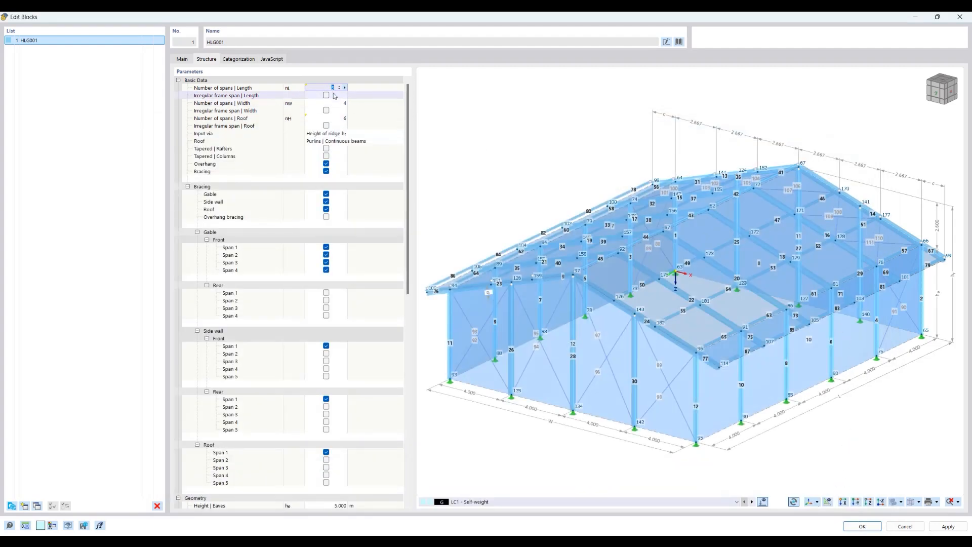
click(508, 151)
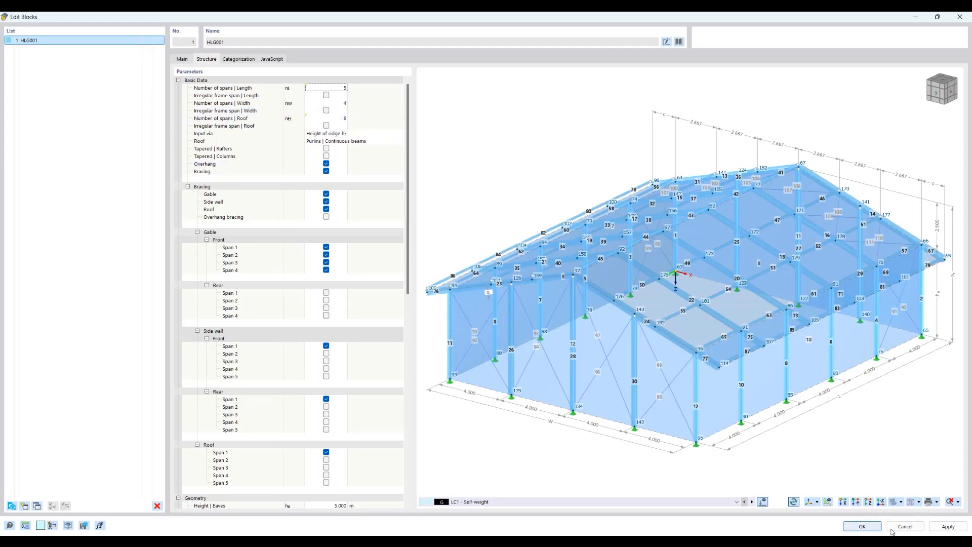
click(905, 526)
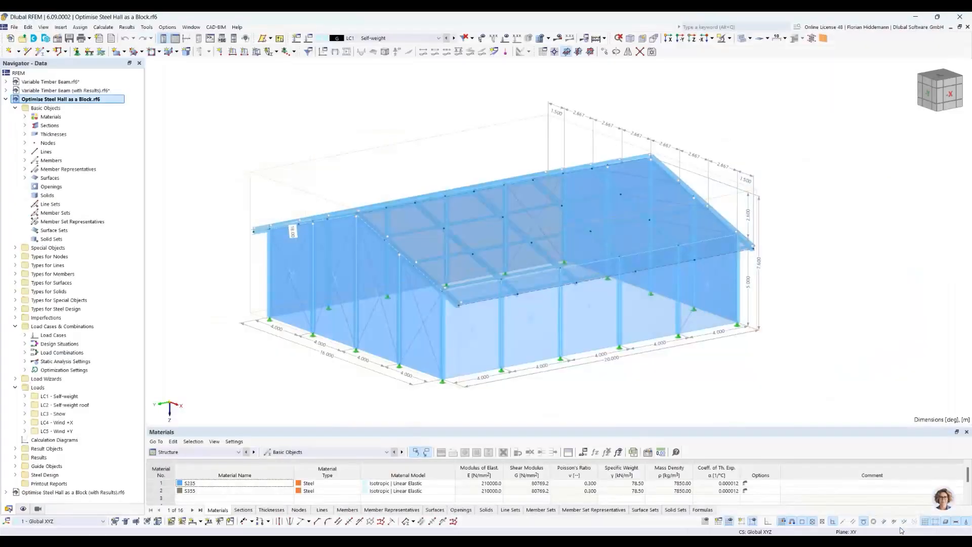
Step: In the model's global parameters, set span_count_length to 3 and span_count_roof to 4, and apply them to the hall
ctrl+middle_drag(764, 192, 786, 199)
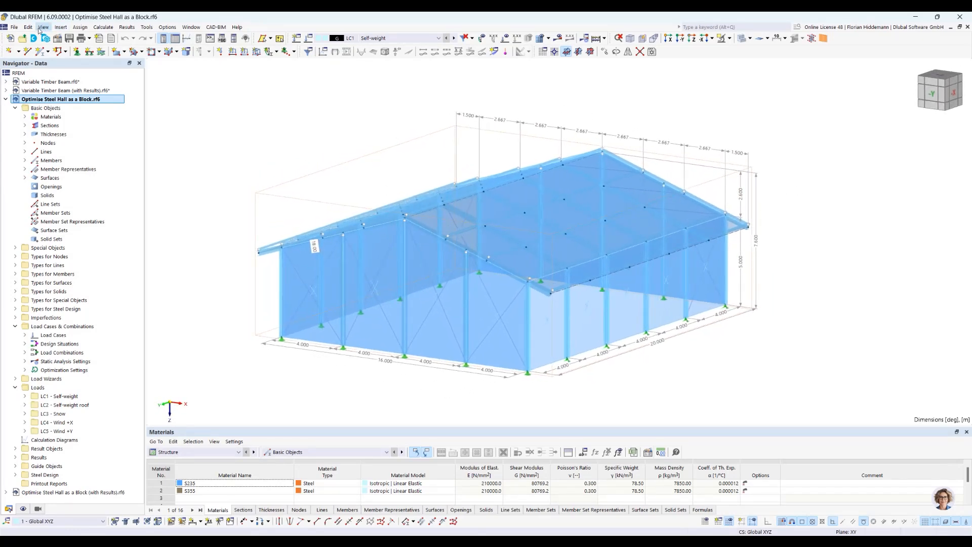
click(31, 27)
click(30, 27)
click(30, 28)
click(112, 349)
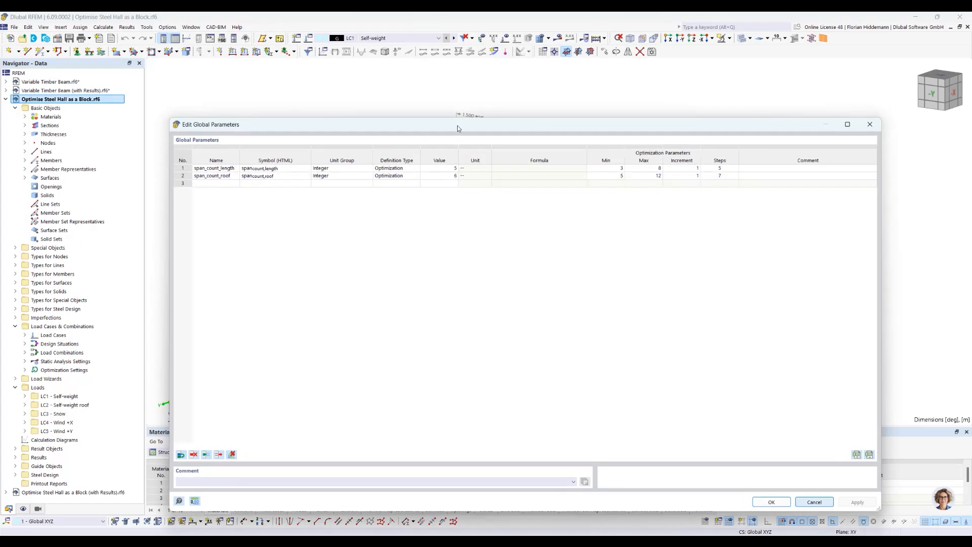
drag(459, 127, 464, 380)
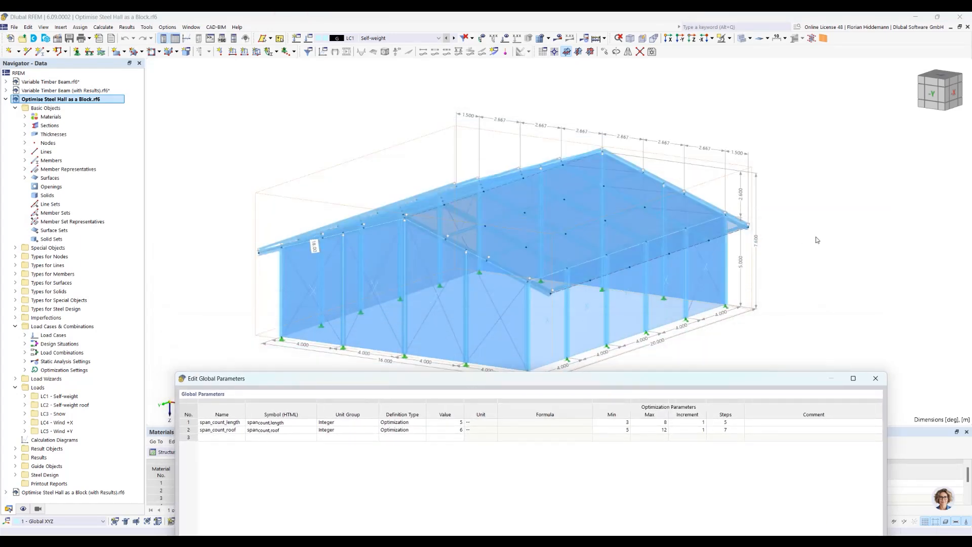
double_click(439, 424)
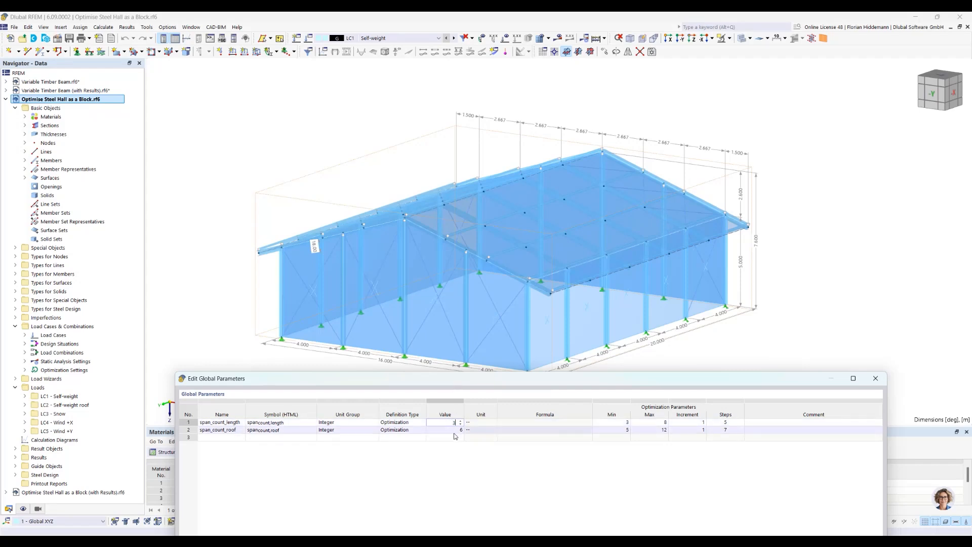
double_click(454, 431)
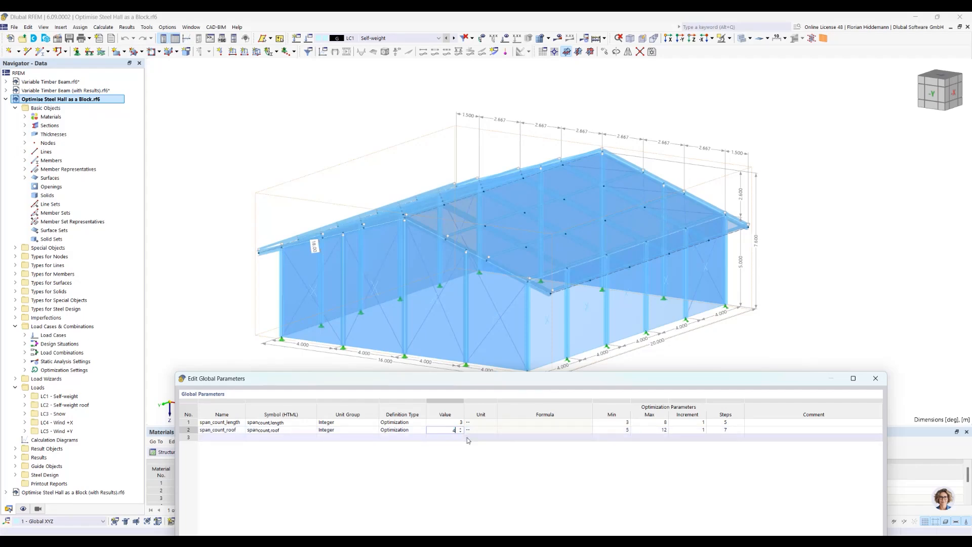
drag(511, 378, 237, 83)
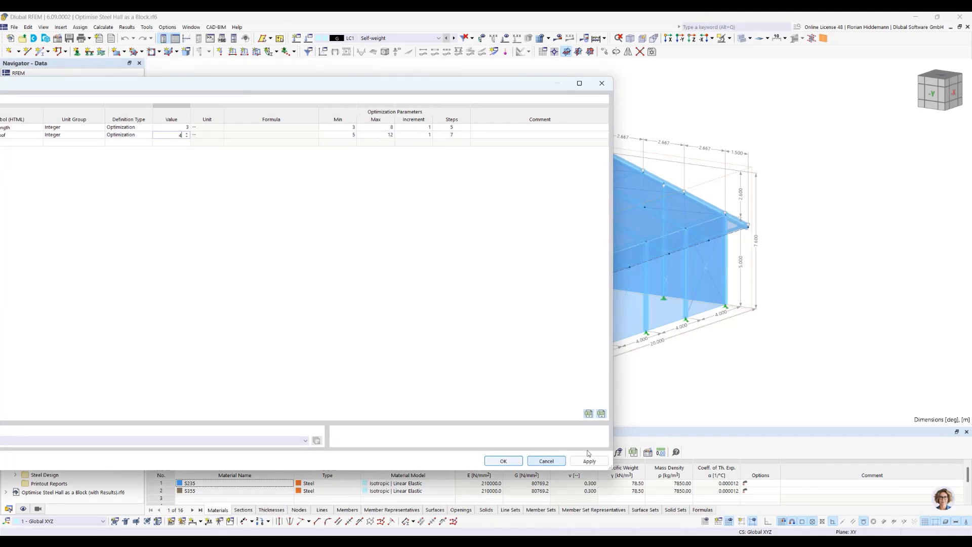
click(589, 458)
drag(485, 89, 493, 409)
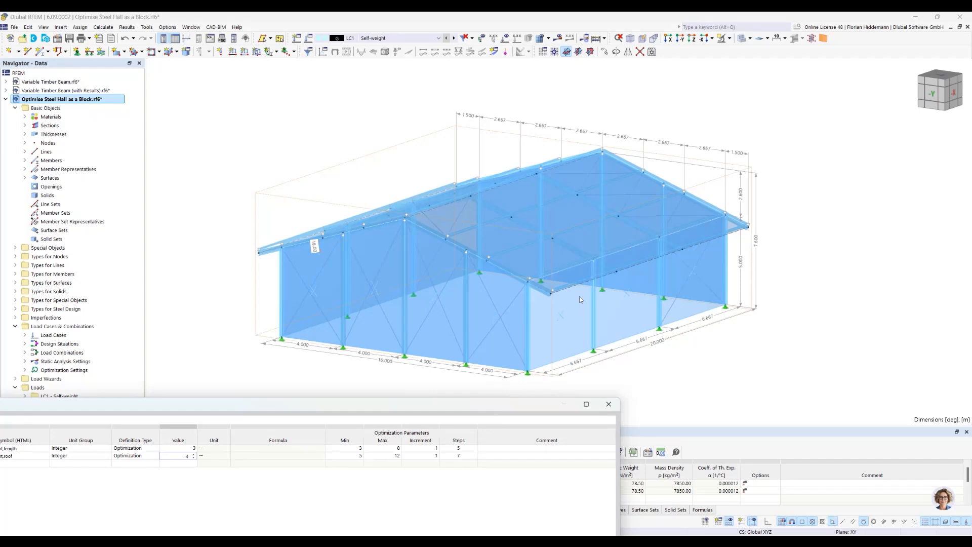
drag(524, 409, 835, 403)
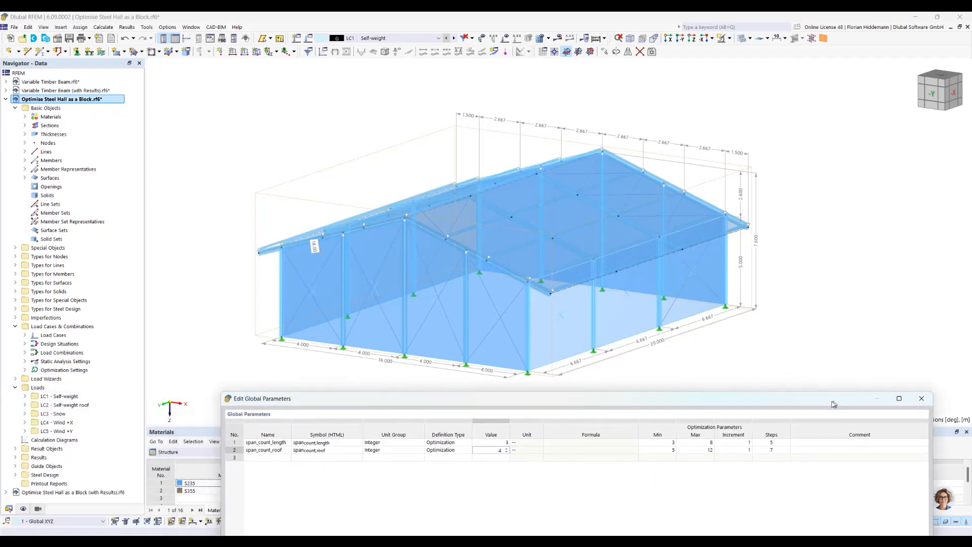
drag(834, 403, 808, 393)
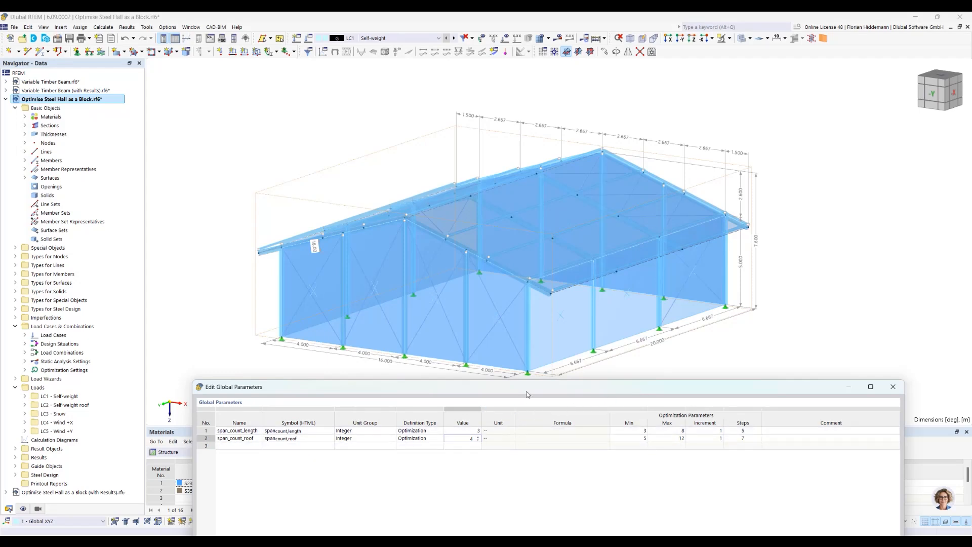
drag(527, 387, 526, 399)
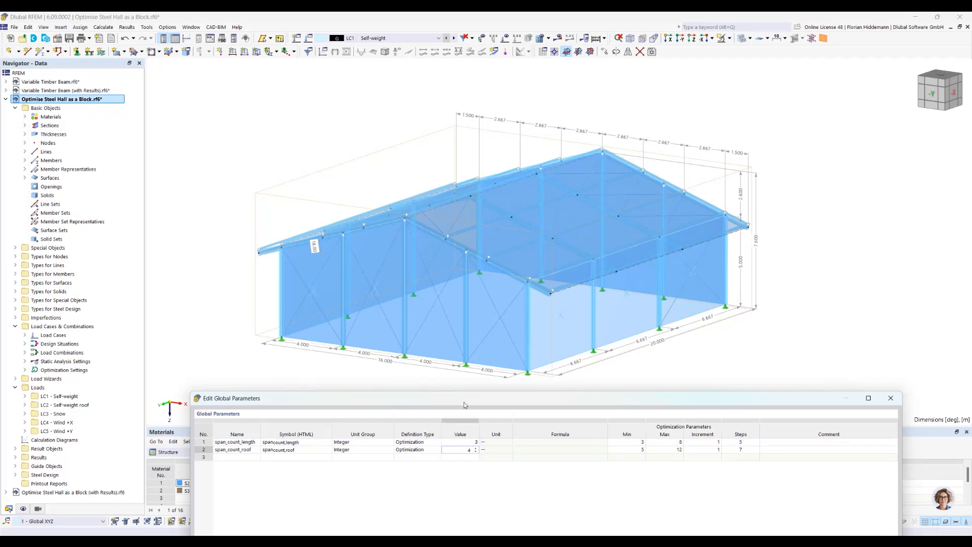
Step: Set span_count_length to 5 and span_count_roof to 8 in the global parameters, apply them to the hall, and close the parameters
drag(463, 401, 401, 348)
click(373, 392)
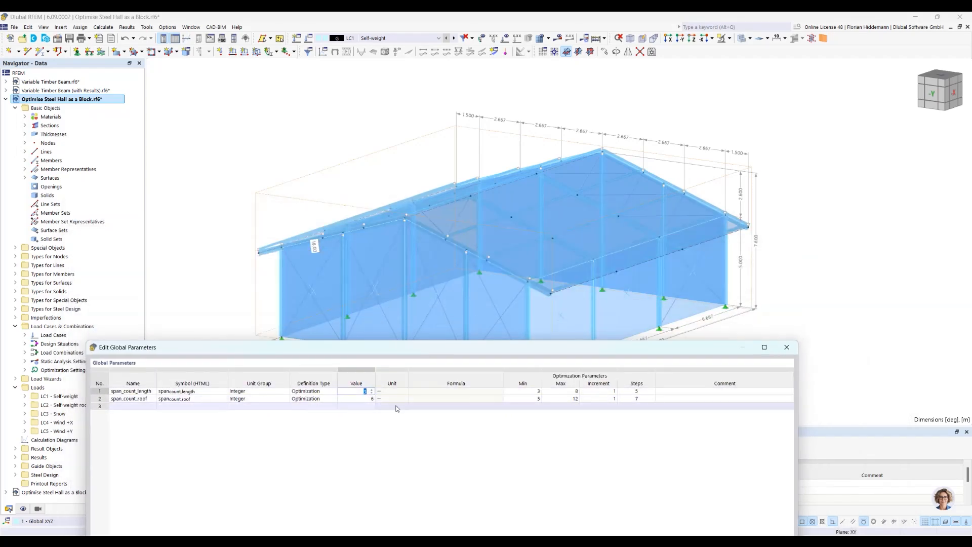
click(364, 399)
text(8)
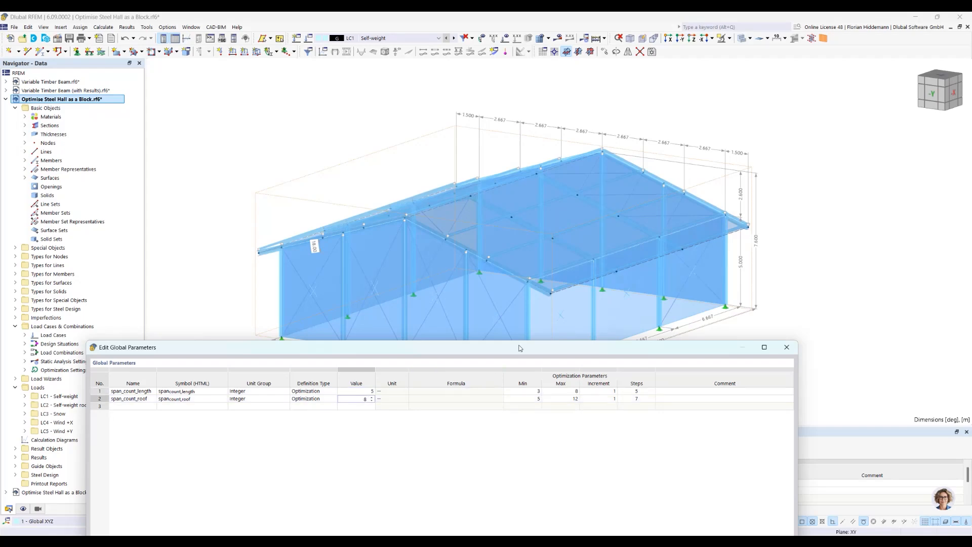
drag(517, 349, 51, 118)
click(308, 495)
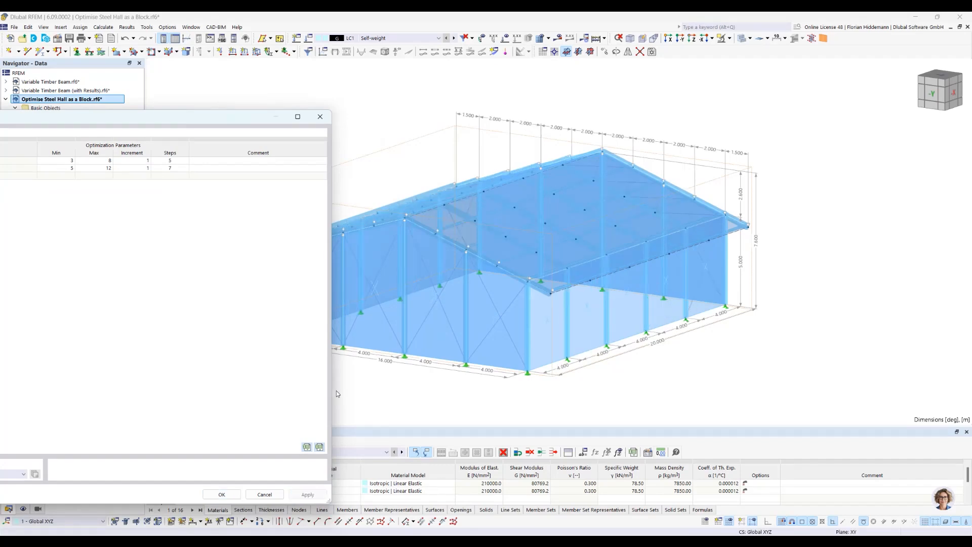
drag(162, 116, 673, 99)
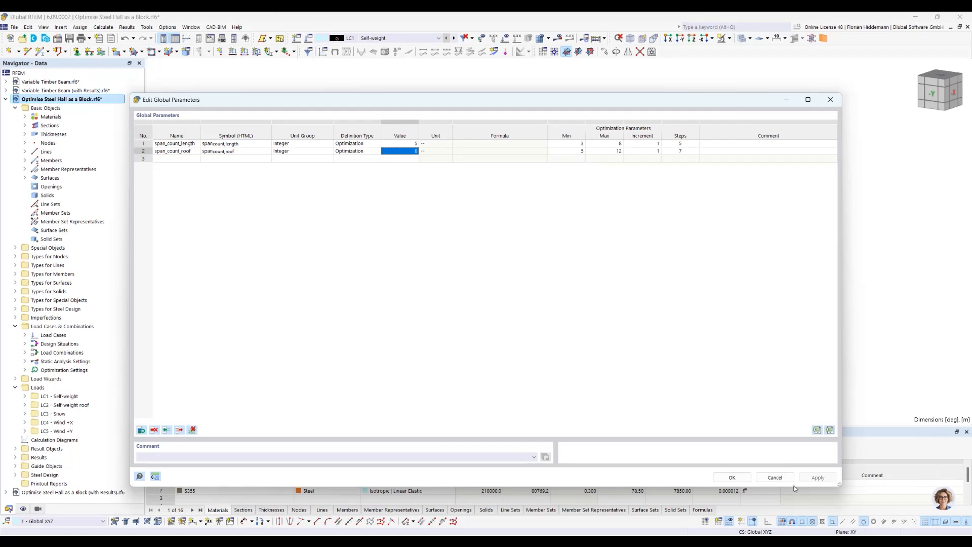
click(775, 477)
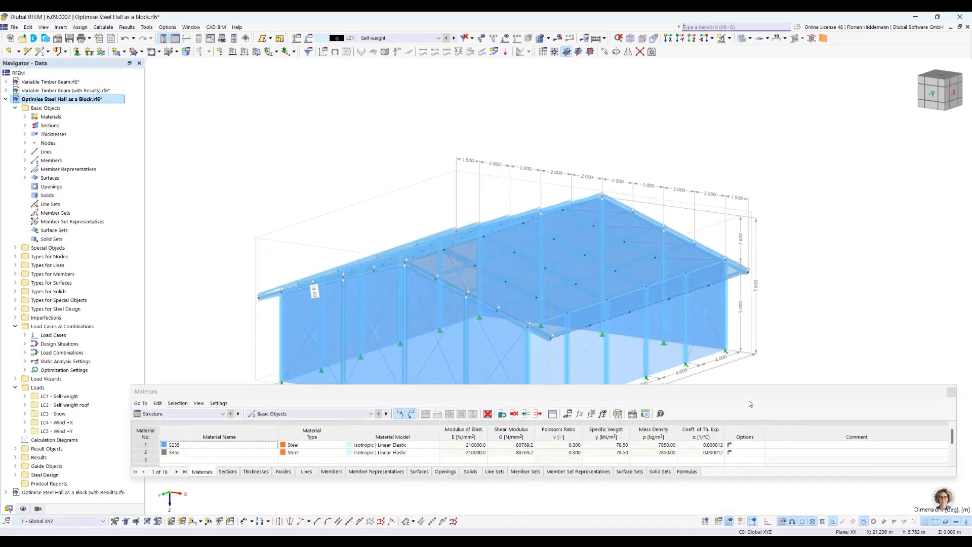
Step: Dock the table below the model and examine in the Sections list which hall members use HE 100 A and IPE 300
drag(309, 393, 304, 489)
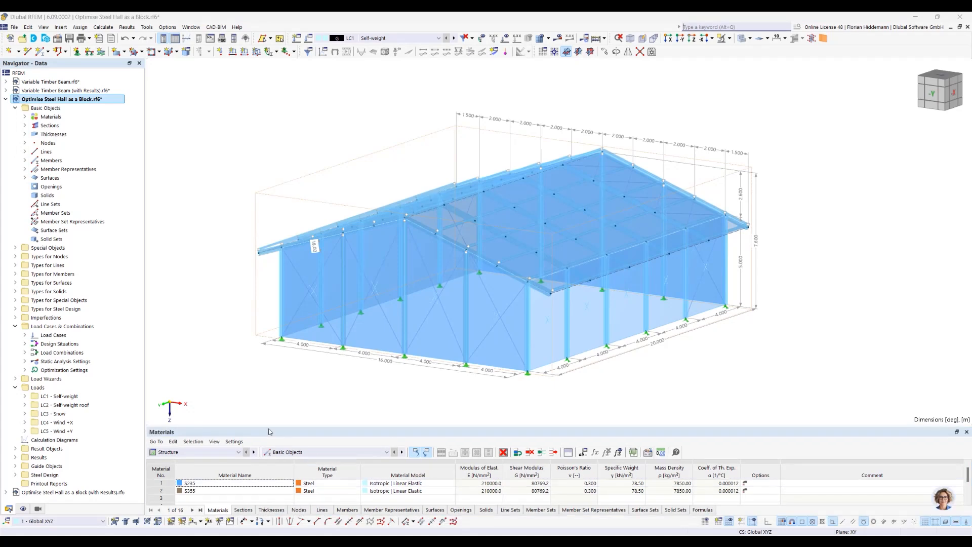
drag(270, 427, 265, 393)
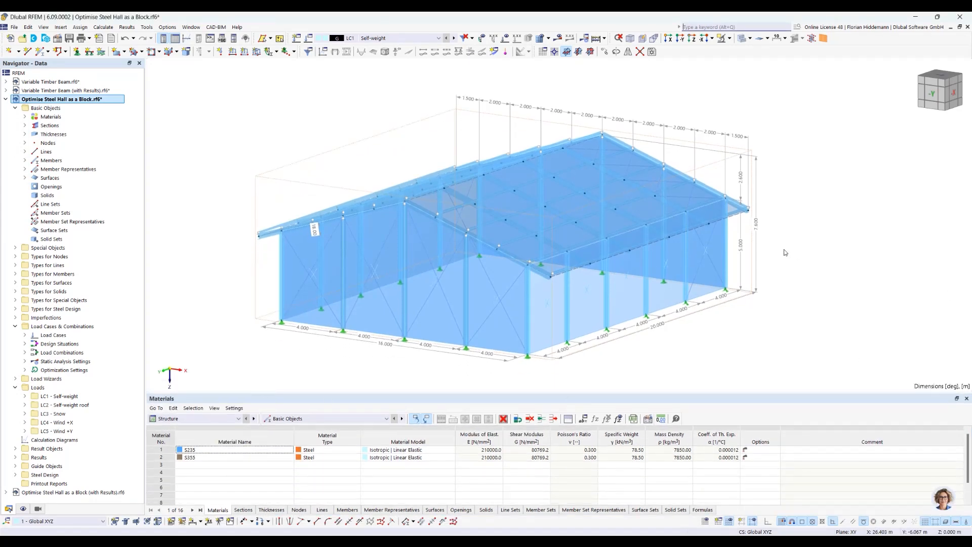
ctrl+middle_drag(833, 252, 799, 257)
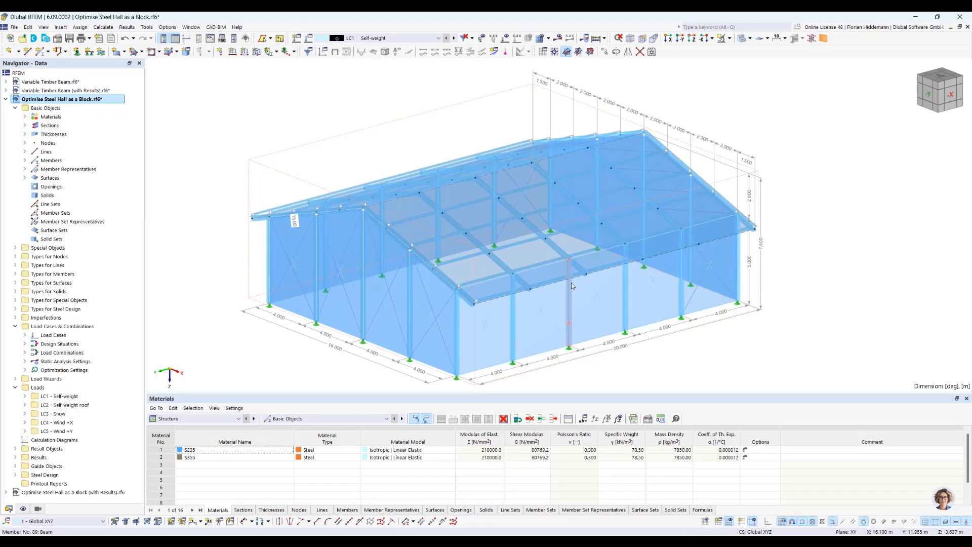
mouse_move(571, 285)
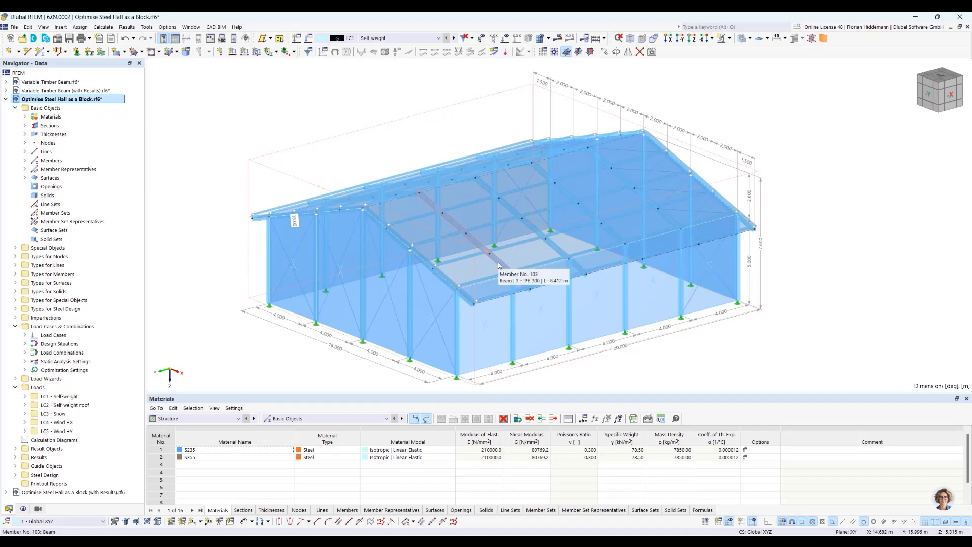
click(255, 511)
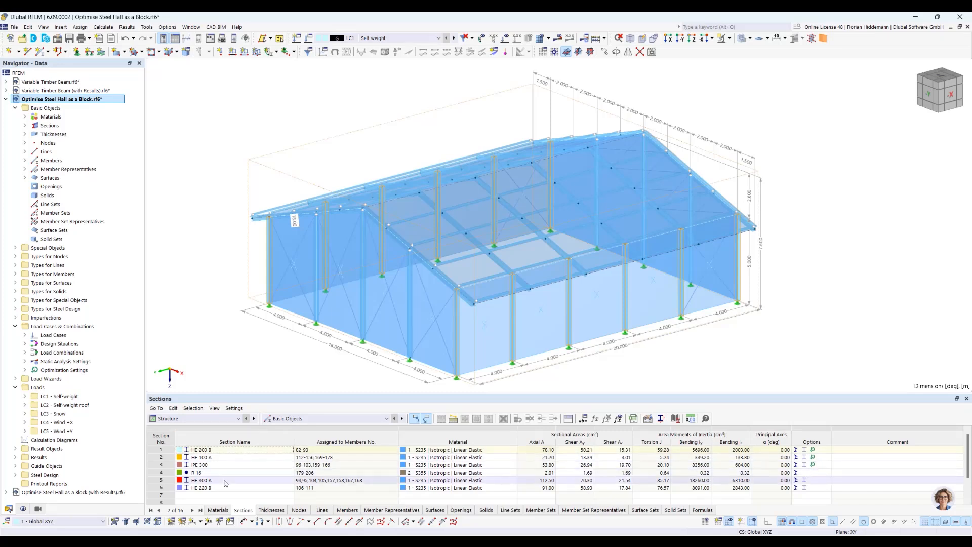
click(198, 458)
click(219, 466)
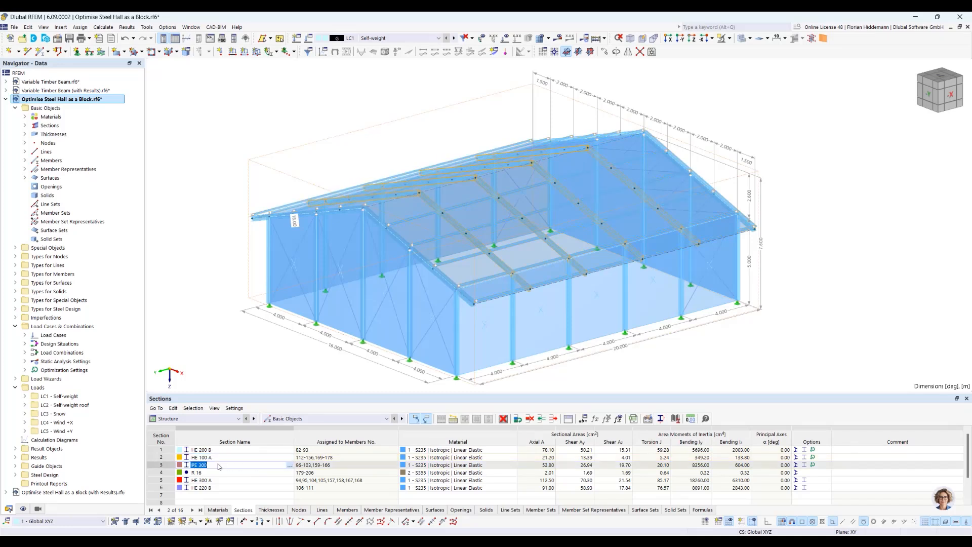
key(Up)
key(Up)
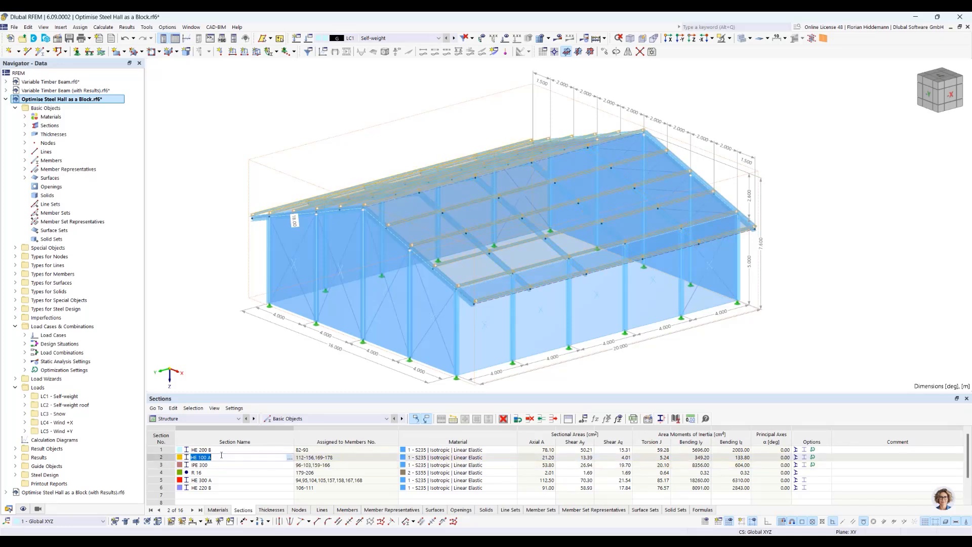
click(221, 465)
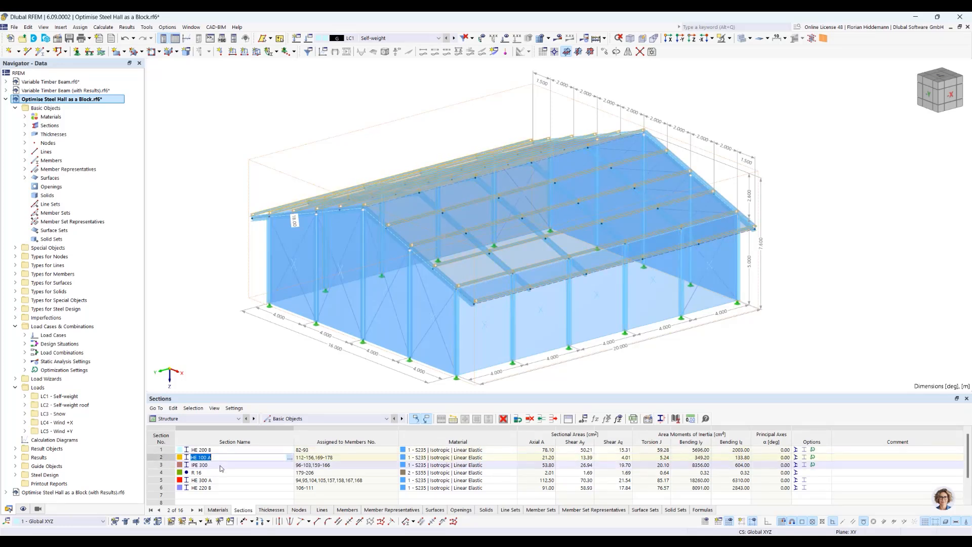
Step: Review the section assignments and the JavaScript of the hall block, and close the block without changes
right_click(250, 161)
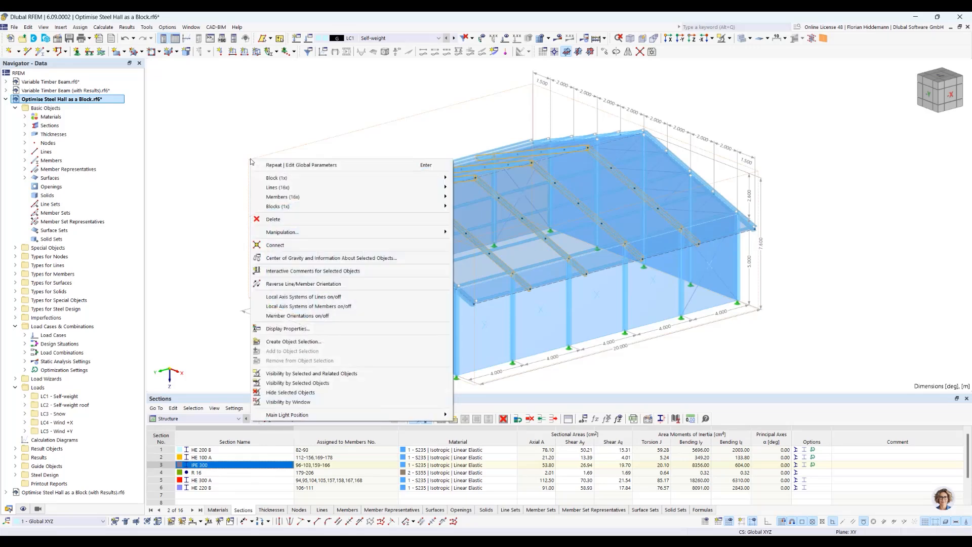
mouse_move(436, 178)
click(489, 178)
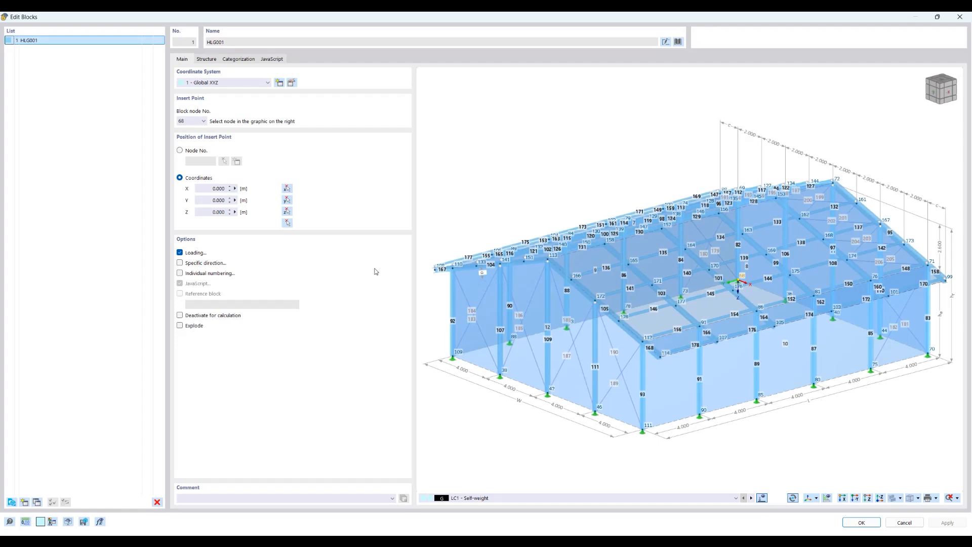
click(207, 59)
scroll(410, 243, down, 12)
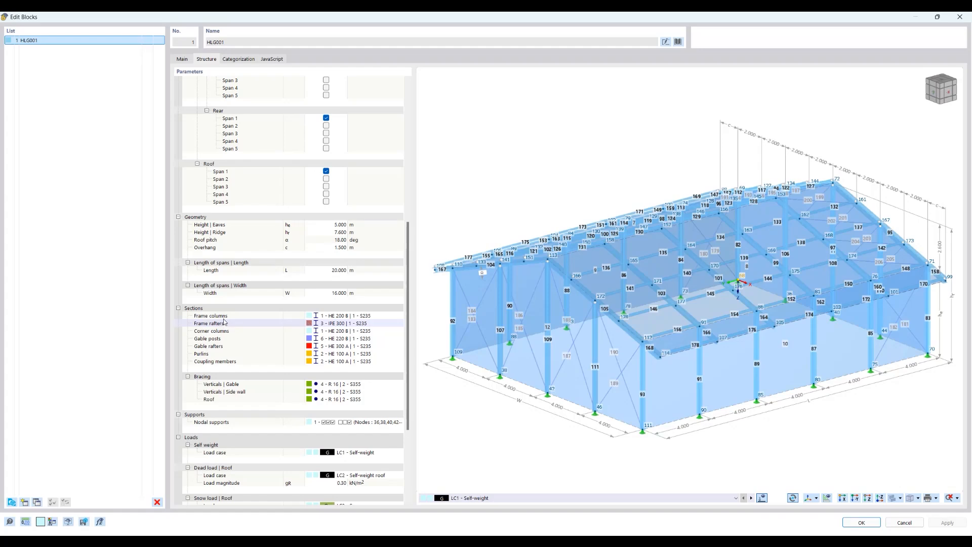
click(271, 59)
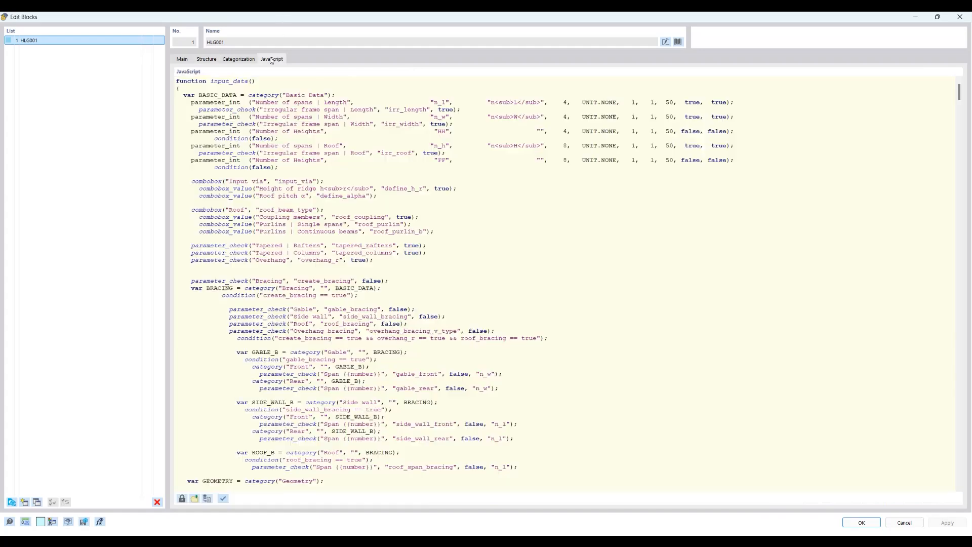
click(207, 60)
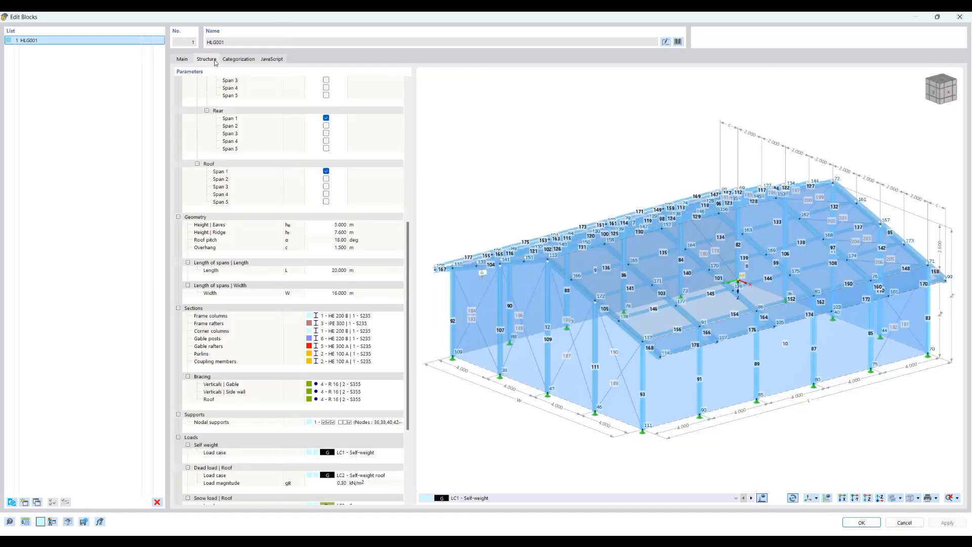
click(905, 523)
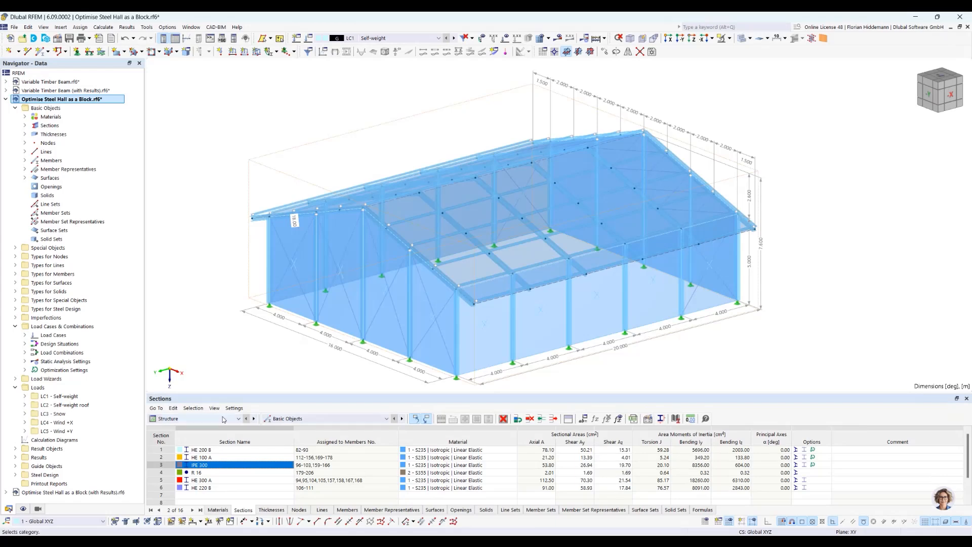
Step: Check the optimizable sections HE 100 A, IPE 300 and HE 200 B, inspect the options of HE 200 B, and close it unchanged
click(234, 457)
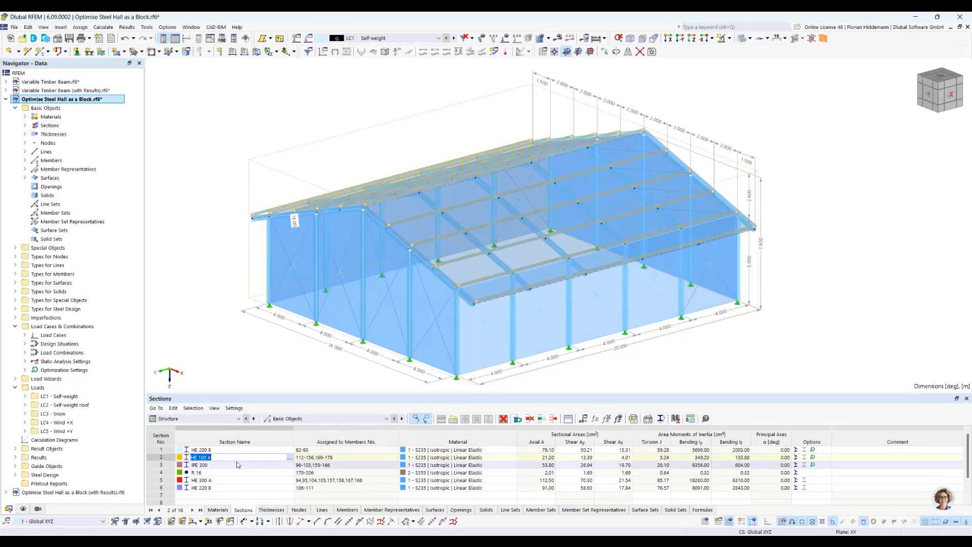
click(238, 464)
click(246, 451)
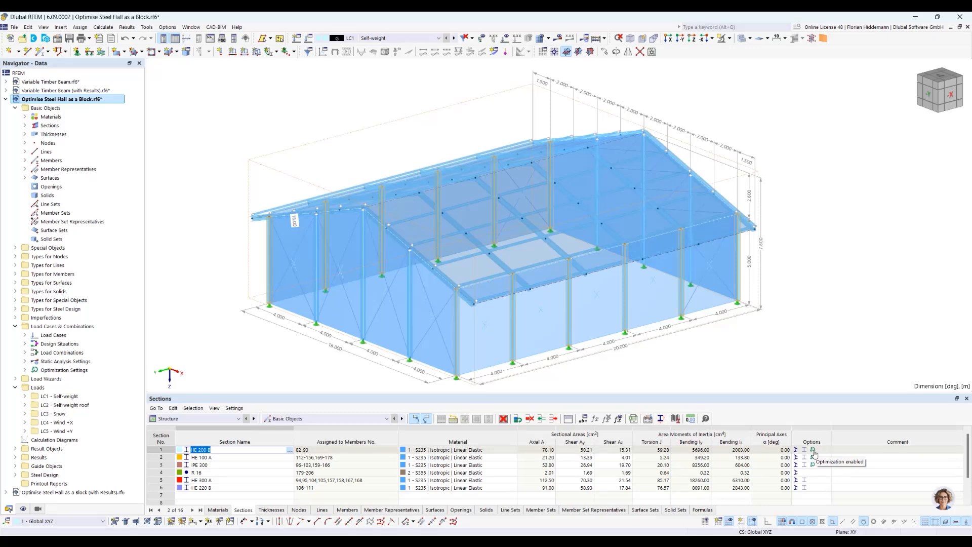
double_click(799, 450)
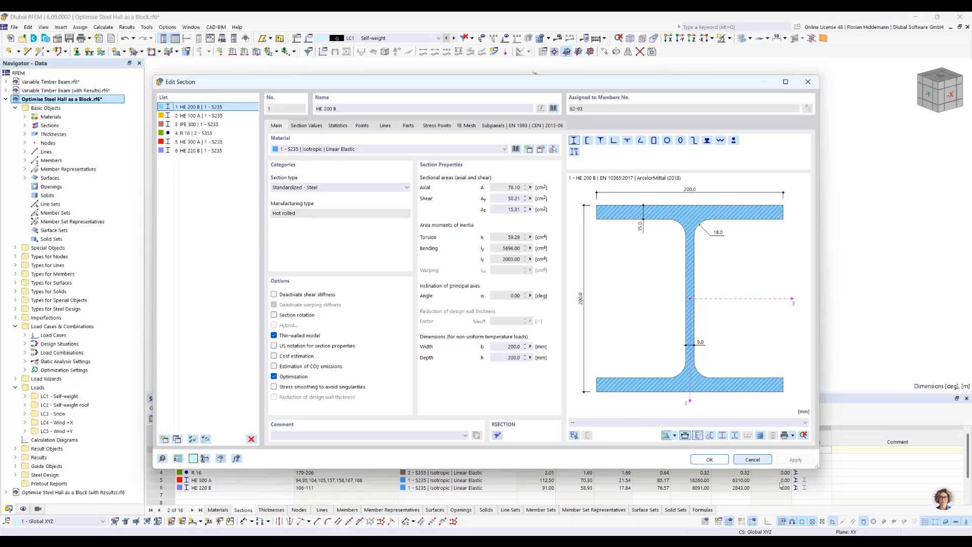
click(763, 460)
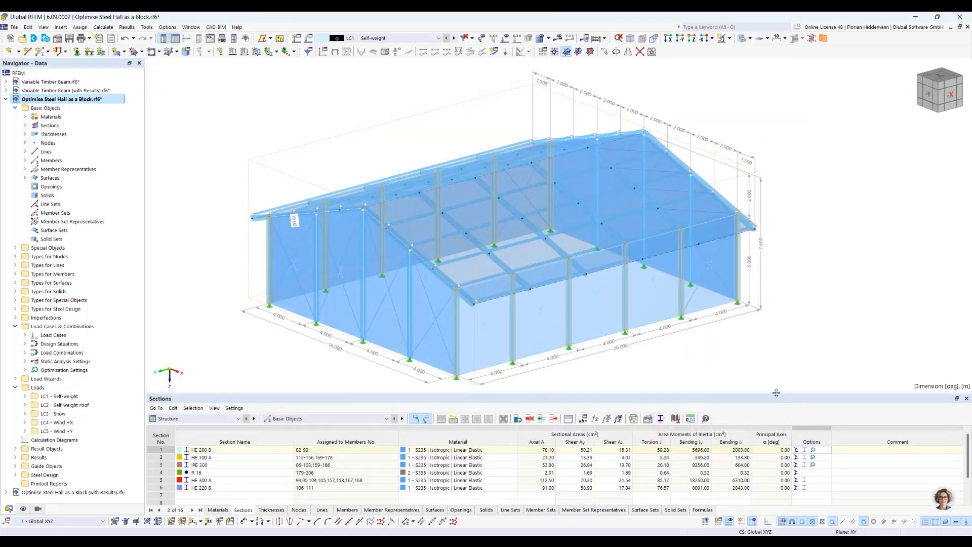
Step: Open the optimization settings and activate Section No. 1, Section No. 2 and Section No. 3 as parameters to optimize
drag(777, 393, 776, 396)
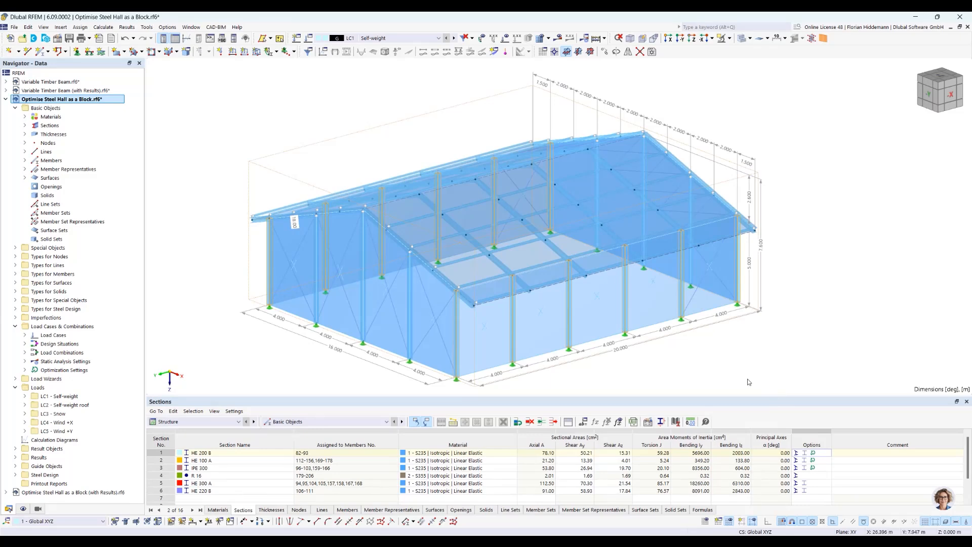
mouse_move(707, 305)
ctrl+middle_down()
mouse_move(742, 310)
mouse_move(703, 300)
ctrl+middle_up()
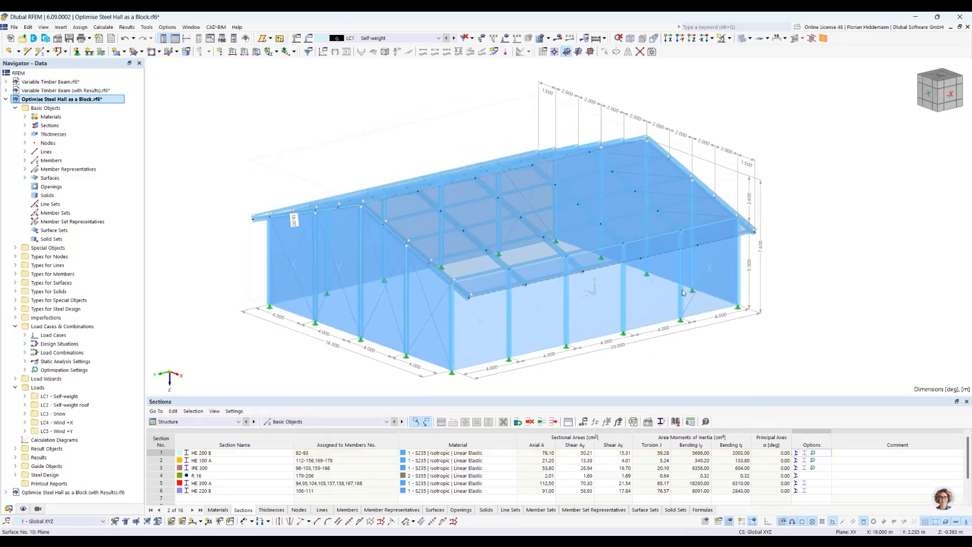
click(103, 27)
click(132, 258)
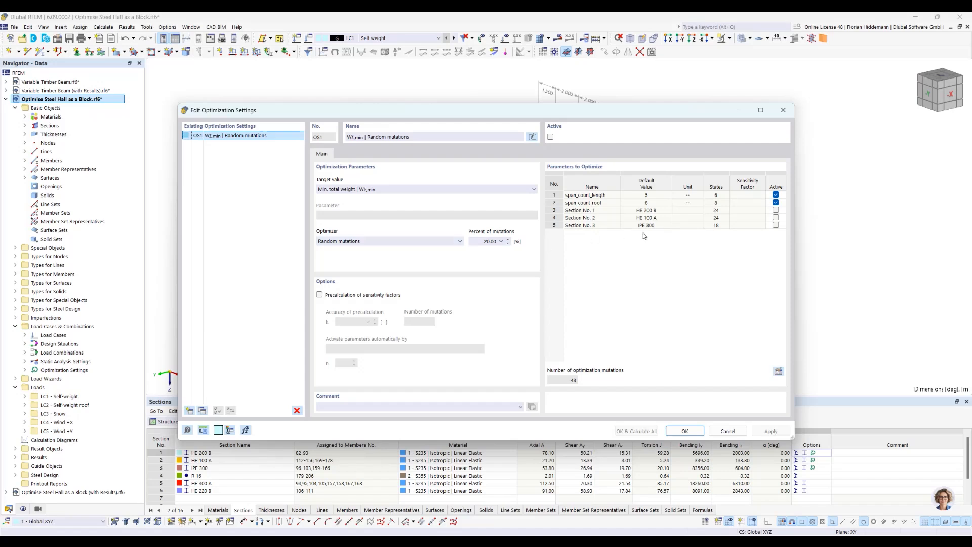
click(776, 211)
click(775, 210)
drag(638, 110, 578, 276)
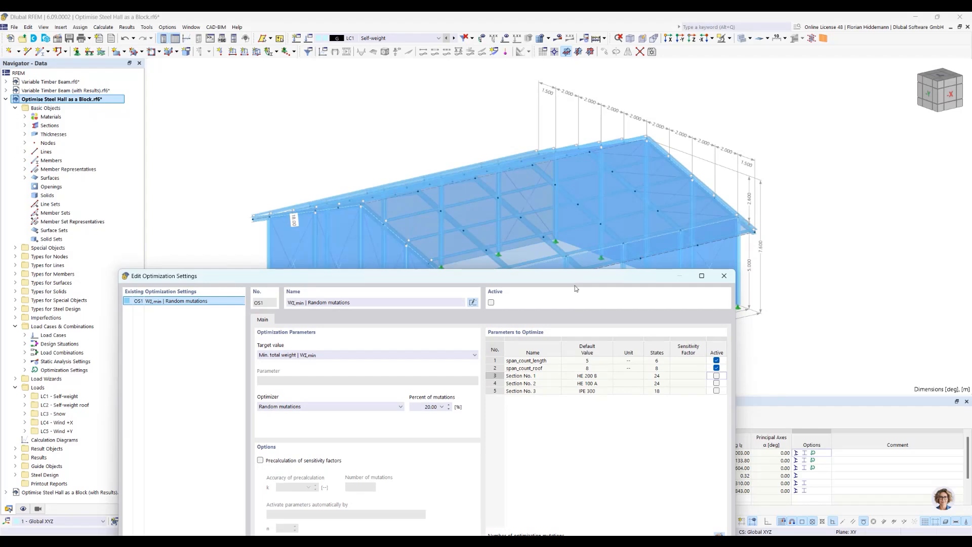
drag(576, 285, 600, 109)
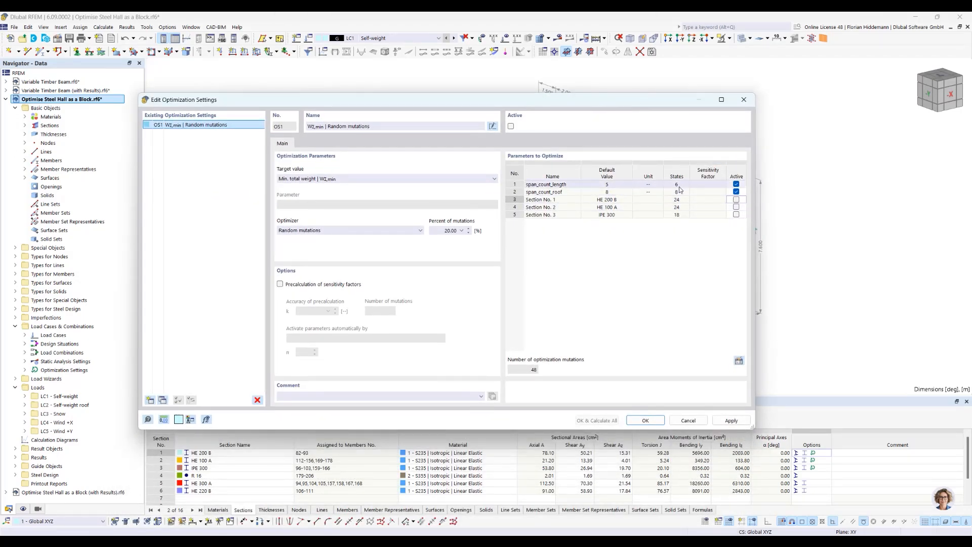
click(737, 199)
click(737, 207)
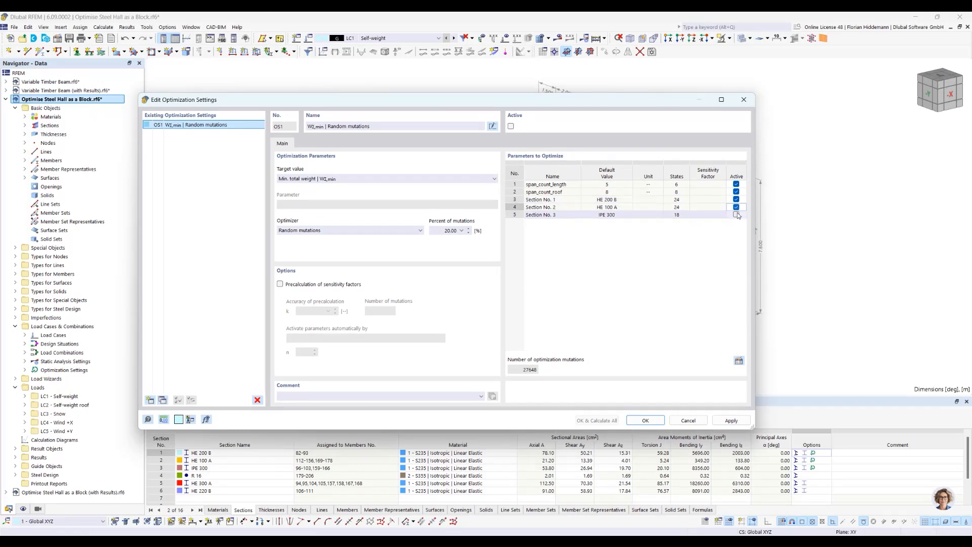
click(737, 215)
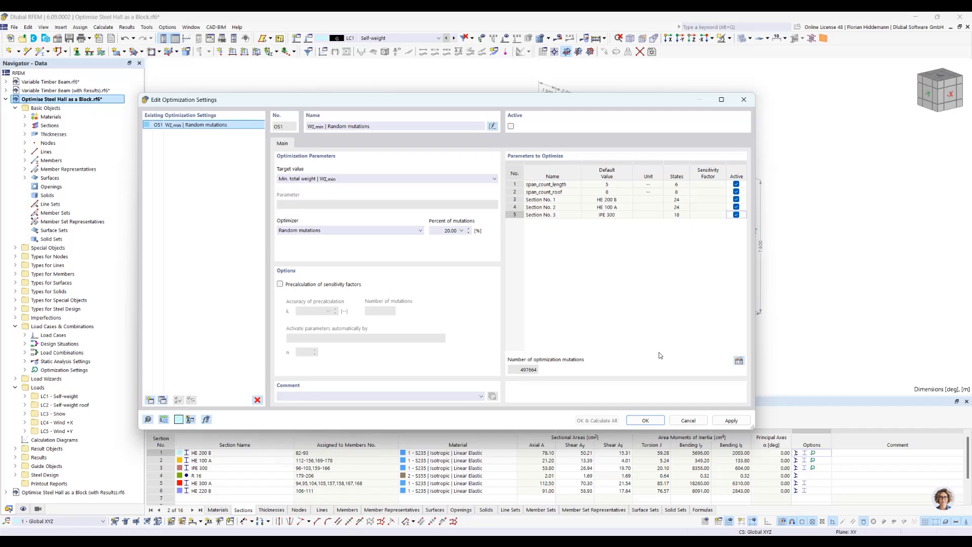
Step: Enable precalculation of sensitivity factors, activate the optimization setting, and set the percent of mutations to 10 %
click(280, 284)
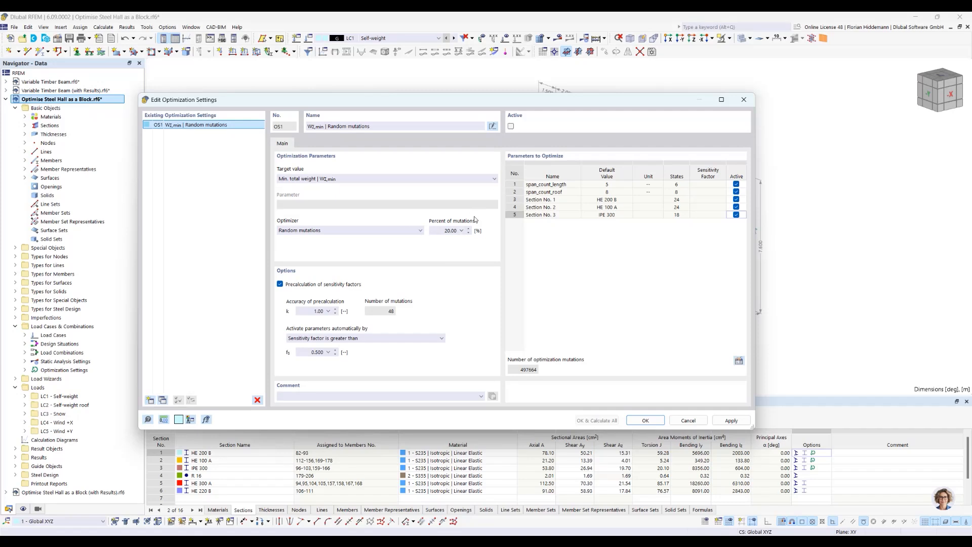
click(511, 127)
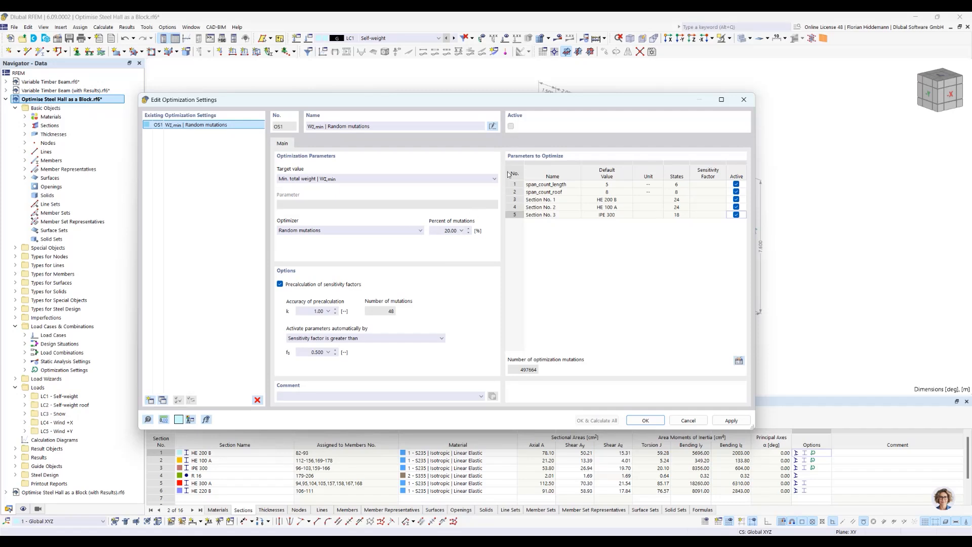
click(460, 232)
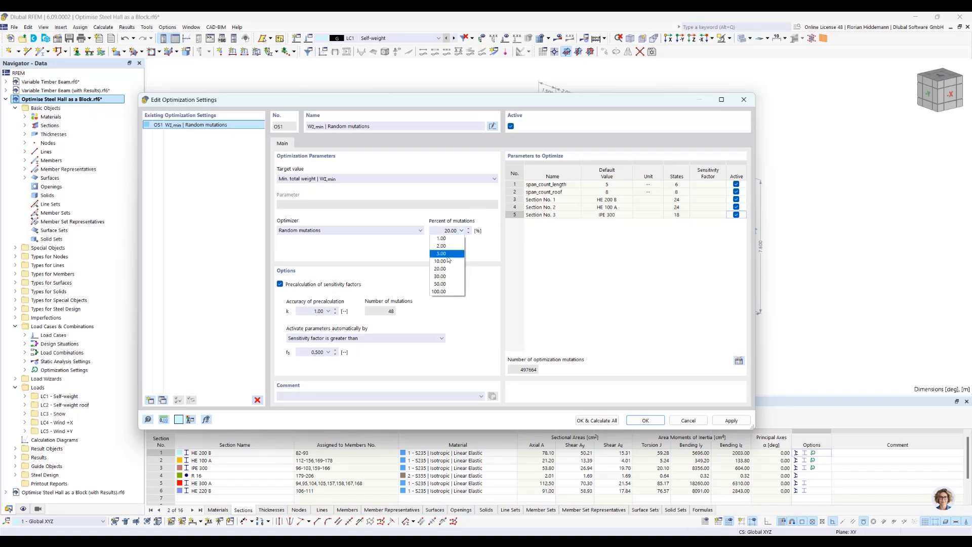
click(437, 280)
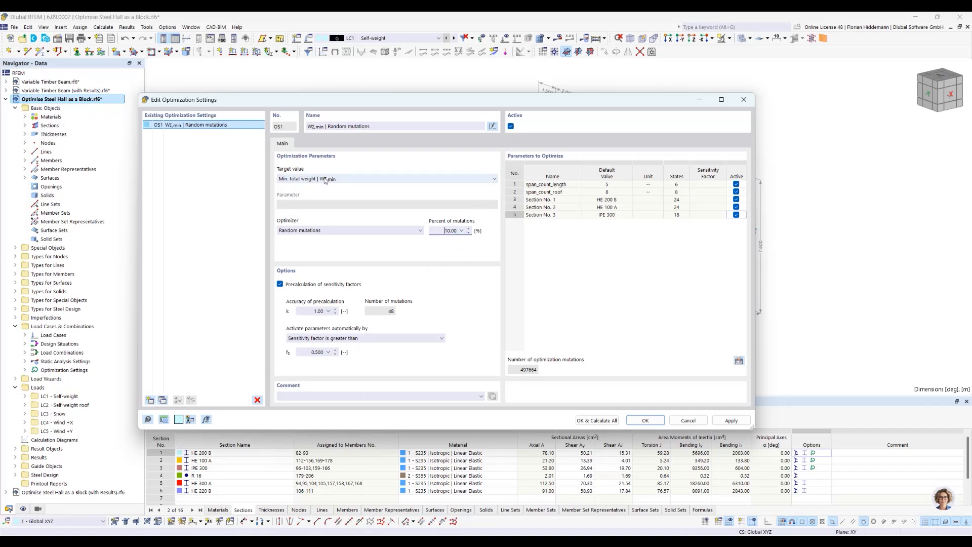
Step: Keep automatic parameter activation by "Sensitivity factor is greater than" 0.500 and calculate everything
click(364, 340)
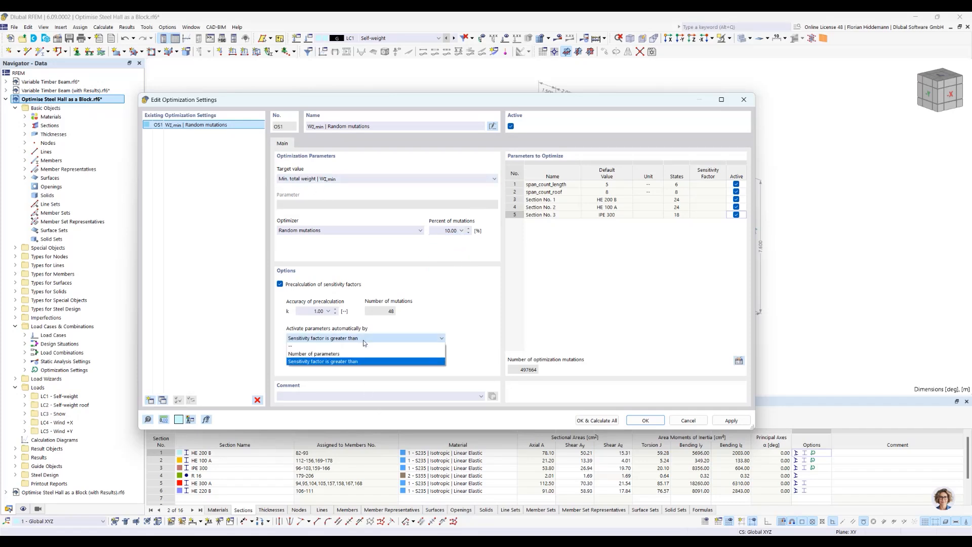
click(344, 363)
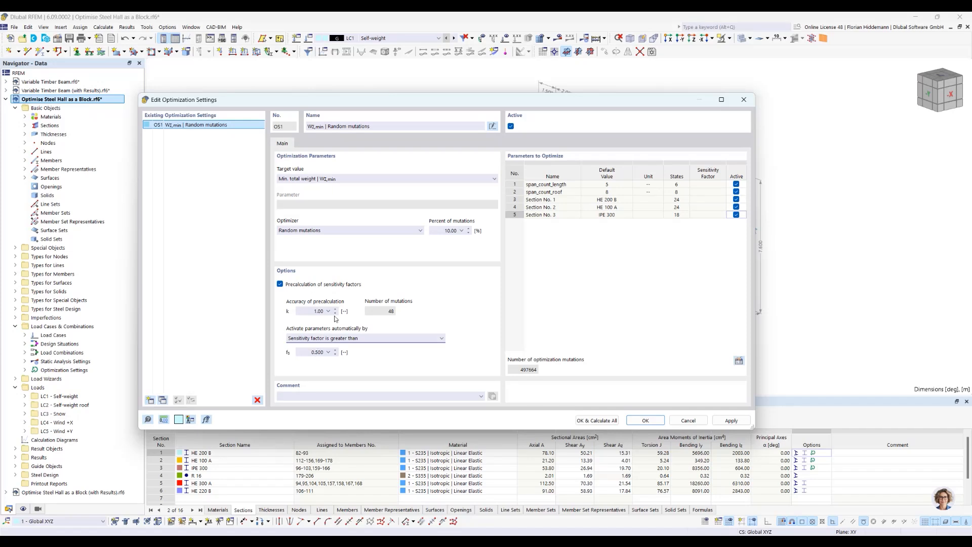
click(597, 420)
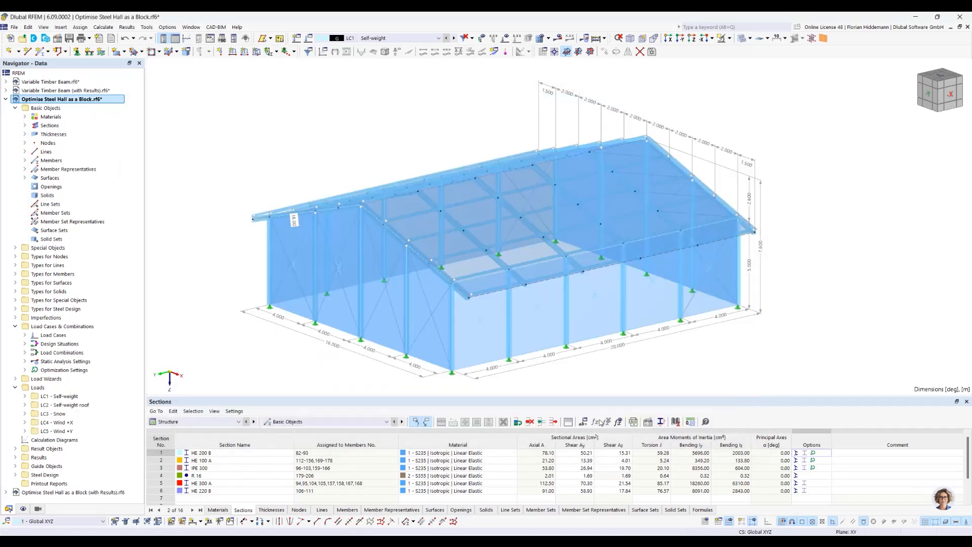
Step: Move the solver window clear of the model and examine the mutations in the Optimization table during the calculation
drag(454, 105, 859, 367)
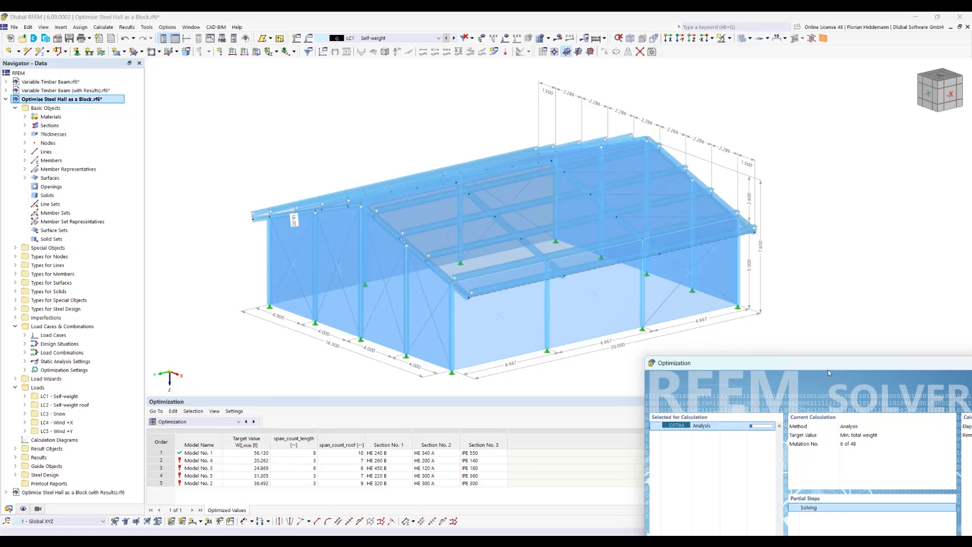
drag(828, 369, 657, 321)
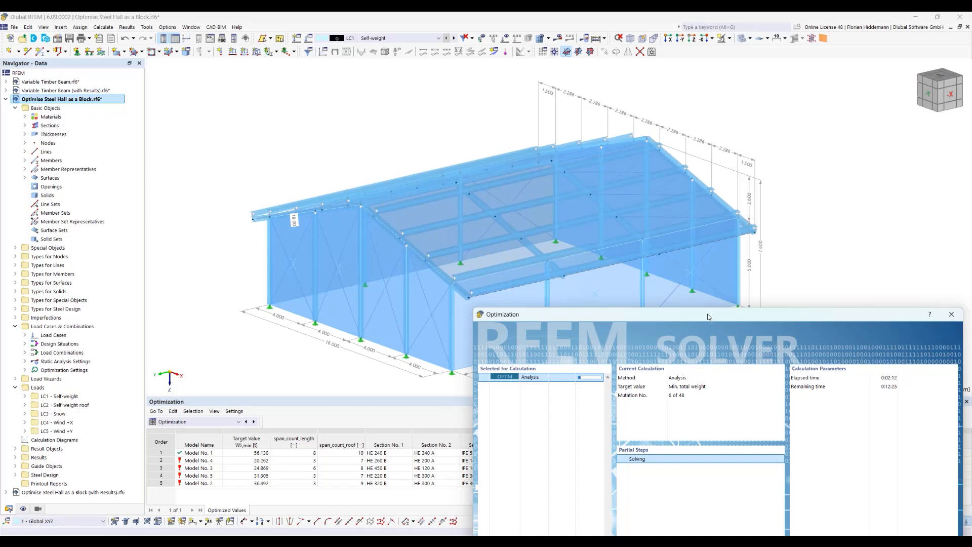
drag(707, 314, 669, 167)
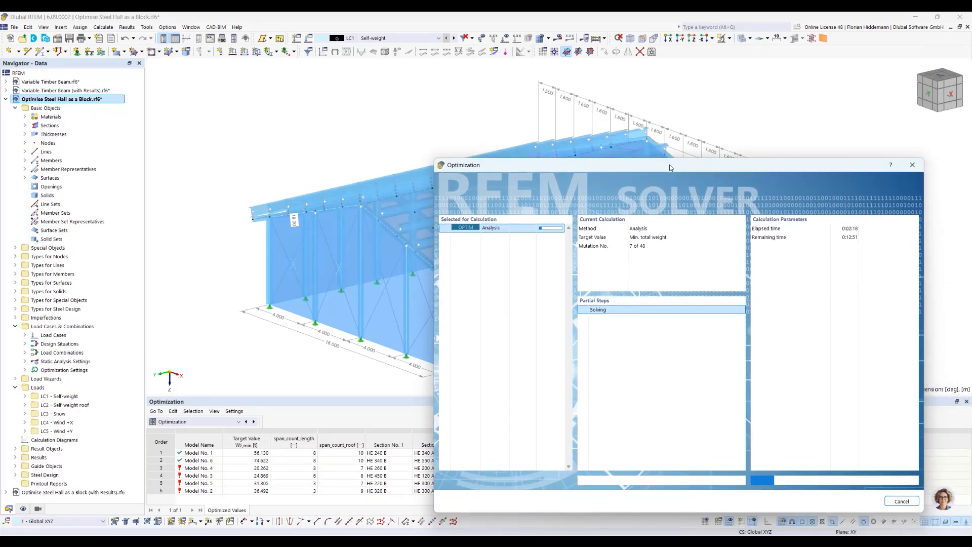
drag(670, 168, 869, 371)
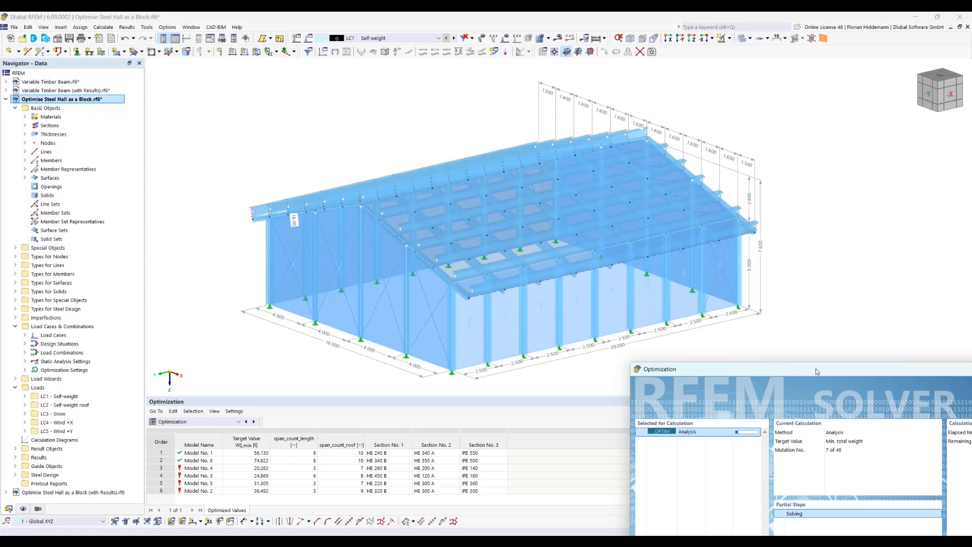
drag(817, 372, 736, 294)
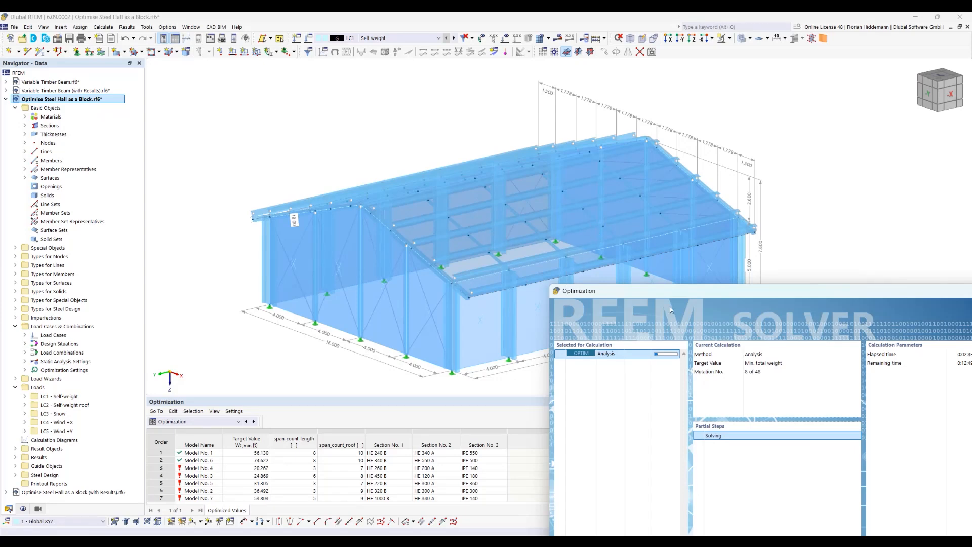
Step: Cancel the running optimization calculation and dismiss the cancellation message
drag(646, 297, 315, 118)
click(679, 449)
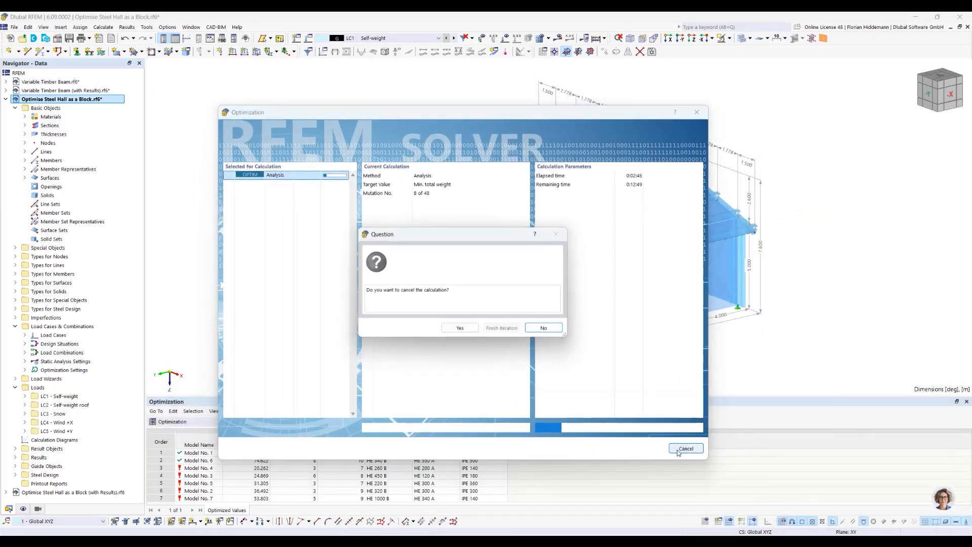
click(459, 327)
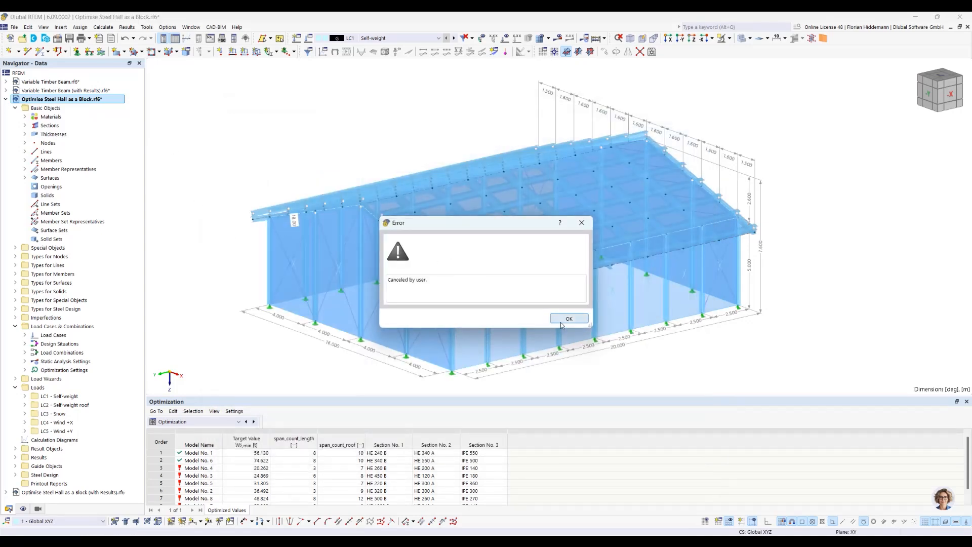
click(561, 325)
Step: Collapse the current model's tree and make Optimise Steel Hall as a Block (with Results).rf6 the active model
click(6, 99)
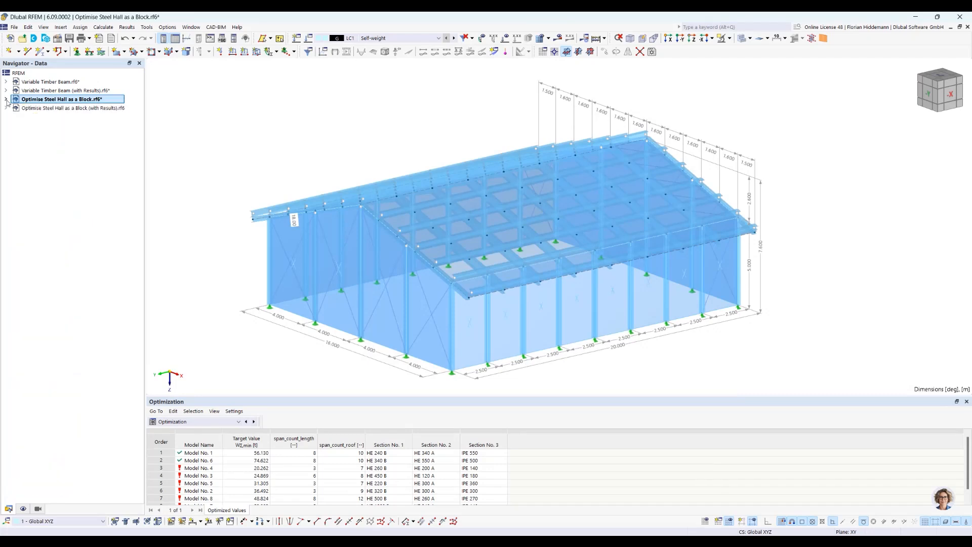
click(72, 109)
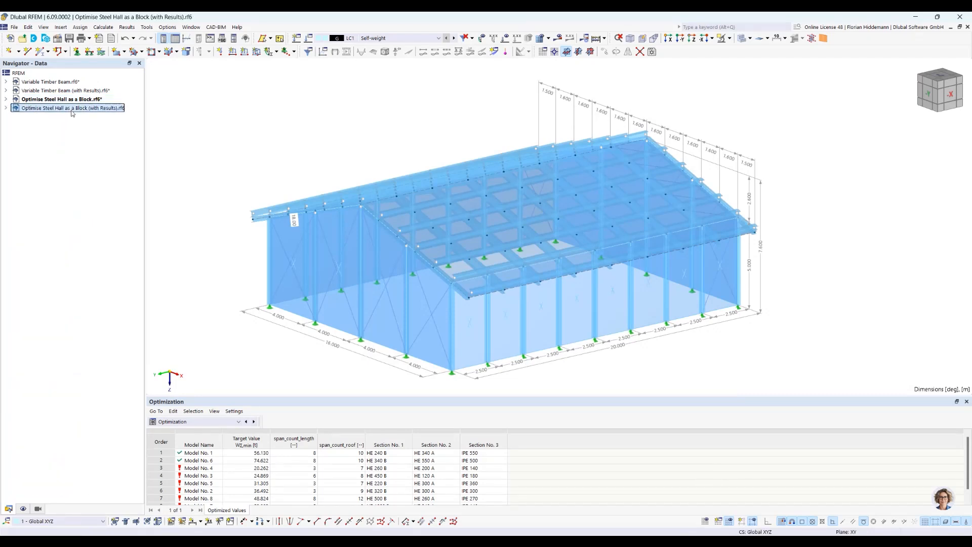
right_click(71, 111)
click(283, 158)
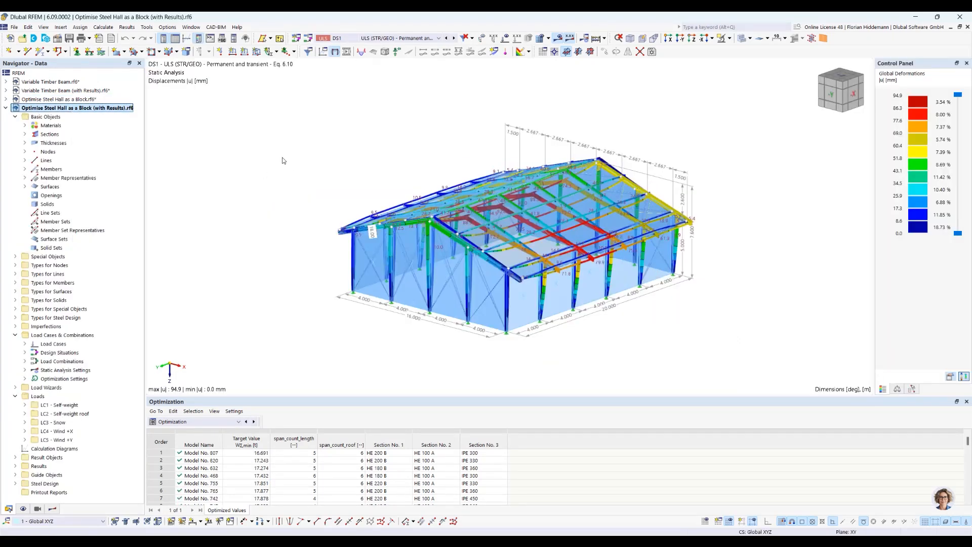
Step: Enlarge the Optimization table and look through the calculated mutations from the first to the last and back
drag(228, 397, 226, 197)
scroll(549, 471, down, 20)
scroll(562, 445, down, 20)
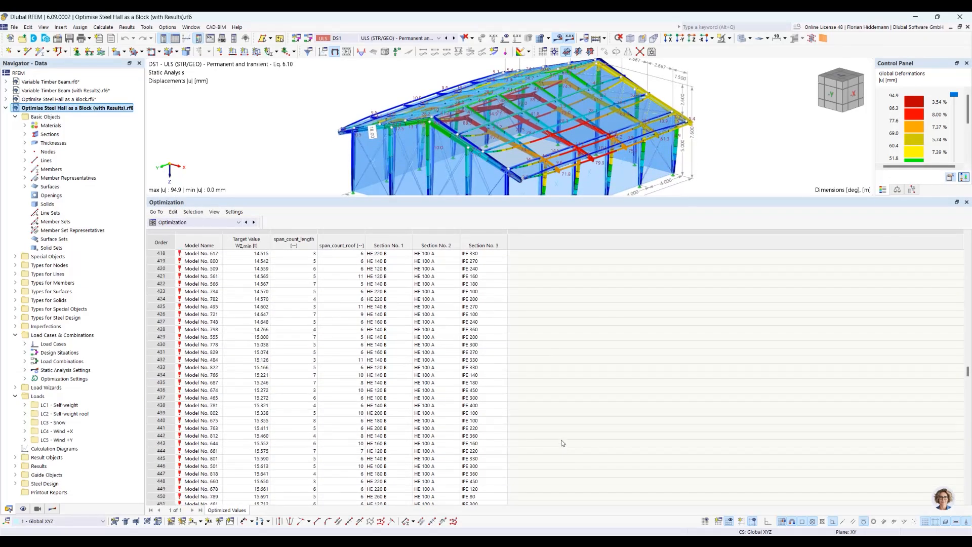
scroll(564, 435, down, 20)
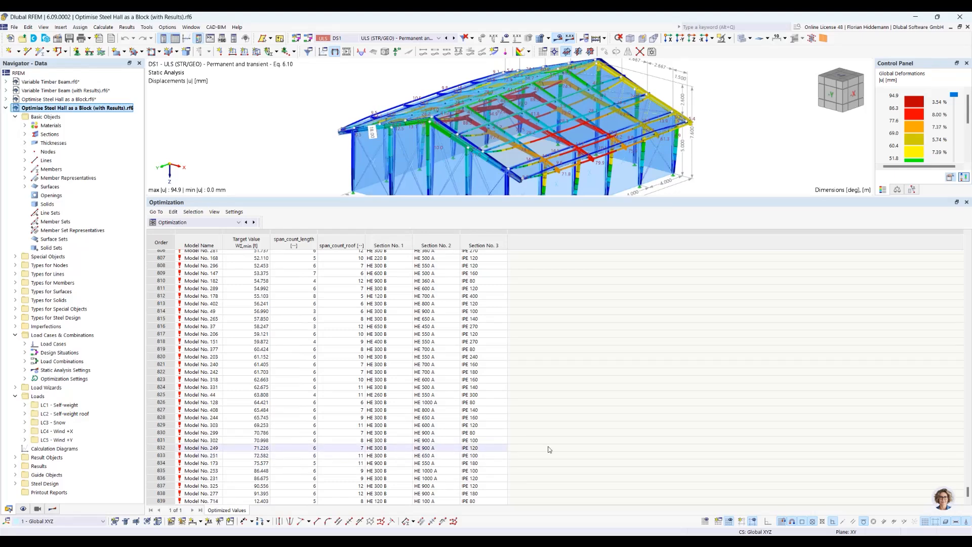
drag(967, 492, 967, 243)
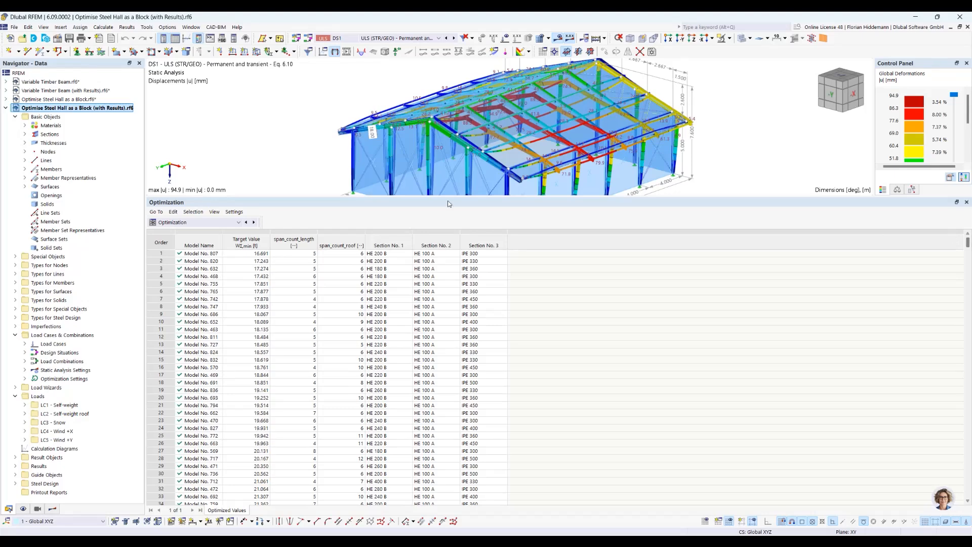
Step: Compare the target values of the valid and failed mutations, and select the target value of the first-ranked model
scroll(340, 389, down, 20)
scroll(256, 428, down, 20)
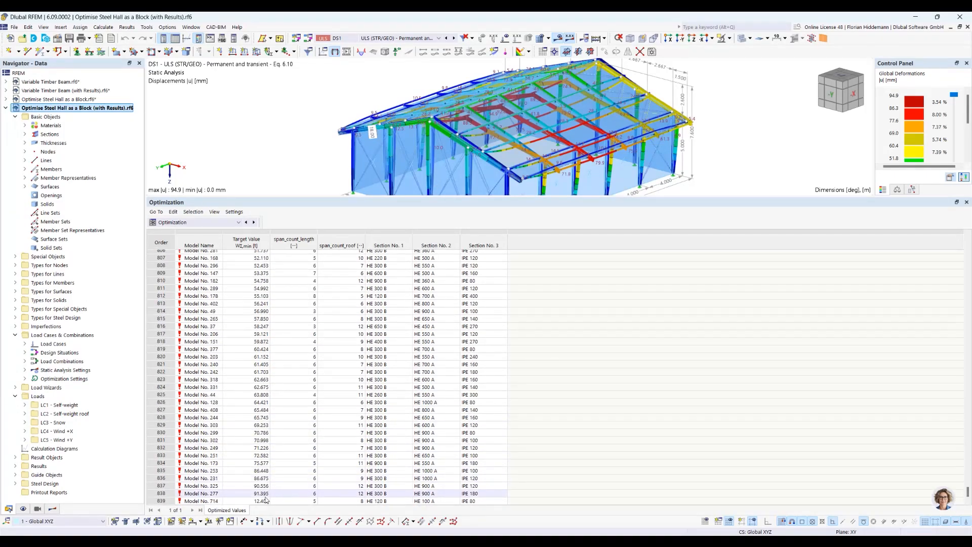
scroll(267, 499, up, 20)
scroll(267, 499, up, 20)
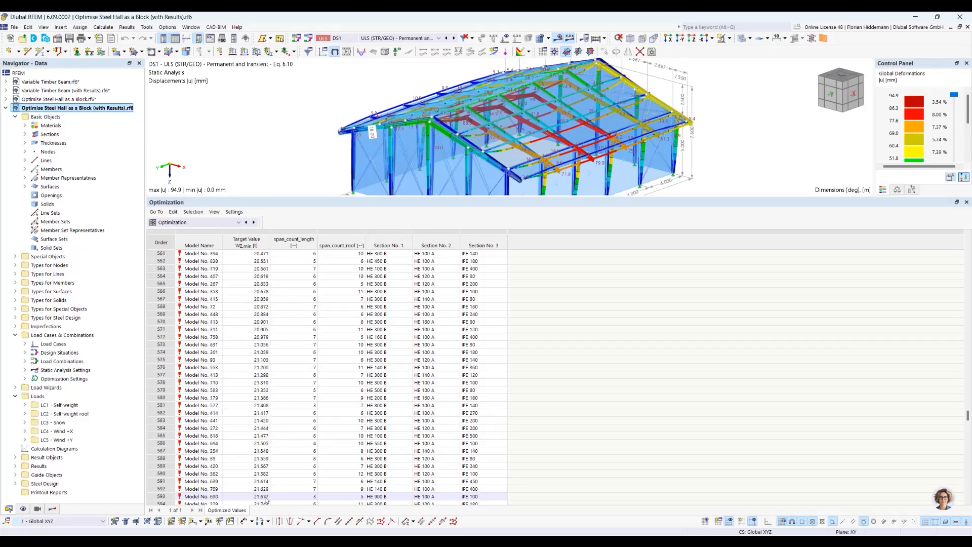
scroll(267, 499, up, 9)
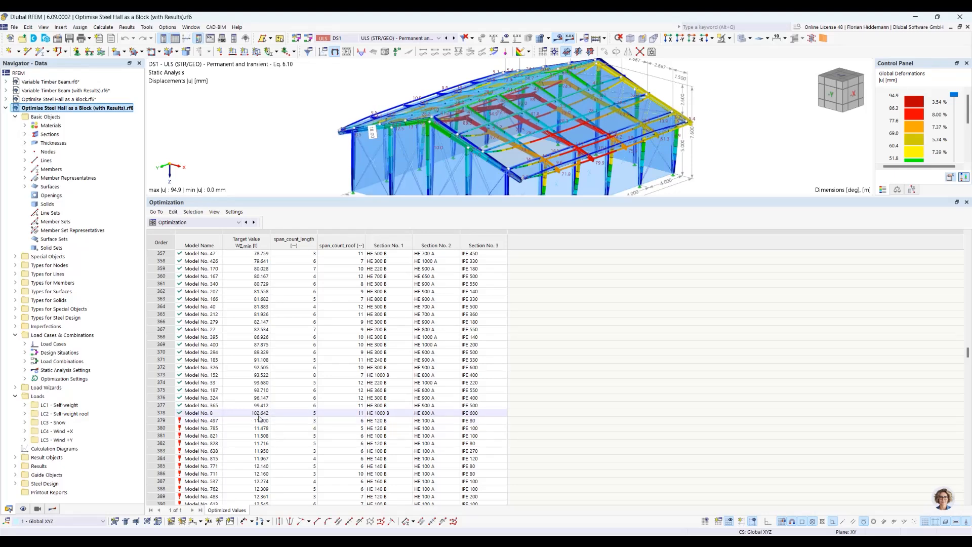
scroll(259, 418, down, 6)
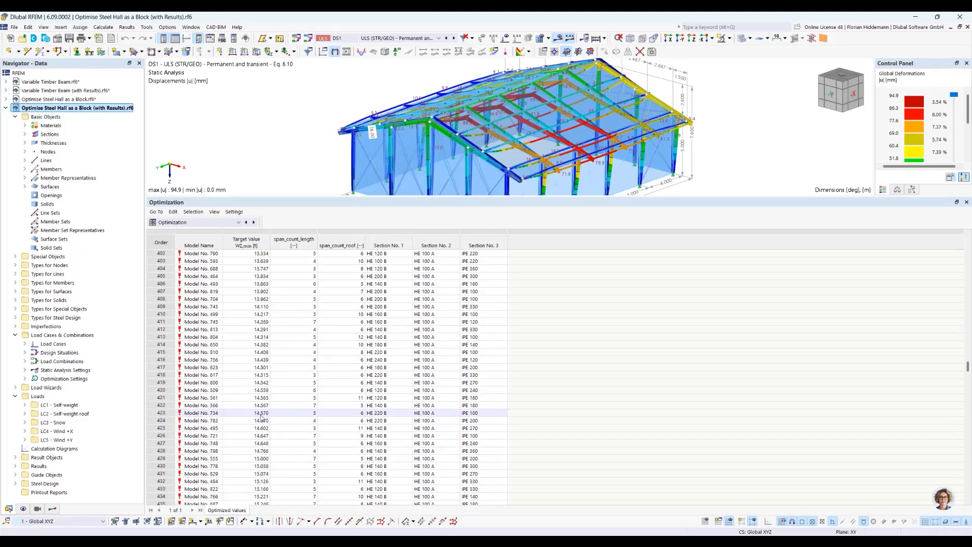
scroll(268, 400, up, 20)
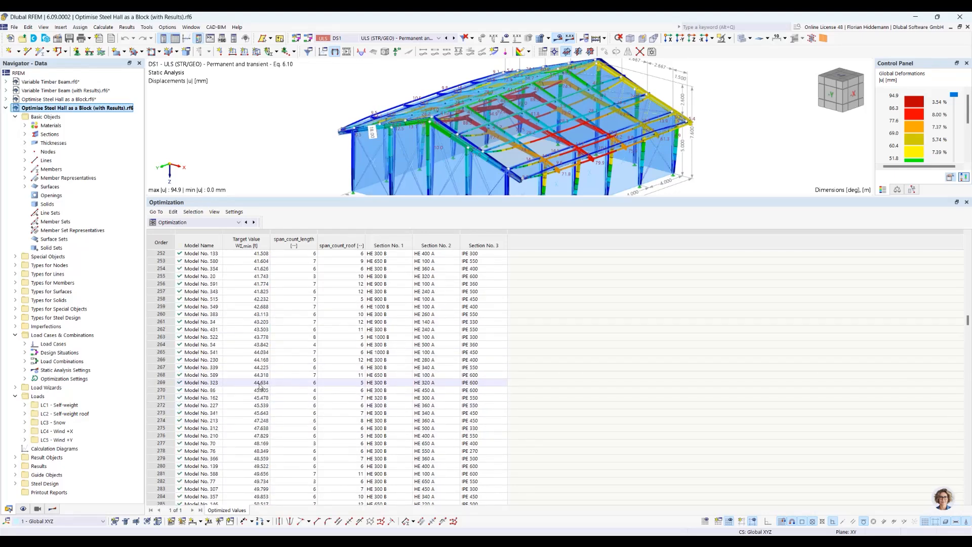
scroll(258, 385, up, 20)
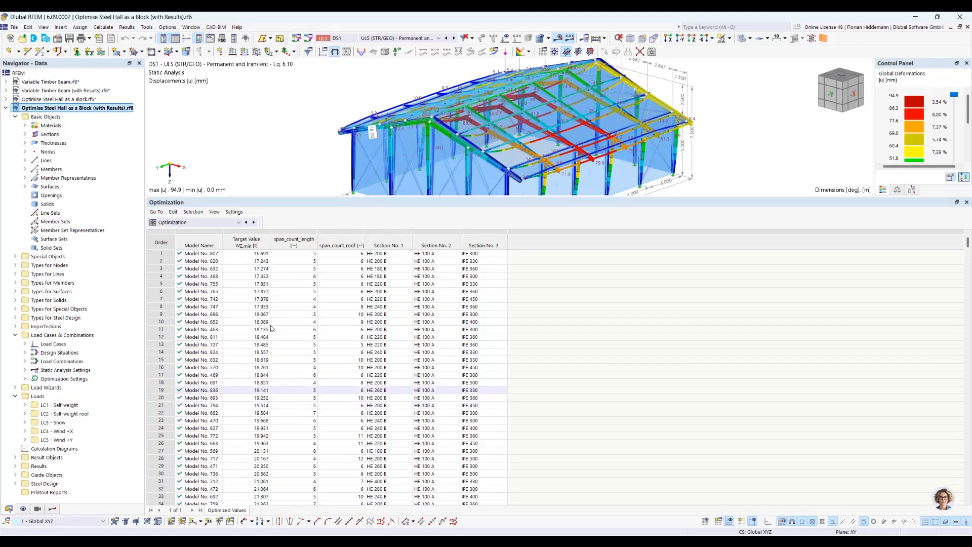
click(248, 253)
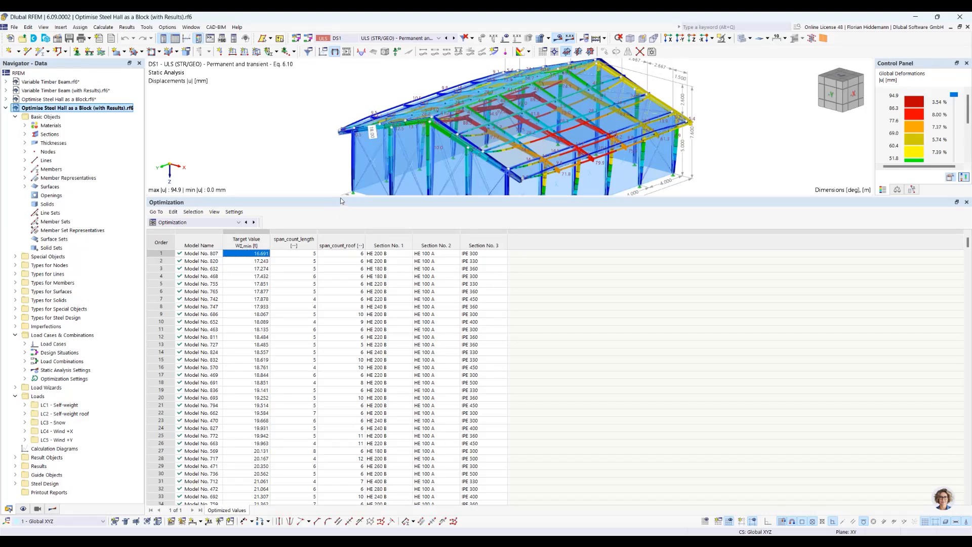
Step: Shrink the Optimization table, review the model's load cases, design situations and combinations, and close their settings without changes
drag(341, 196, 334, 354)
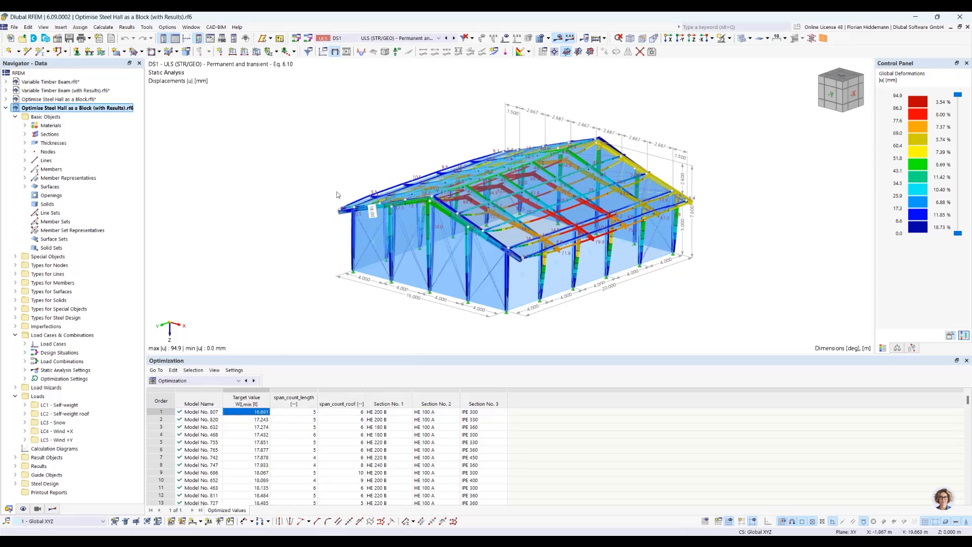
click(376, 38)
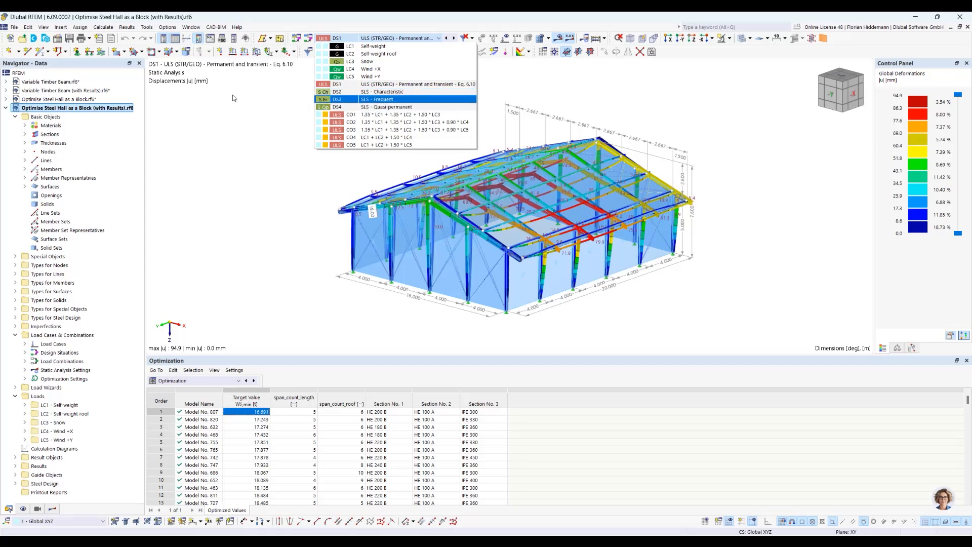
click(260, 111)
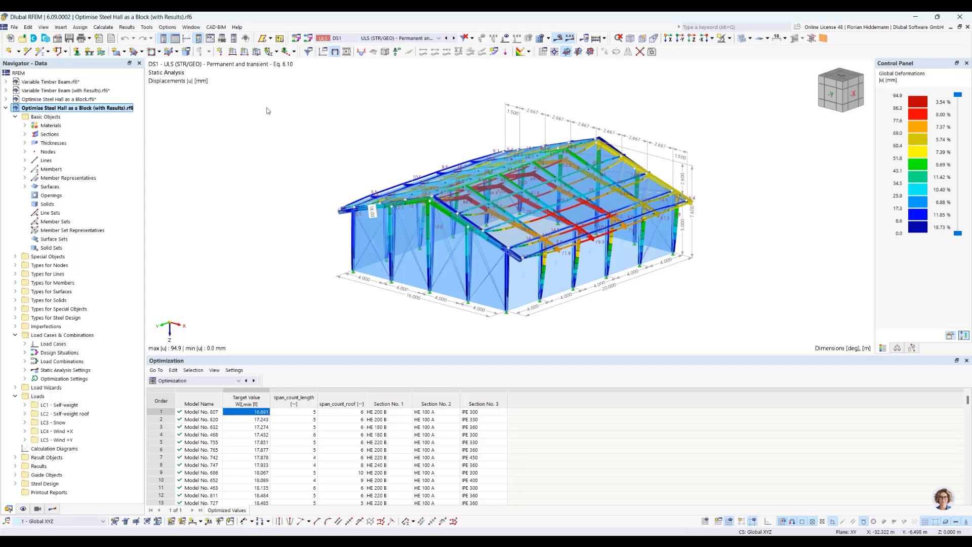
click(309, 39)
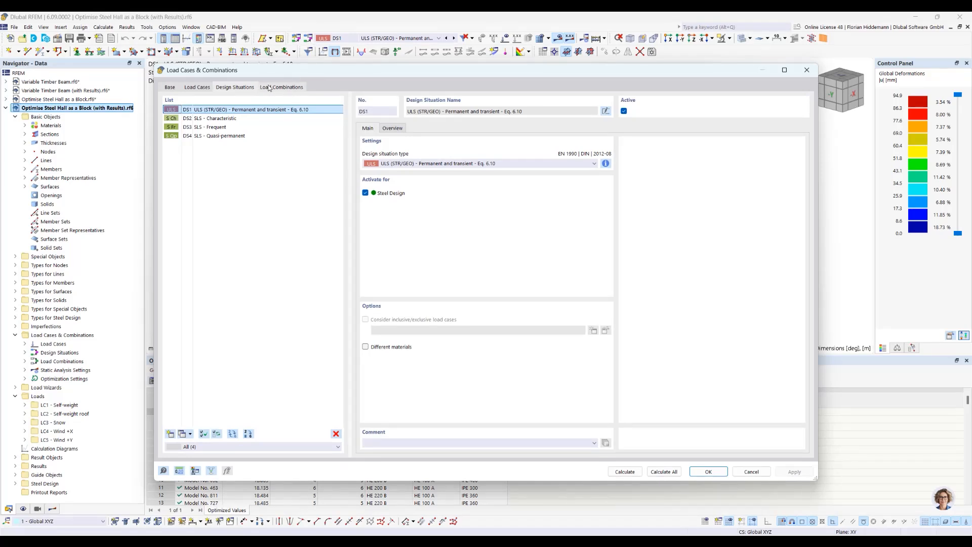
click(752, 472)
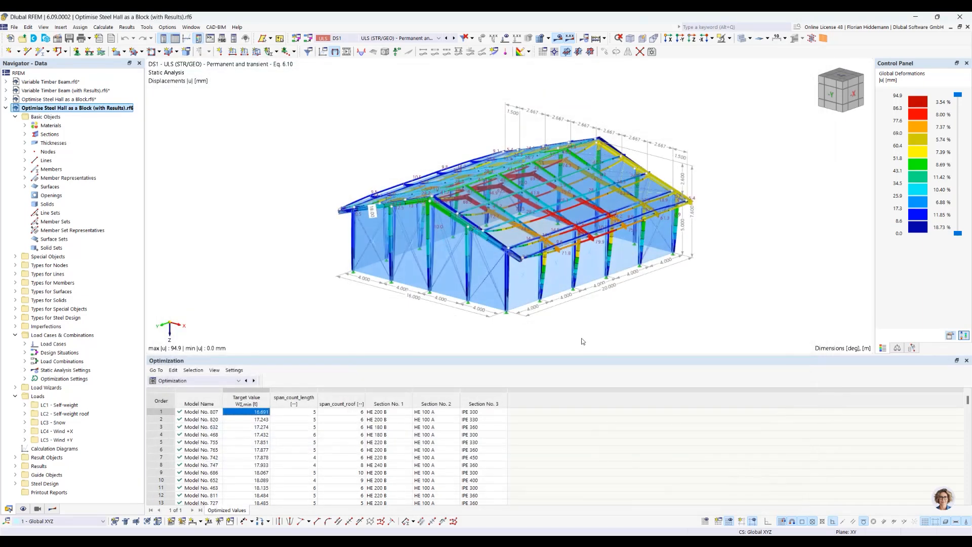
Step: Open the Calculation in Cloud settings, review the available virtual machines and their credit rates, and cancel without sending the model
scroll(633, 235, up, 2)
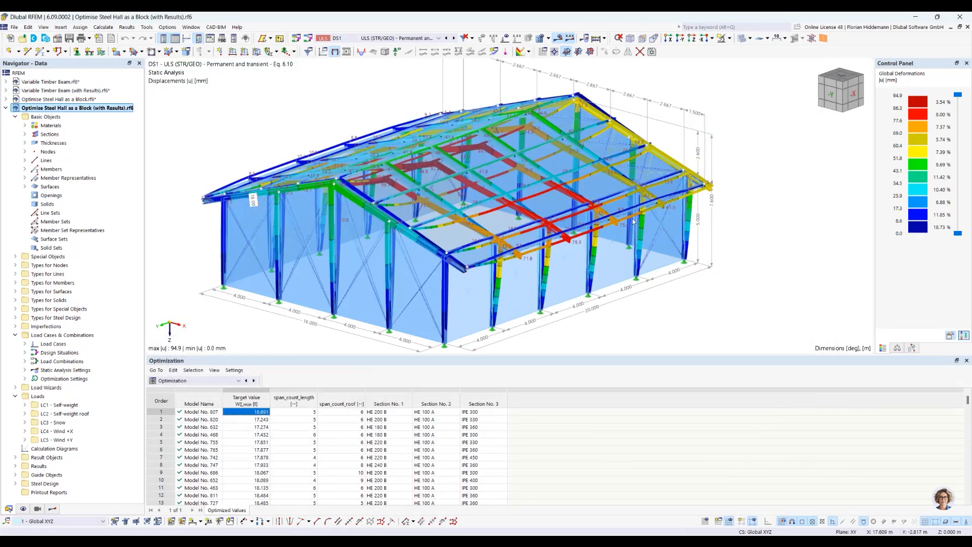
click(111, 29)
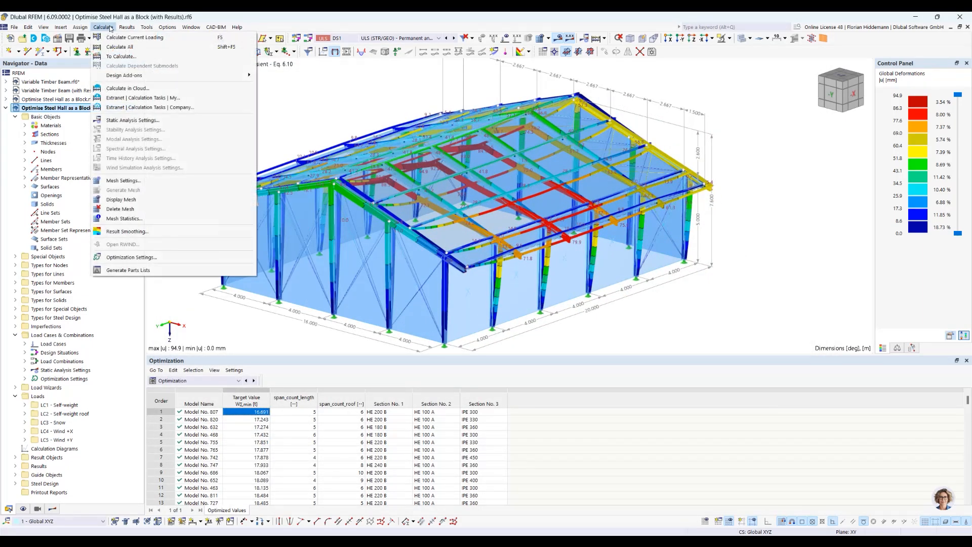
click(128, 89)
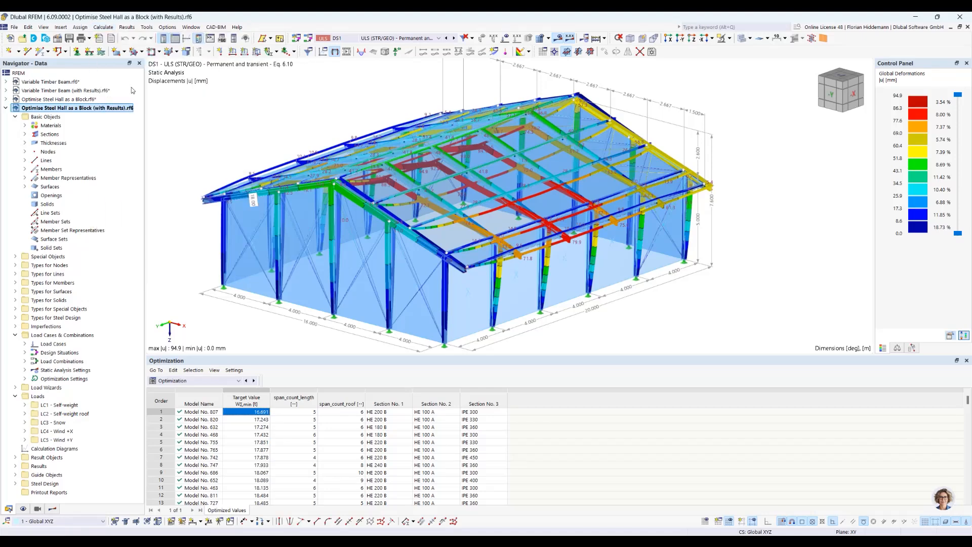
drag(330, 114, 337, 159)
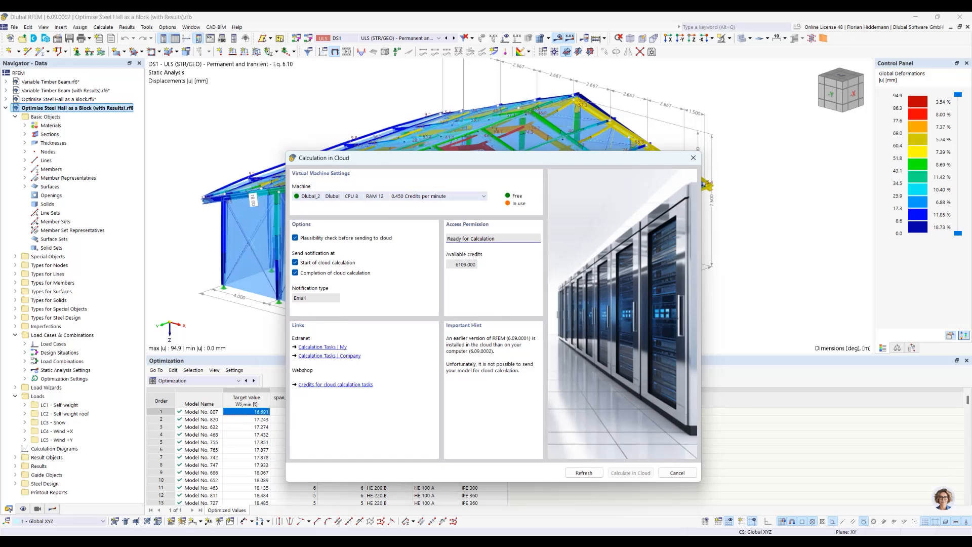
click(226, 542)
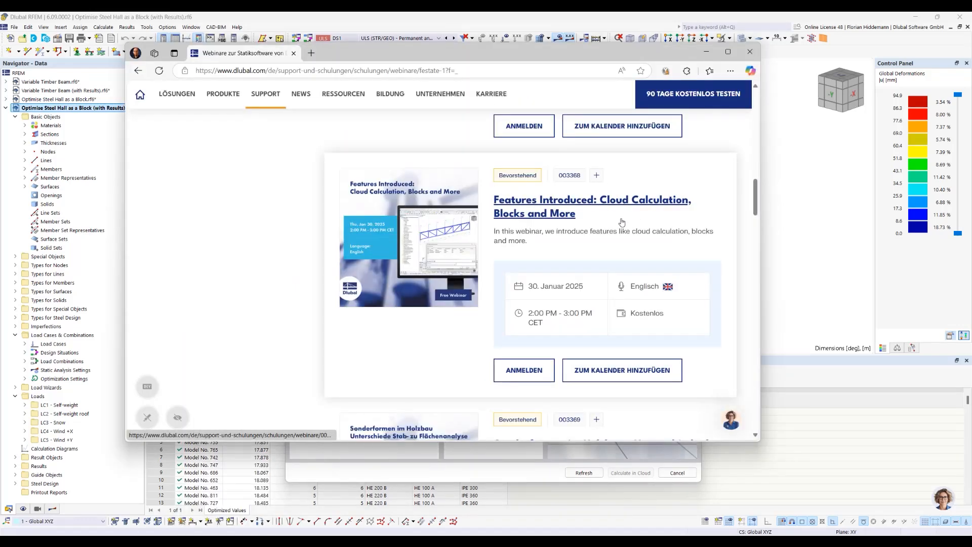
click(706, 52)
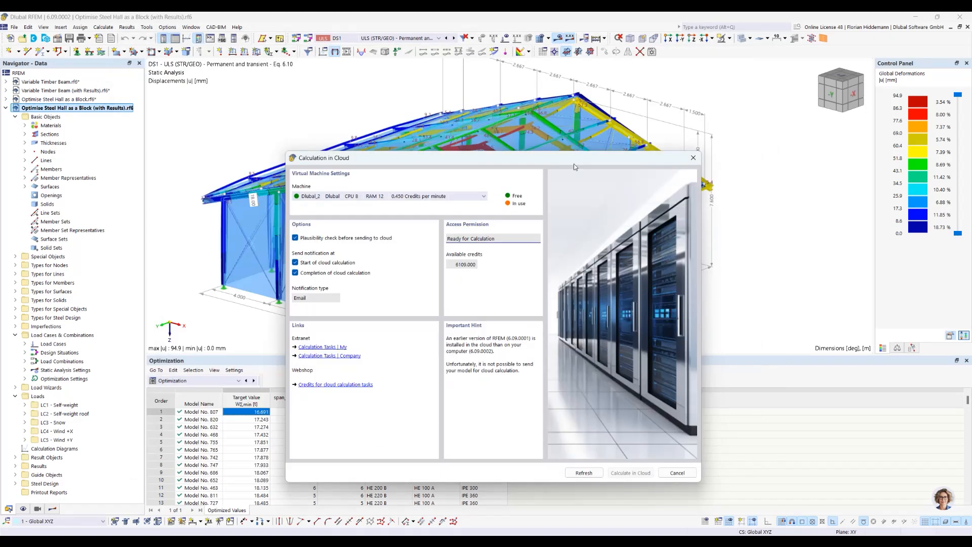
click(420, 198)
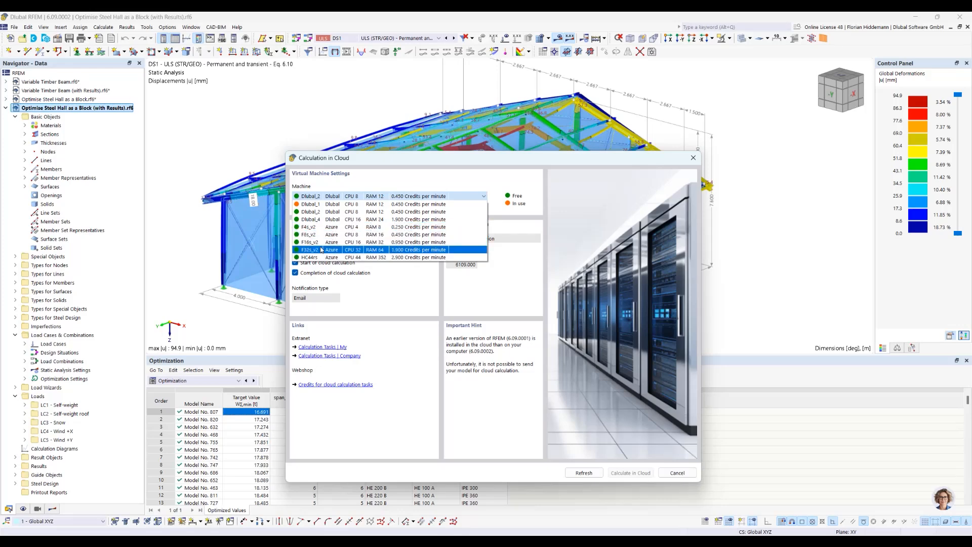
click(673, 473)
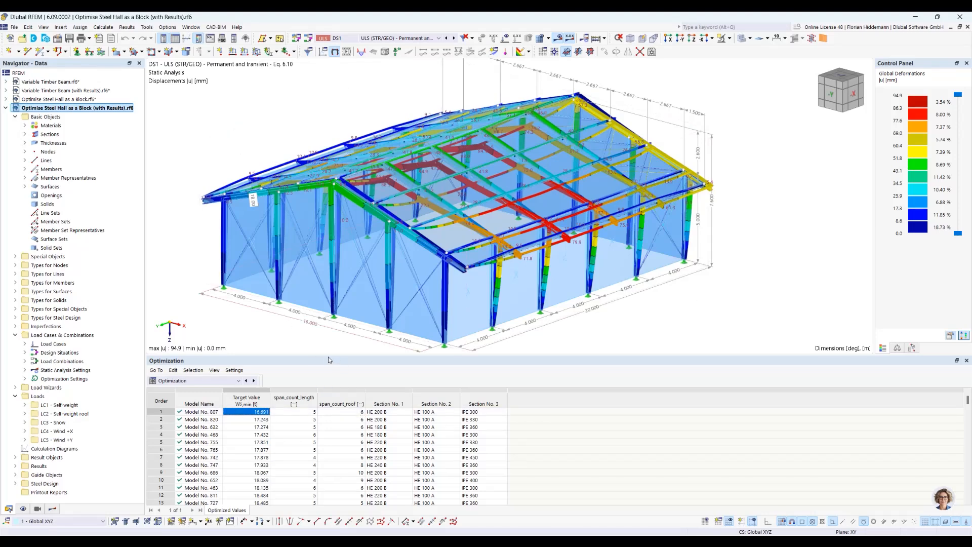
Step: Enlarge the Optimization table, select the first-ranked model name, and switch the table to the Steel Design results
drag(327, 354, 327, 329)
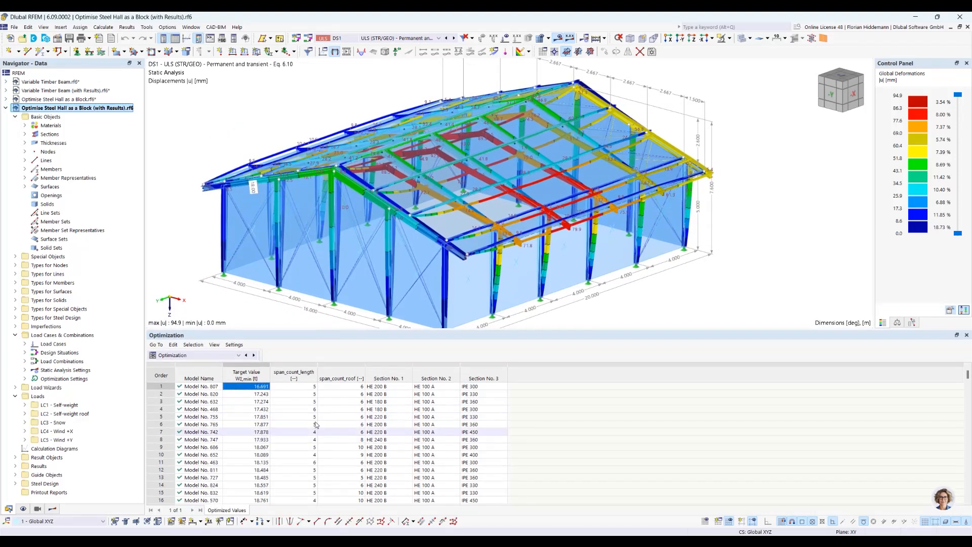
click(213, 387)
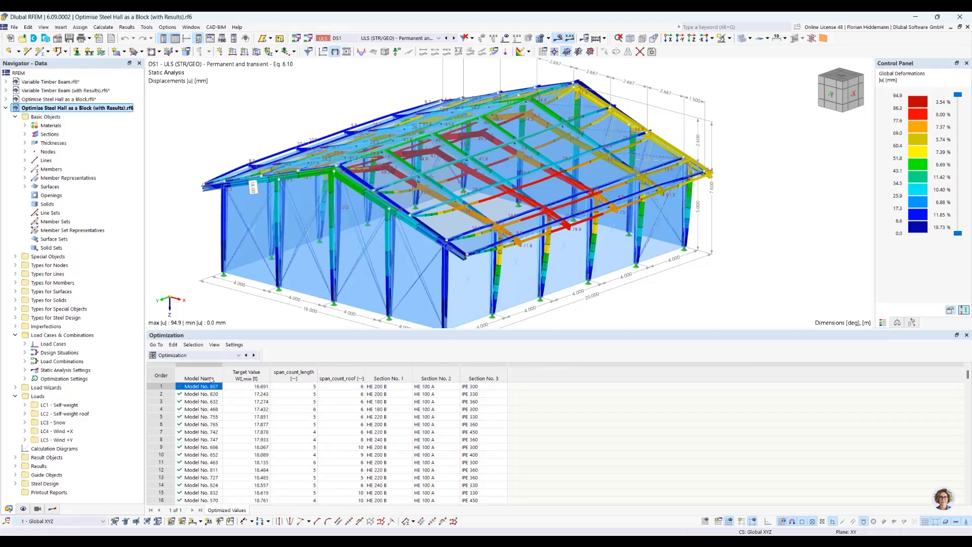
click(184, 356)
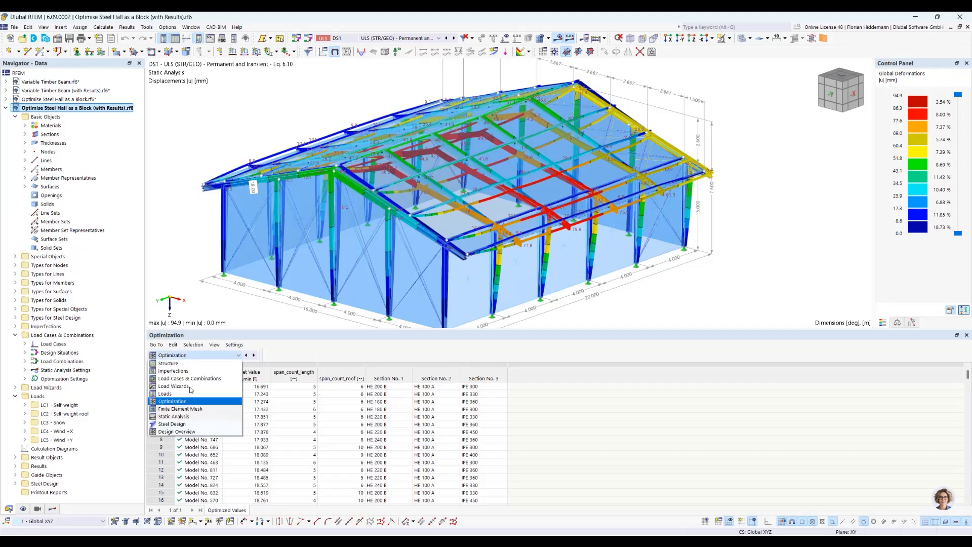
click(192, 426)
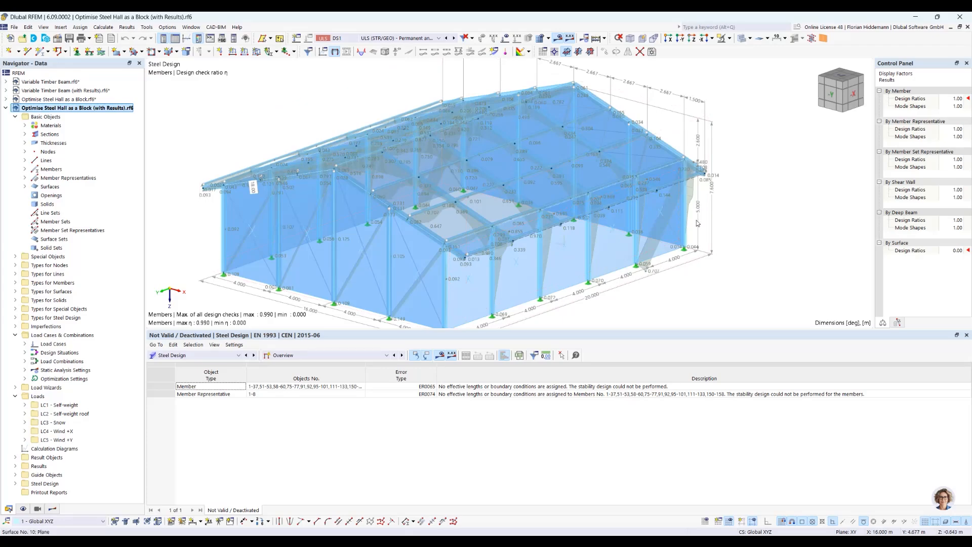
ctrl+middle_drag(709, 238, 739, 256)
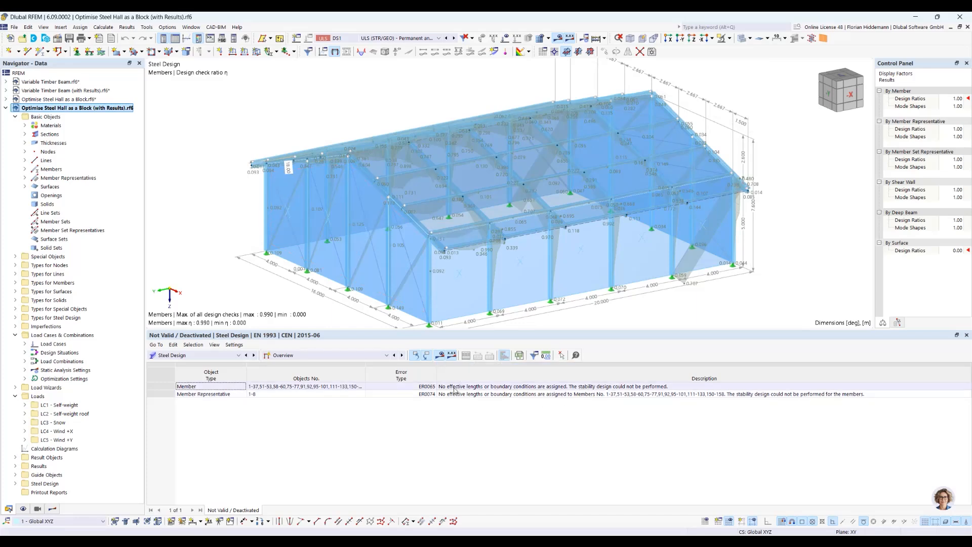
Step: Display the steel design's governing results by loading and enlarge the table to show all load combinations
click(284, 355)
click(296, 395)
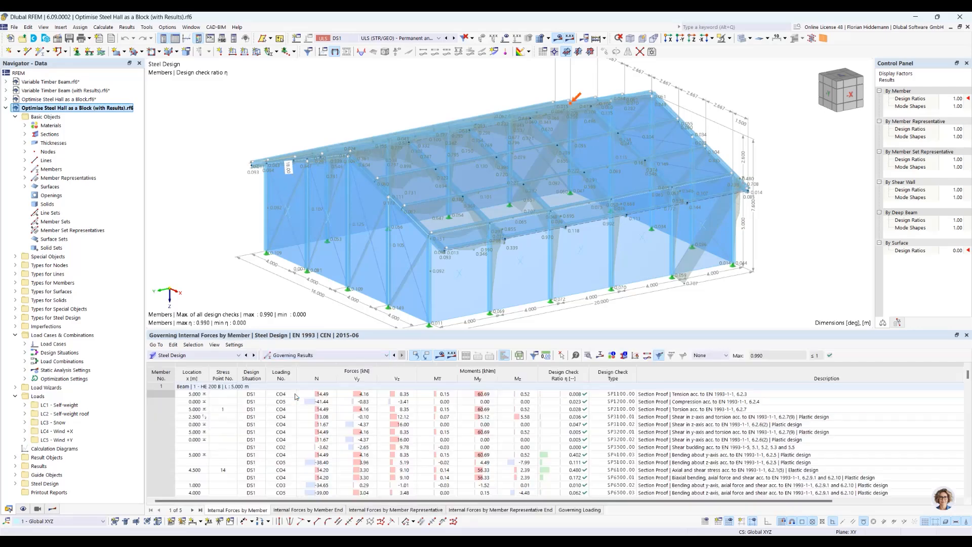
click(579, 510)
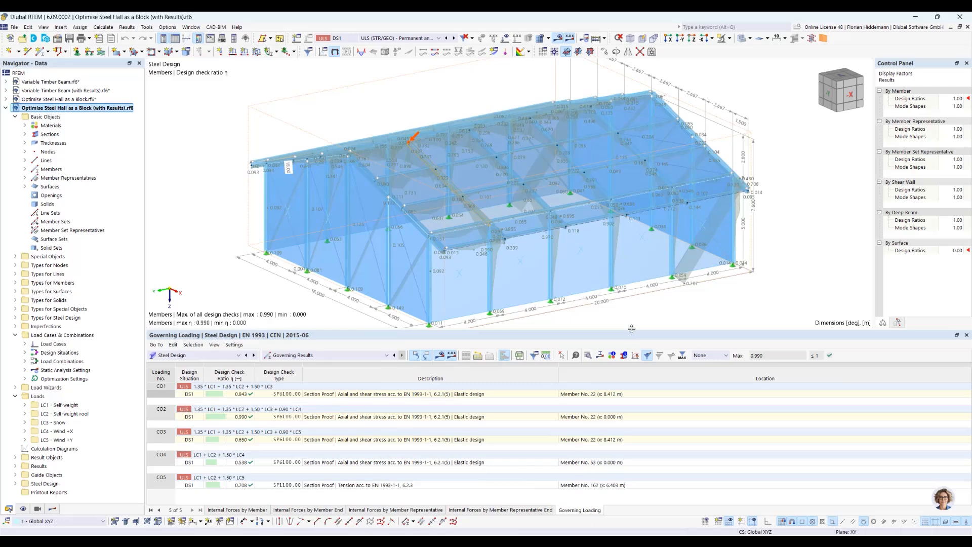
drag(634, 328, 636, 317)
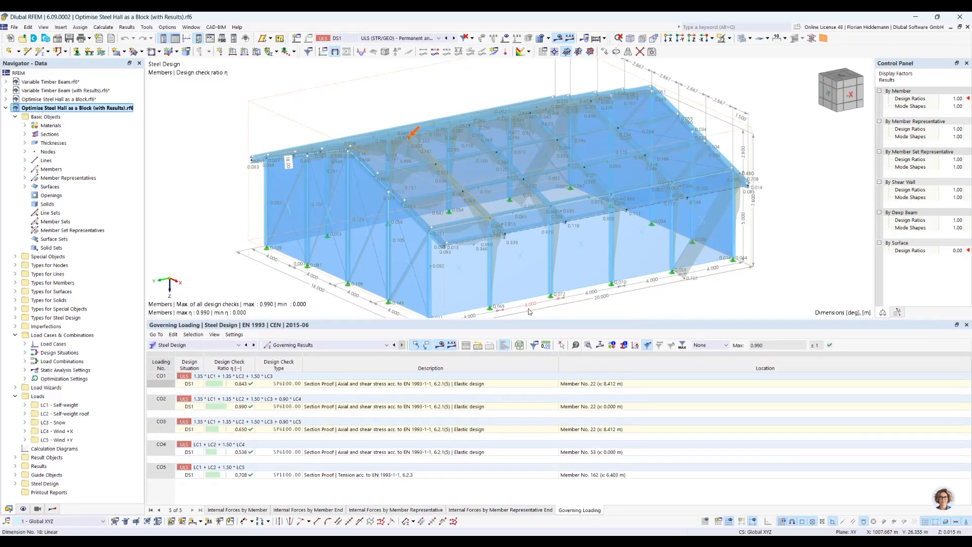
Step: Select the governing design check of load combination CO2 and inspect the location of its member in the hall model
click(173, 350)
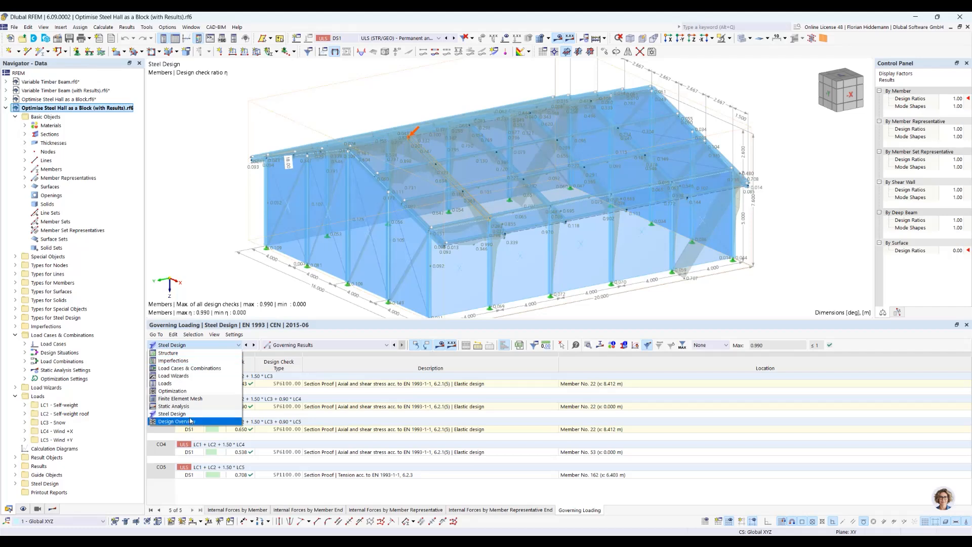
click(210, 265)
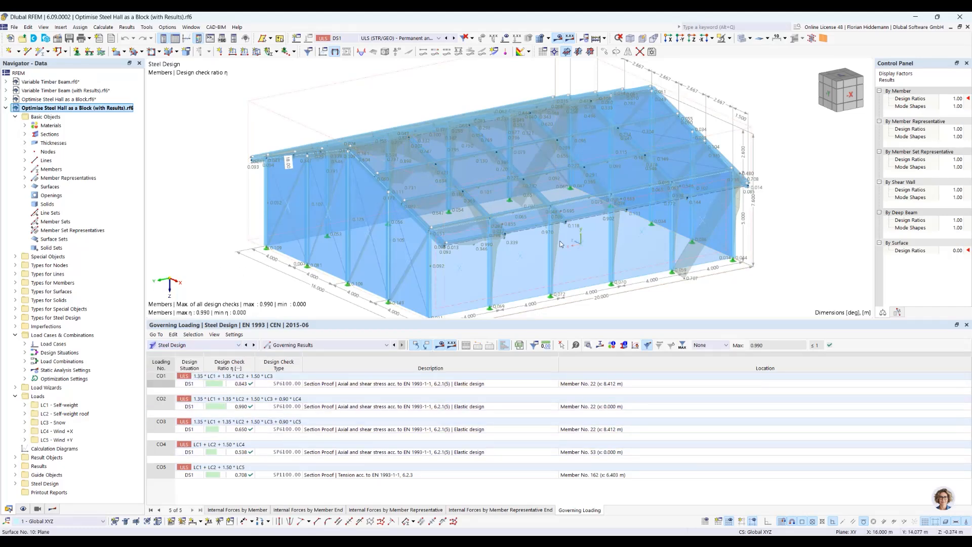
click(310, 408)
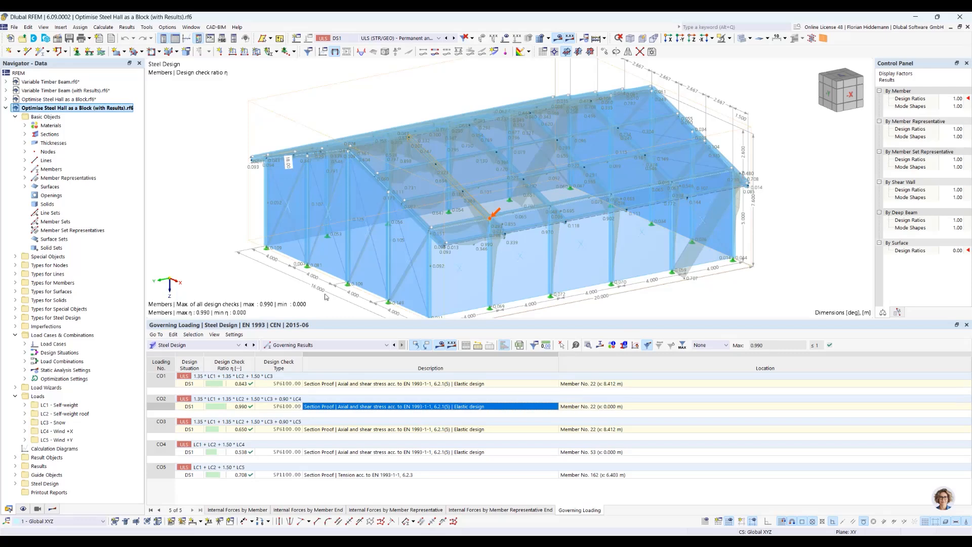
ctrl+middle_drag(332, 231, 382, 204)
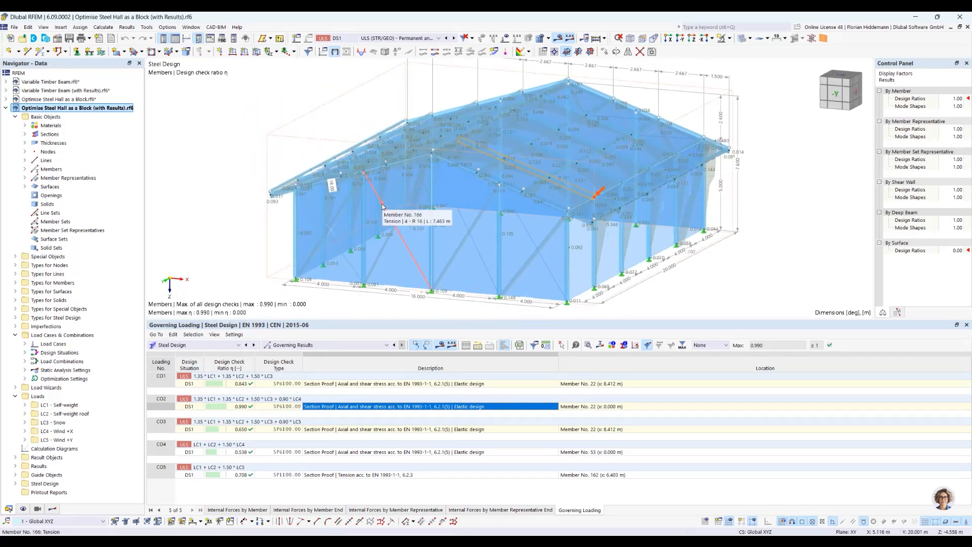